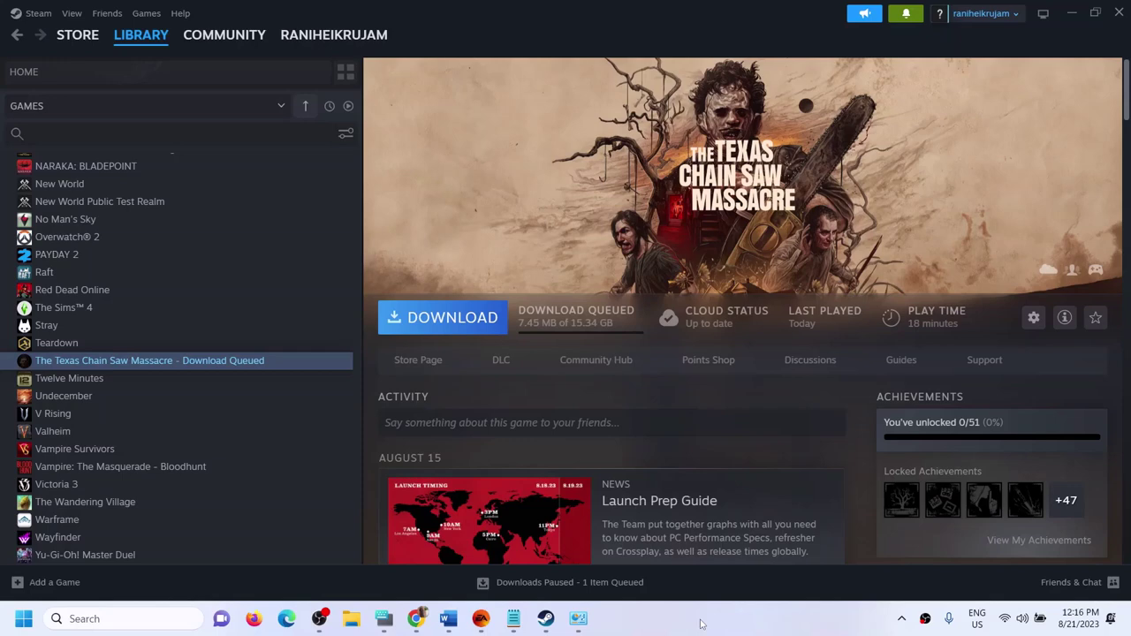
Review the fix notes, highlighting UE4-BBQGAME and Step 1's 'Restart PC'
click(448, 619)
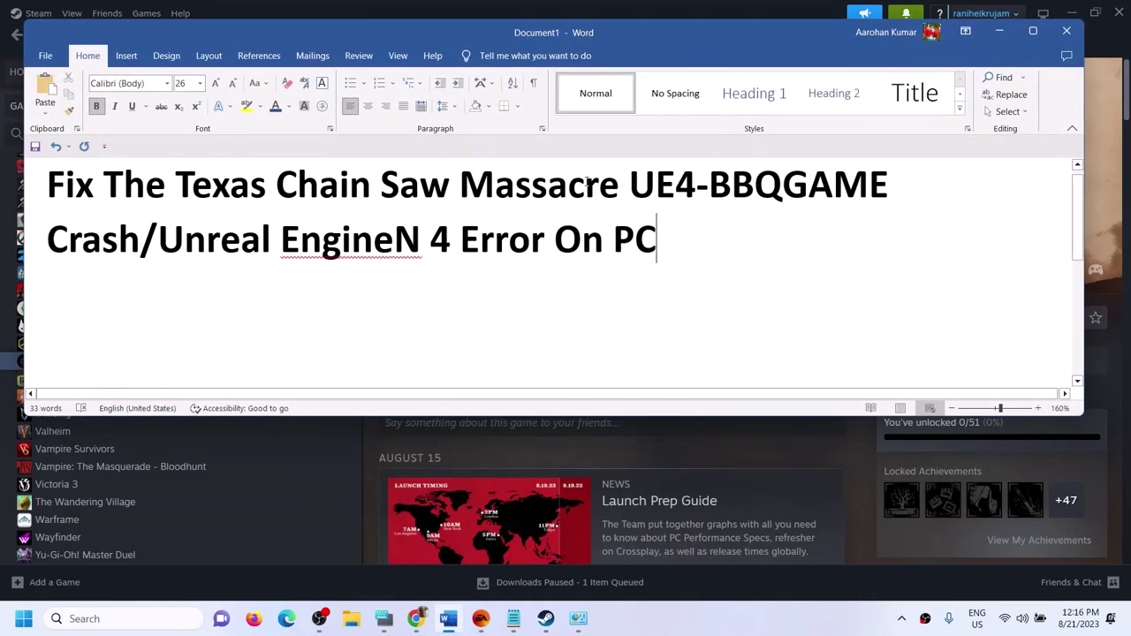
drag(632, 186, 740, 191)
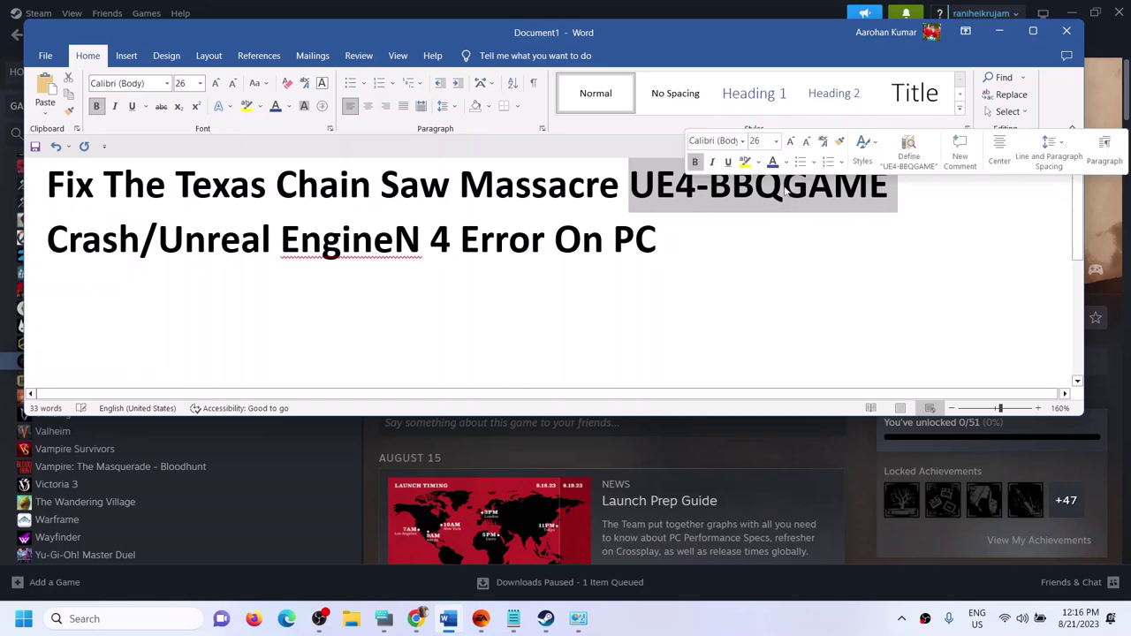
click(999, 31)
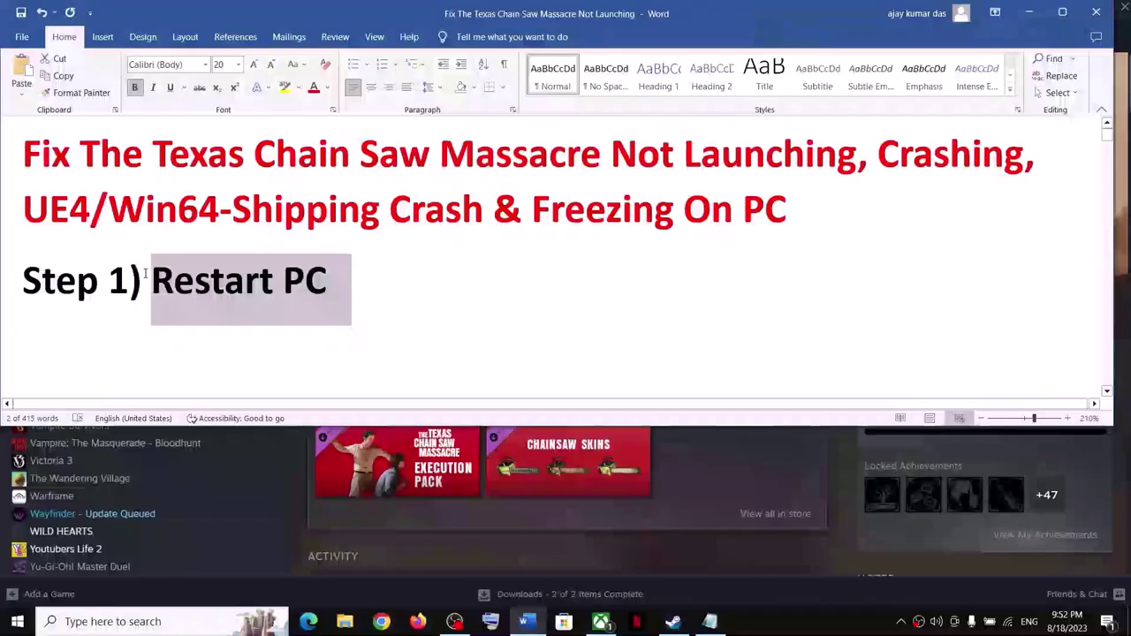
click(154, 279)
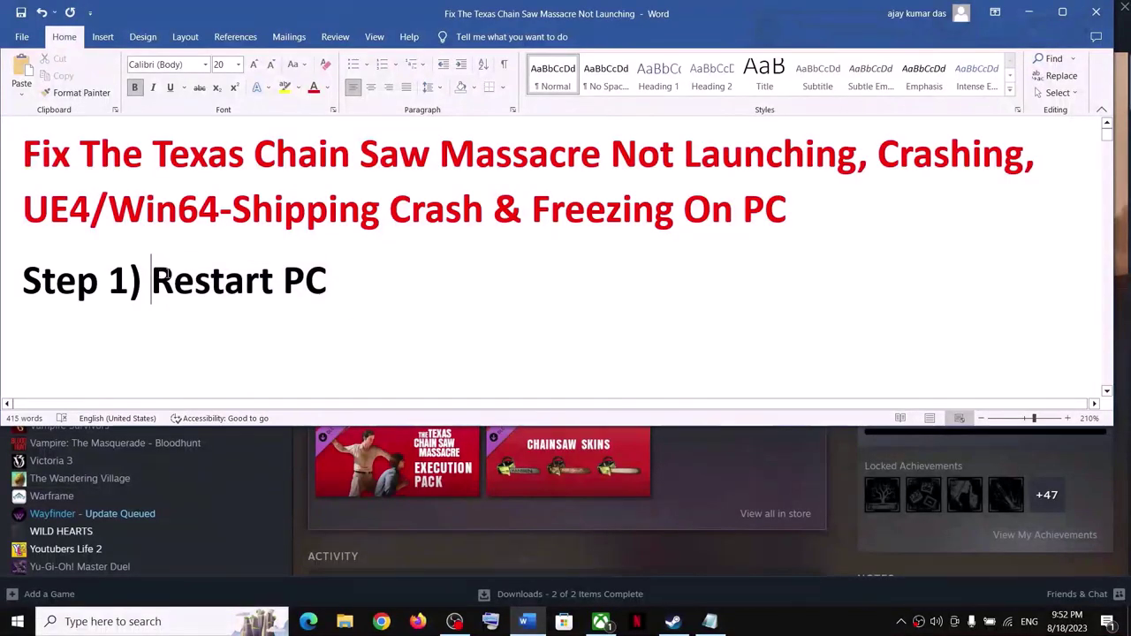
drag(153, 279, 350, 281)
click(1028, 12)
Check the Start menu's Restart power option, then back out without restarting
click(10, 624)
click(18, 589)
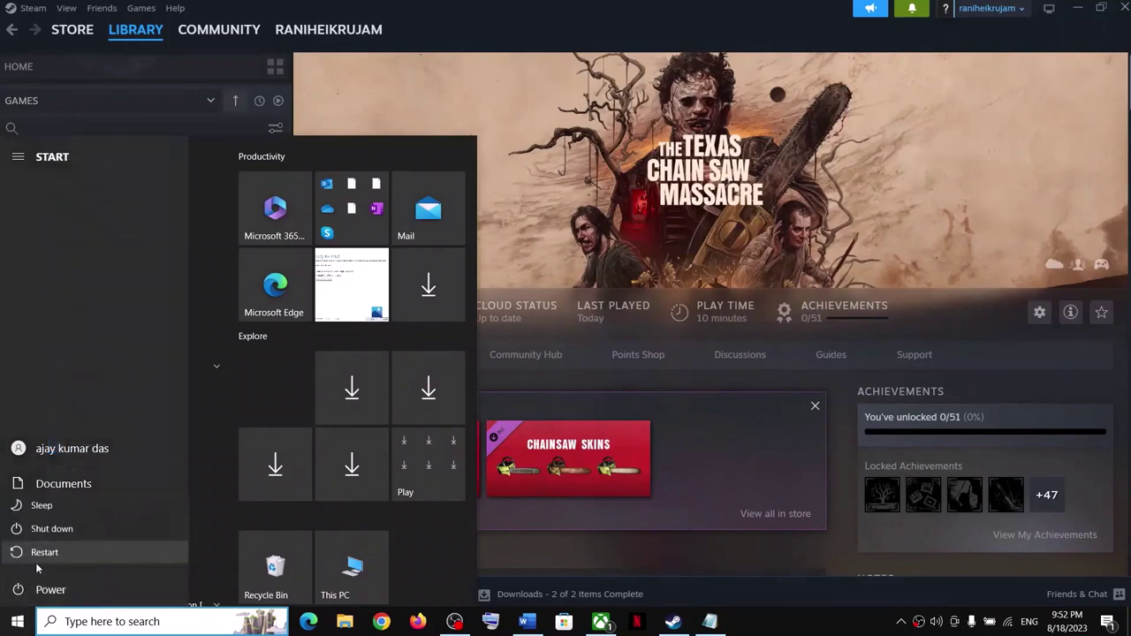
key(Escape)
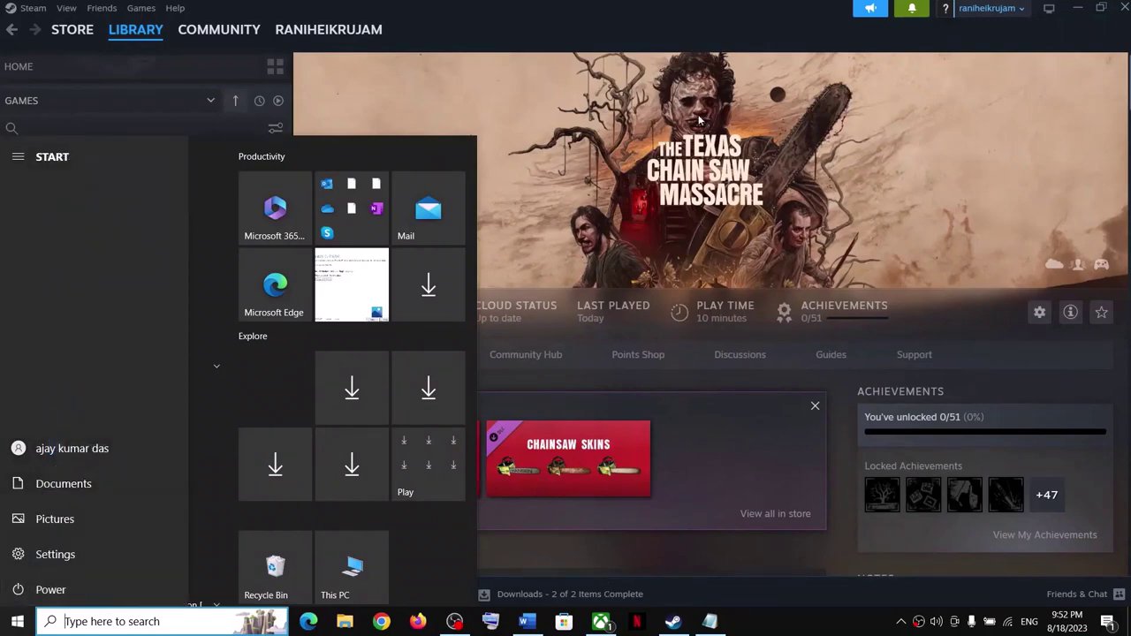
key(Escape)
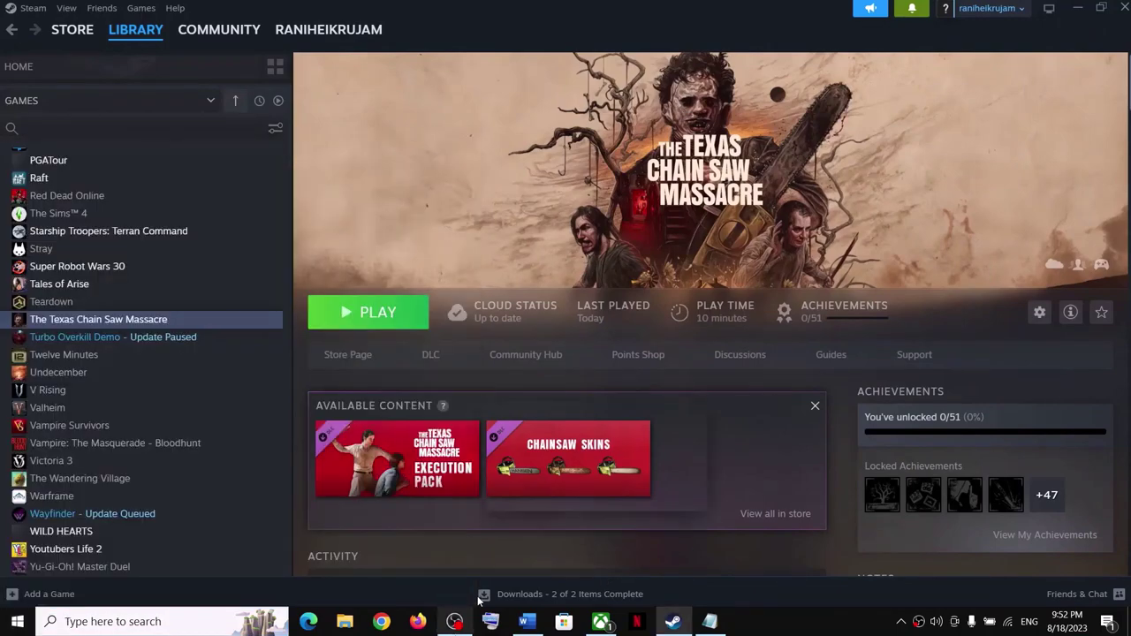
Read the notes on closing overclocking apps like MSI Afterburner and uninstalling Vive VR software
click(526, 621)
scroll(231, 349, down, 5)
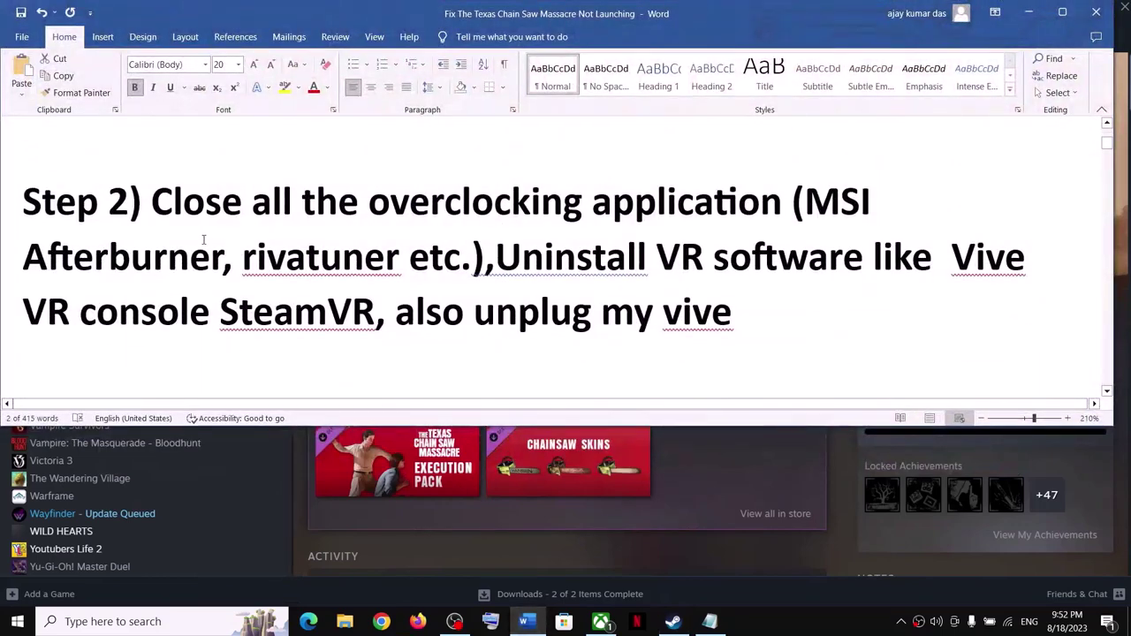
drag(152, 202, 681, 201)
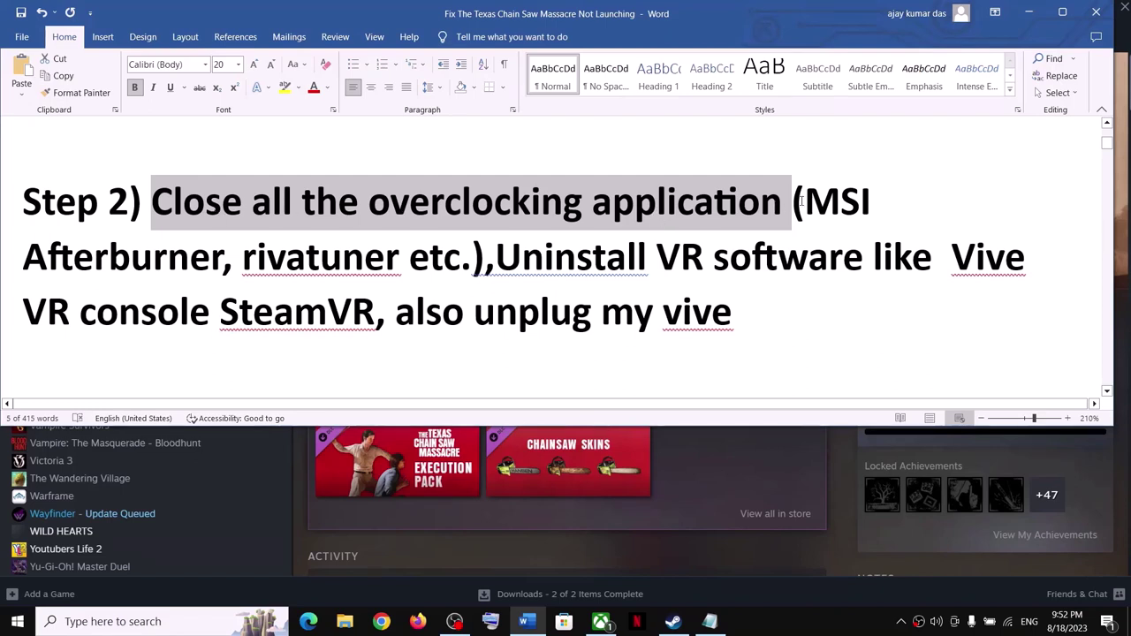
drag(807, 198, 364, 261)
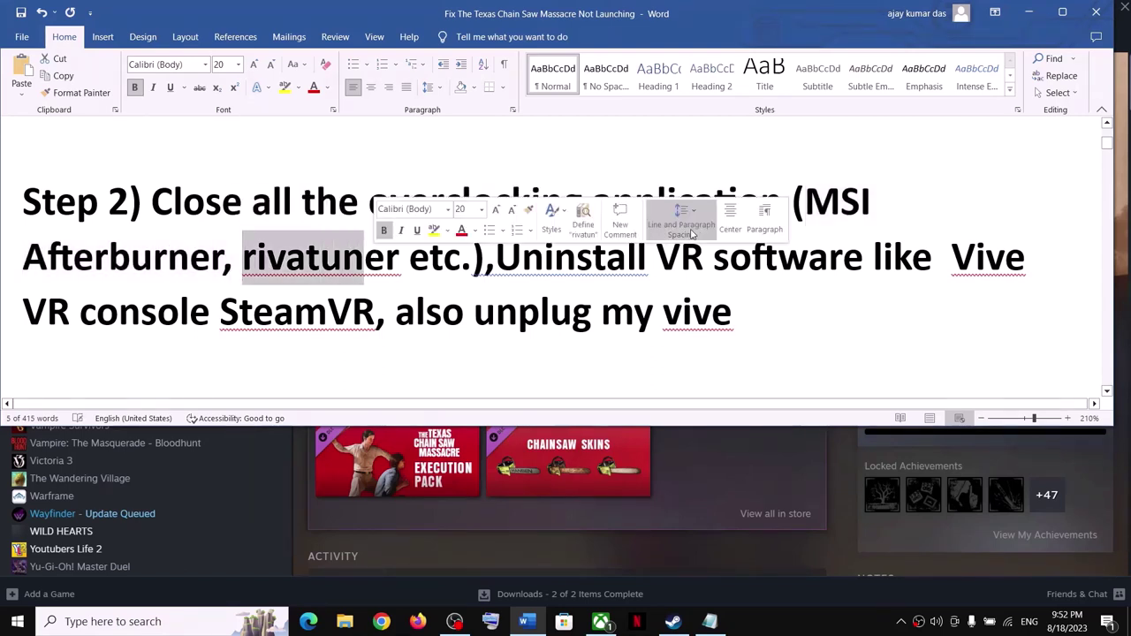
drag(151, 201, 872, 265)
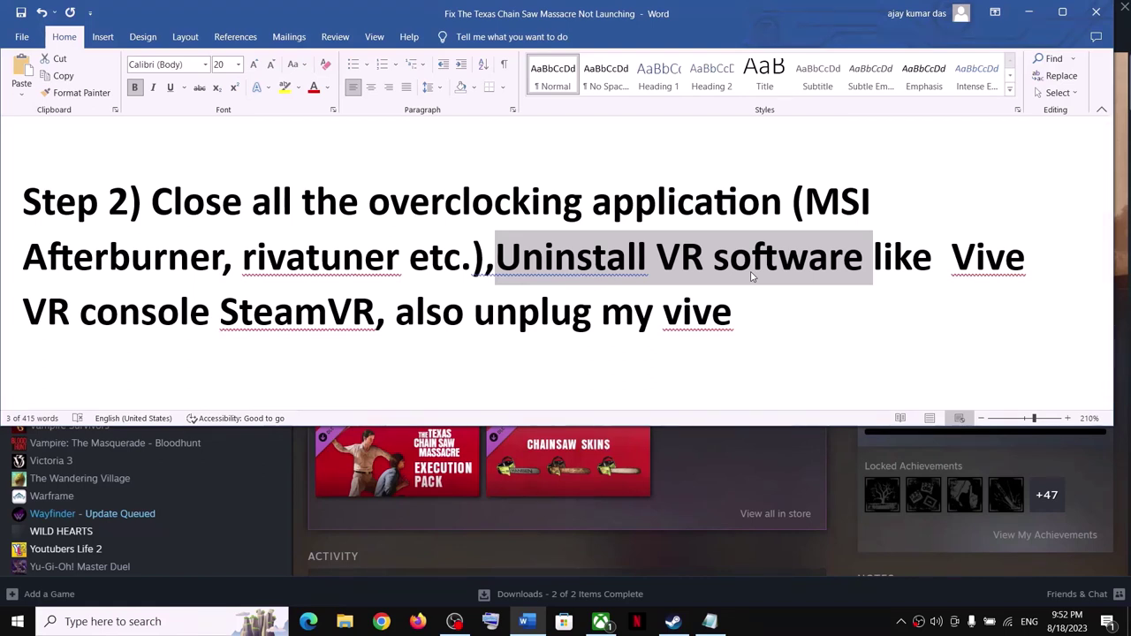
drag(959, 253, 202, 323)
click(1029, 12)
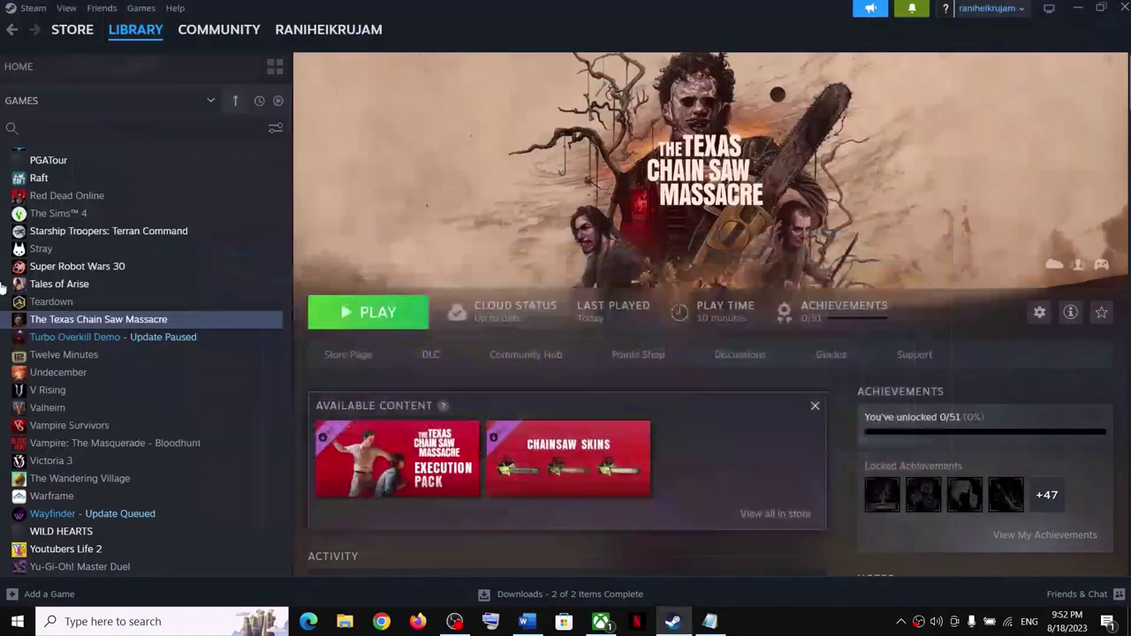
Search the library for 'vive', open VIVE Console, and view its uninstall option without uninstalling
click(59, 129)
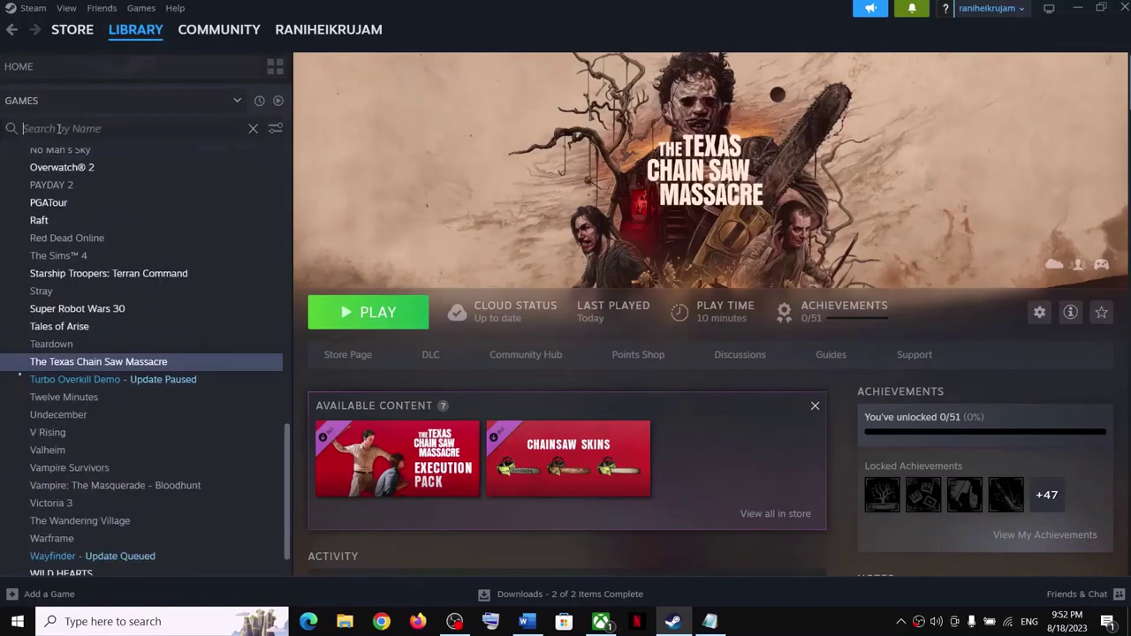
text(vive)
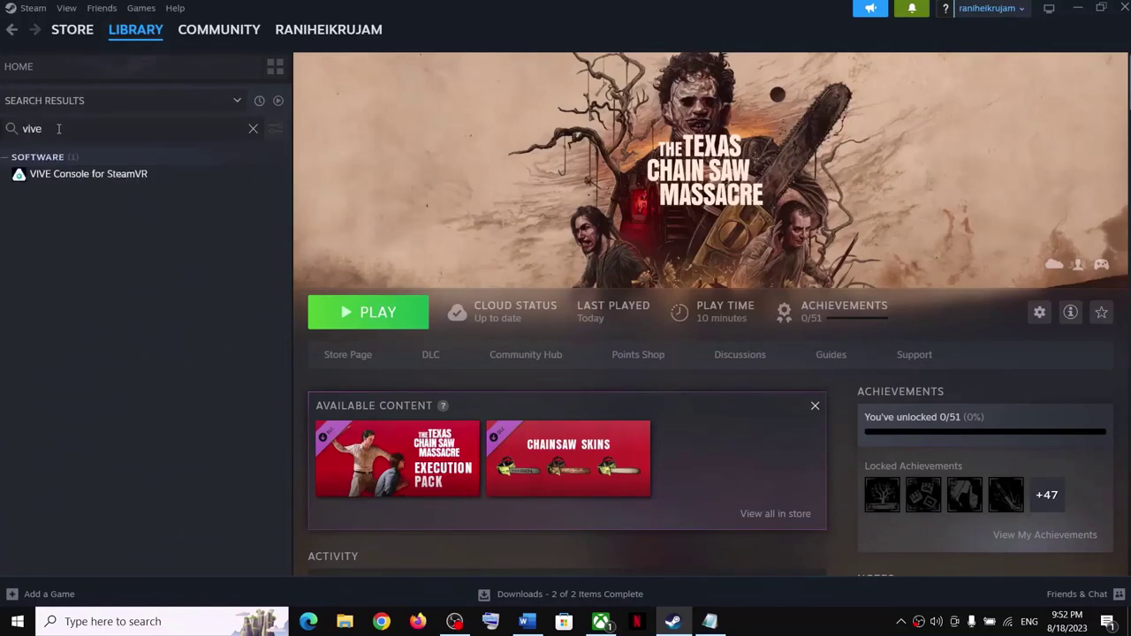
click(68, 181)
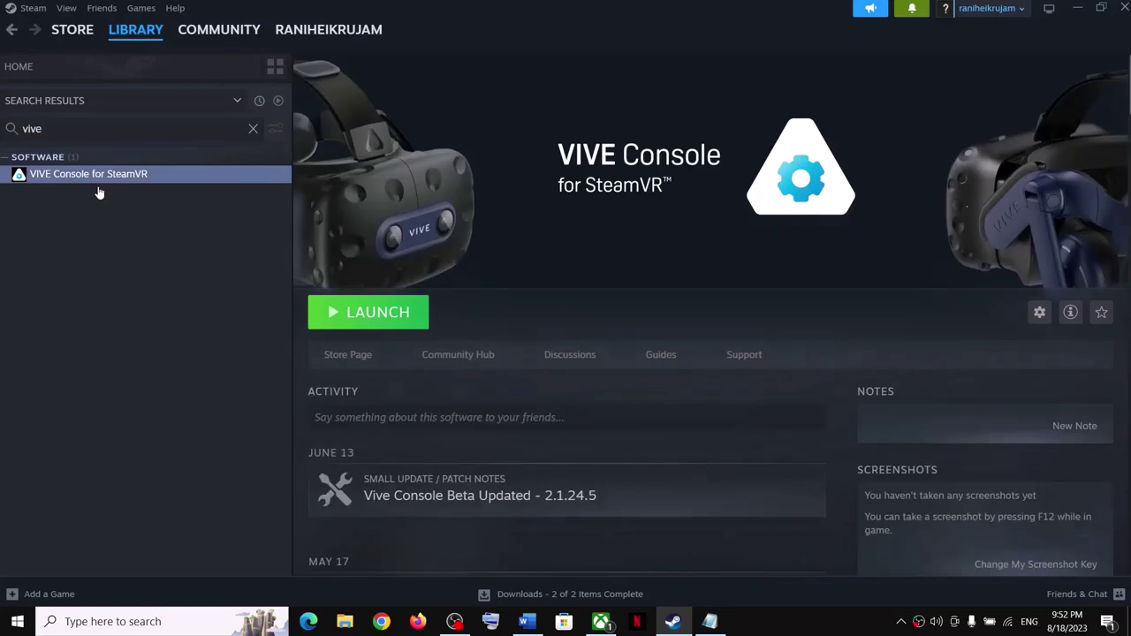
right_click(165, 176)
mouse_move(193, 257)
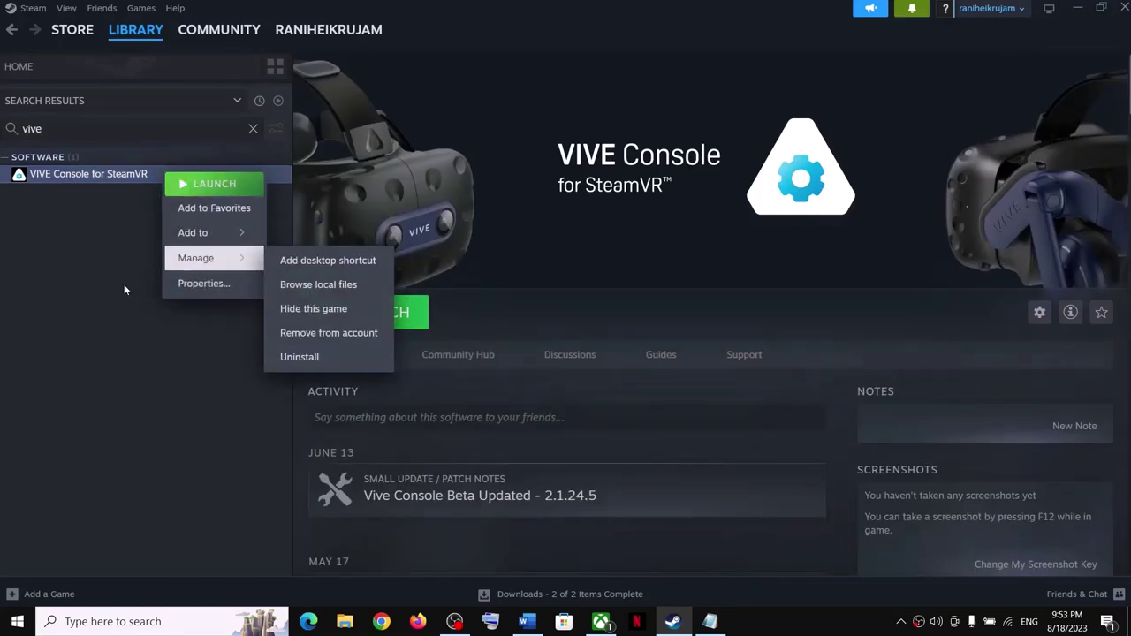
click(67, 249)
Search for 'stea', view SteamVR's uninstall option without uninstalling, and clear the search
drag(59, 129, 2, 125)
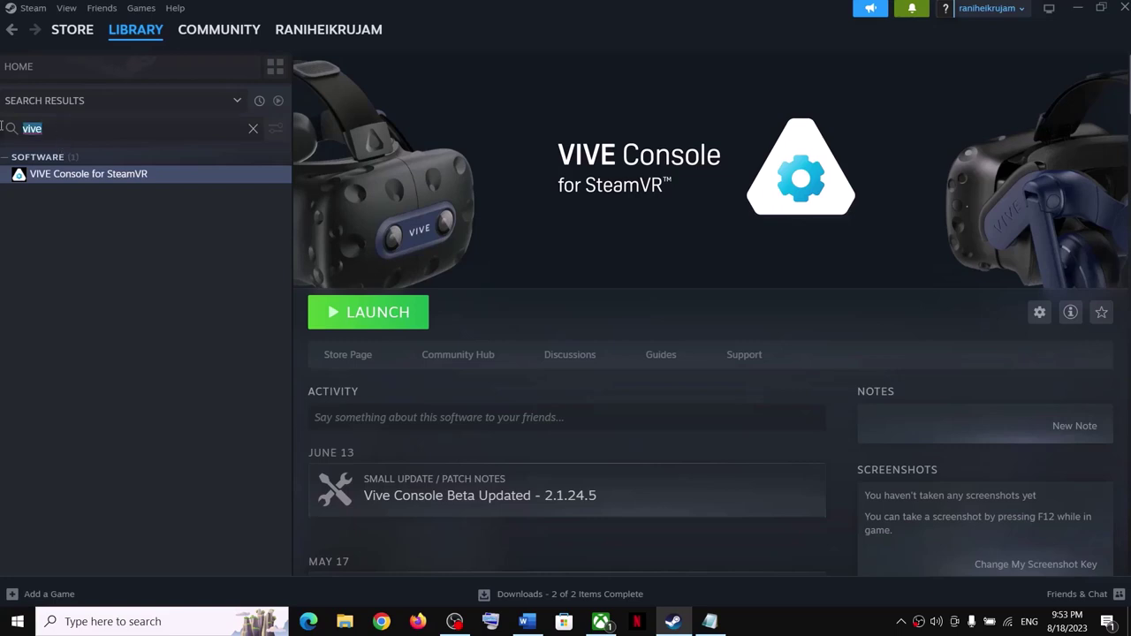
text(steam)
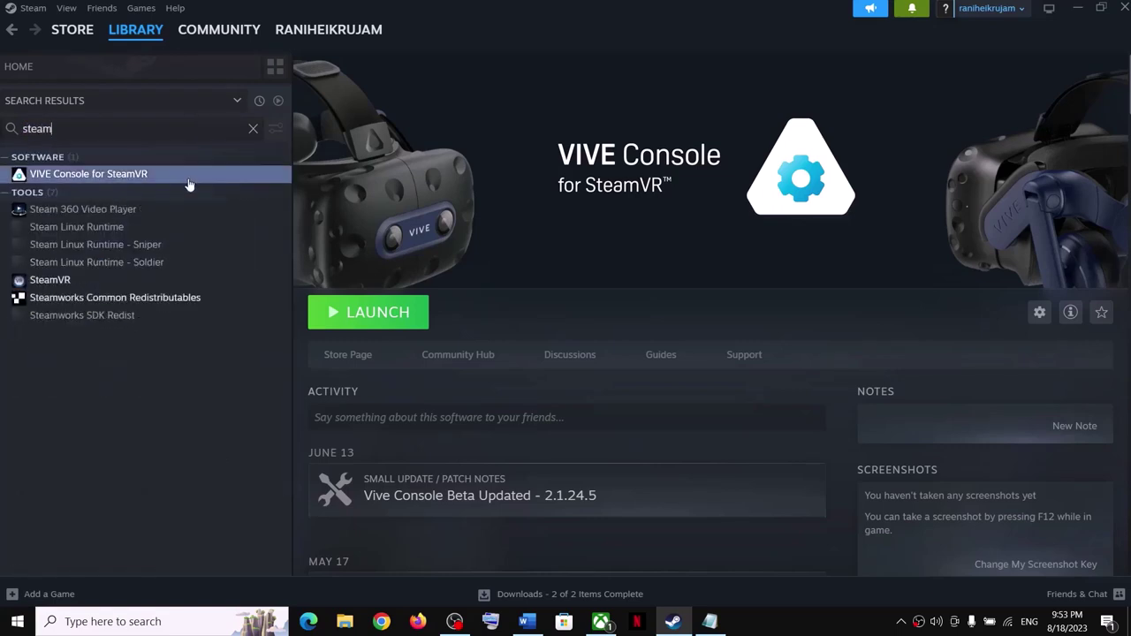
right_click(73, 285)
mouse_move(128, 374)
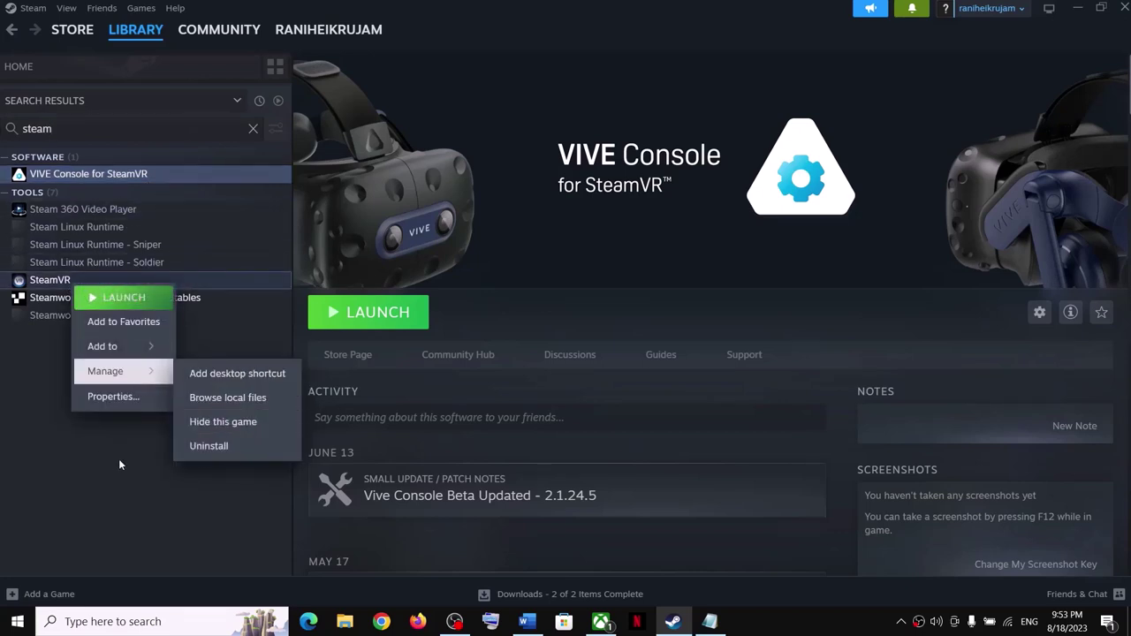
click(94, 452)
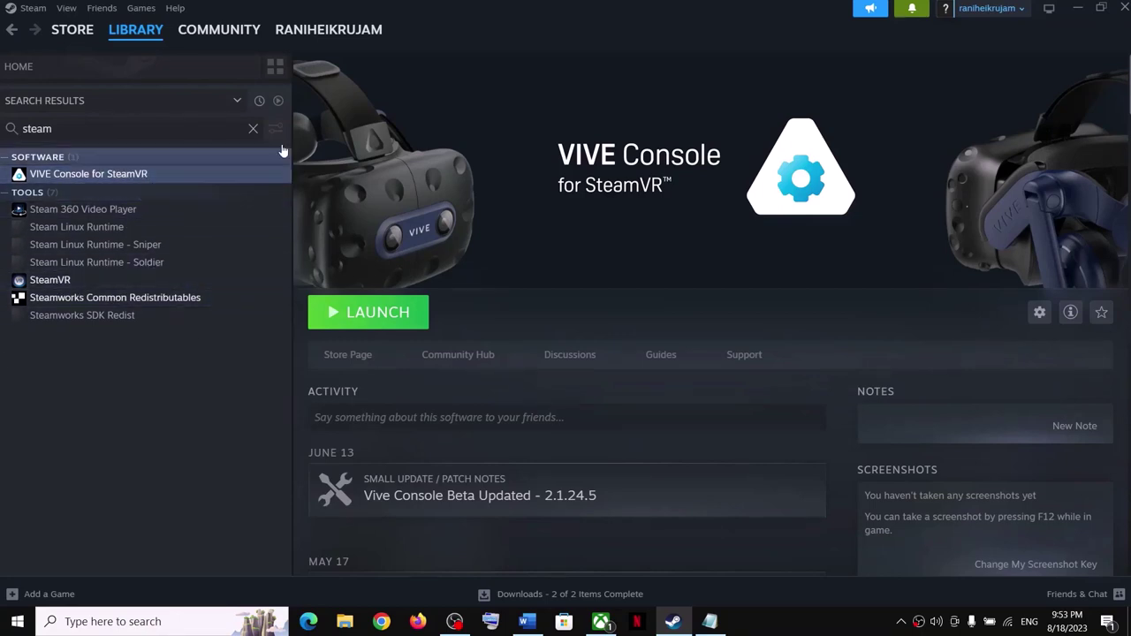
click(253, 128)
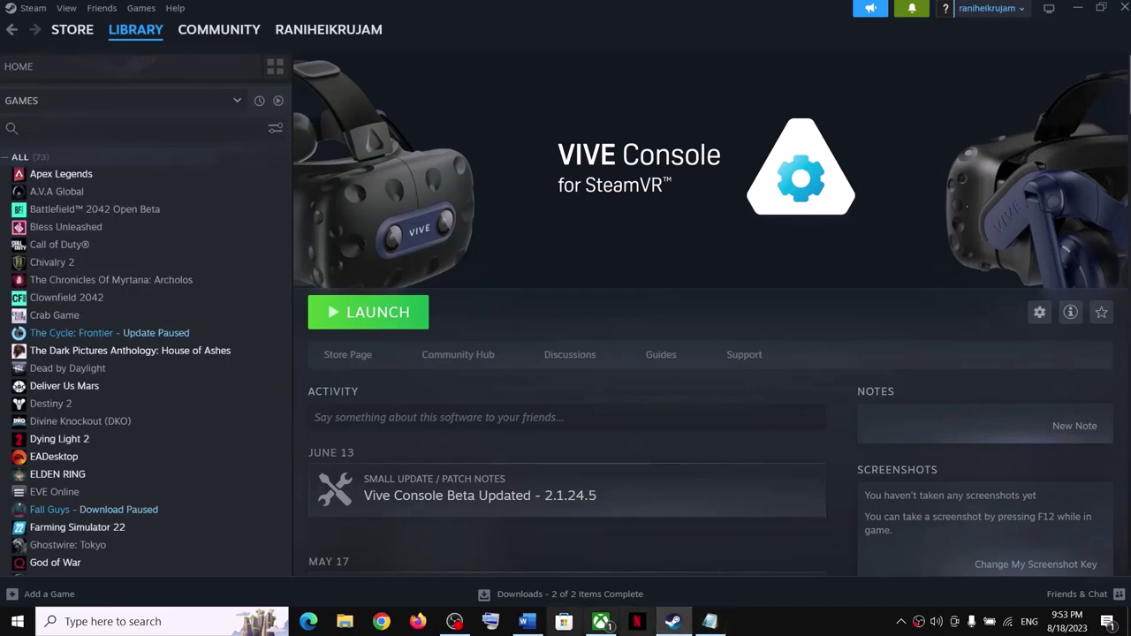
click(526, 621)
drag(423, 311, 724, 324)
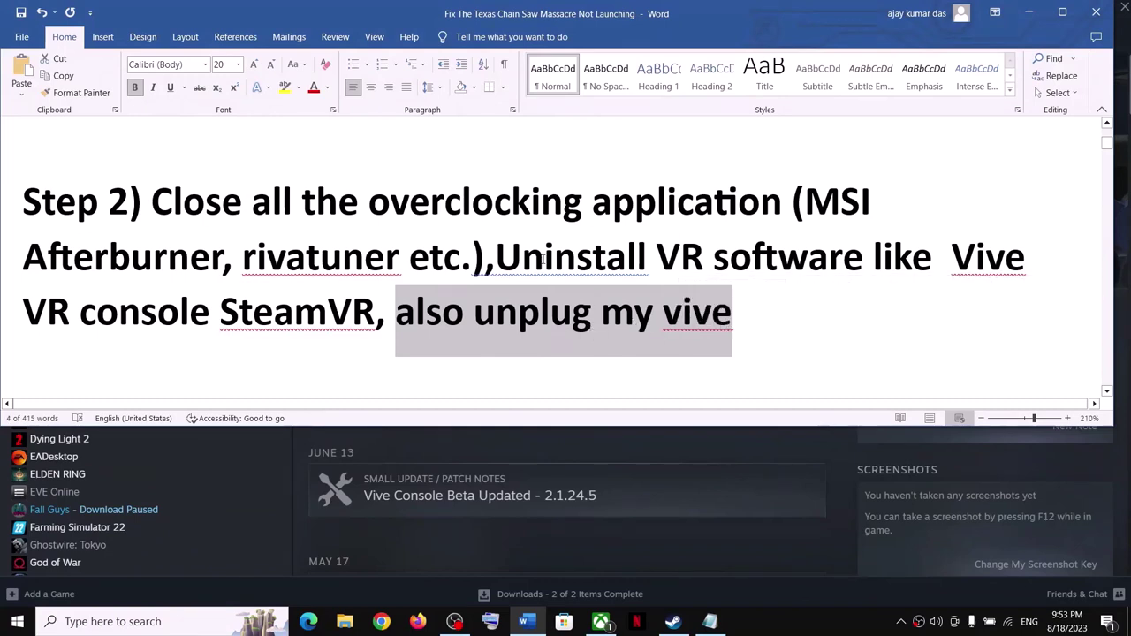
drag(545, 260, 757, 316)
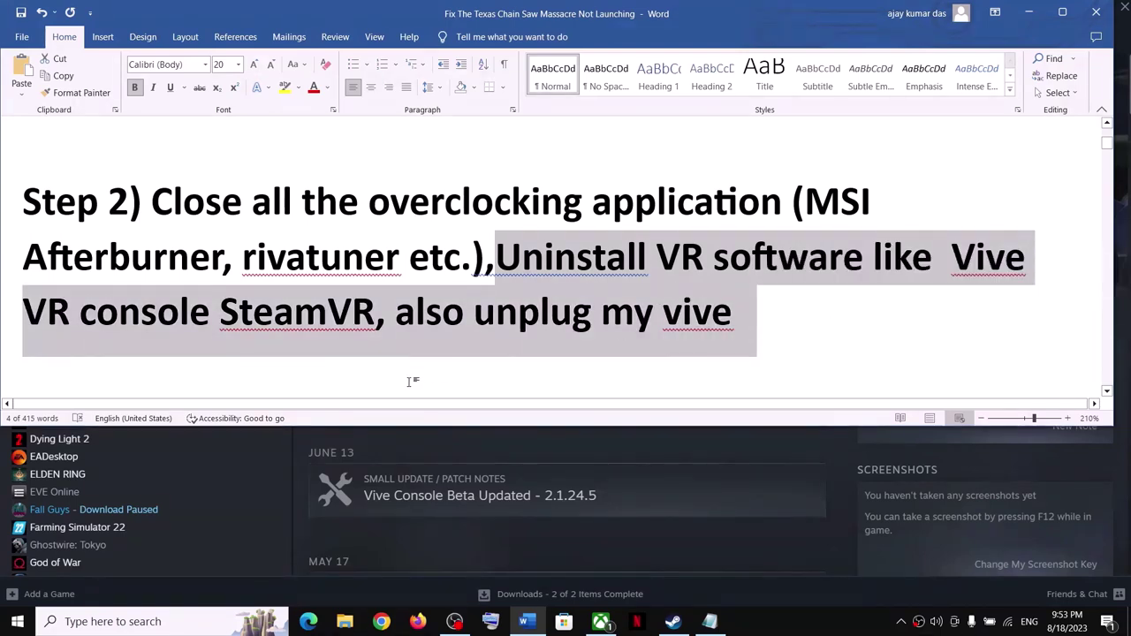
scroll(358, 328, down, 2)
scroll(358, 328, down, 4)
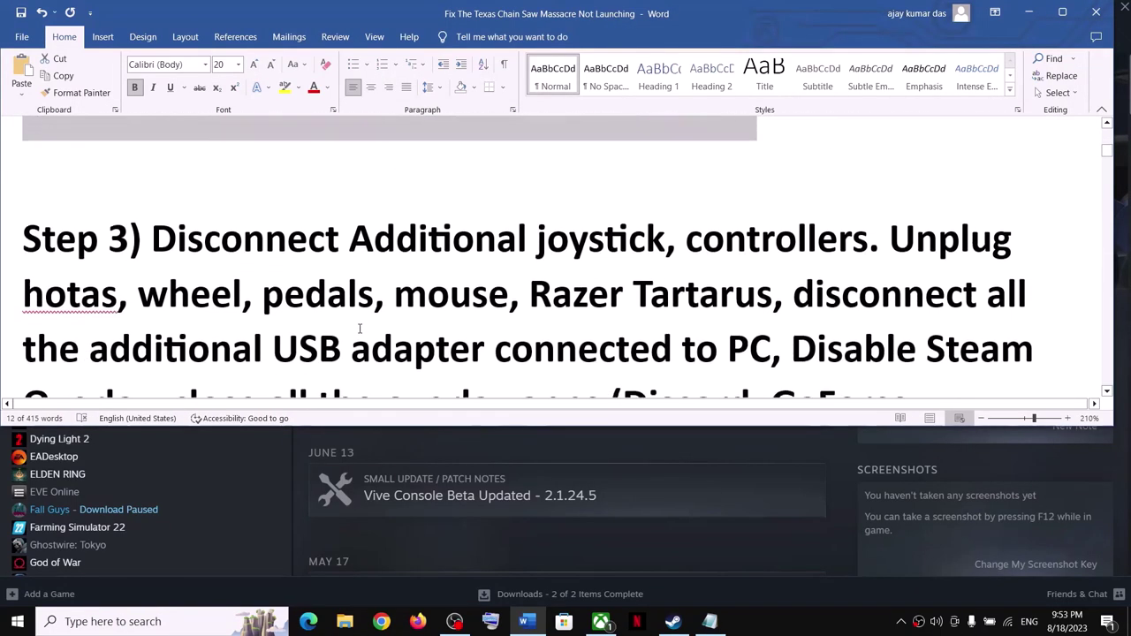
drag(186, 239, 780, 245)
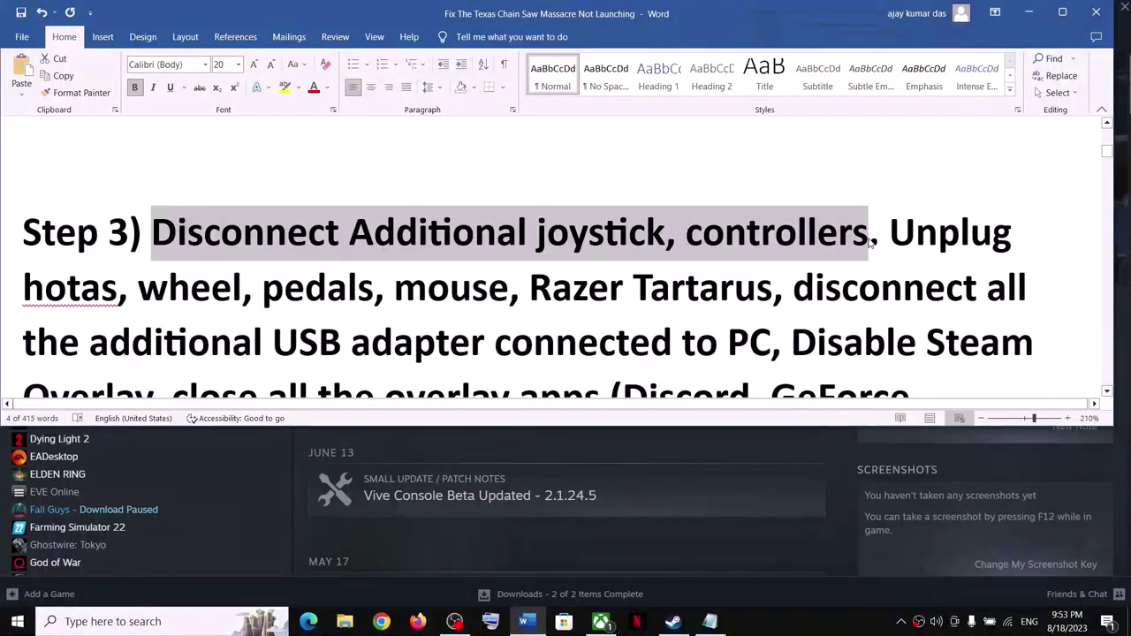
drag(890, 232, 744, 323)
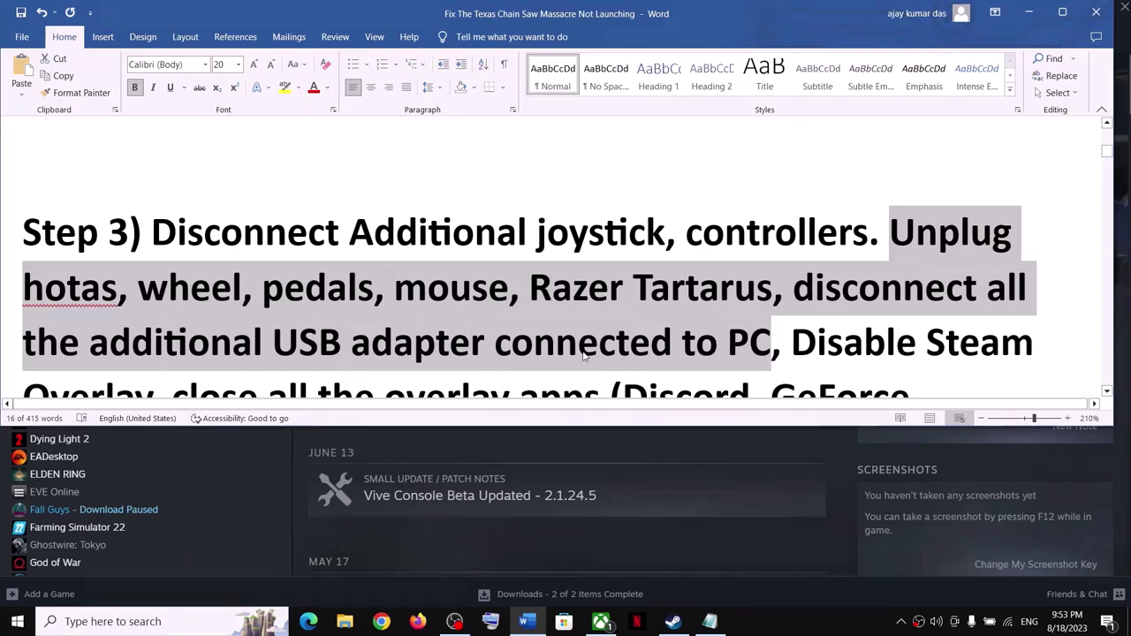
scroll(480, 344, down, 3)
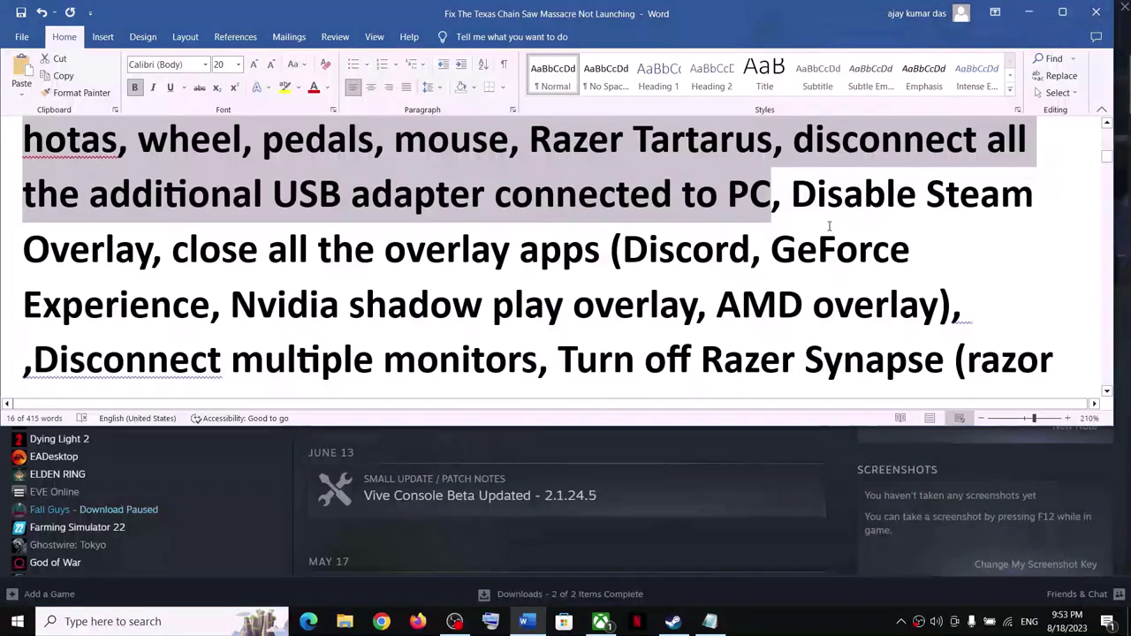
drag(793, 193, 171, 251)
Open The Texas Chain Saw Massacre's Properties from the Steam library
click(1028, 11)
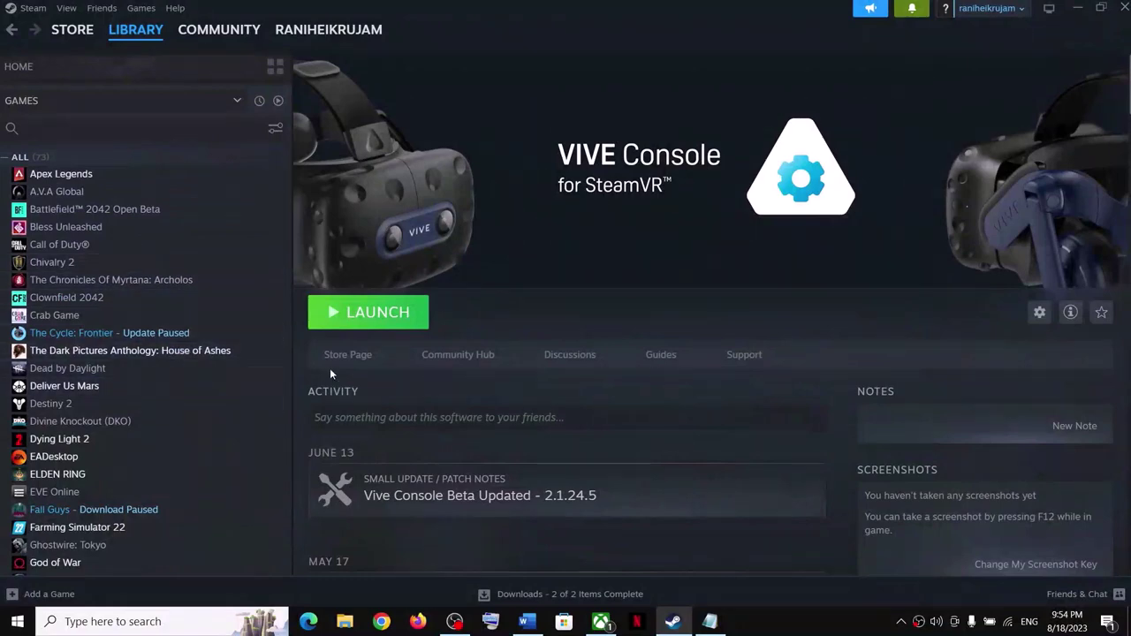
click(118, 32)
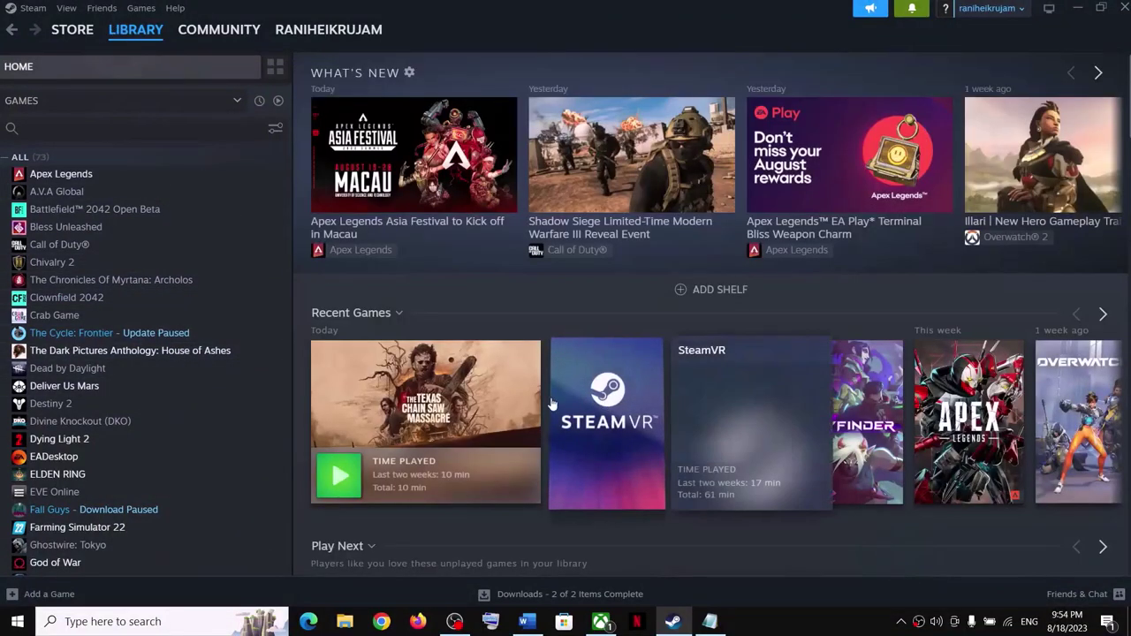
click(424, 398)
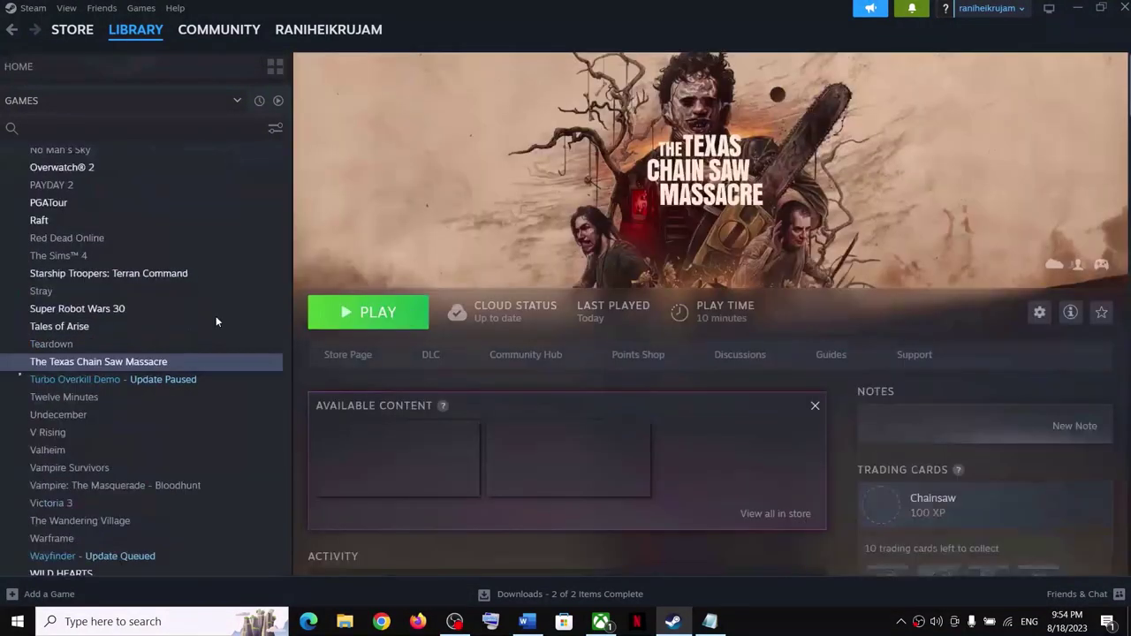
right_click(118, 358)
click(152, 472)
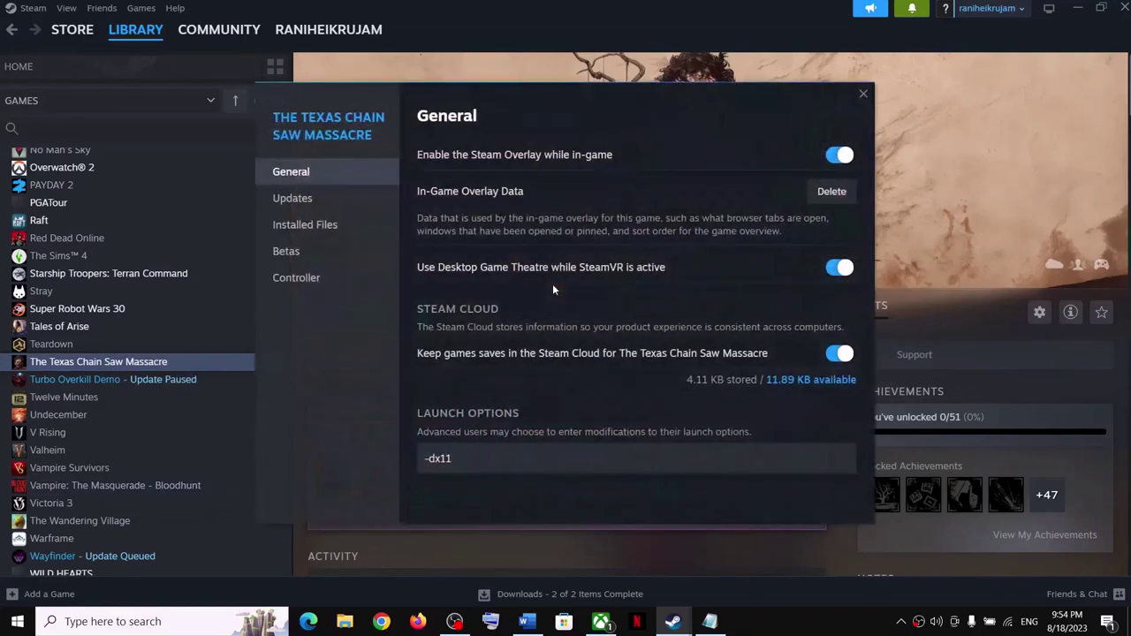
Turn off the in-game Steam Overlay, close Properties, and highlight the overlay step in the notes
click(529, 621)
click(529, 621)
click(837, 161)
click(863, 93)
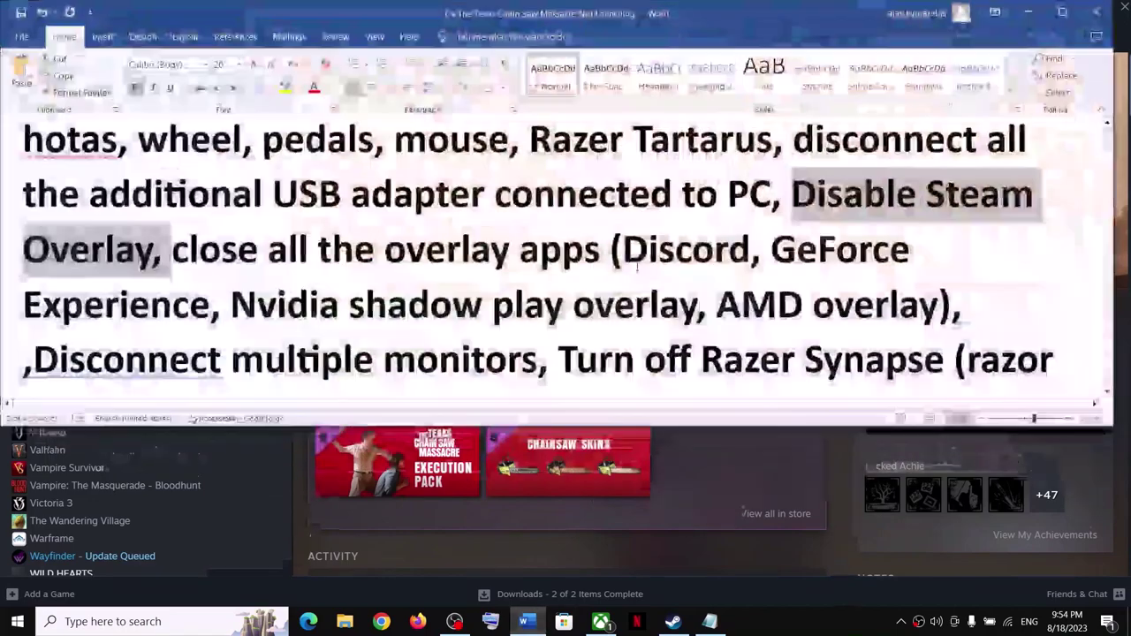
click(527, 621)
drag(172, 256, 811, 311)
drag(172, 254, 910, 303)
scroll(265, 282, down, 1)
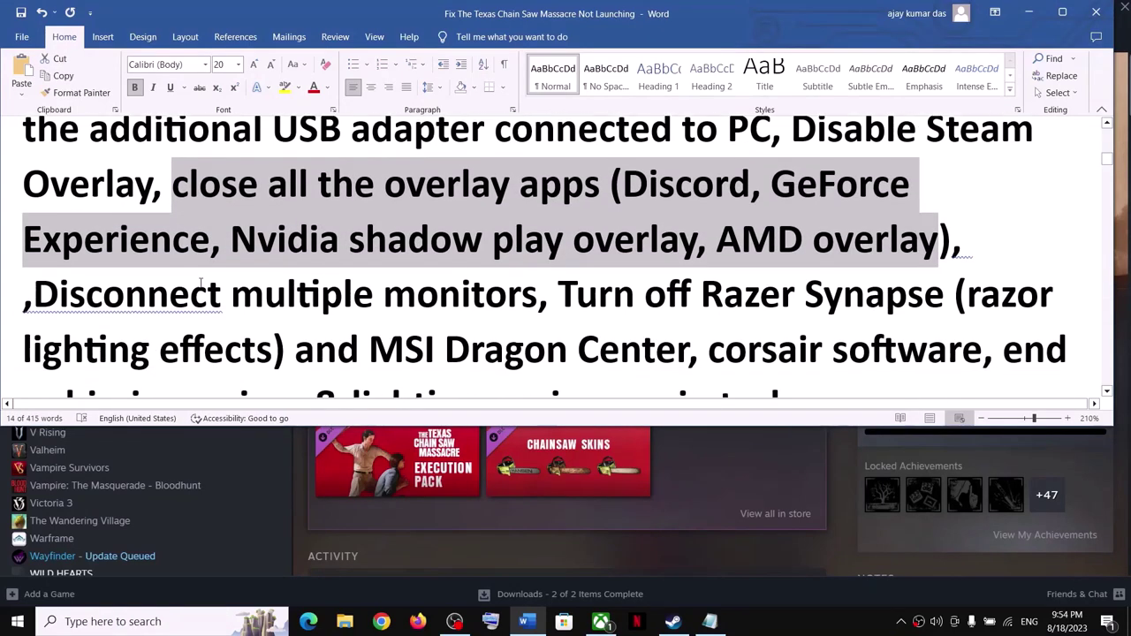
drag(33, 286, 830, 344)
drag(778, 375, 875, 257)
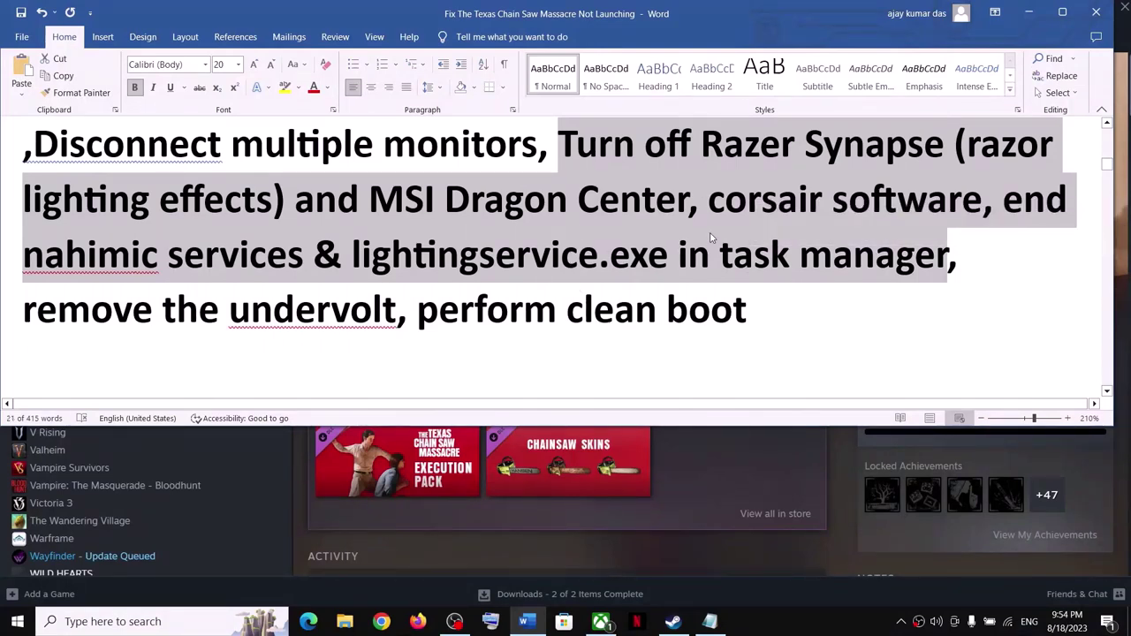
click(793, 546)
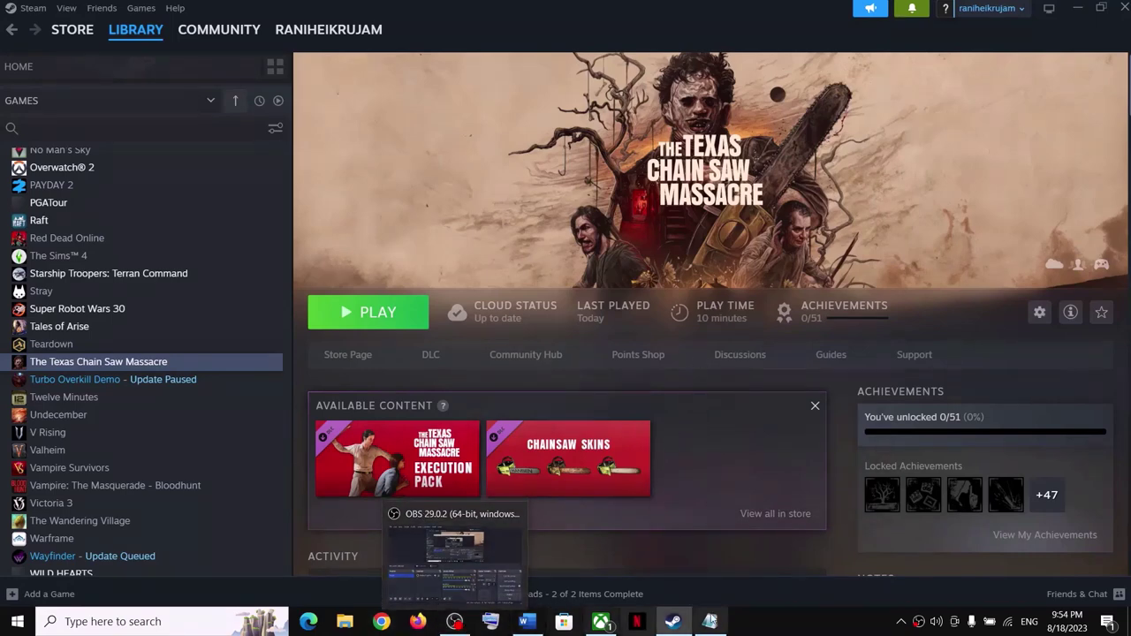
mouse_move(512, 469)
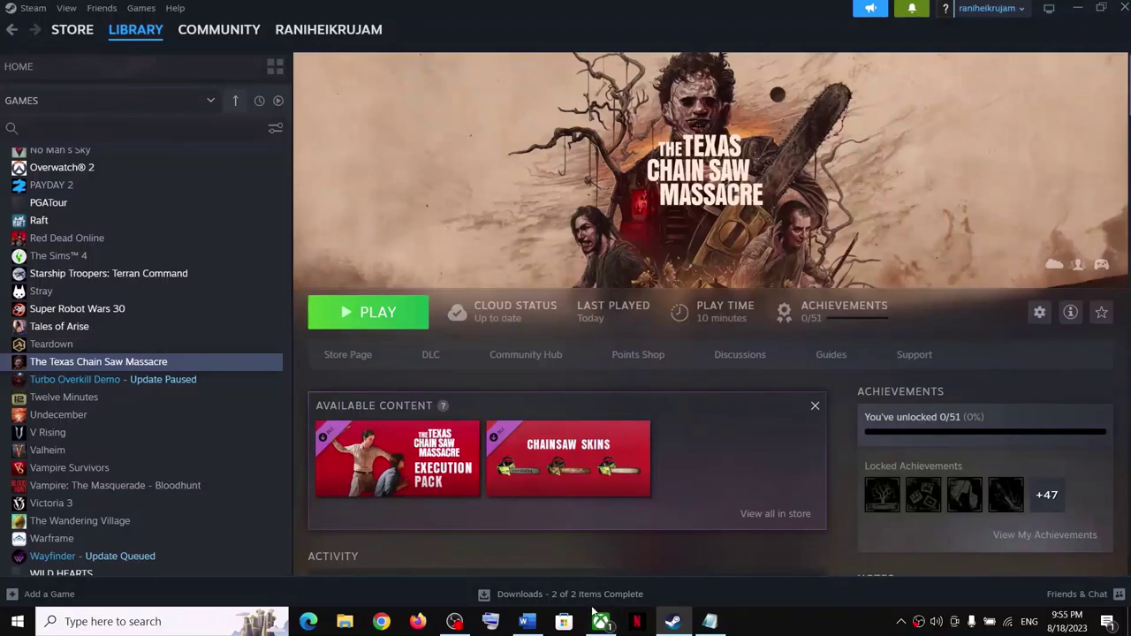
click(527, 622)
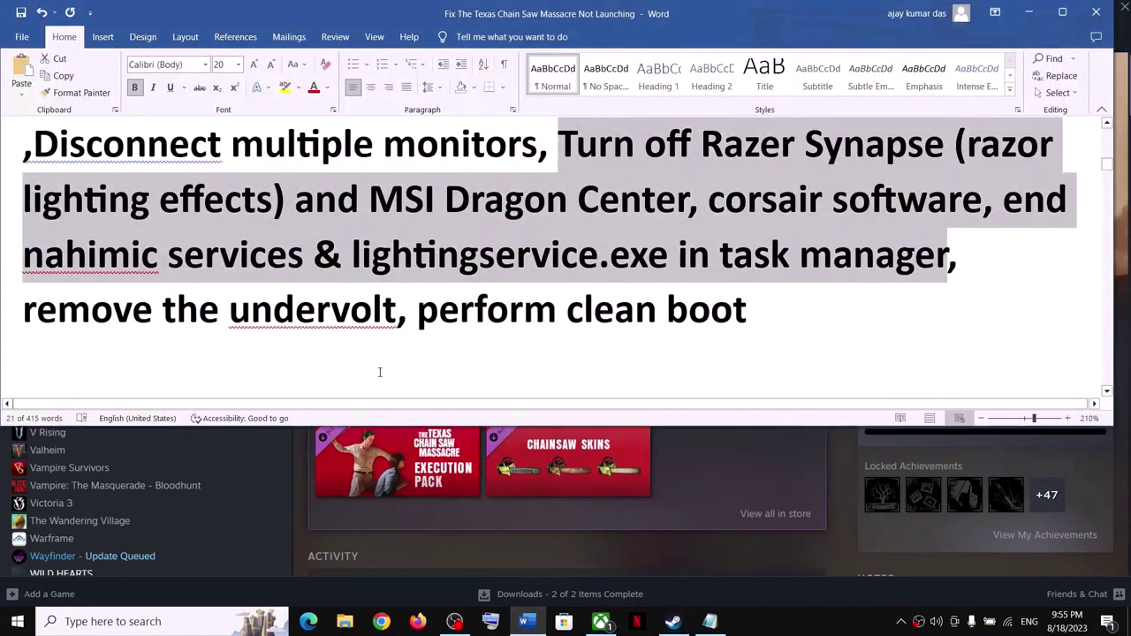
drag(115, 318, 315, 314)
click(351, 313)
drag(42, 319, 747, 318)
click(418, 318)
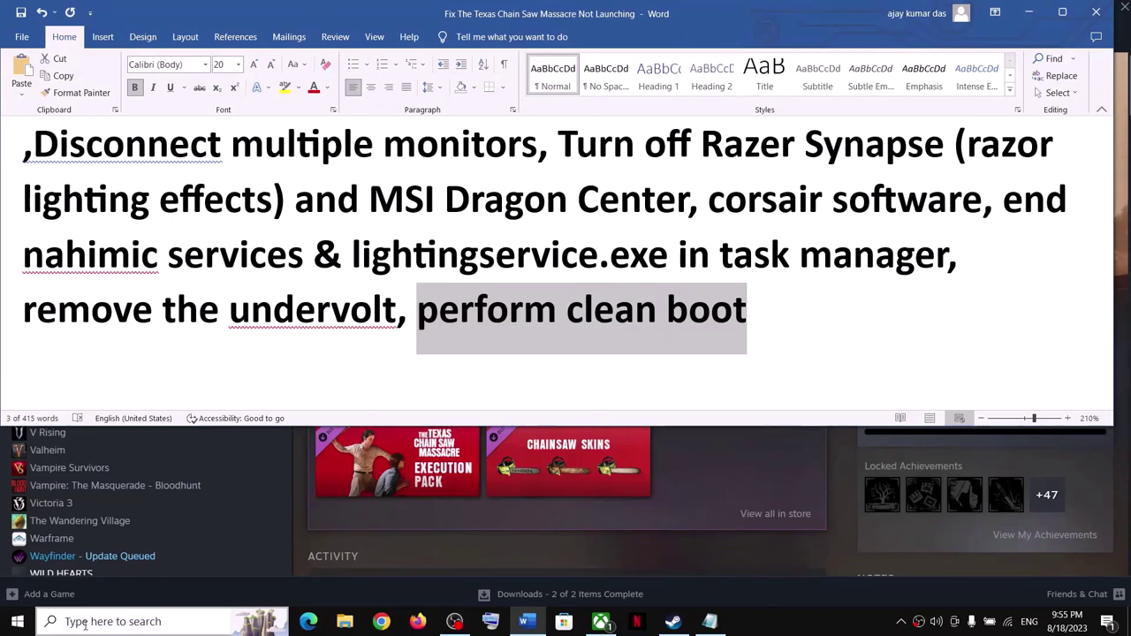
Launch System Configuration via search, hide Microsoft services, disable all others, apply and OK
click(84, 623)
text(system Configuration)
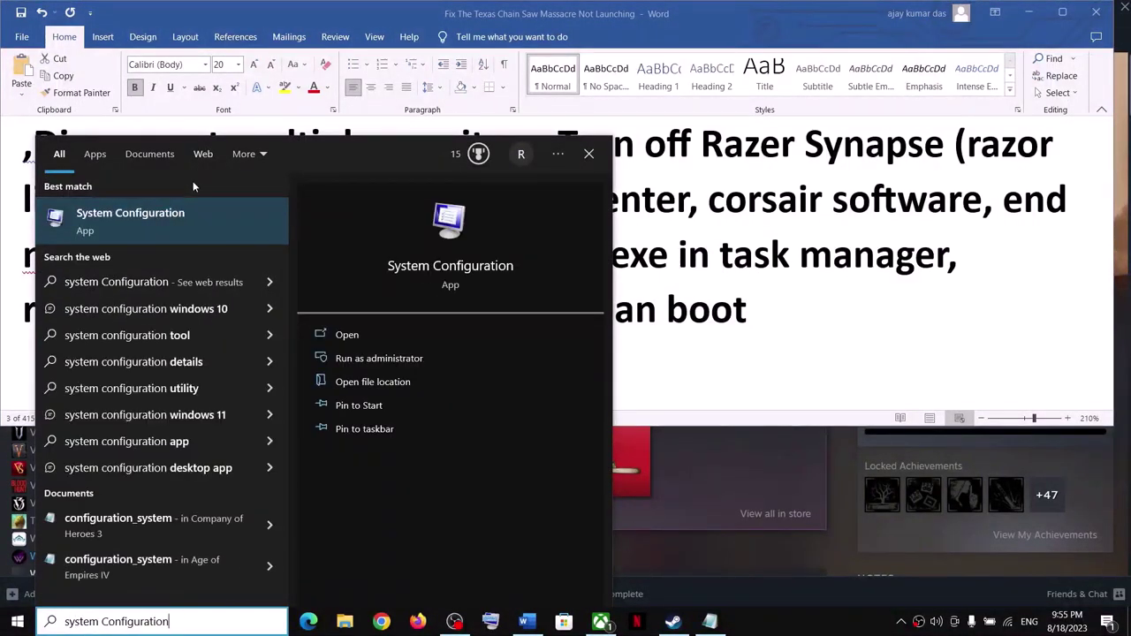
click(189, 218)
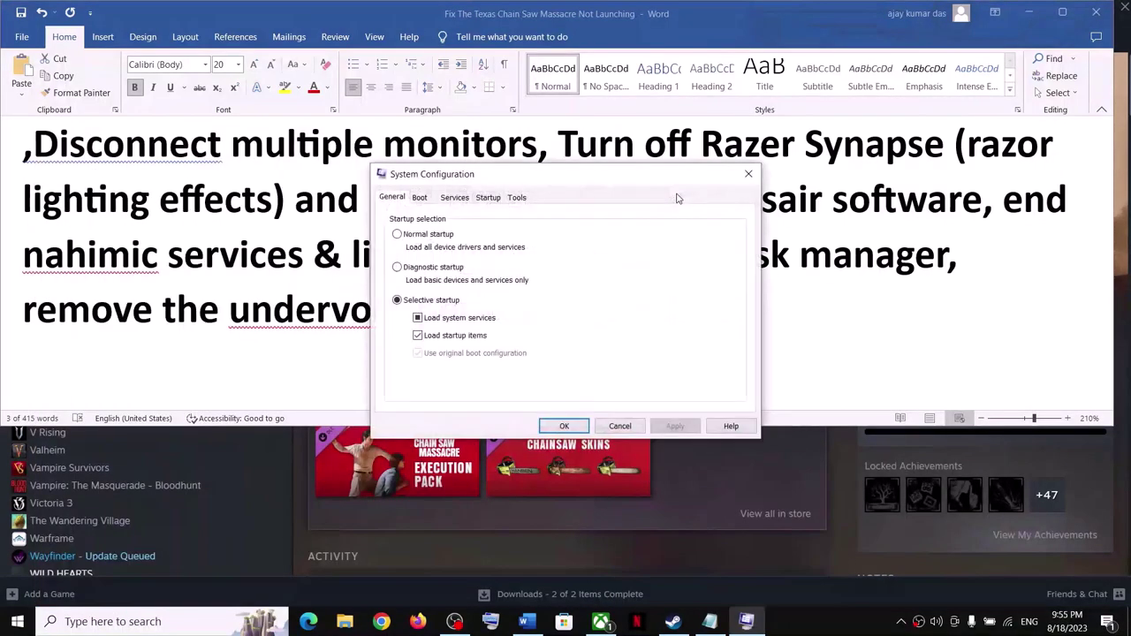
click(455, 198)
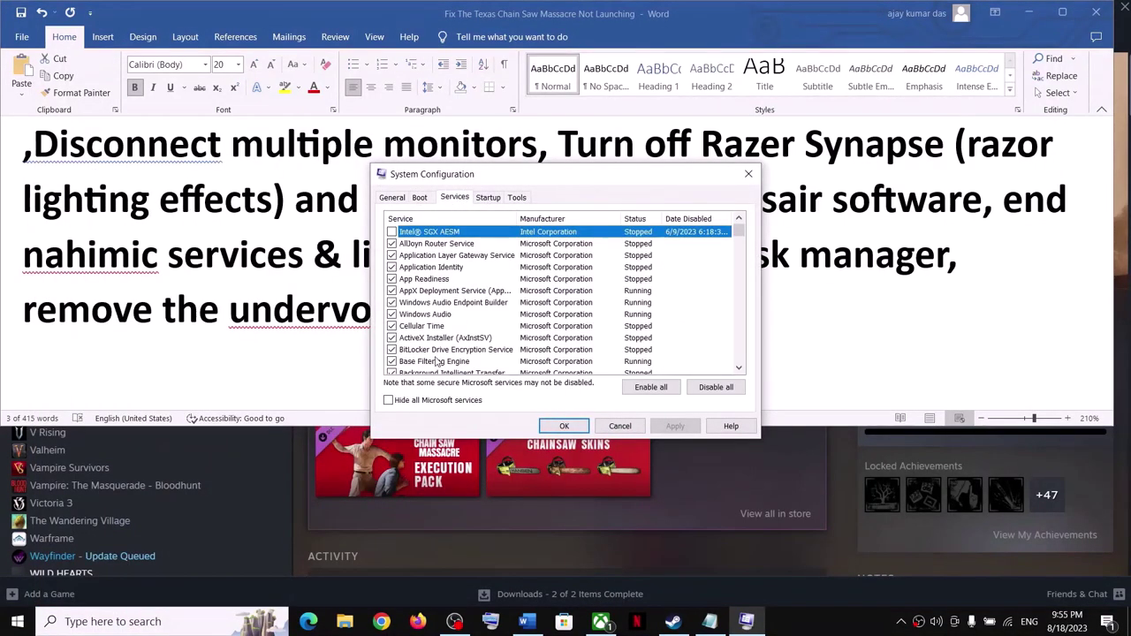
click(390, 402)
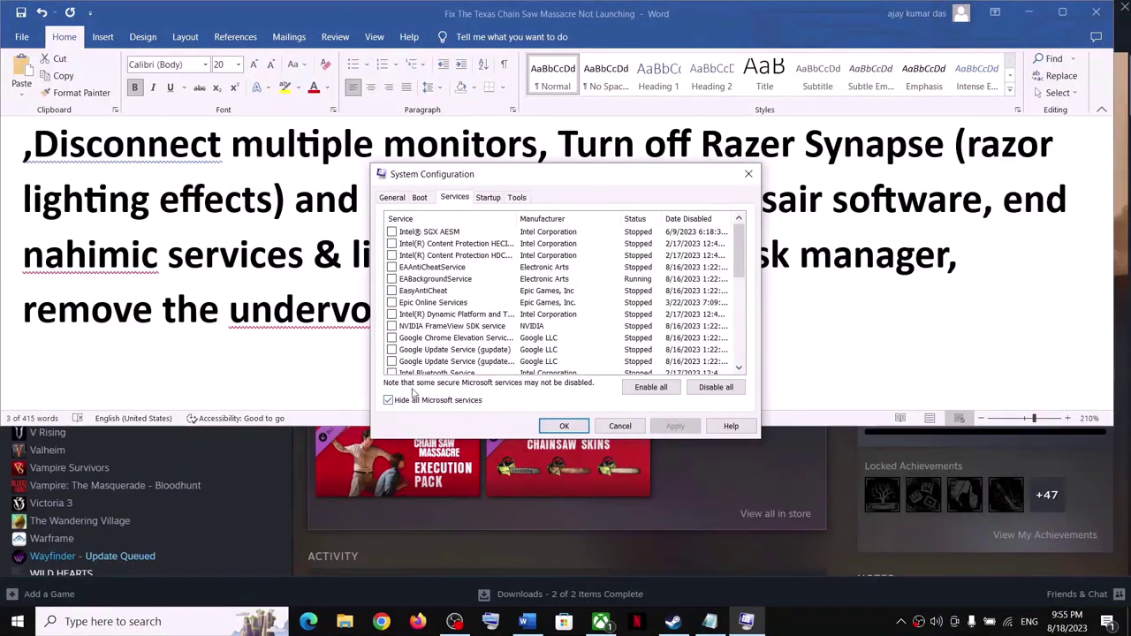
click(725, 389)
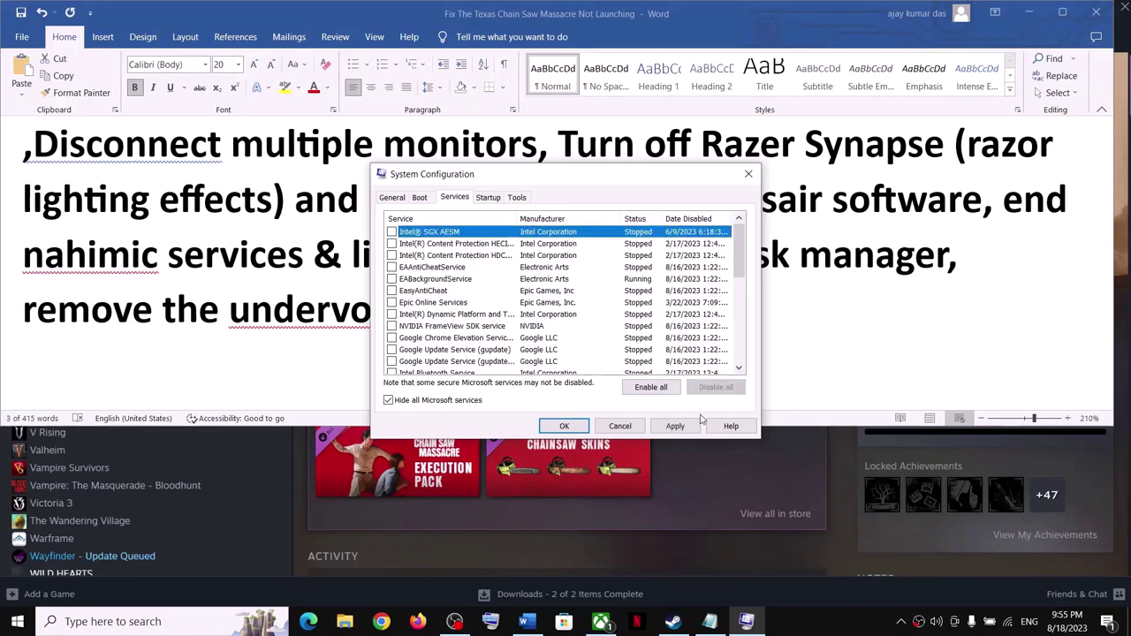
click(675, 426)
click(564, 426)
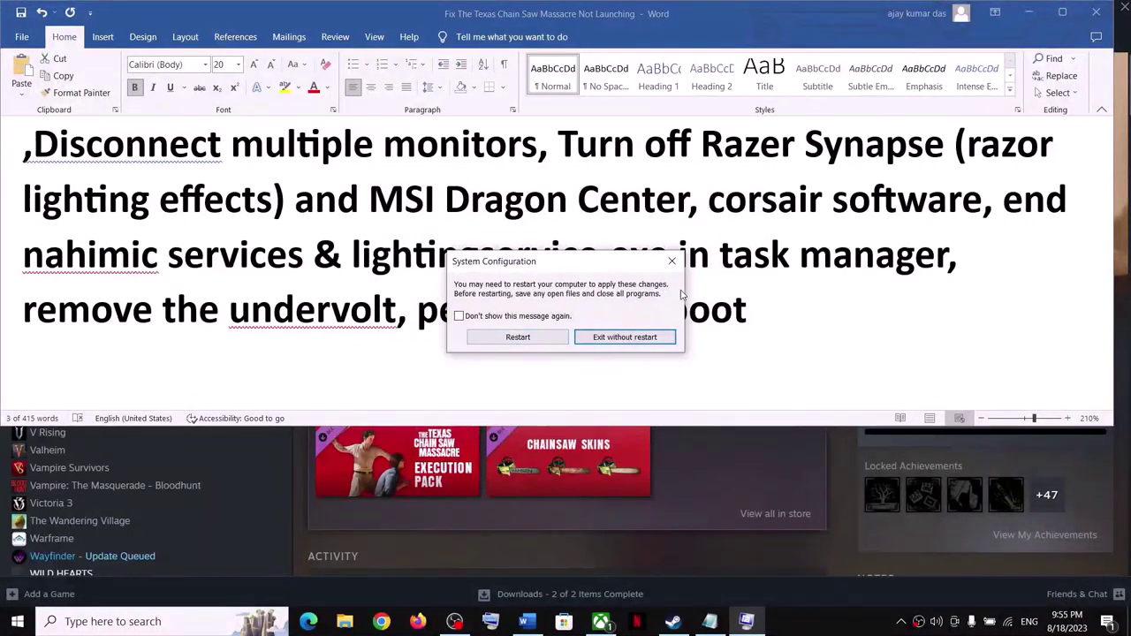
Skip the restart prompt and check Step 4, 'Try -dx11/-dx12', in the notes
click(672, 261)
scroll(189, 315, down, 3)
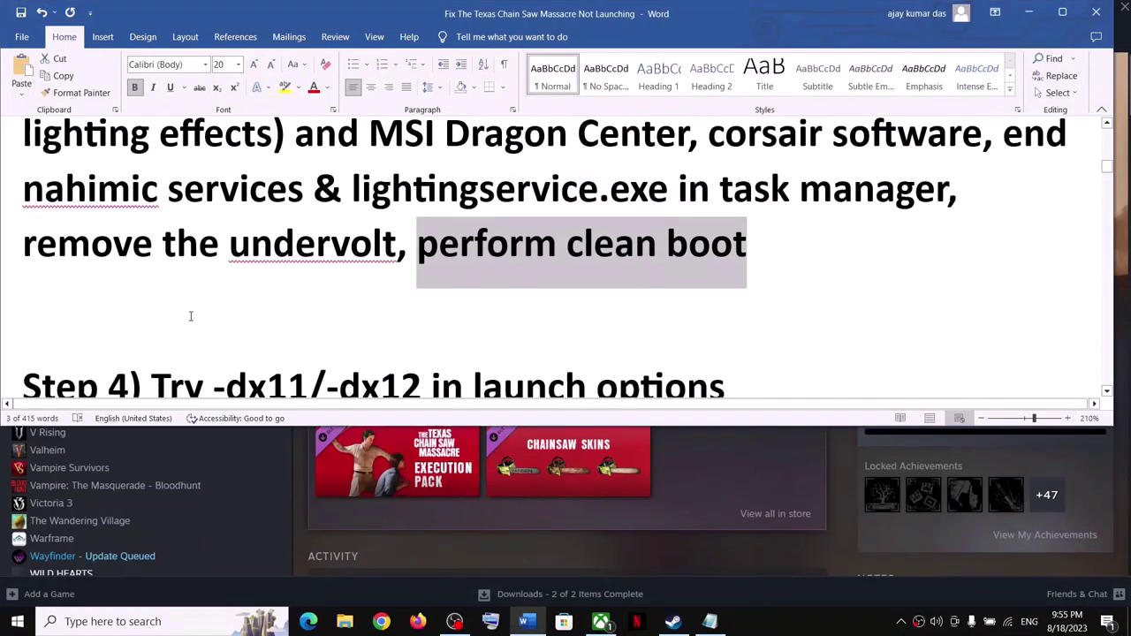
scroll(189, 314, up, 1)
drag(152, 305, 431, 304)
click(562, 305)
click(1030, 14)
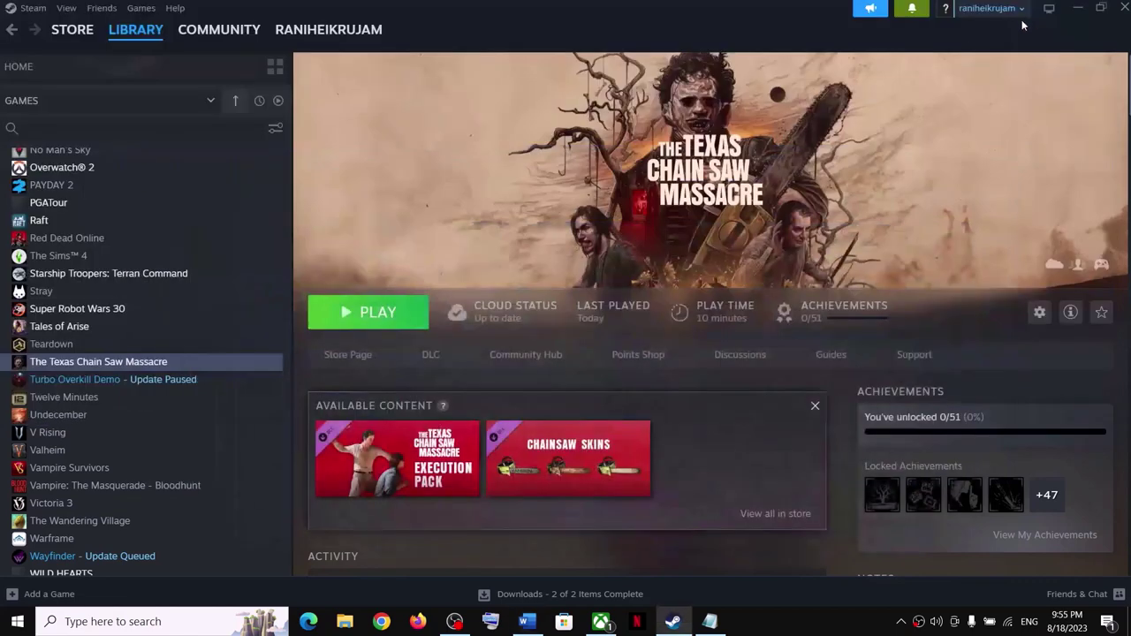
Set The Texas Chain Saw Massacre's launch options to -dx11
right_click(156, 362)
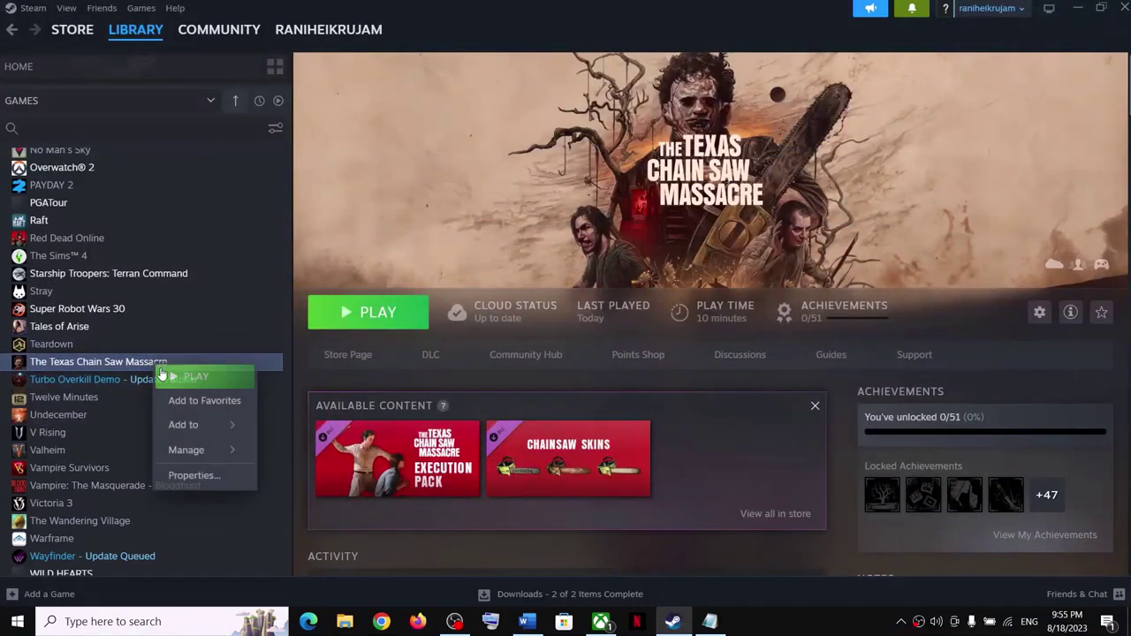
click(188, 477)
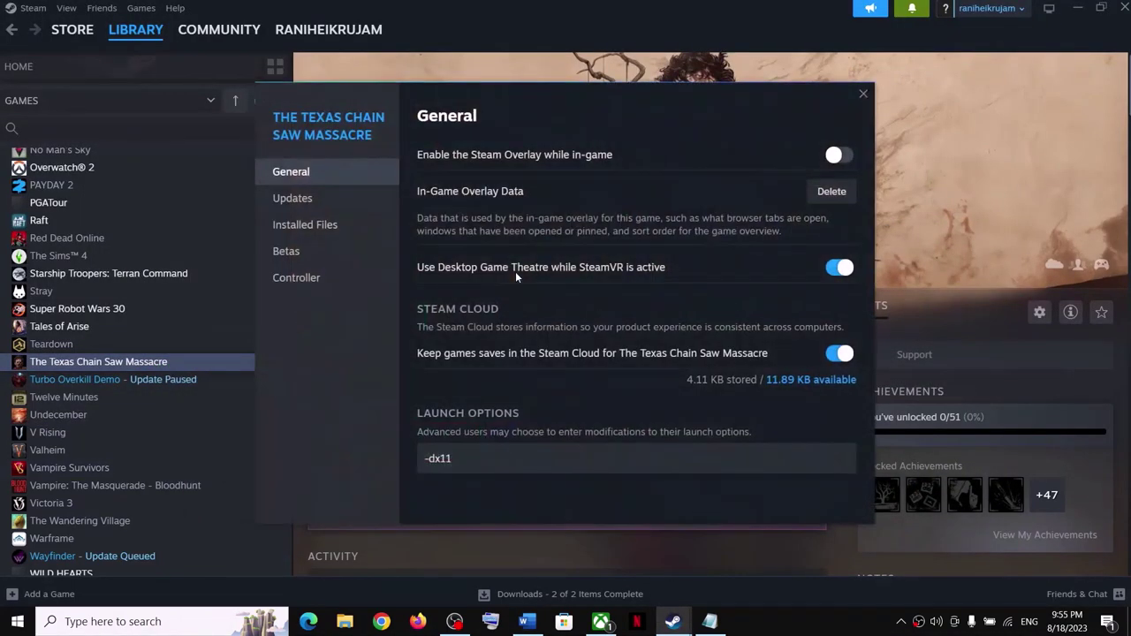
click(478, 461)
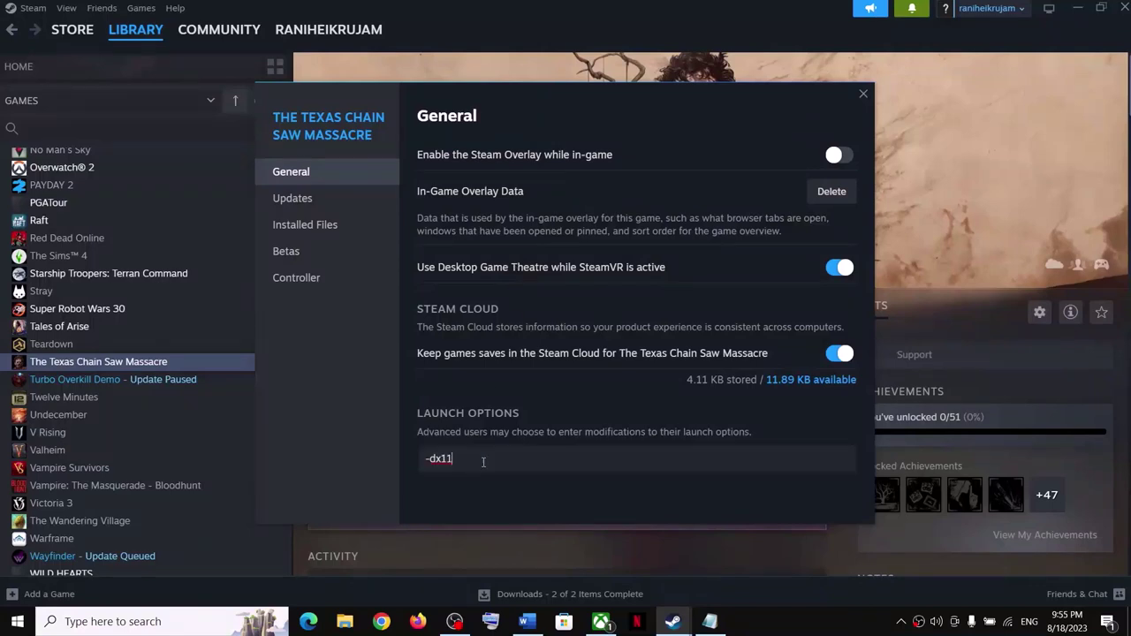
key(ctrl+a)
text(-dx1)
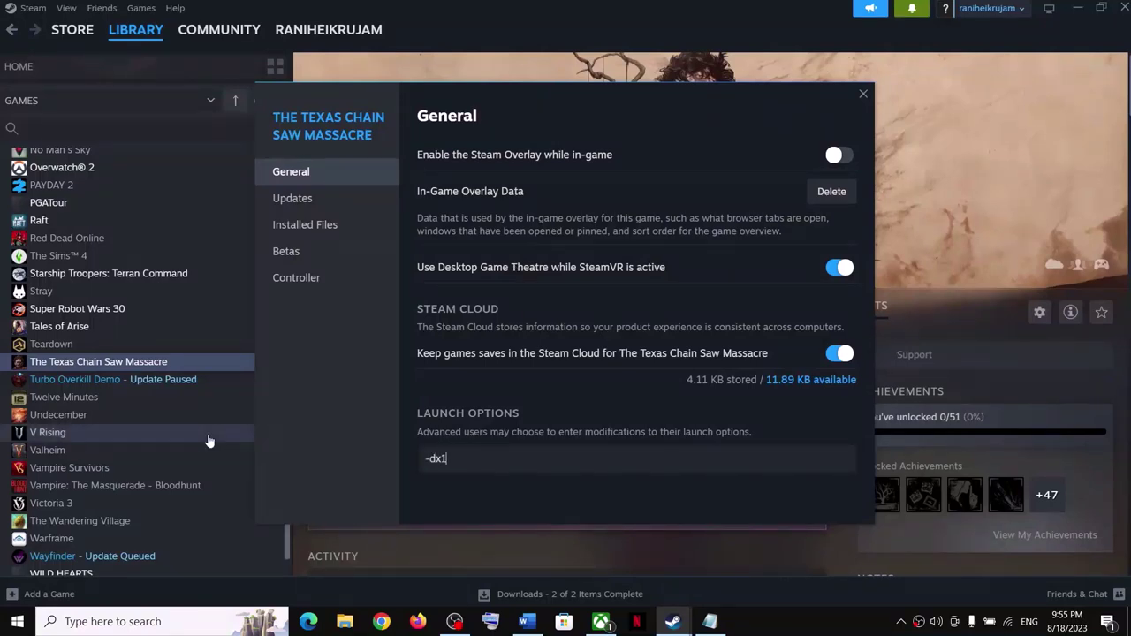
text(1)
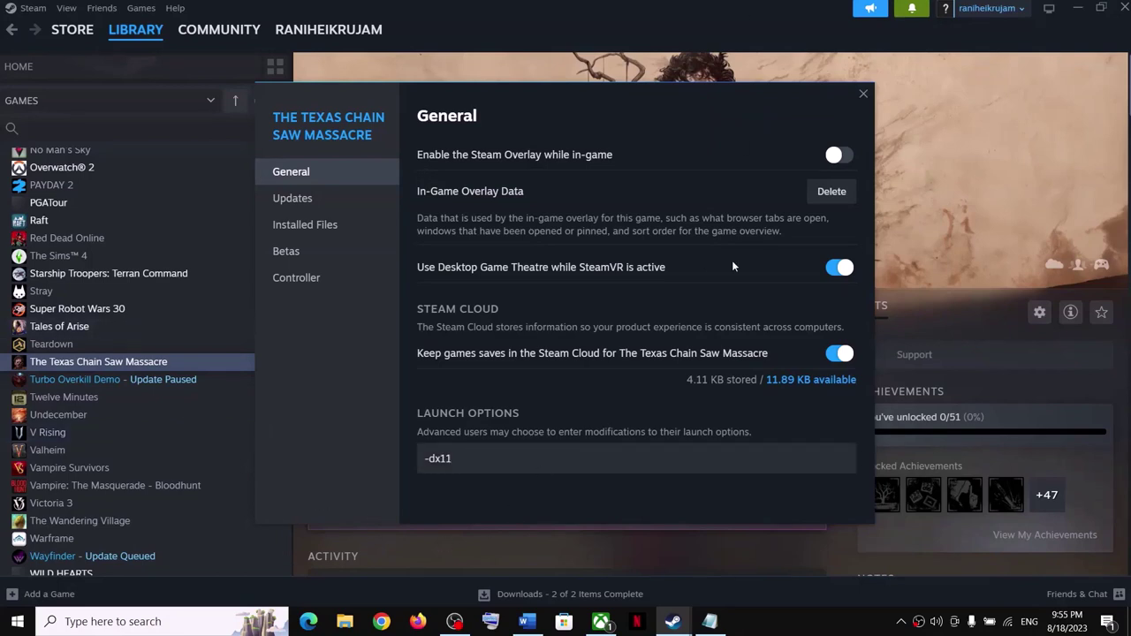
Switch the launch options to -dx12, then clear them and close Properties
key(ctrl+a)
text(-)
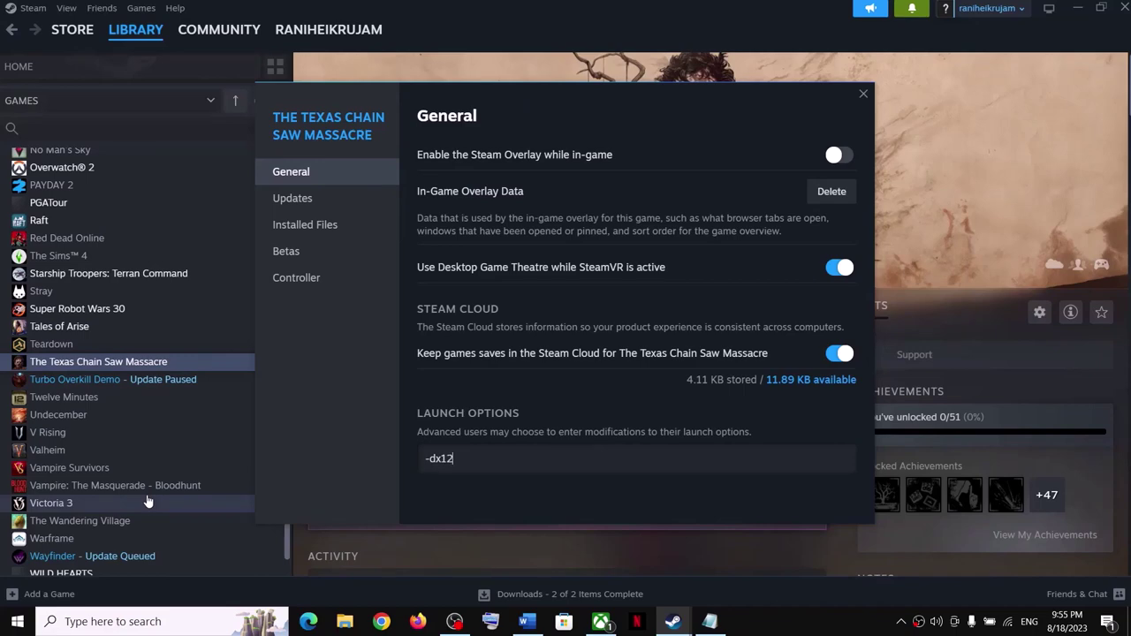
key(ctrl+a)
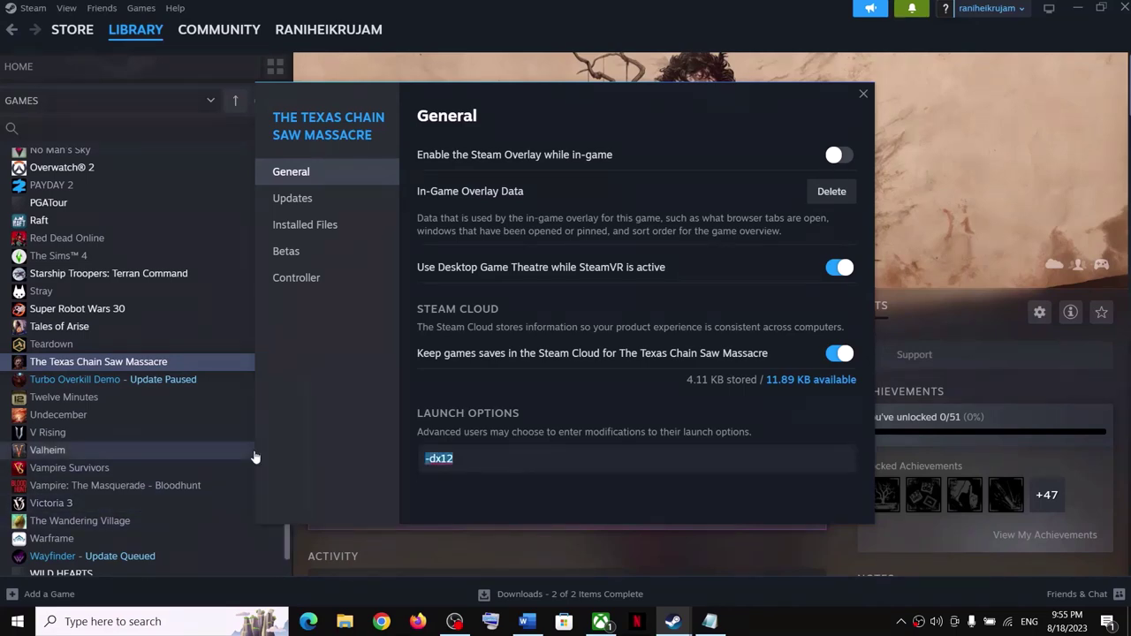
key(BackSpace)
click(580, 506)
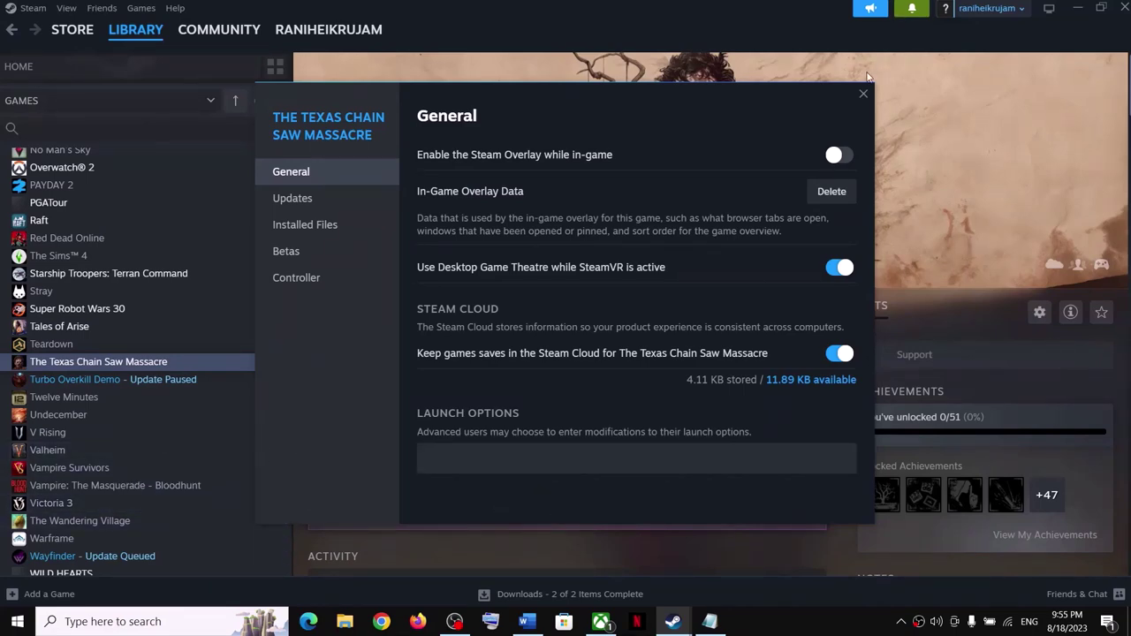
click(864, 92)
Check Step 5 about the installation folder in the fix notes
click(527, 621)
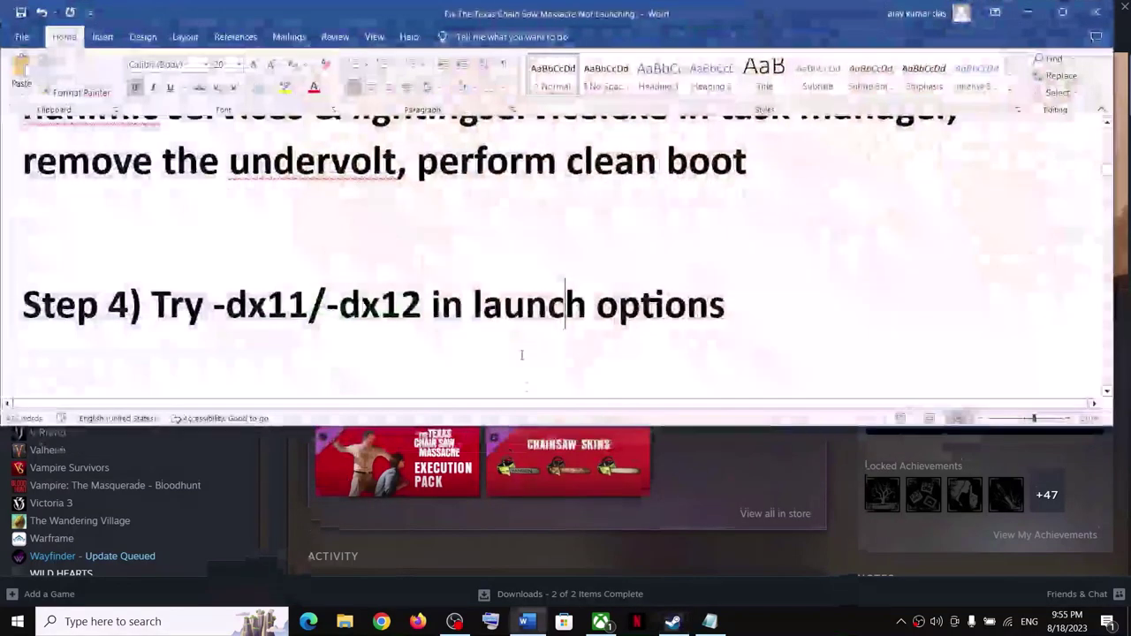
scroll(500, 306, down, 5)
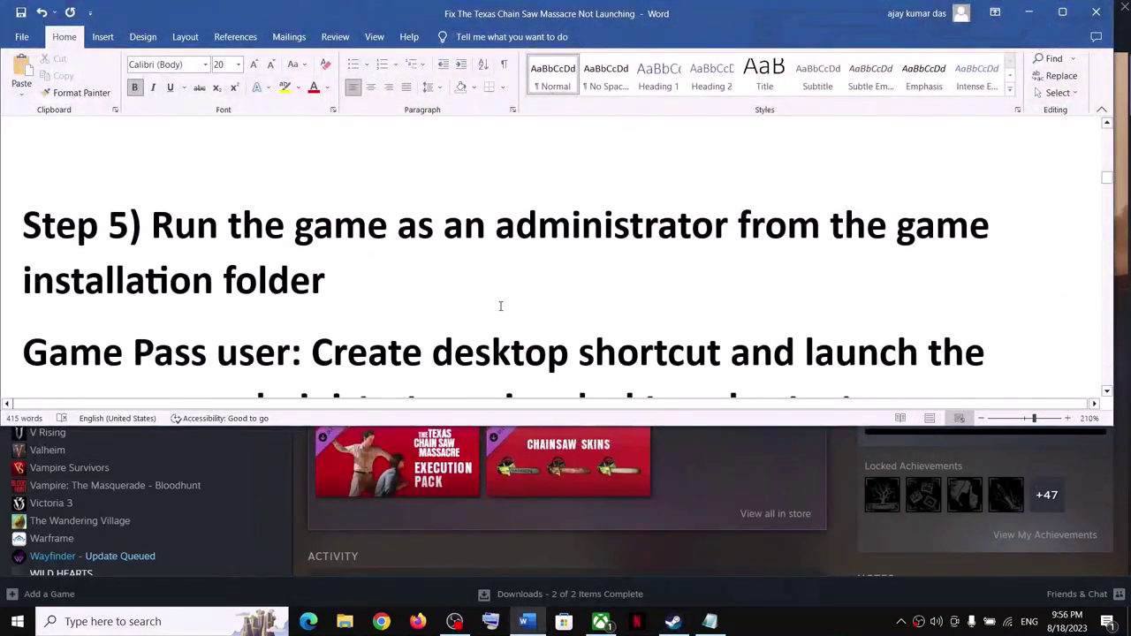
scroll(500, 306, down, 6)
scroll(500, 308, up, 7)
scroll(500, 306, up, 1)
drag(93, 279, 349, 281)
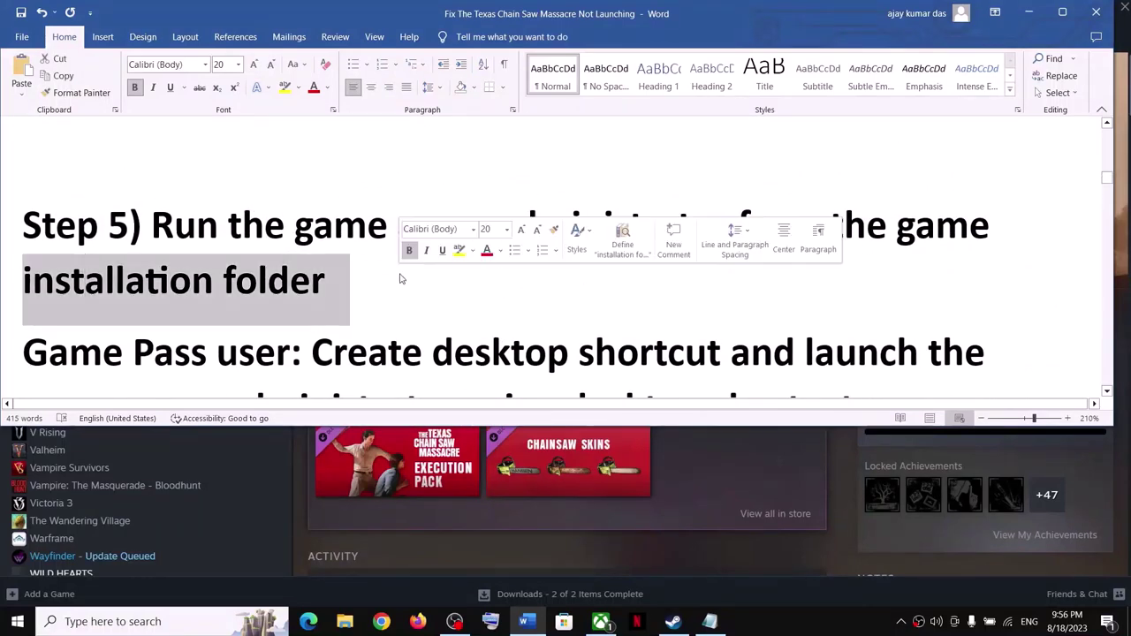
click(1029, 14)
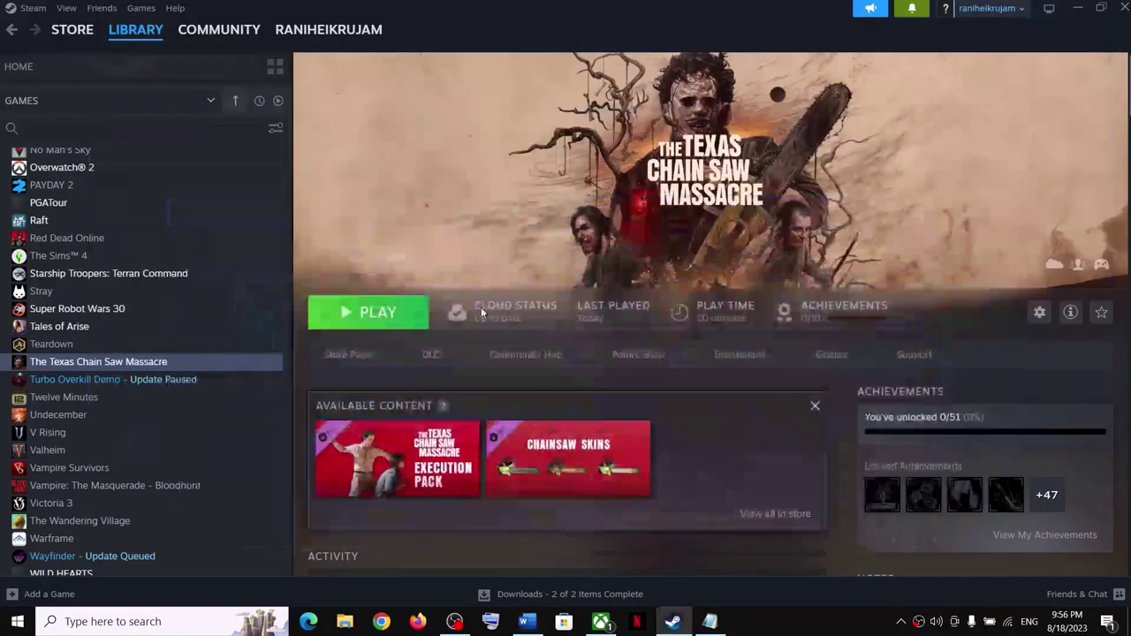
Browse the game's local files from its Manage menu in Steam
right_click(111, 363)
mouse_move(162, 433)
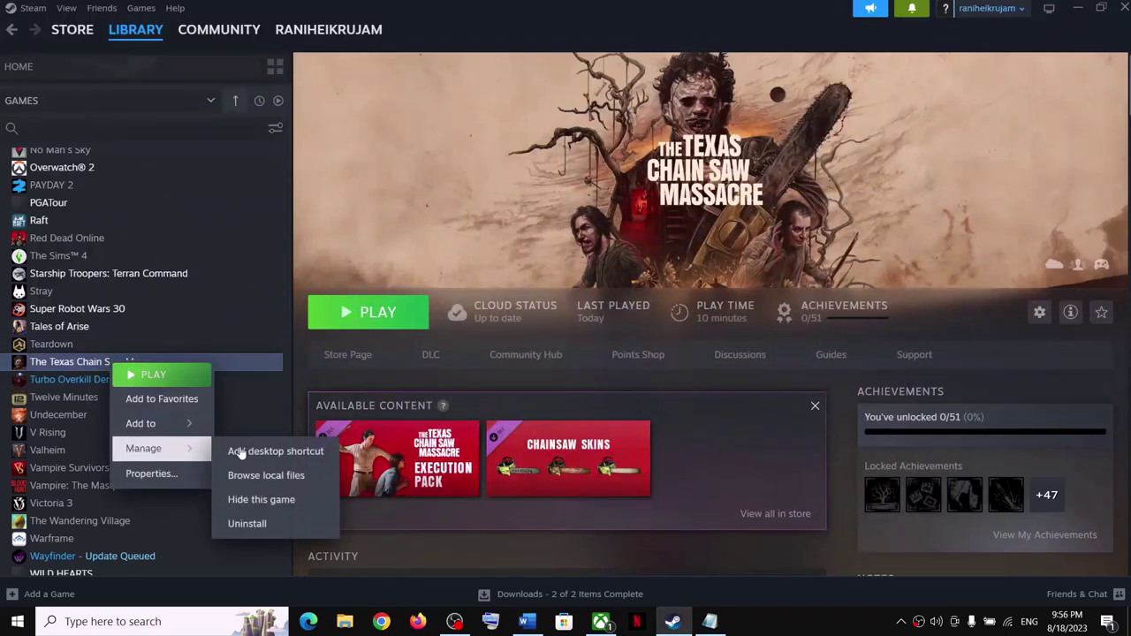
click(283, 478)
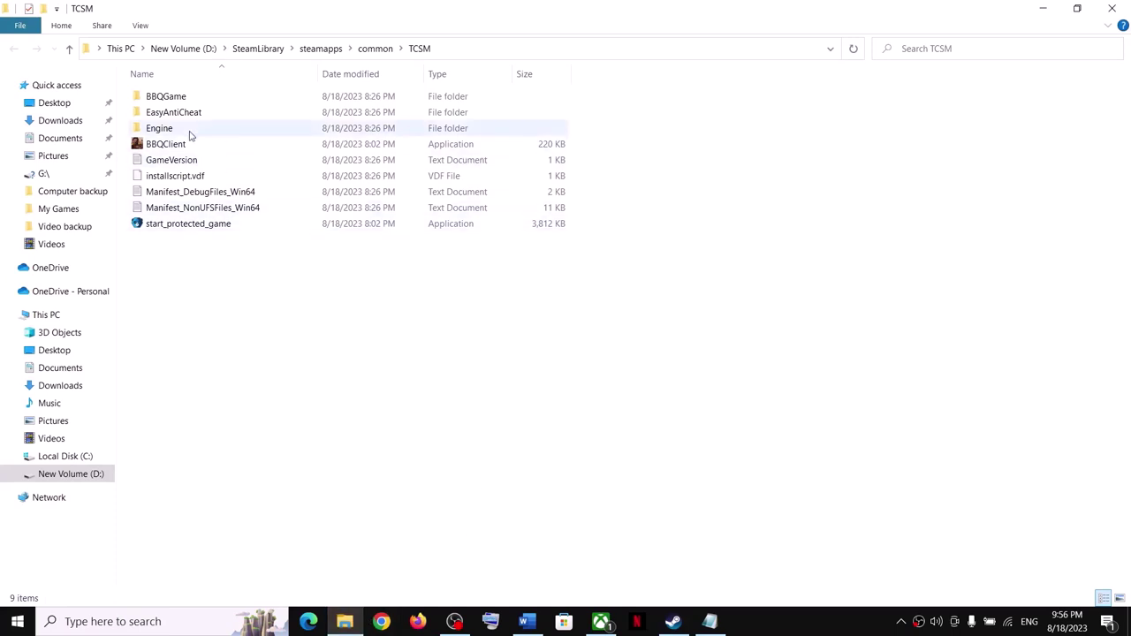
click(165, 147)
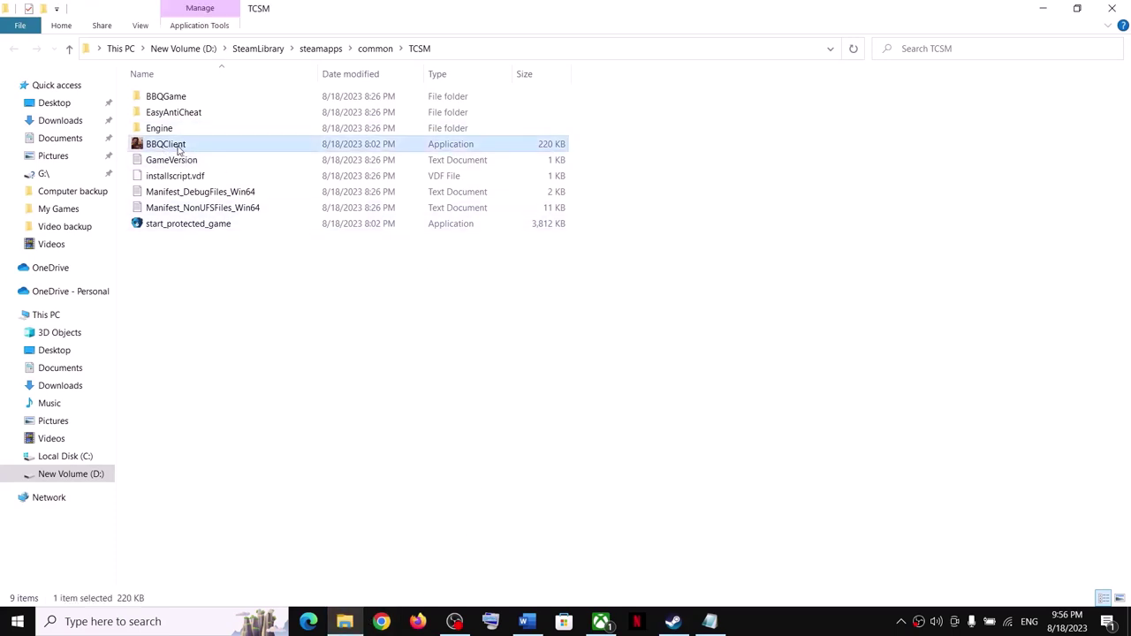
right_click(181, 145)
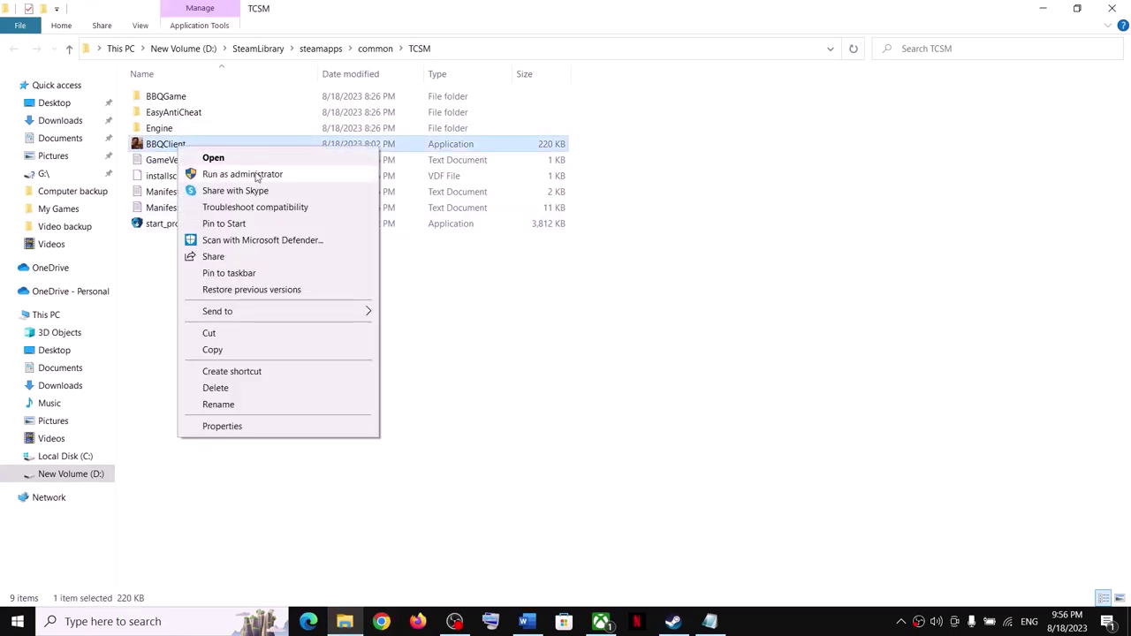
click(158, 302)
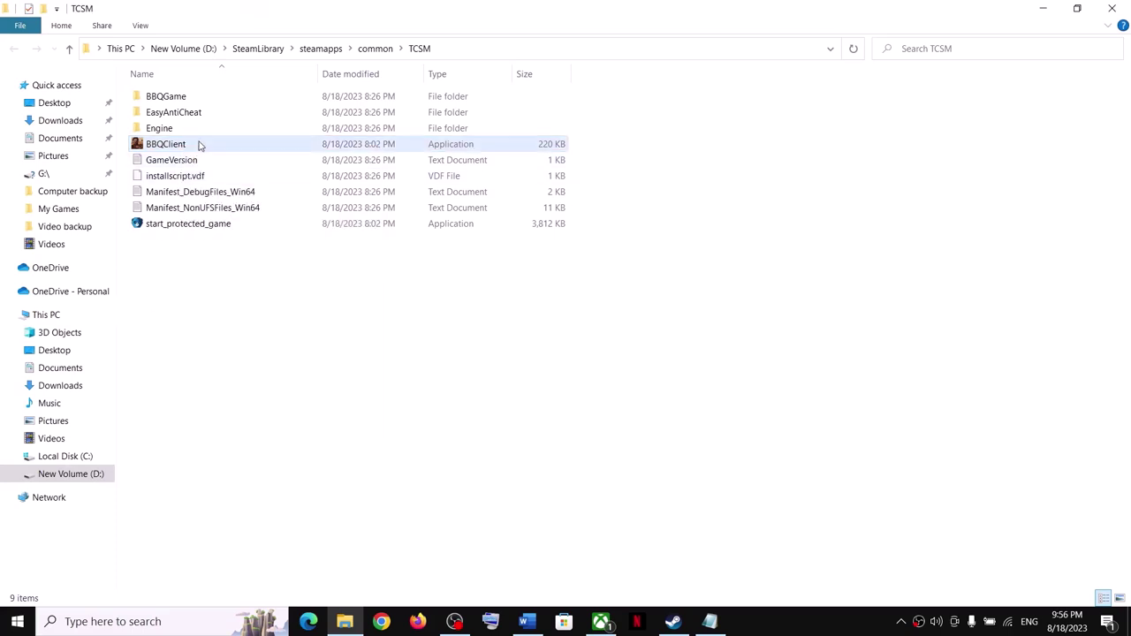
double_click(161, 101)
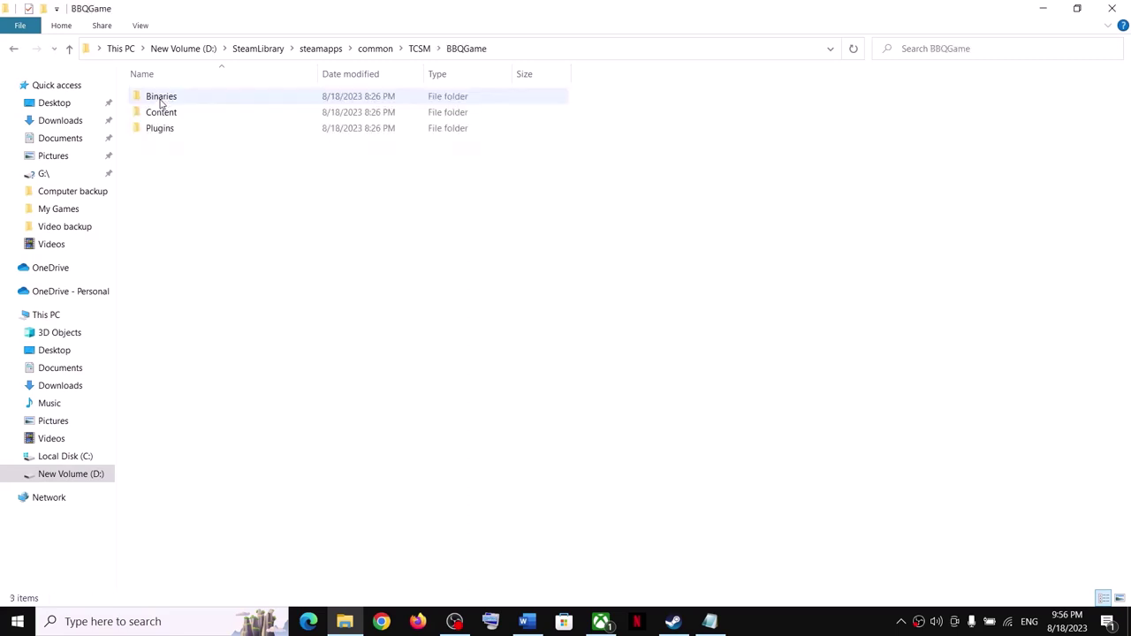
double_click(168, 100)
double_click(168, 100)
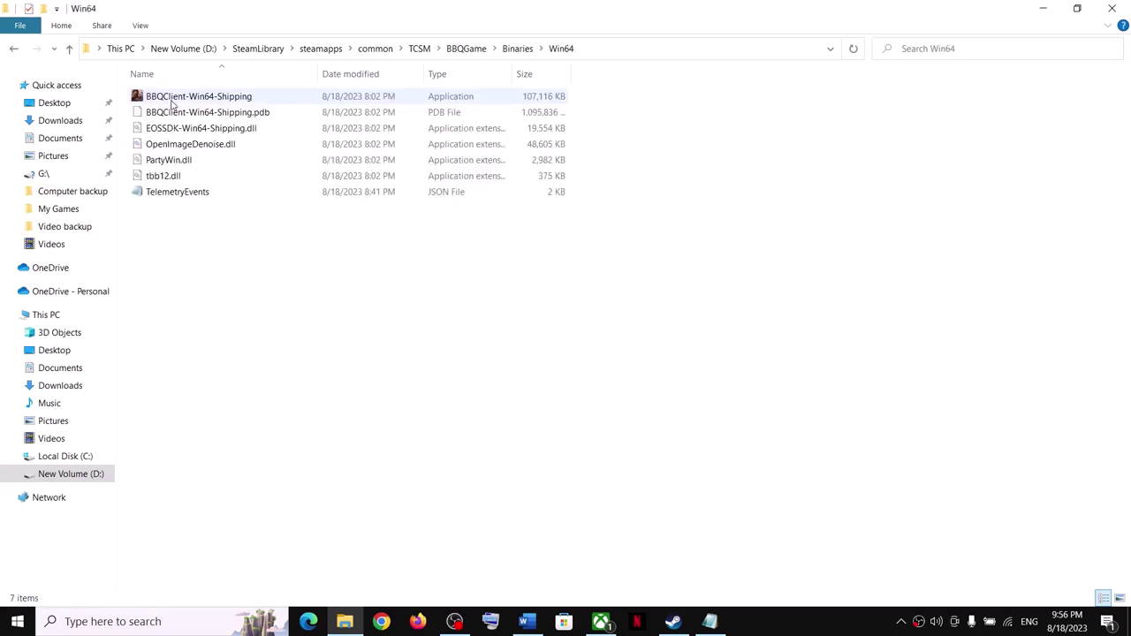
click(167, 101)
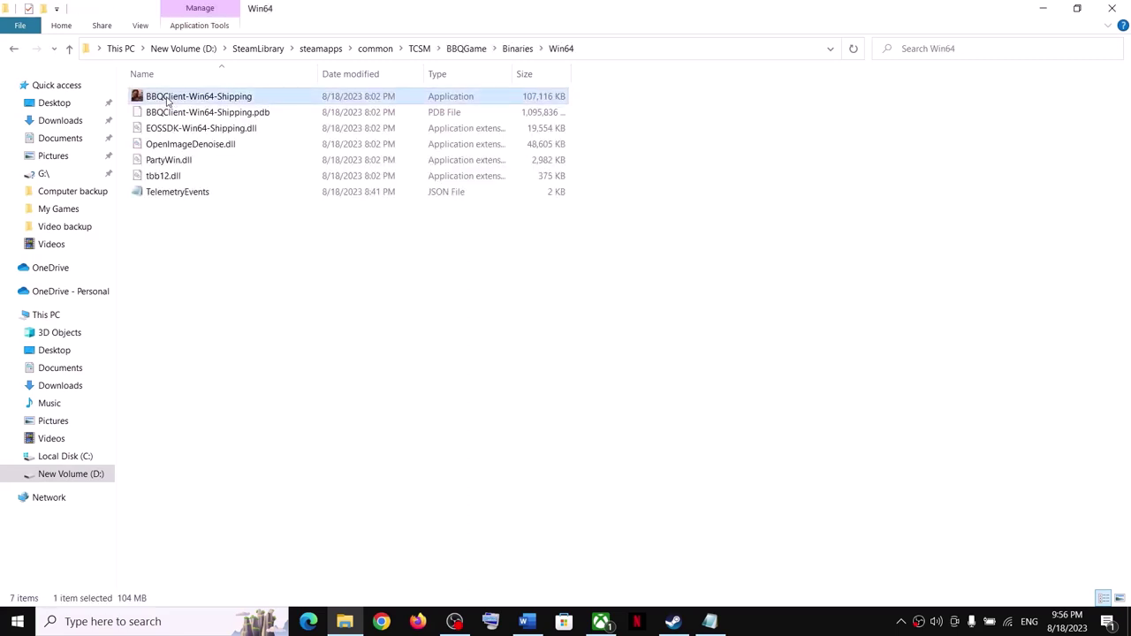
right_click(167, 101)
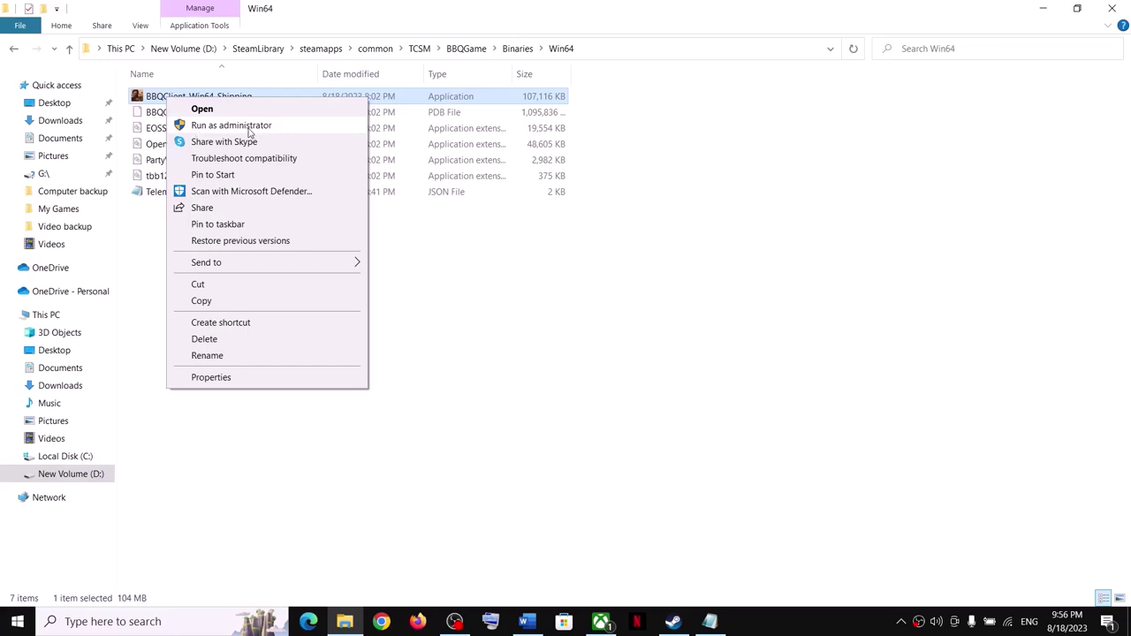
click(125, 232)
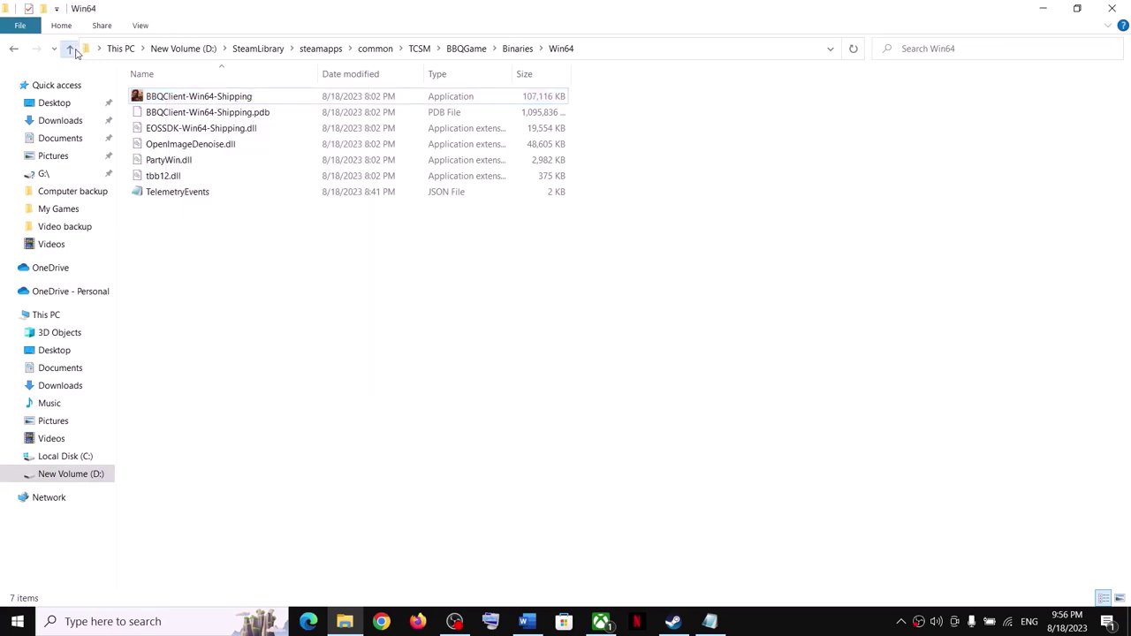
click(70, 48)
click(70, 48)
click(69, 48)
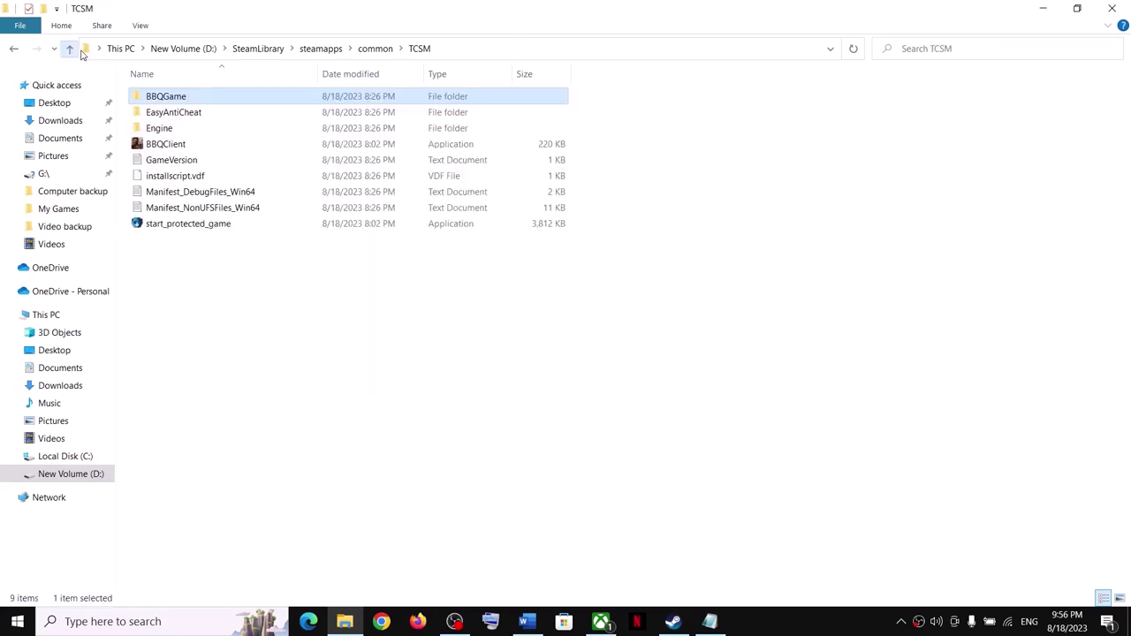
click(181, 146)
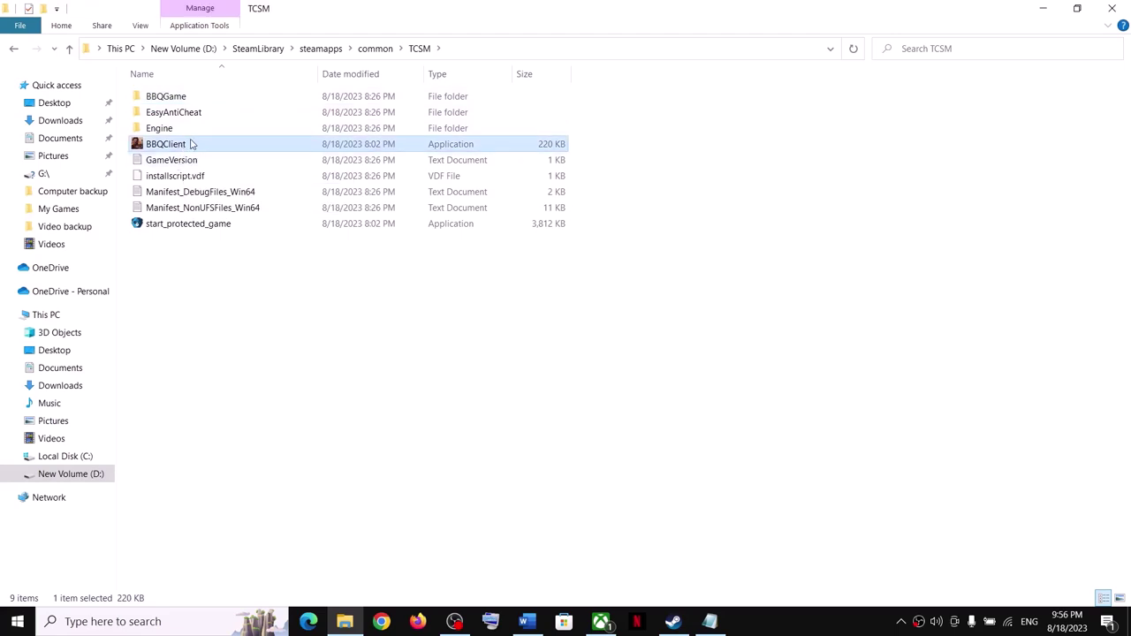
Enable compatibility mode for BBQClient, leaving Windows 8 selected, and apply it
right_click(190, 144)
click(246, 416)
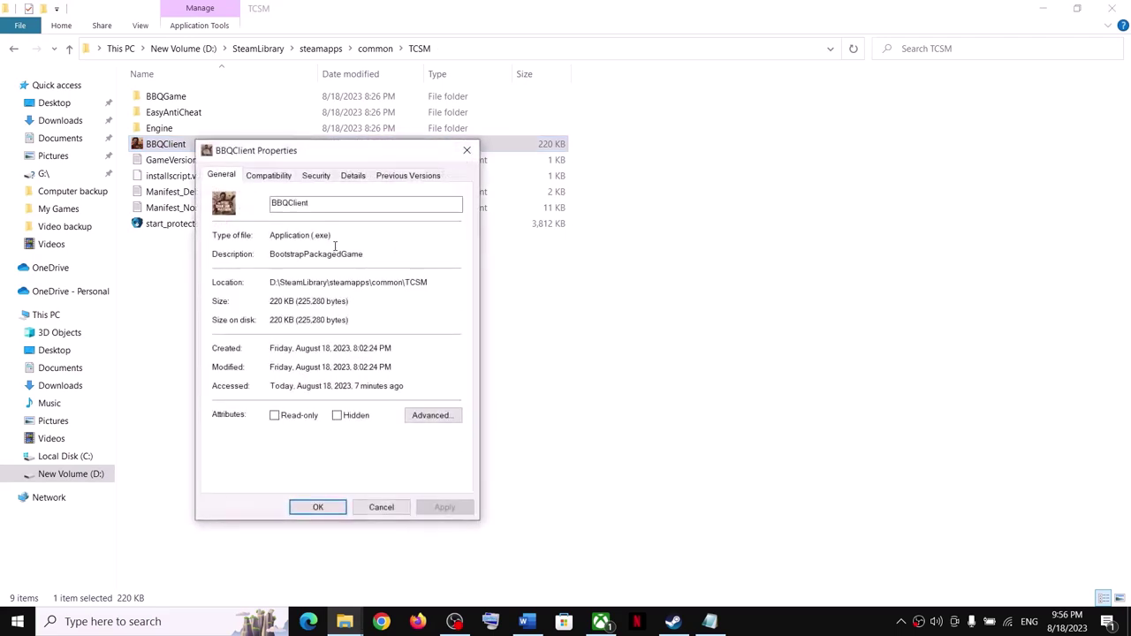
click(279, 179)
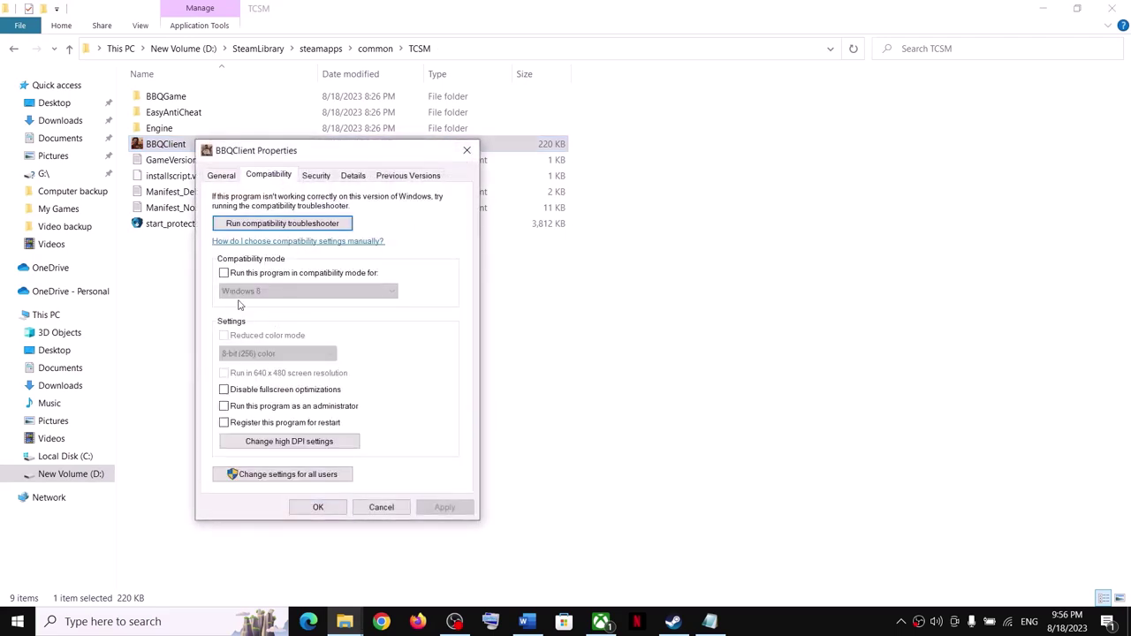
click(224, 274)
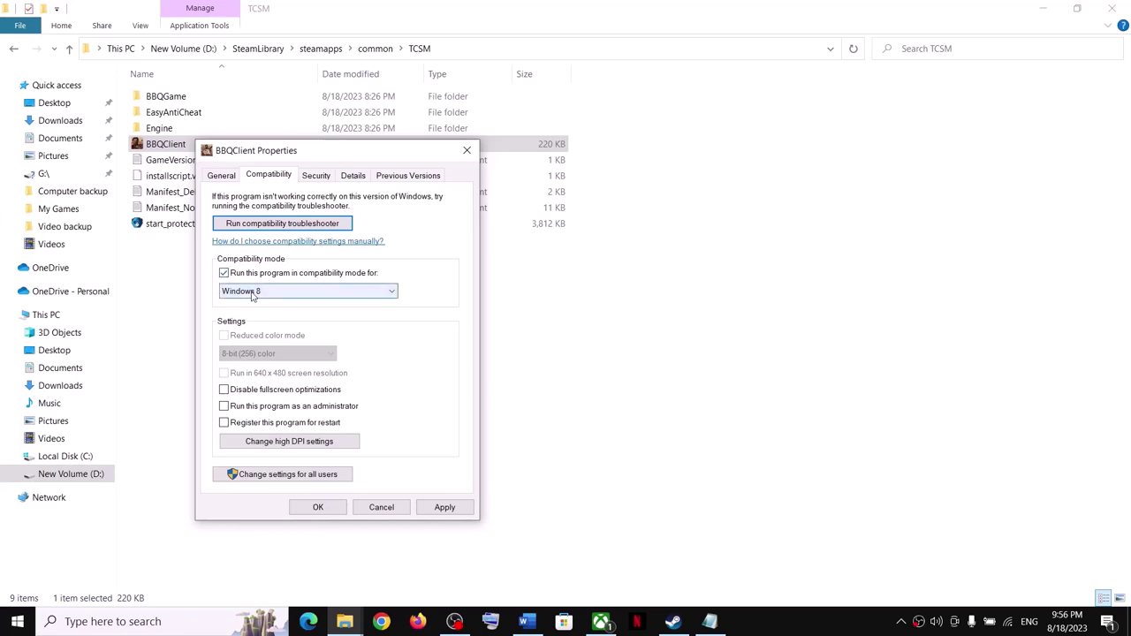
click(252, 296)
click(310, 344)
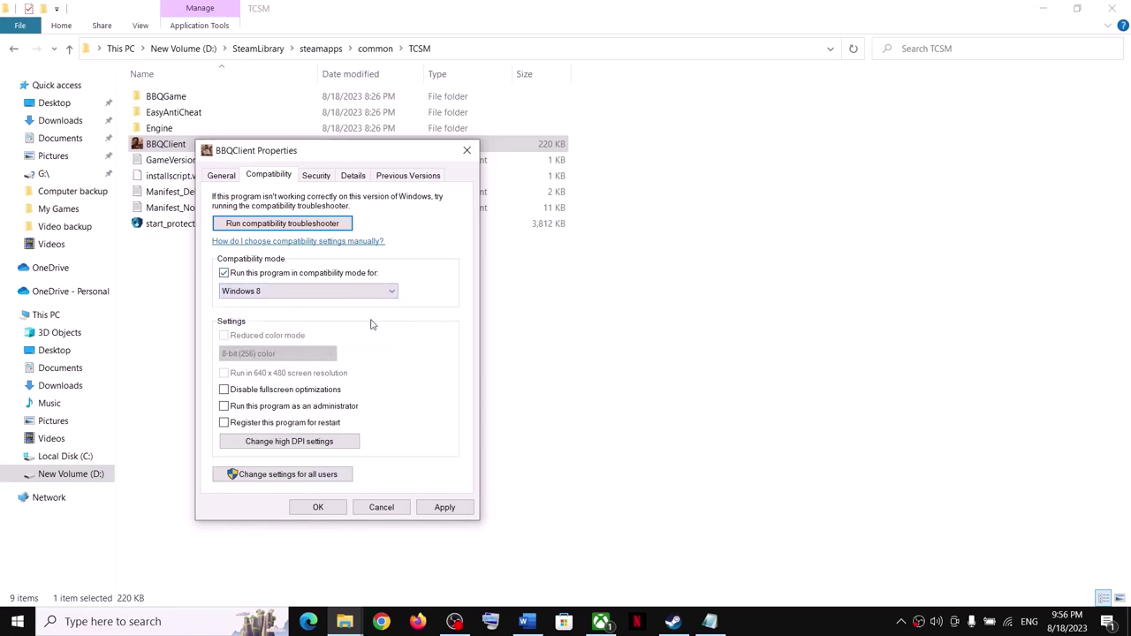
click(445, 506)
click(318, 507)
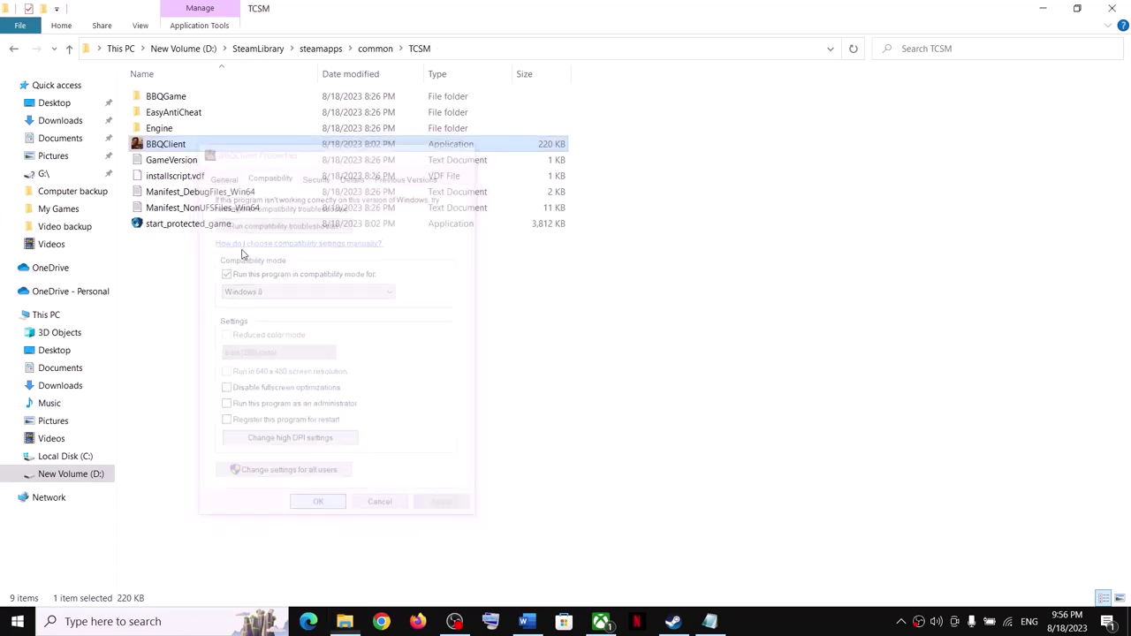
Change BBQClient's compatibility version to Windows 7 and apply
right_click(173, 147)
click(239, 424)
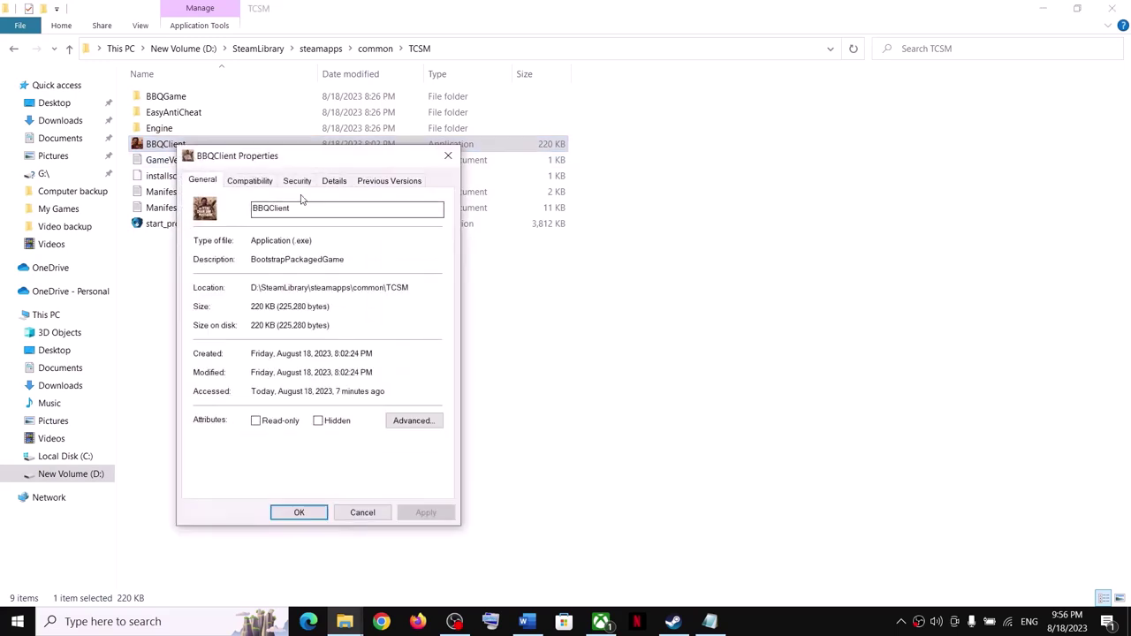
click(250, 180)
click(253, 296)
click(253, 338)
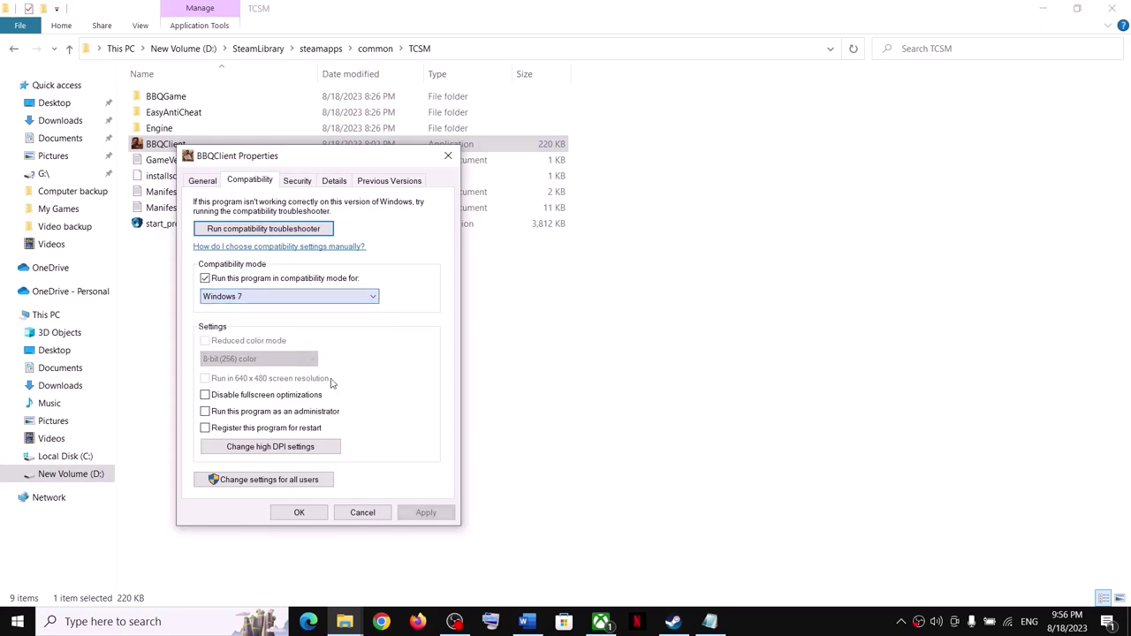
click(419, 514)
click(313, 516)
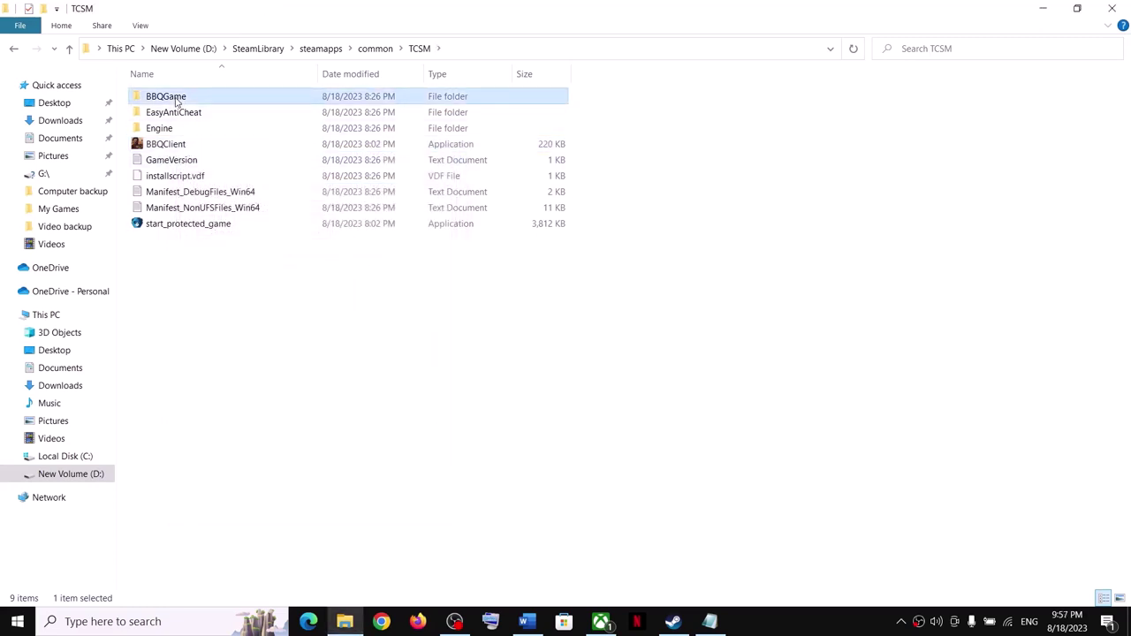
Go to BBQGame\Binaries\Win64 and open BBQClient-Win64-Shipping's Properties
double_click(179, 99)
double_click(183, 99)
double_click(183, 99)
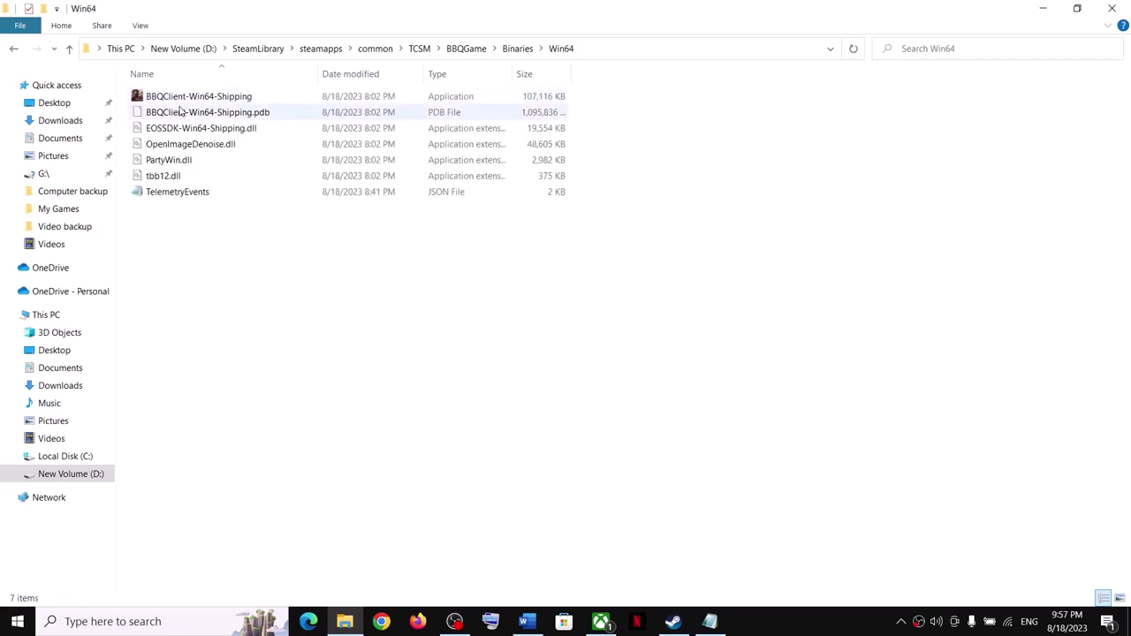
double_click(182, 99)
right_click(186, 97)
click(232, 382)
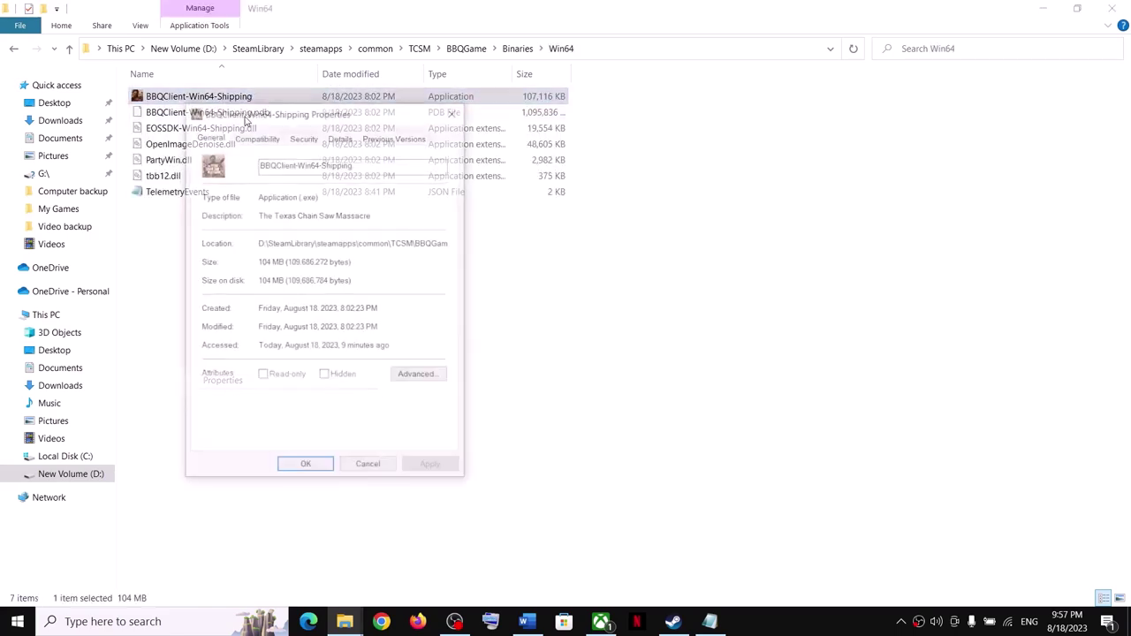
Set BBQClient-Win64-Shipping to Windows 7 compatibility mode and apply
click(244, 141)
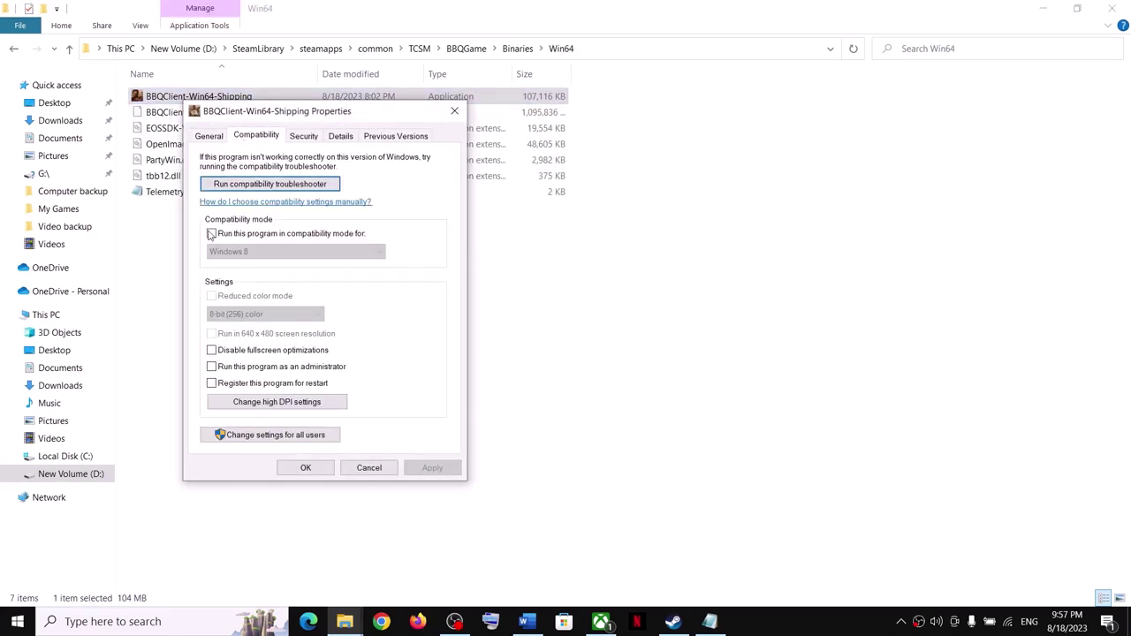
click(211, 233)
click(265, 252)
click(259, 294)
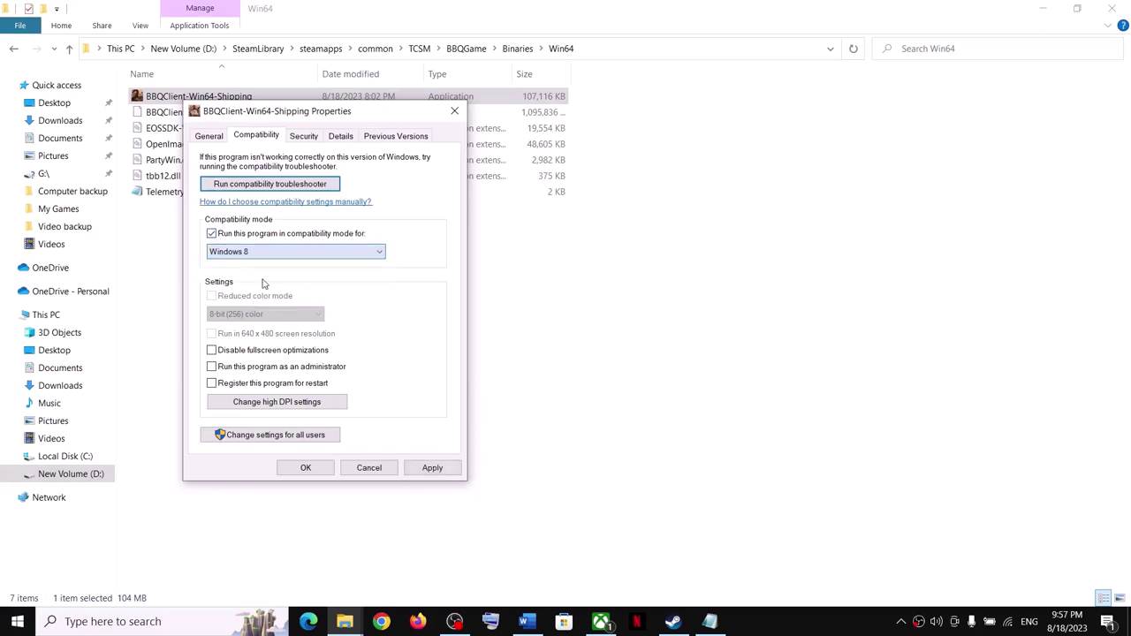
click(267, 252)
click(254, 294)
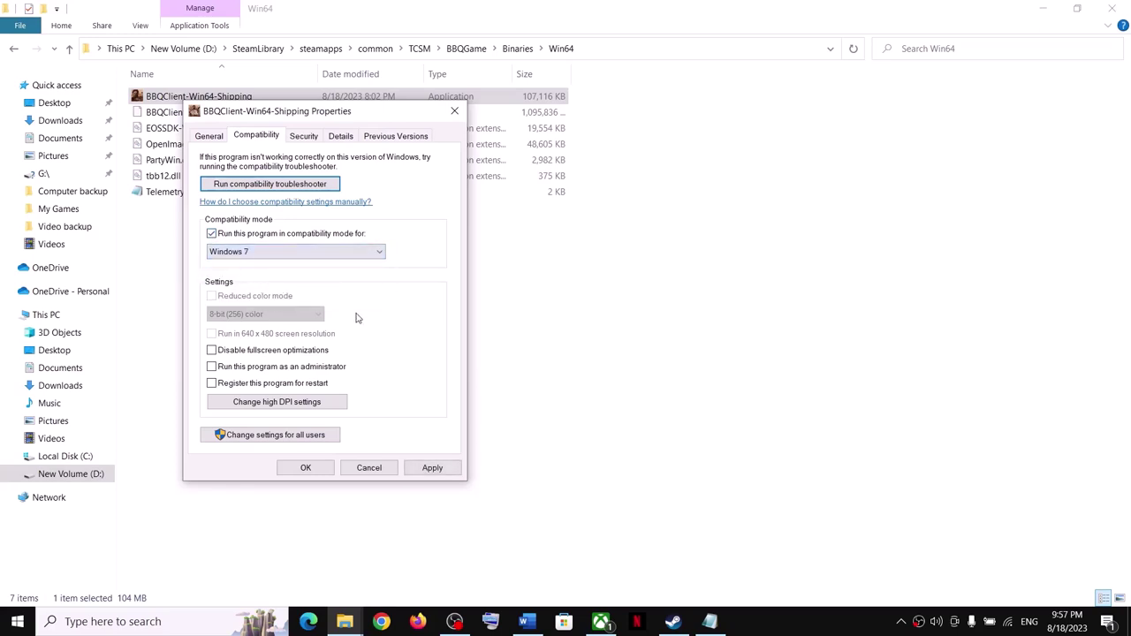
click(432, 467)
click(306, 467)
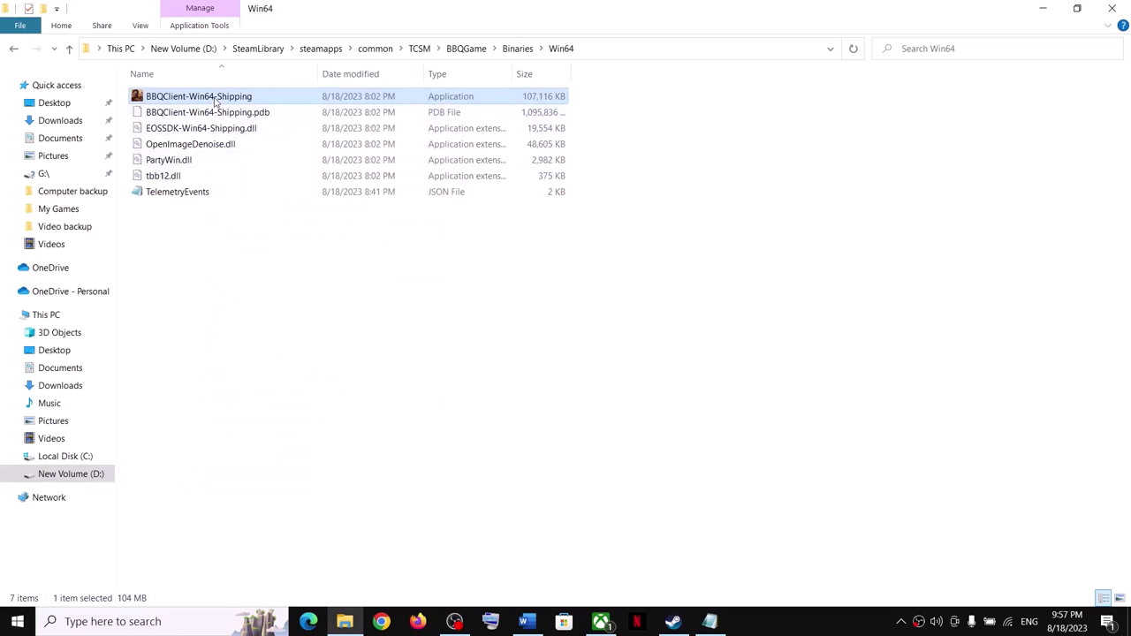
Turn compatibility mode back off for BBQClient-Win64-Shipping and apply
right_click(214, 101)
click(255, 376)
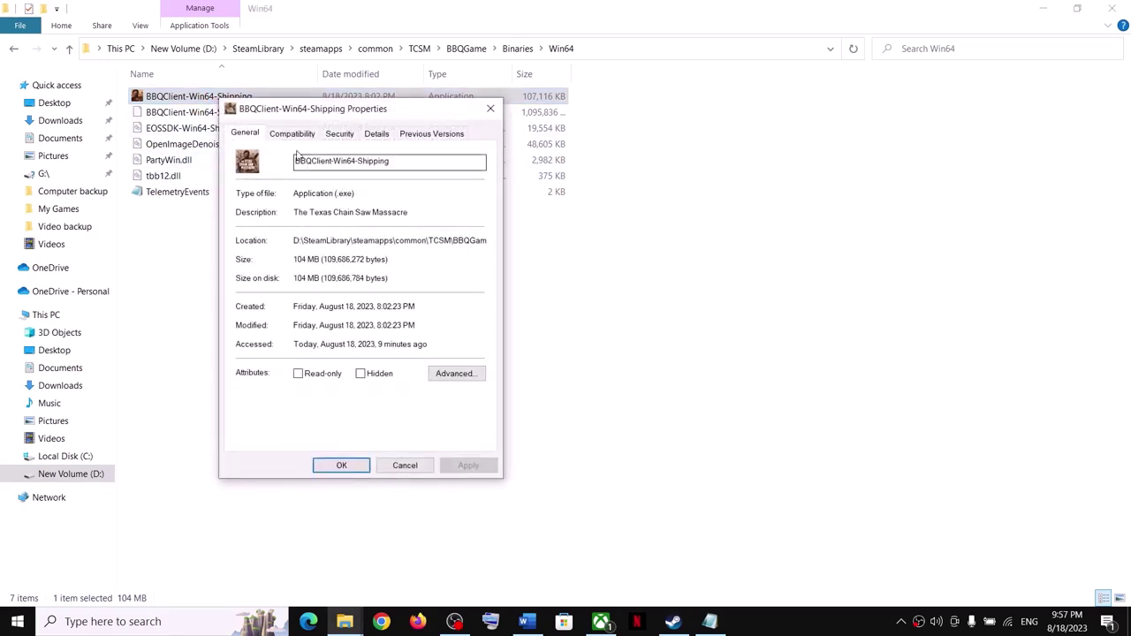
click(291, 134)
click(249, 232)
click(456, 465)
click(354, 467)
Return to the TCSM folder and turn off BBQClient's compatibility mode
click(69, 49)
click(69, 49)
click(69, 48)
click(159, 148)
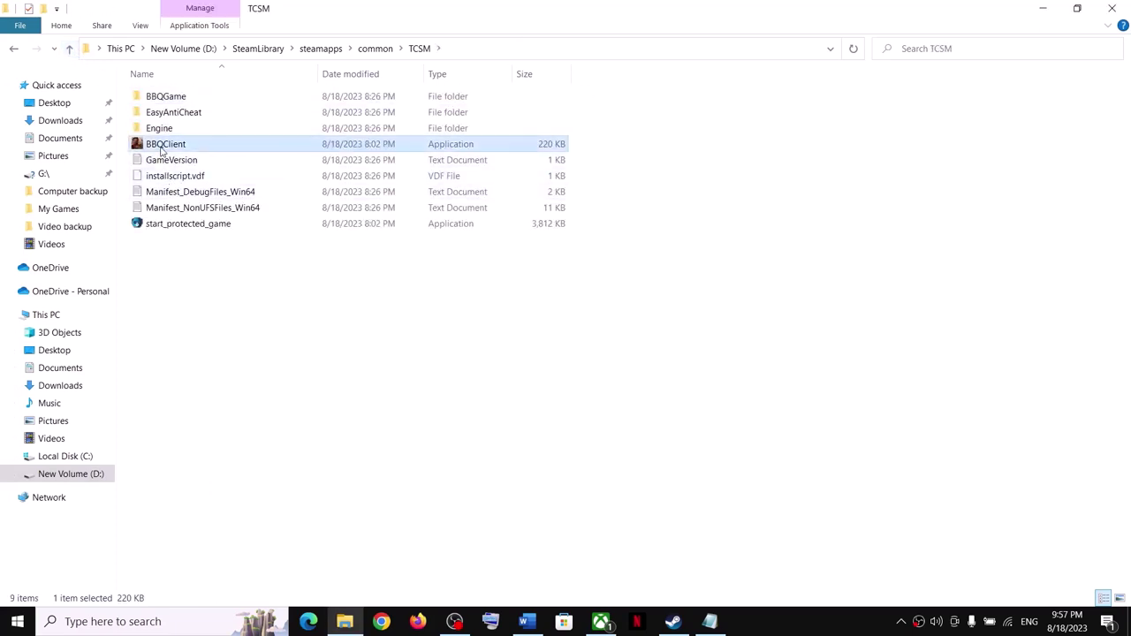
right_click(165, 147)
click(206, 426)
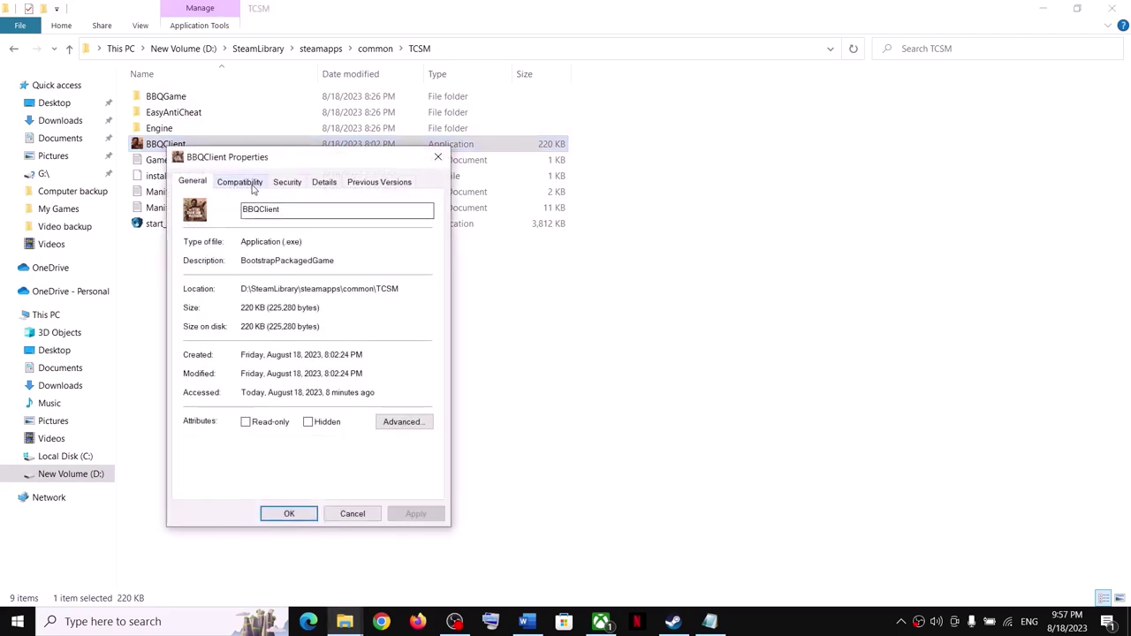
click(251, 181)
click(195, 279)
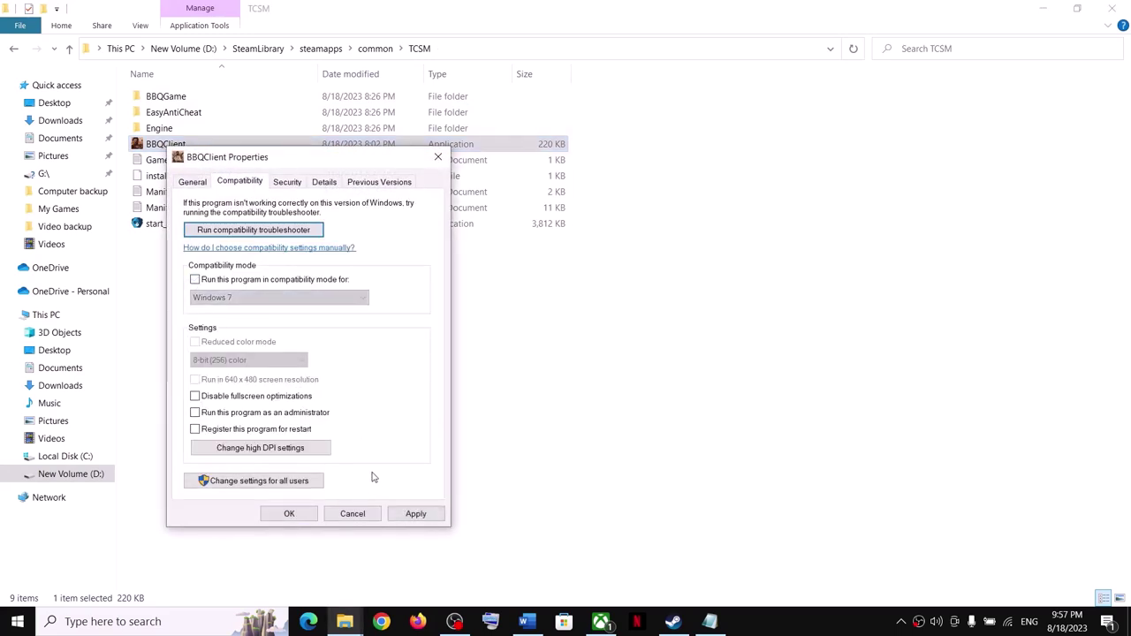
click(415, 513)
click(299, 521)
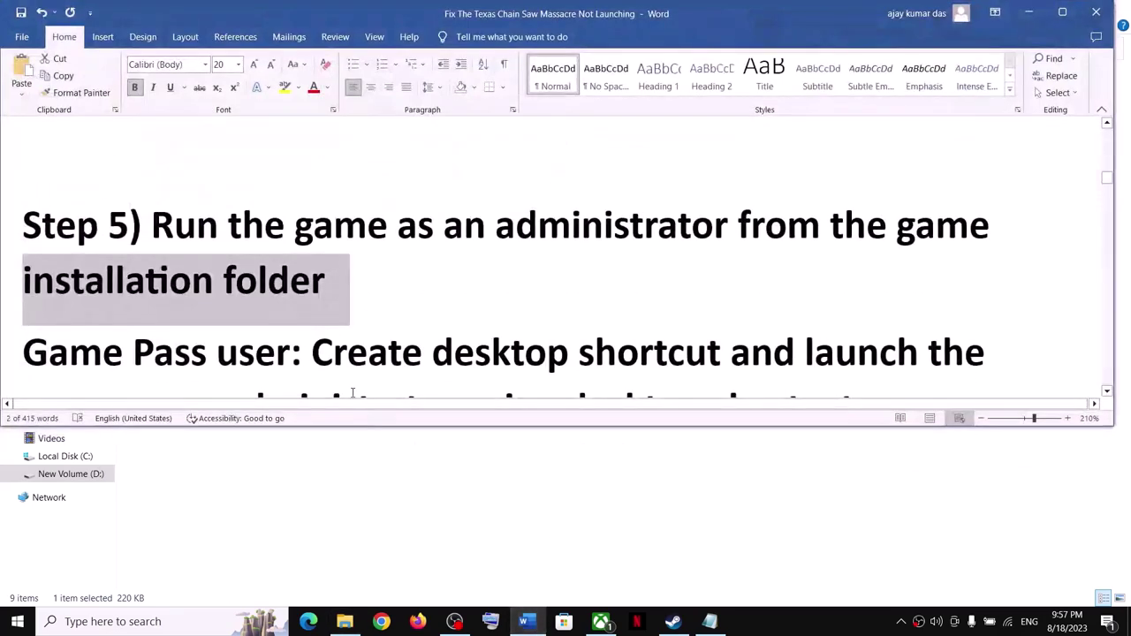
scroll(353, 392, down, 3)
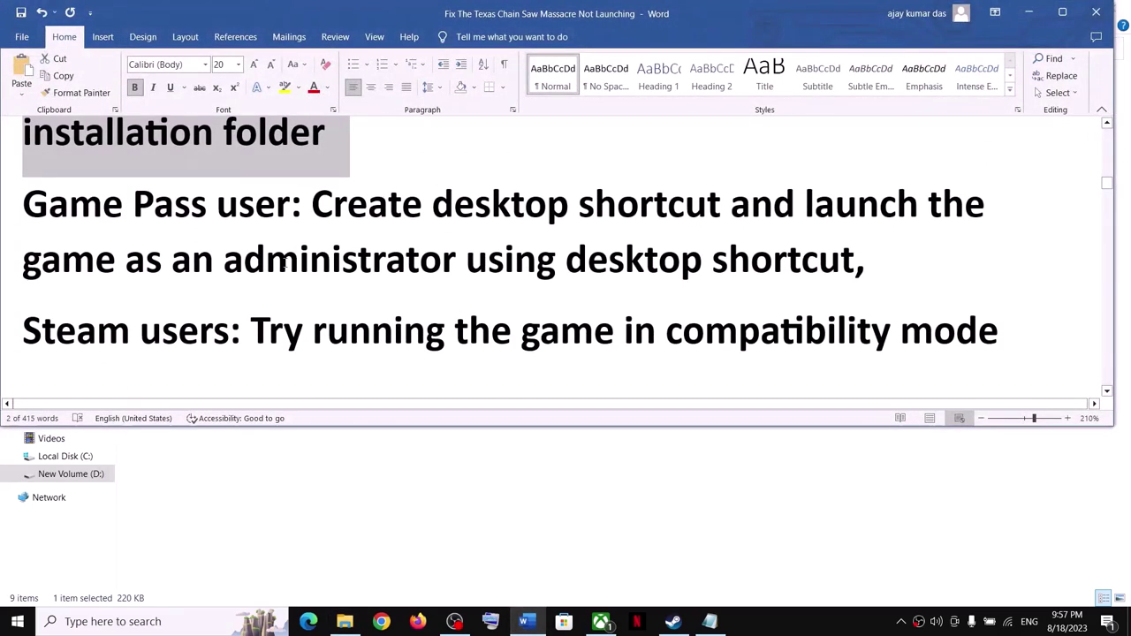
drag(24, 209, 217, 228)
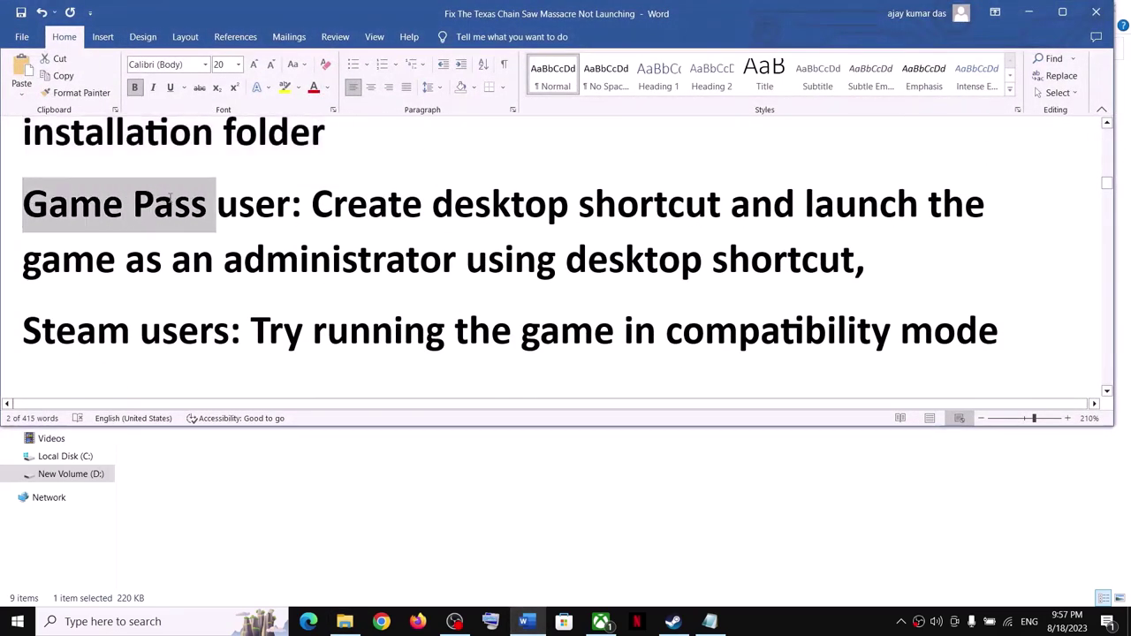
click(219, 232)
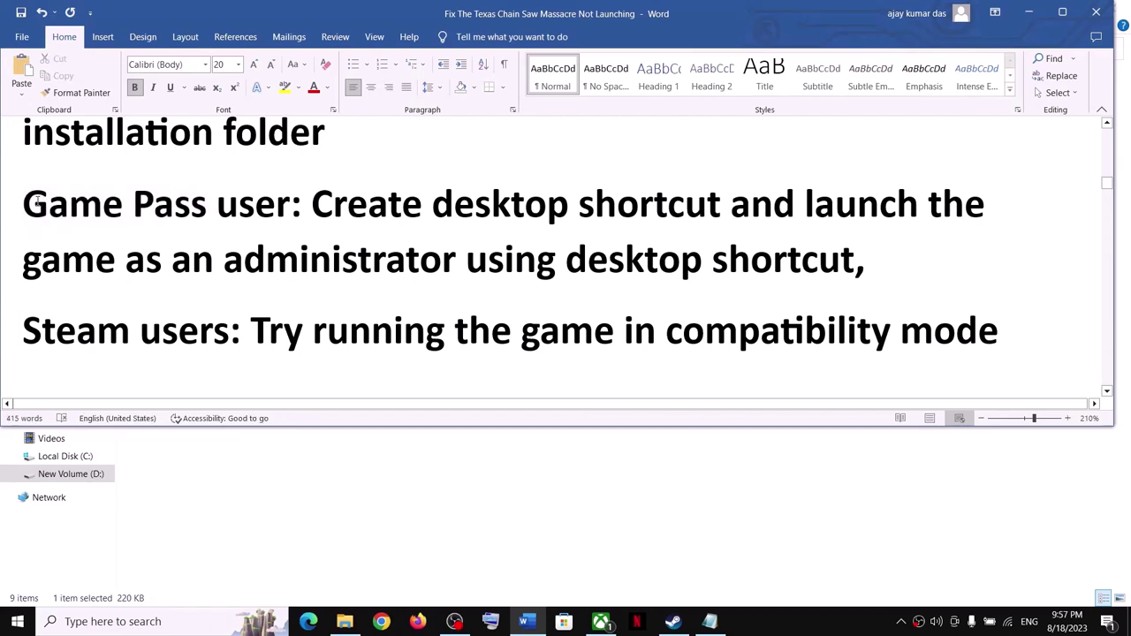
drag(102, 203, 290, 210)
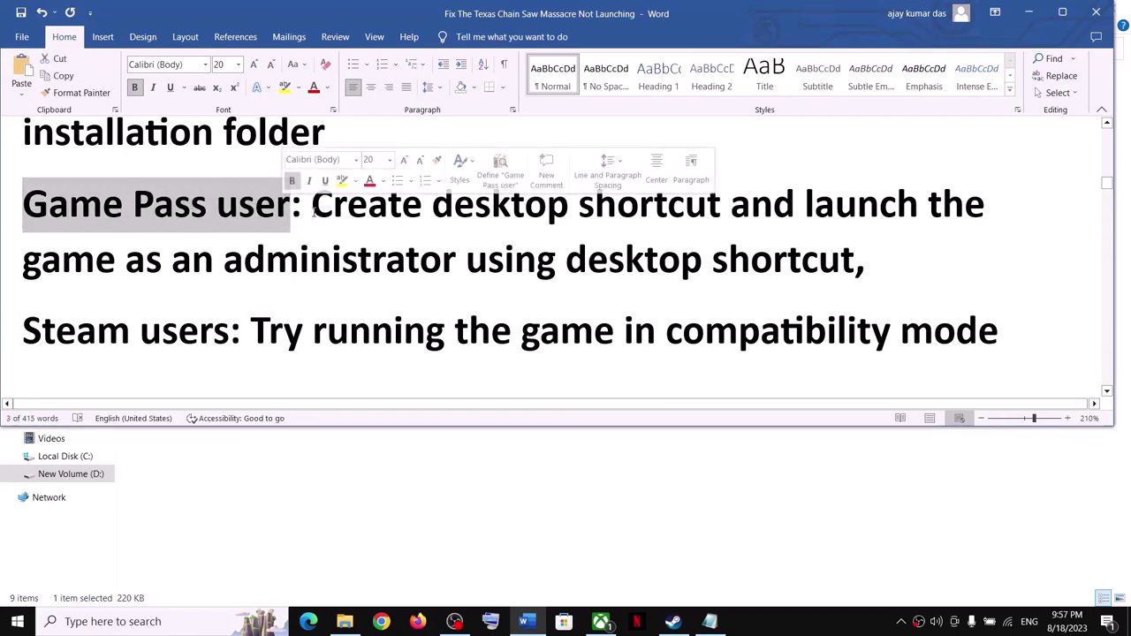
drag(311, 205, 462, 208)
drag(541, 207, 774, 258)
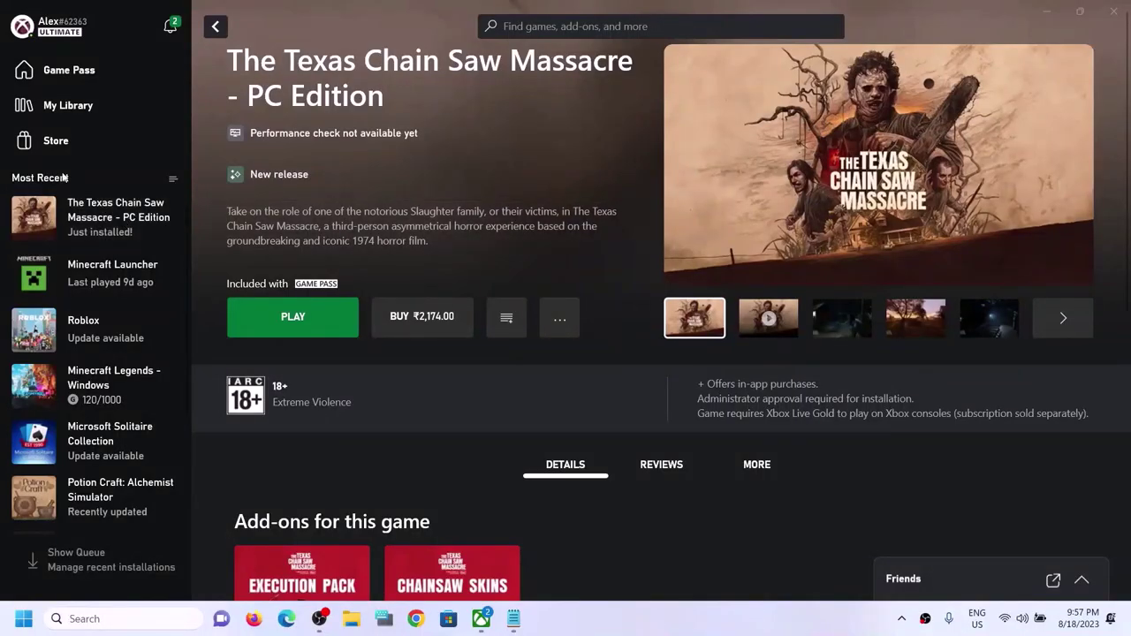
Create a desktop shortcut for The Texas Chain Saw Massacre from its Manage settings
right_click(102, 226)
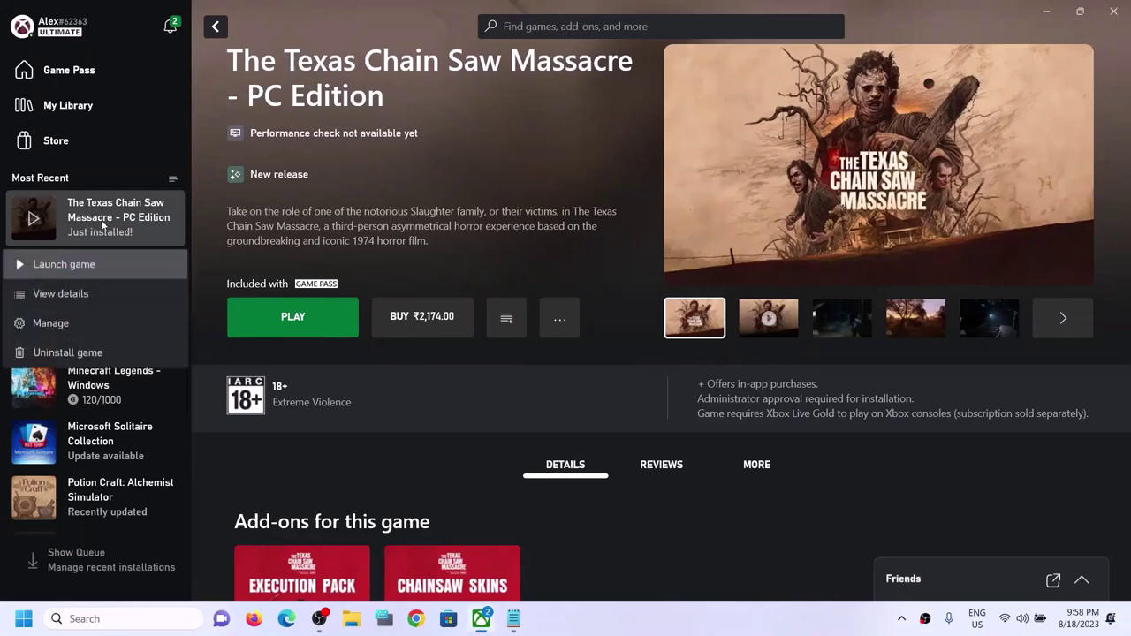
click(50, 324)
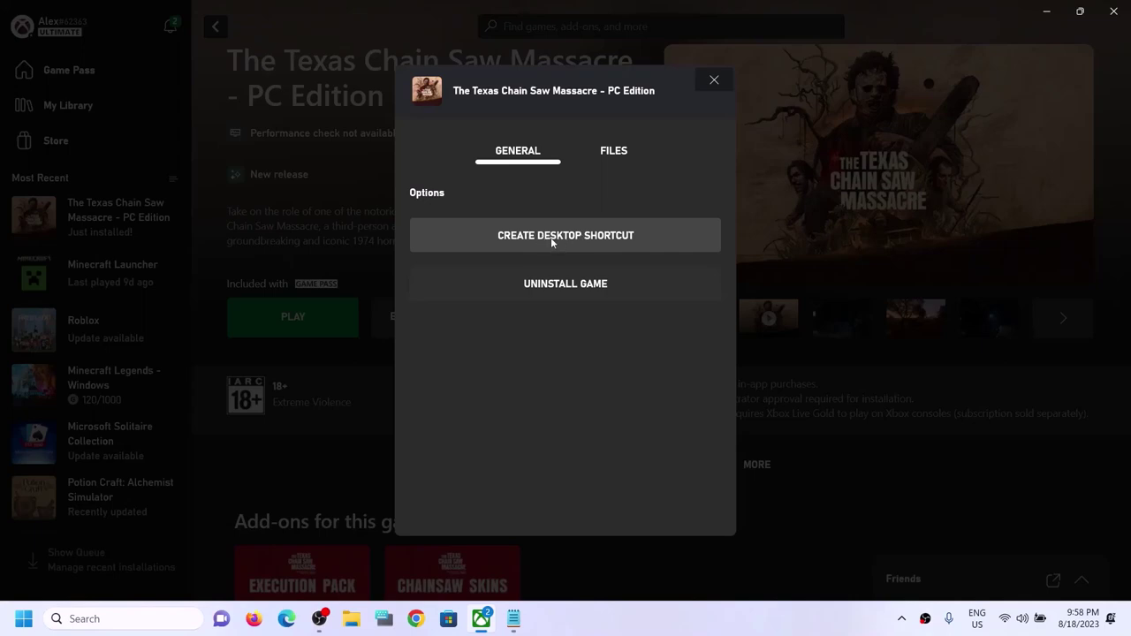
click(607, 237)
Show the desktop and bring up the new shortcut's run-as-administrator menu
key(super+d)
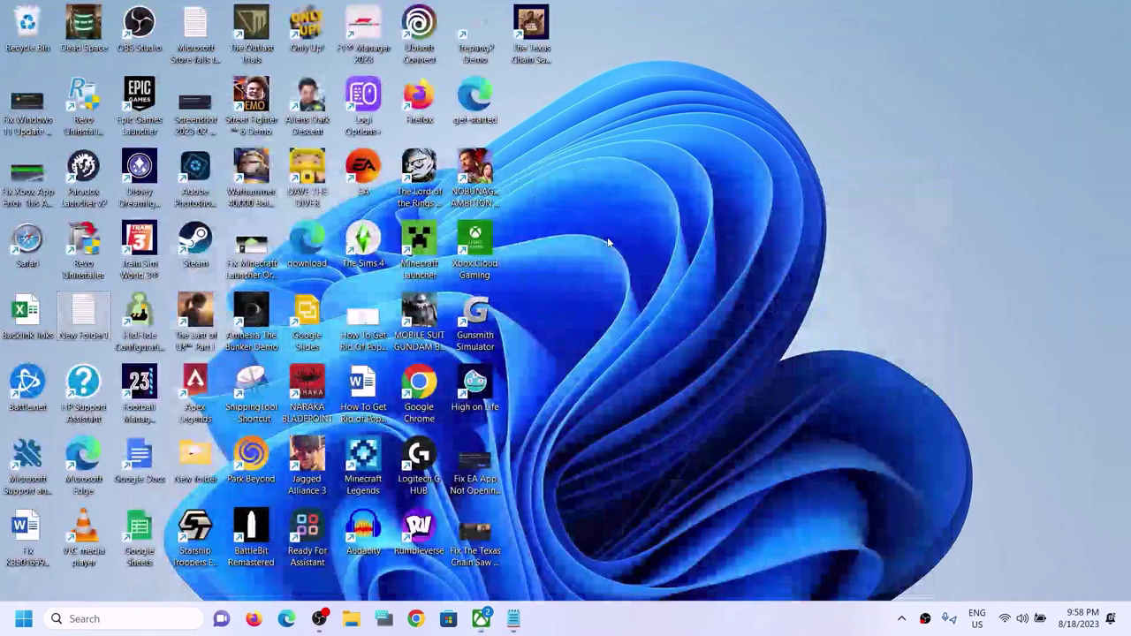
click(541, 42)
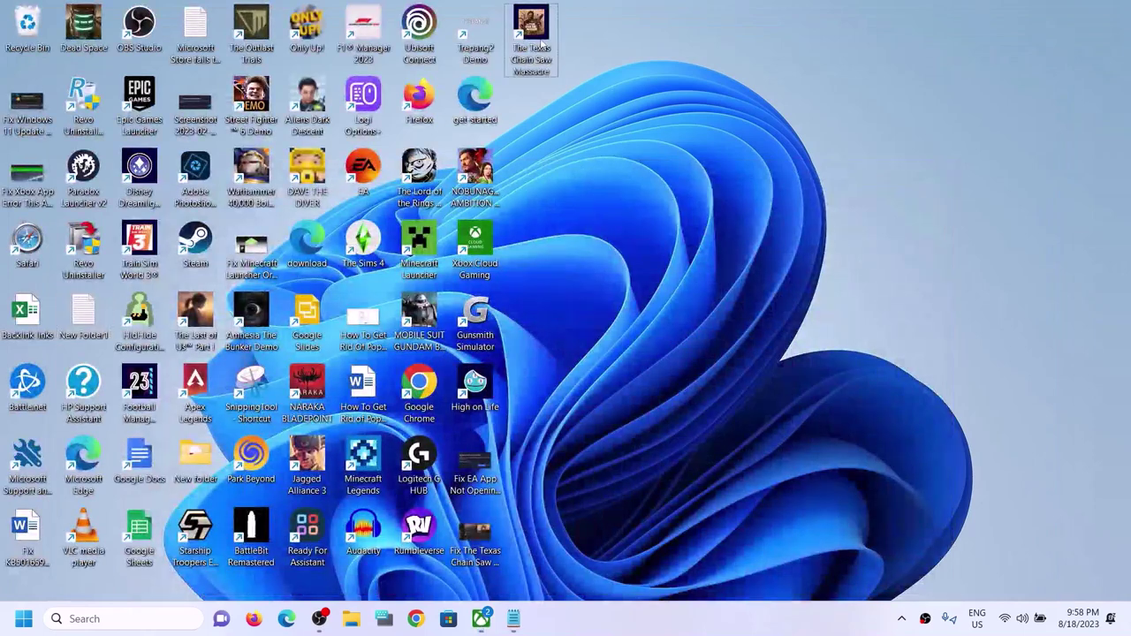
right_click(545, 39)
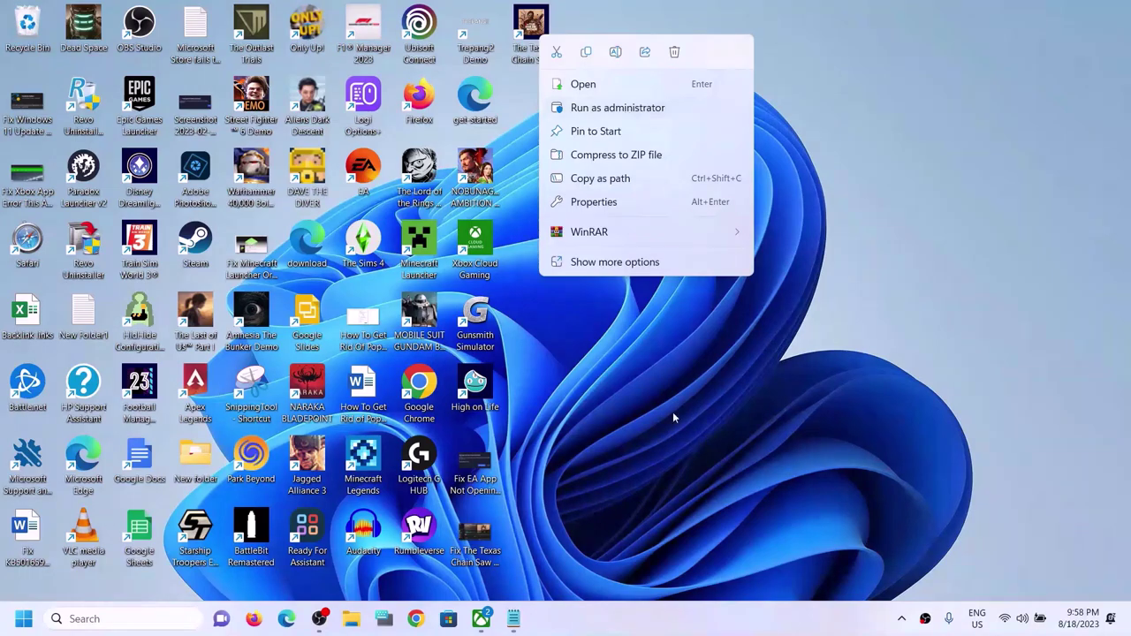
click(645, 608)
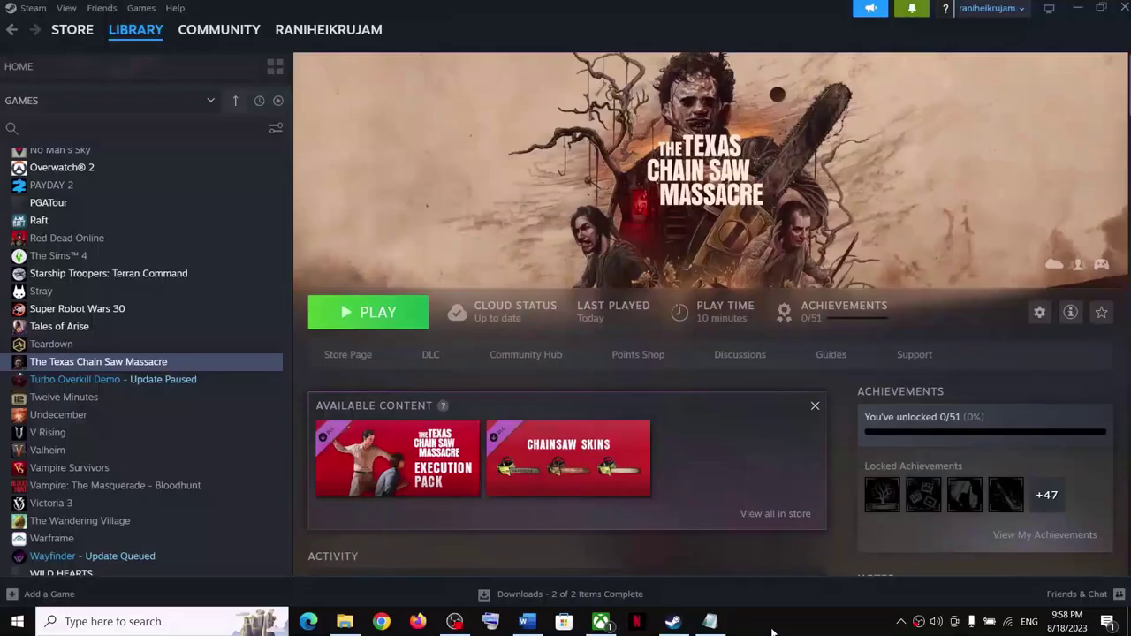
Check the next fix in the instructions document
click(527, 622)
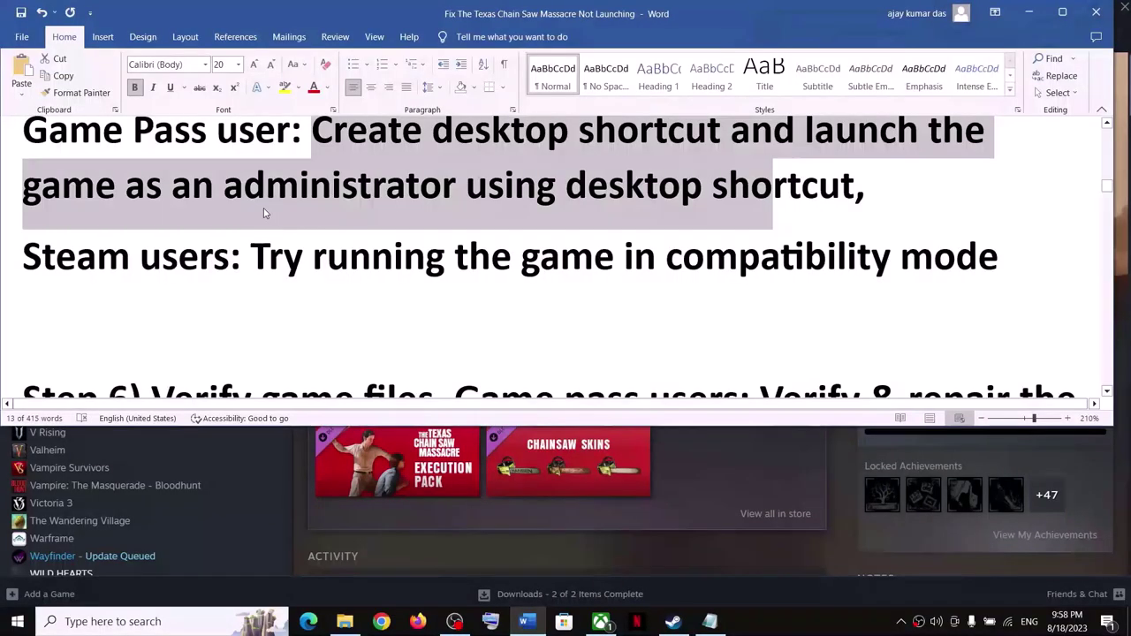
scroll(260, 280, down, 3)
drag(151, 181, 334, 181)
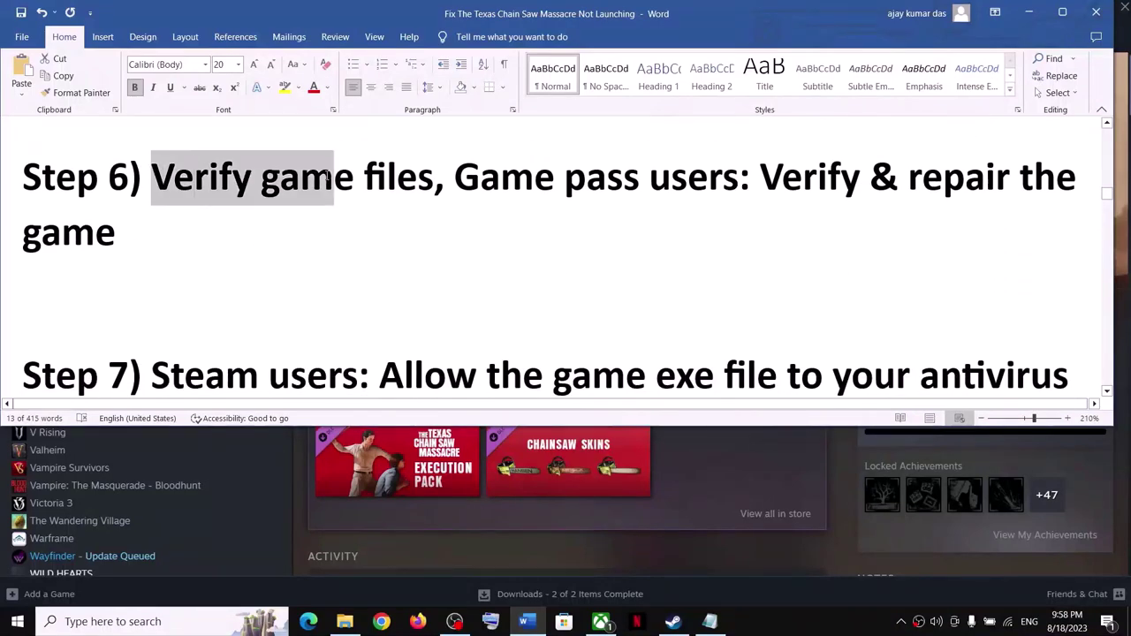
scroll(448, 276, up, 1)
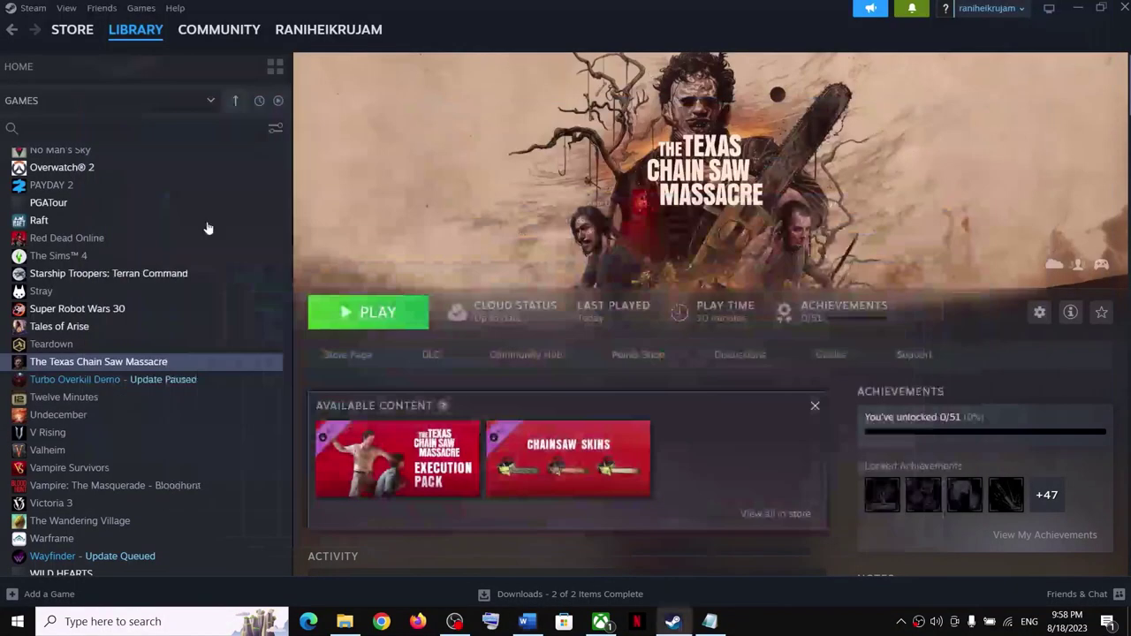
click(1029, 13)
Verify the integrity of the game files from Properties > Installed Files
right_click(128, 367)
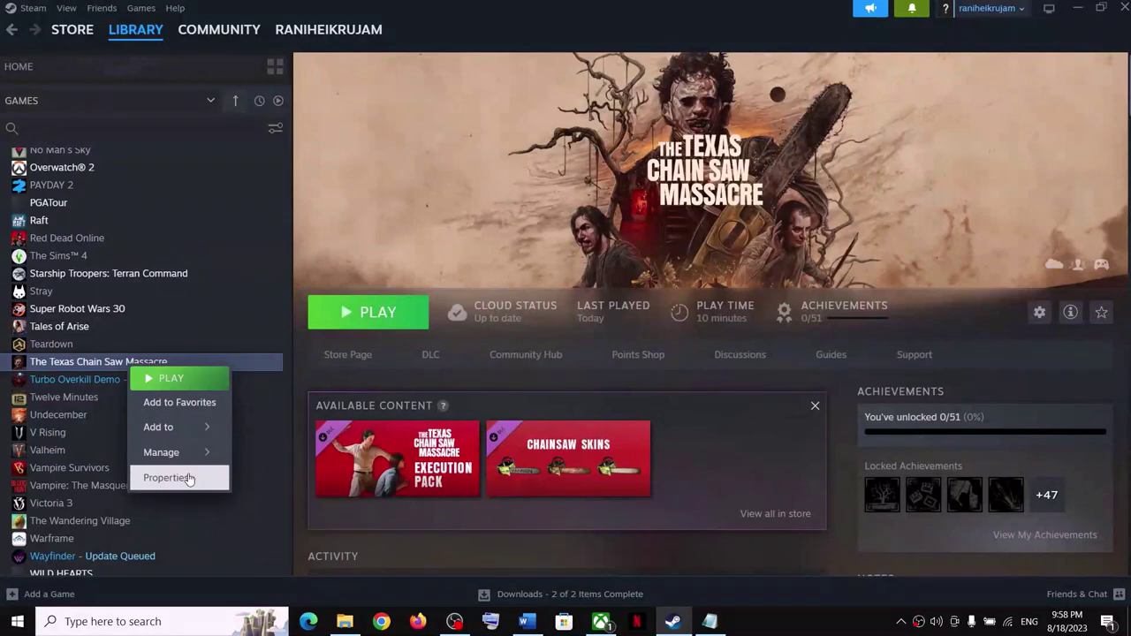
click(179, 478)
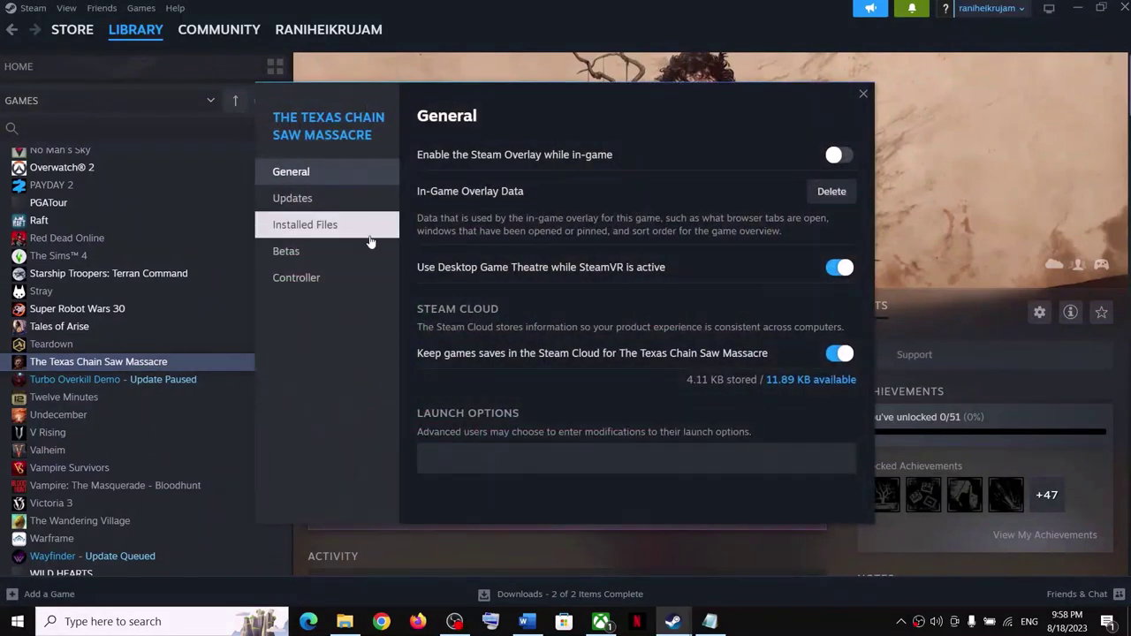
click(332, 229)
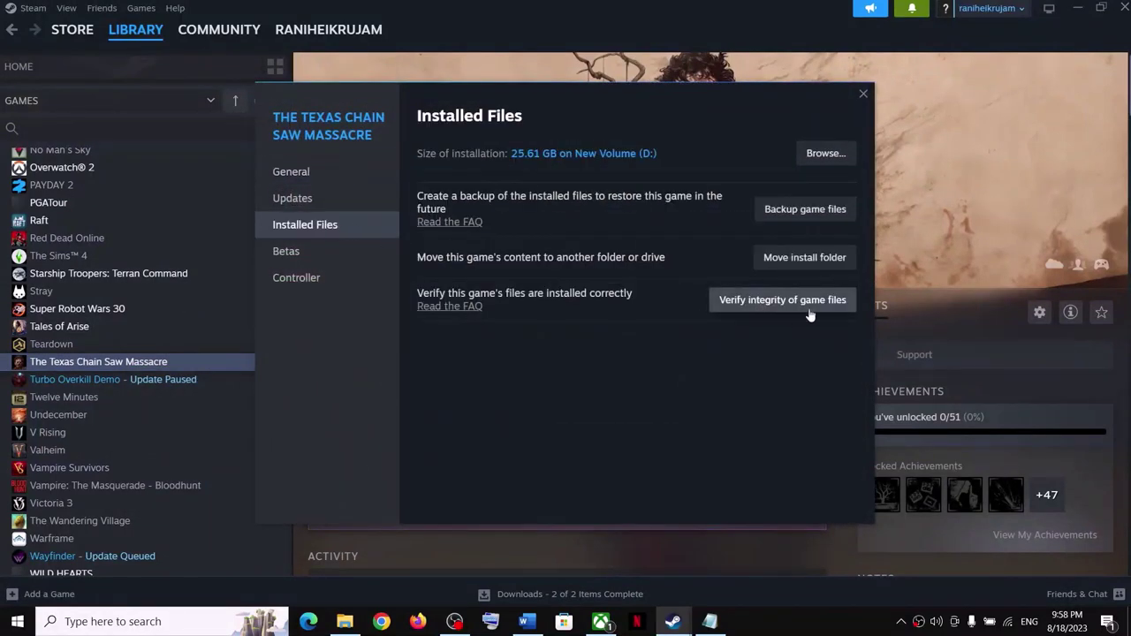
click(863, 94)
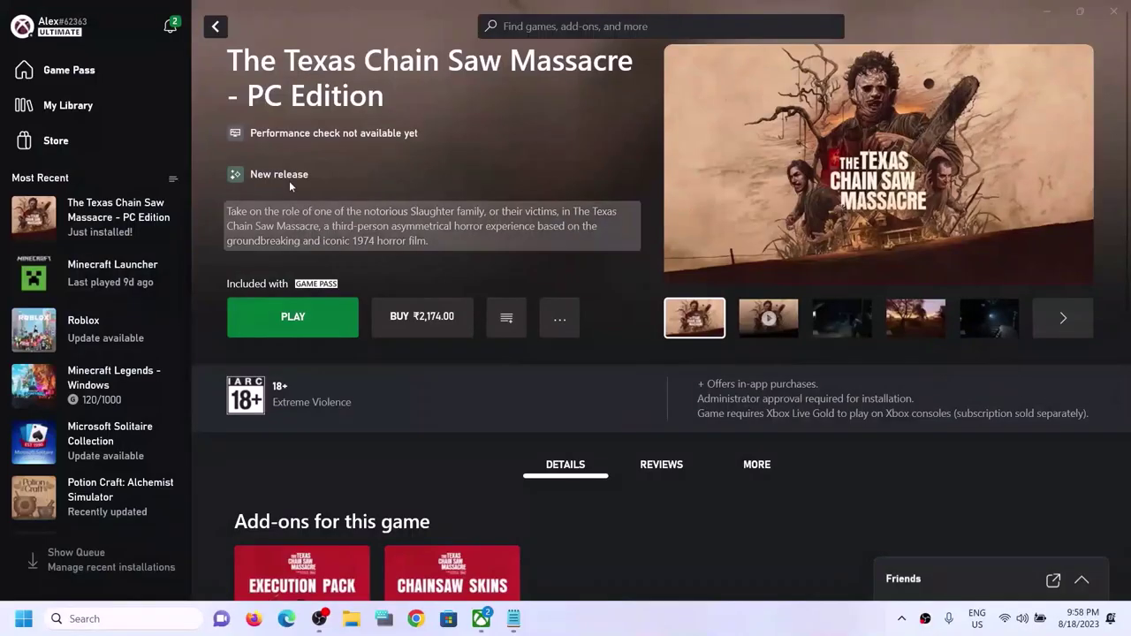
Run Verify and Repair on The Texas Chain Saw Massacre - PC Edition from its Manage > Files page
right_click(108, 218)
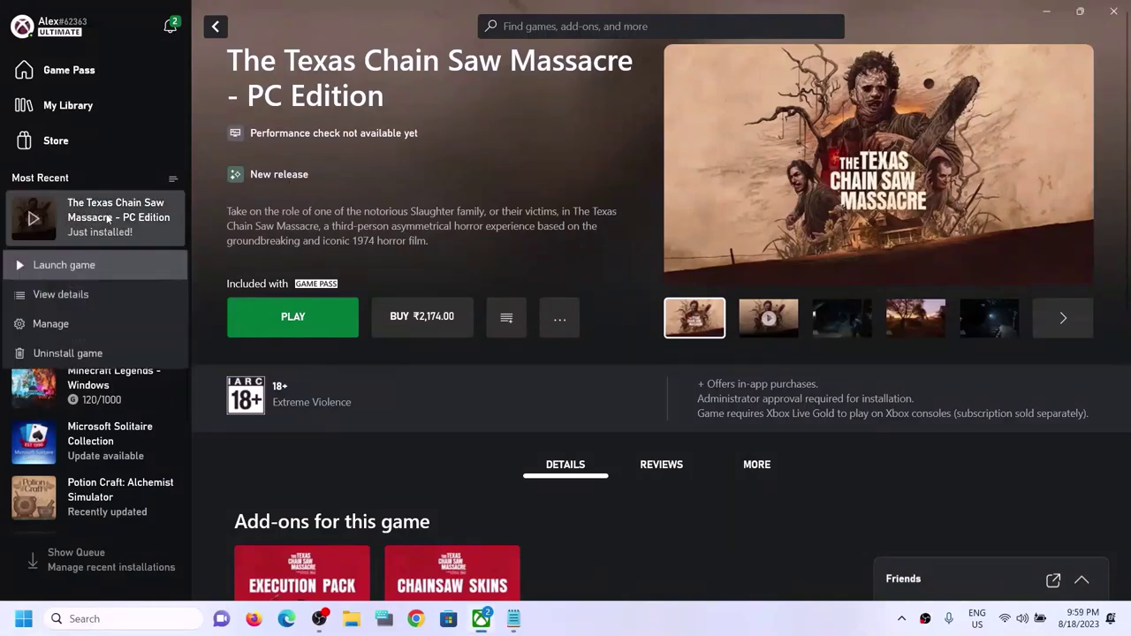
click(51, 323)
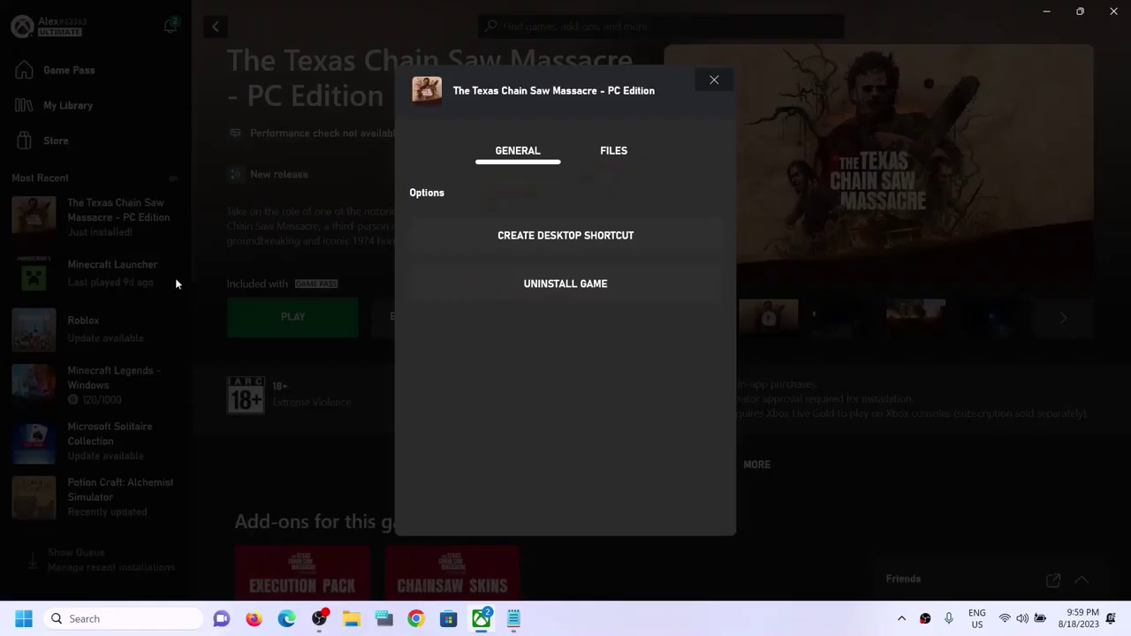
click(606, 156)
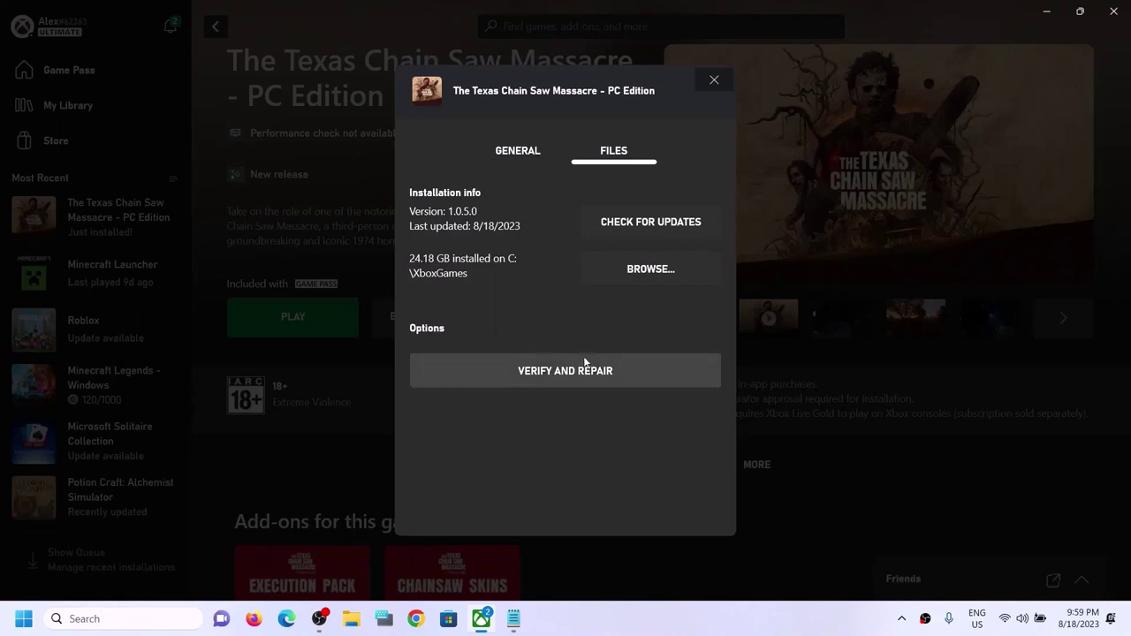
click(564, 378)
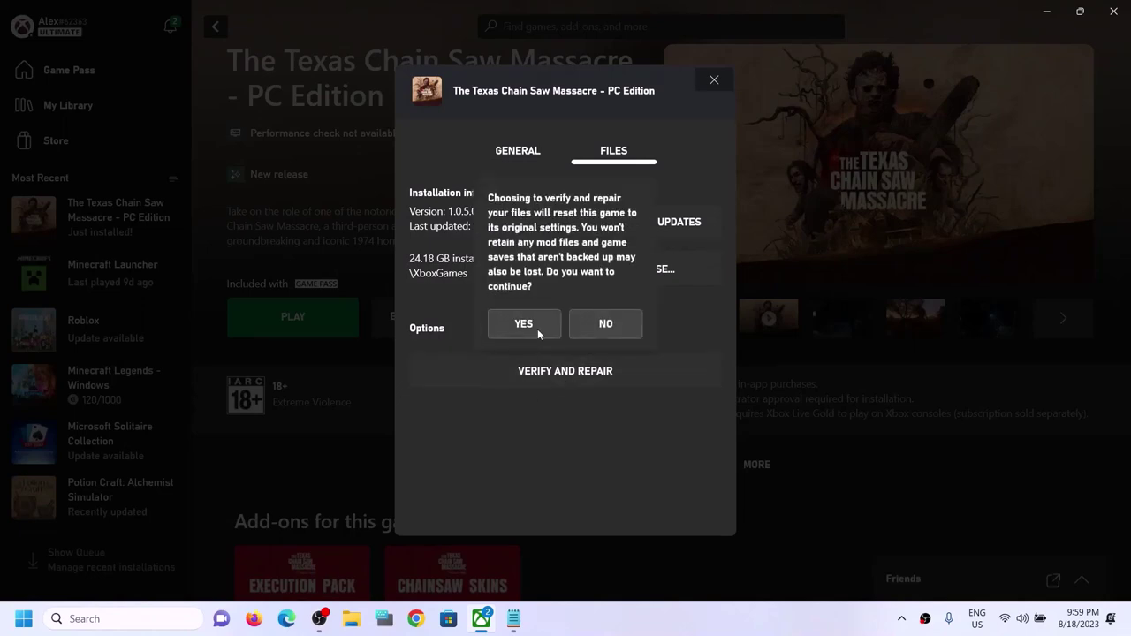
click(524, 324)
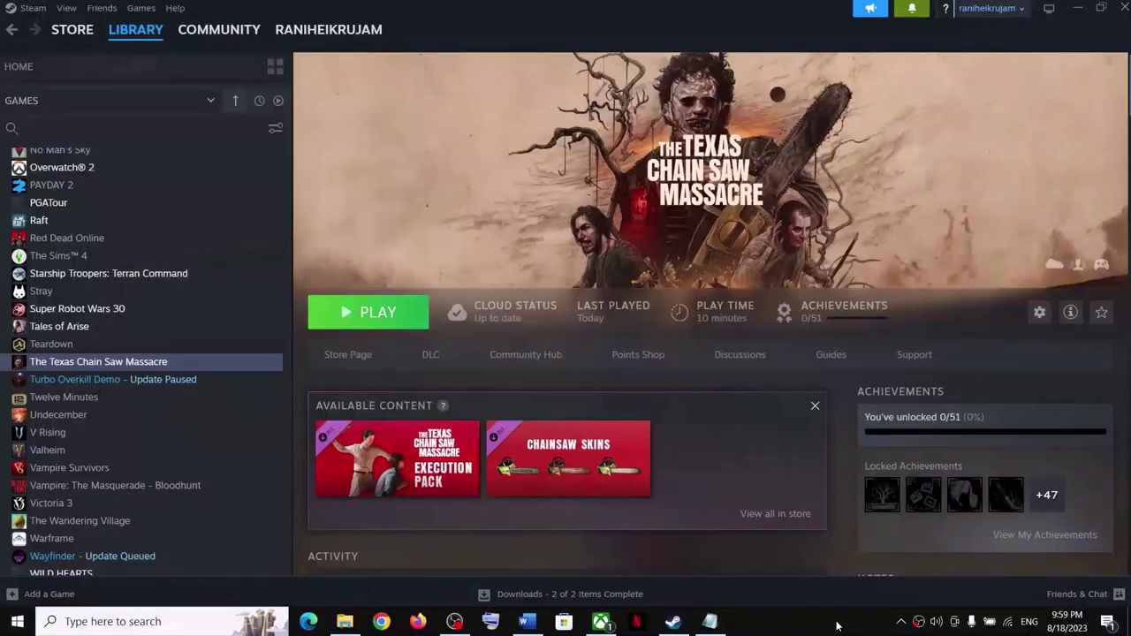
Read Step 7 in the Word guide about allowing the game exe through Windows Security and Firewall, then open Settings
click(527, 622)
scroll(391, 309, down, 3)
scroll(391, 309, down, 2)
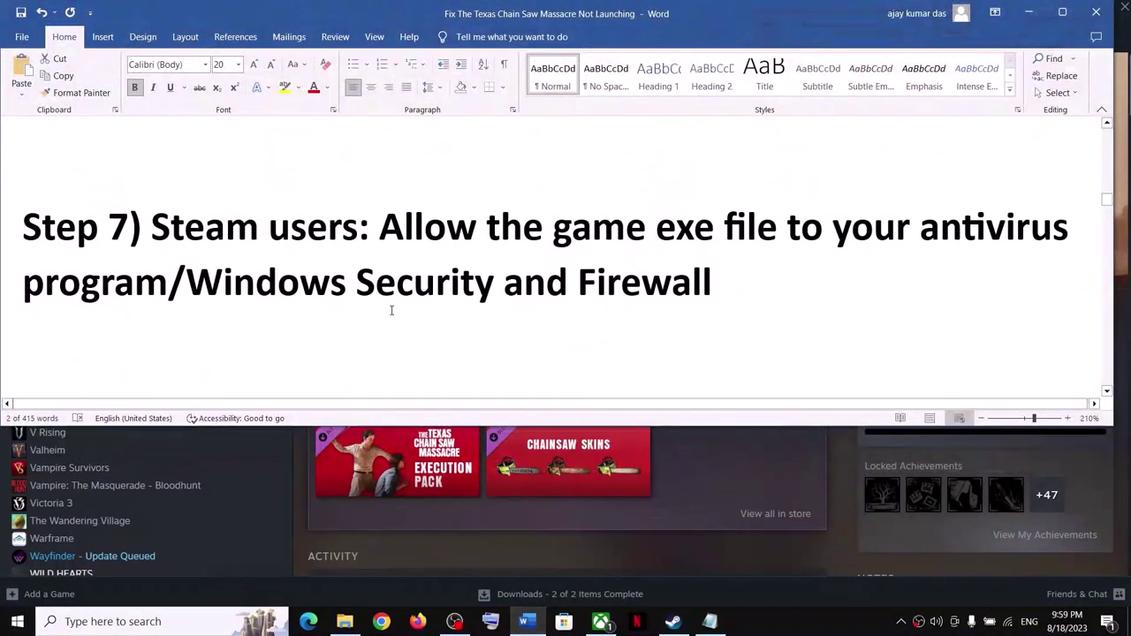
drag(180, 231, 995, 232)
drag(402, 231, 165, 282)
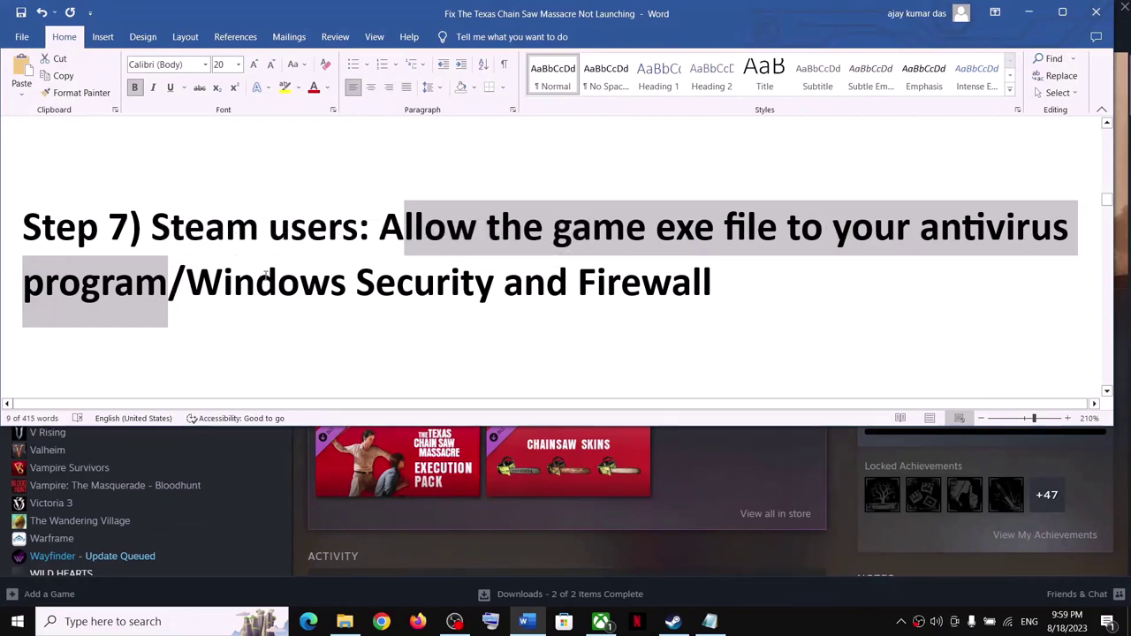
drag(187, 281, 712, 283)
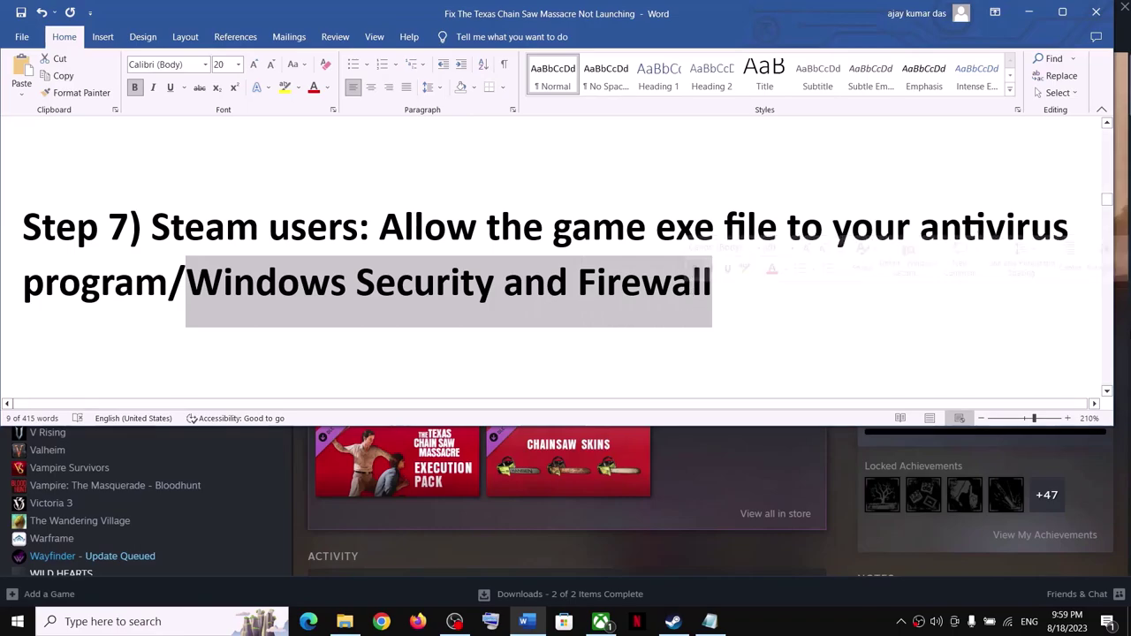
key(super+i)
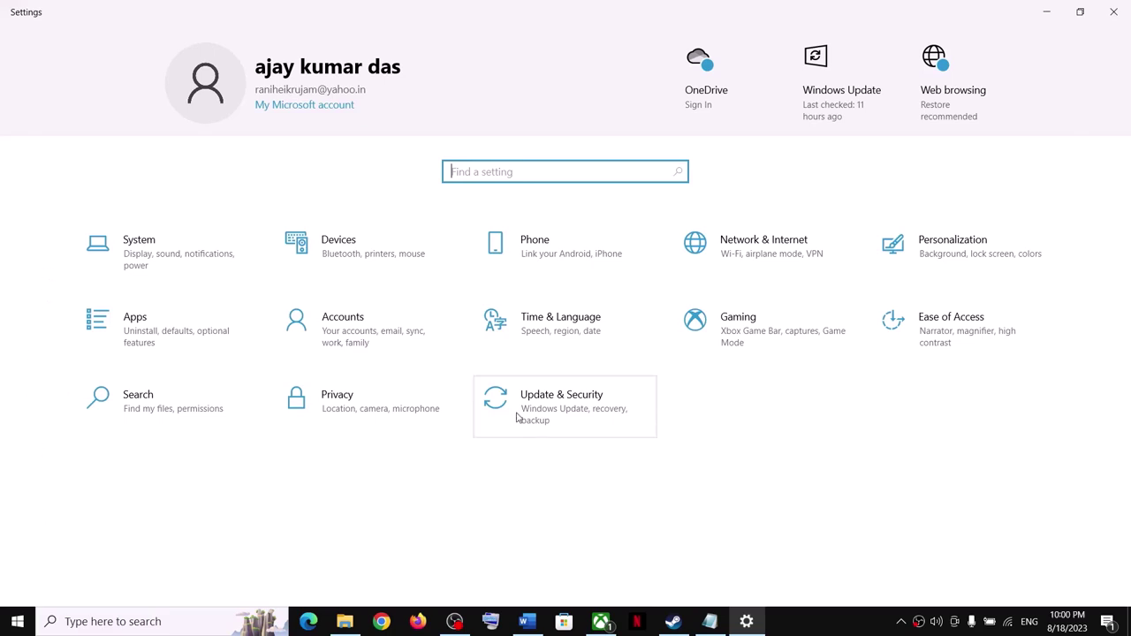
Go through Update & Security and Windows Security to the ransomware protection settings
click(608, 422)
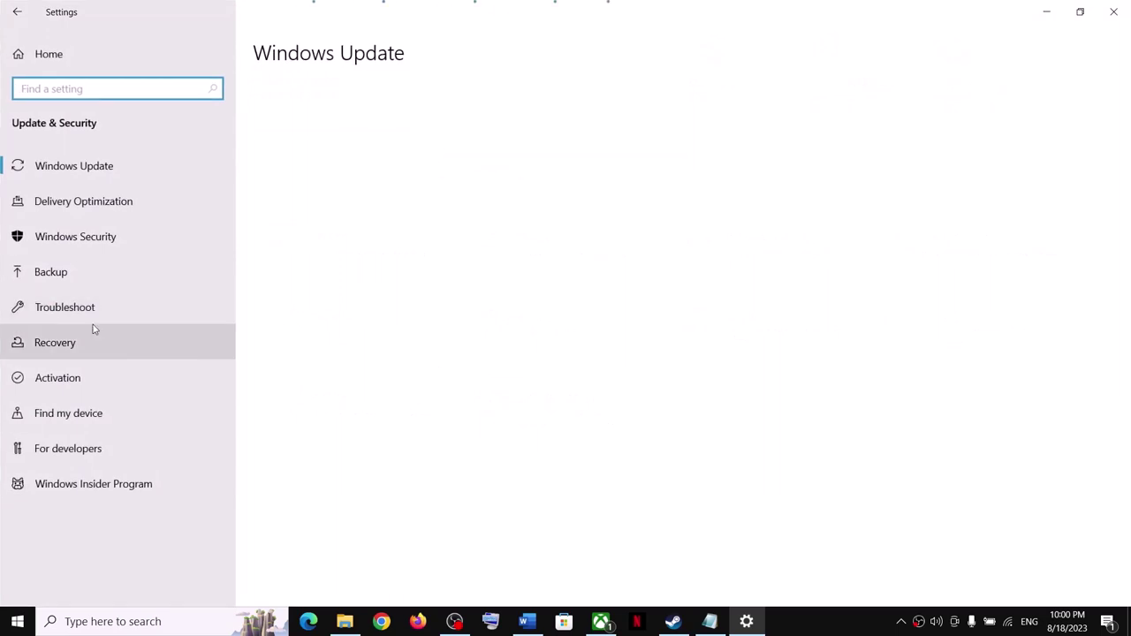
click(76, 239)
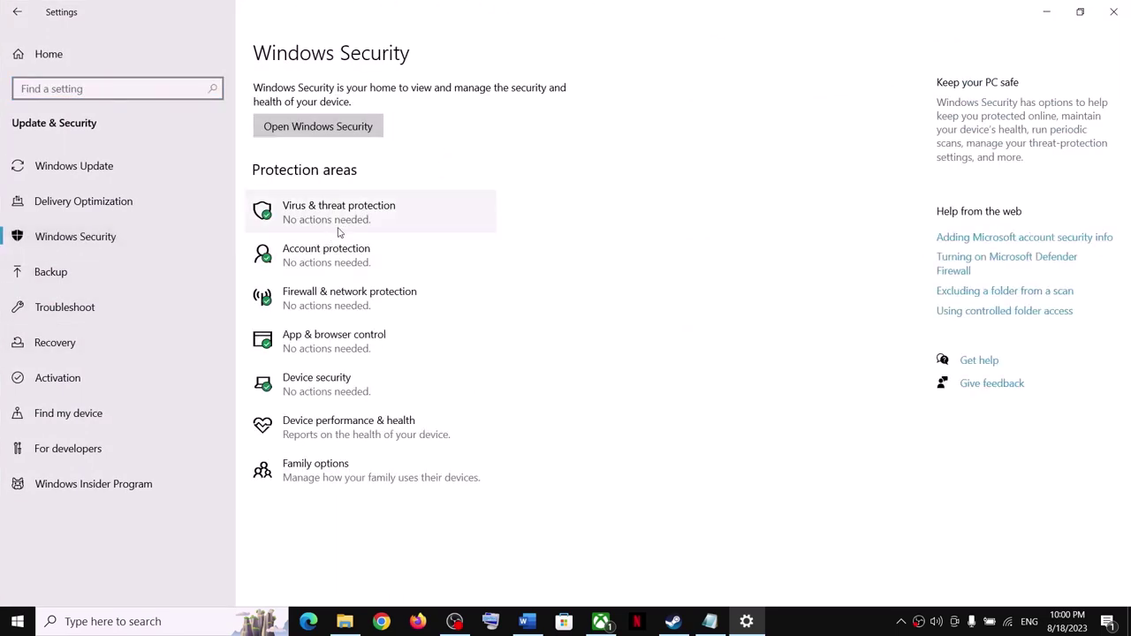
click(355, 223)
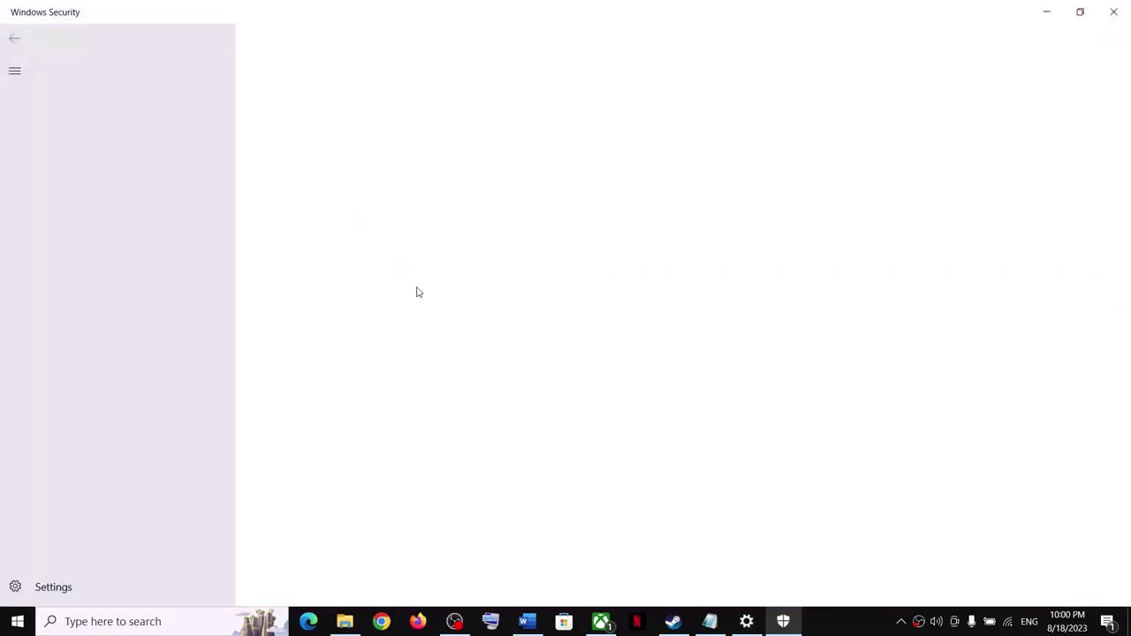
scroll(421, 436, down, 2)
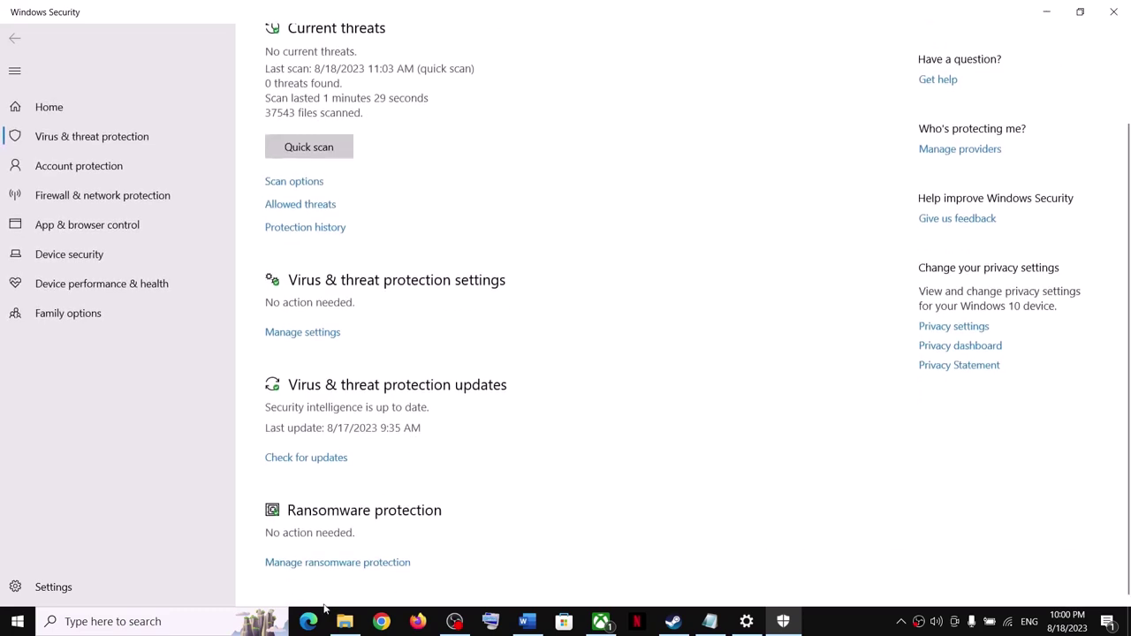
click(345, 563)
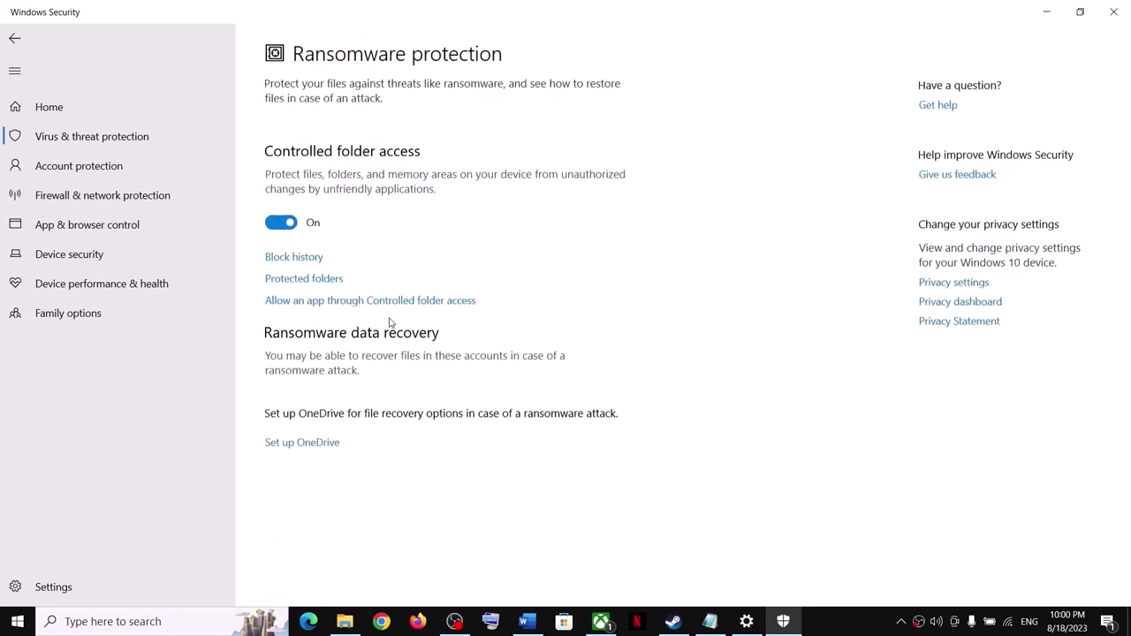
Open Controlled folder access's allowed apps and start browsing for an app to add
click(354, 301)
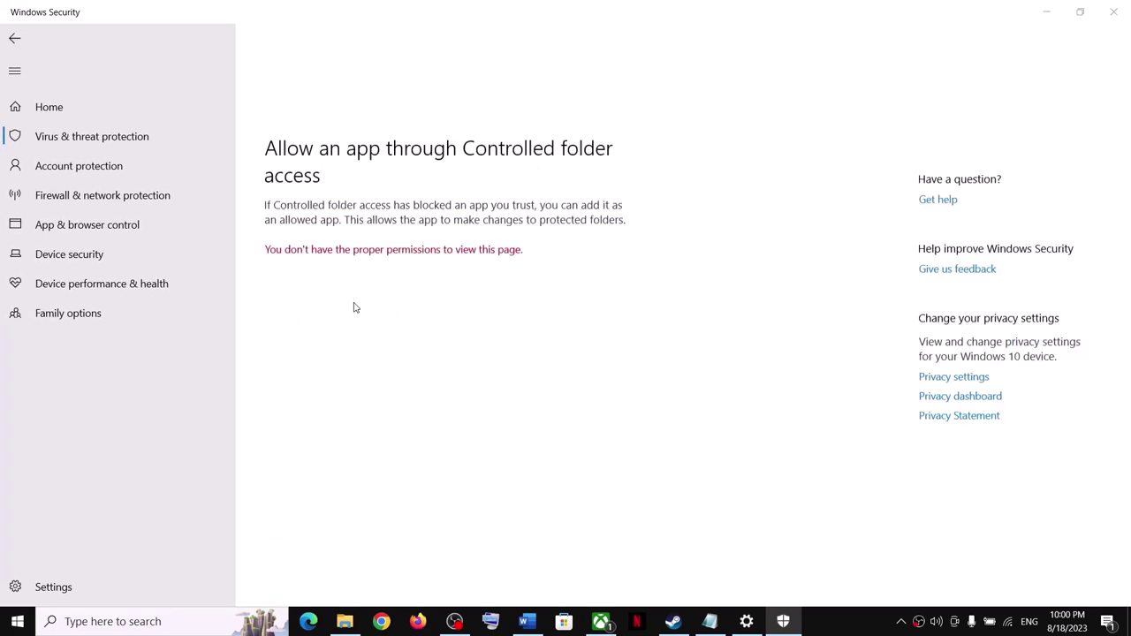
scroll(462, 374, down, 2)
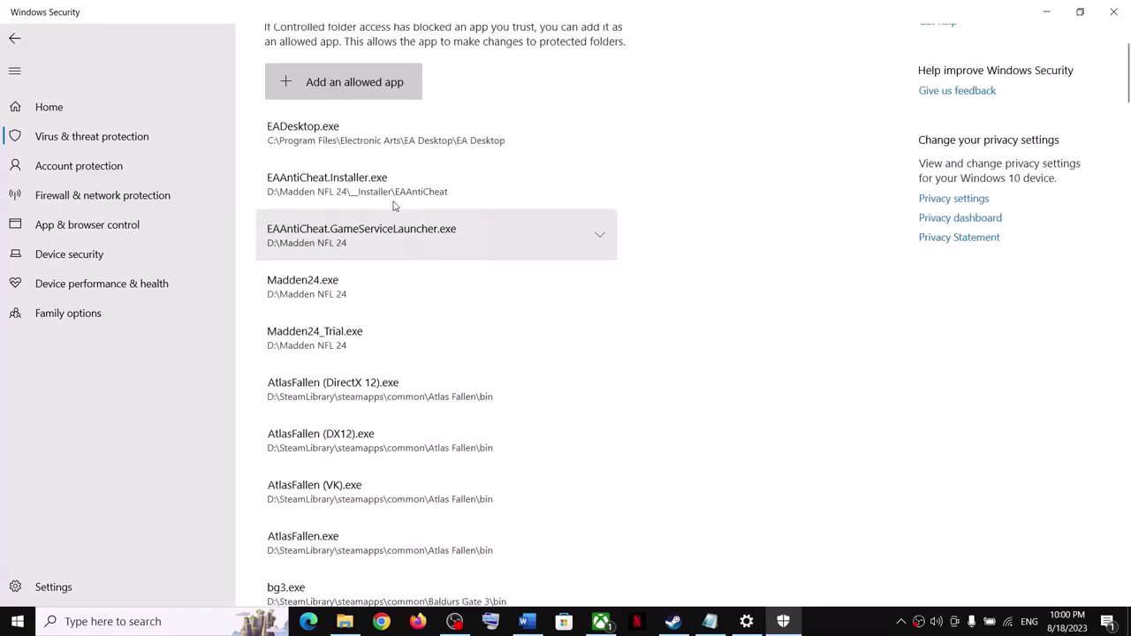
click(334, 85)
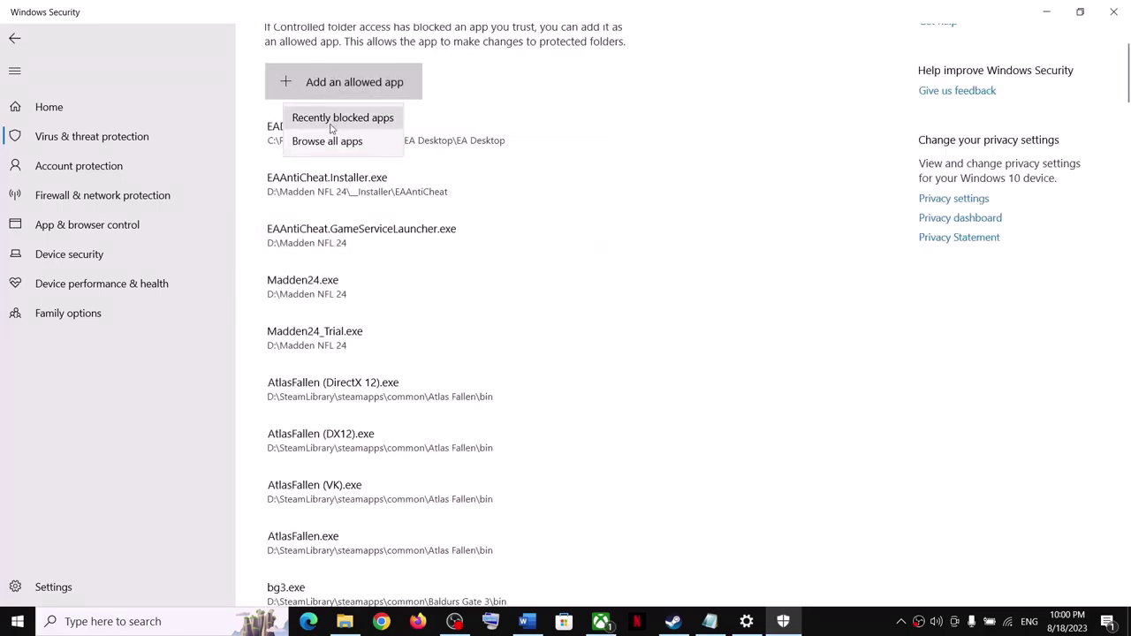
click(326, 143)
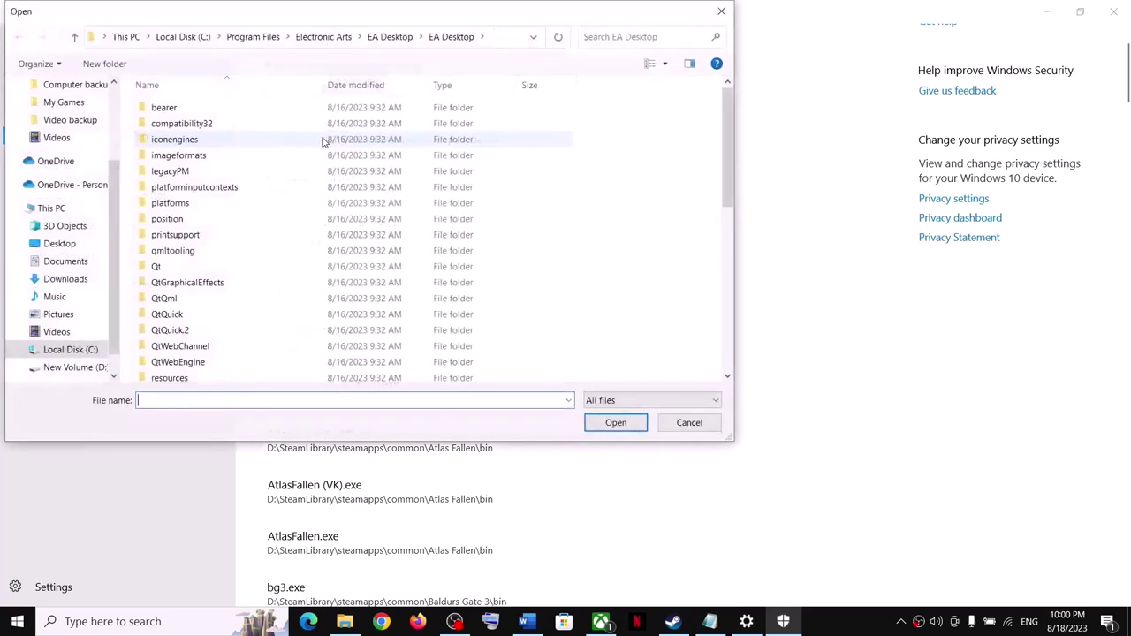
Browse the C: drive to Program Files (x86)\Steam\steamapps\common
click(70, 351)
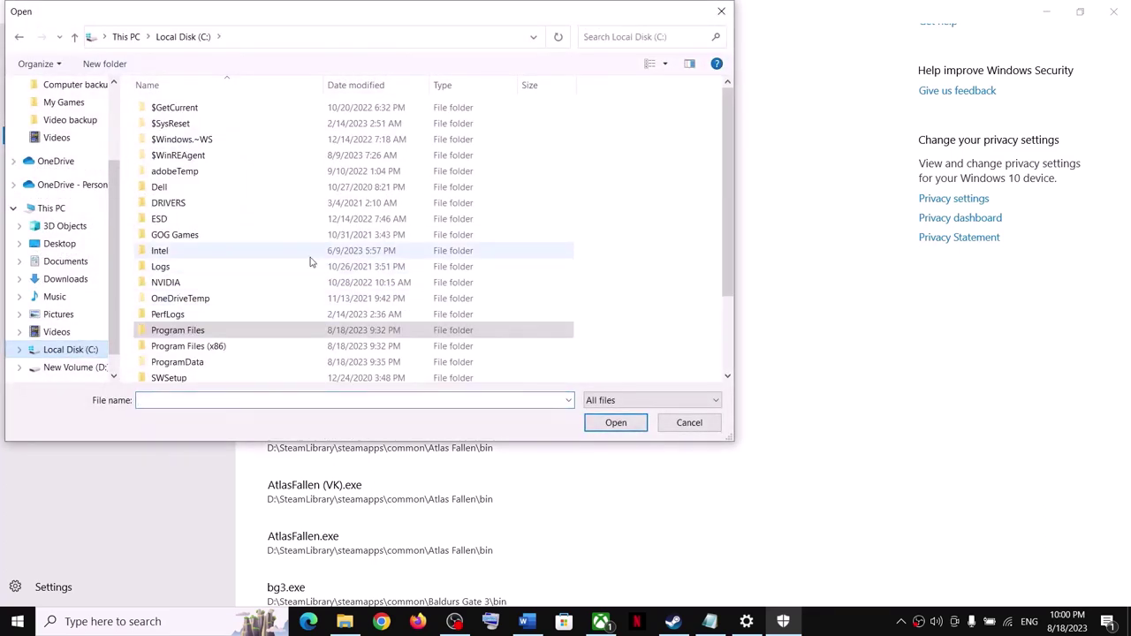
scroll(283, 274, down, 2)
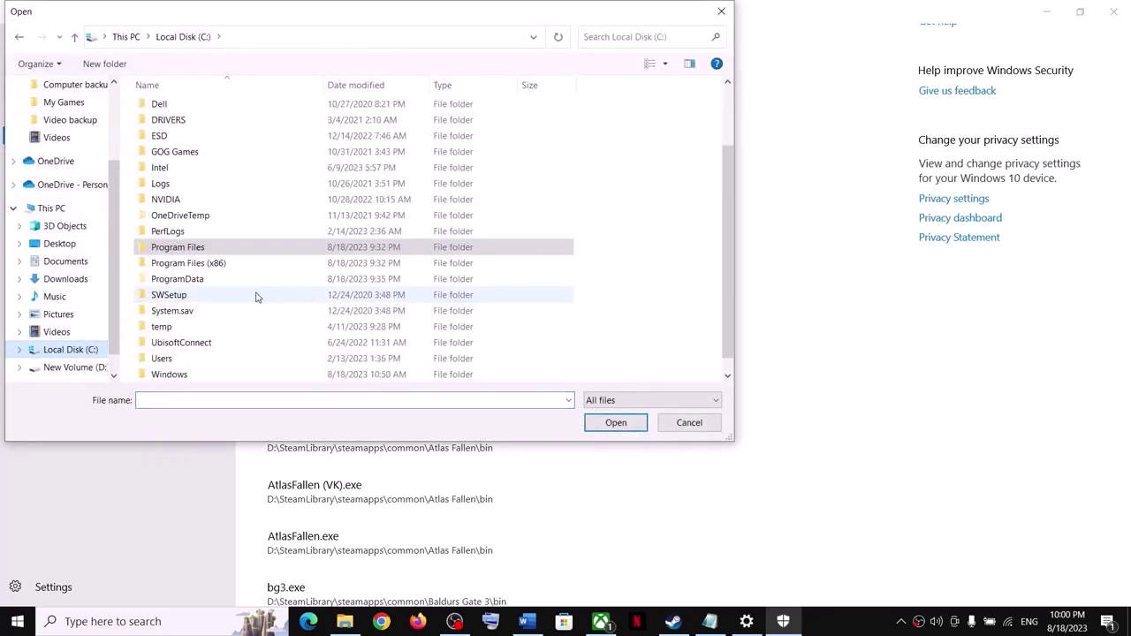
double_click(194, 264)
scroll(199, 329, down, 2)
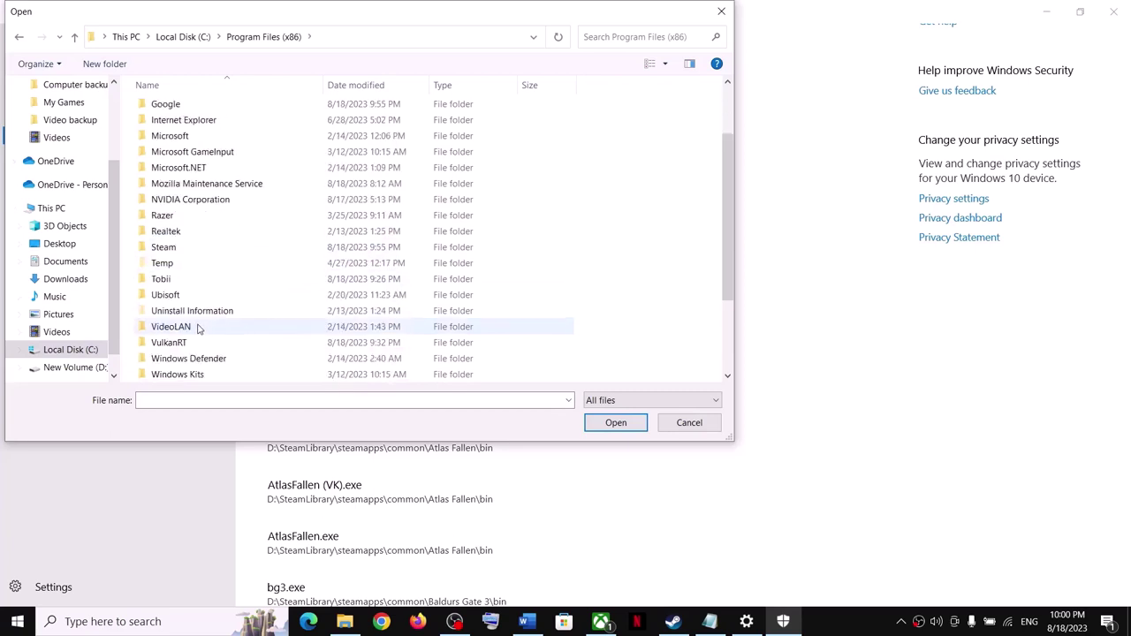
double_click(181, 248)
scroll(183, 254, down, 3)
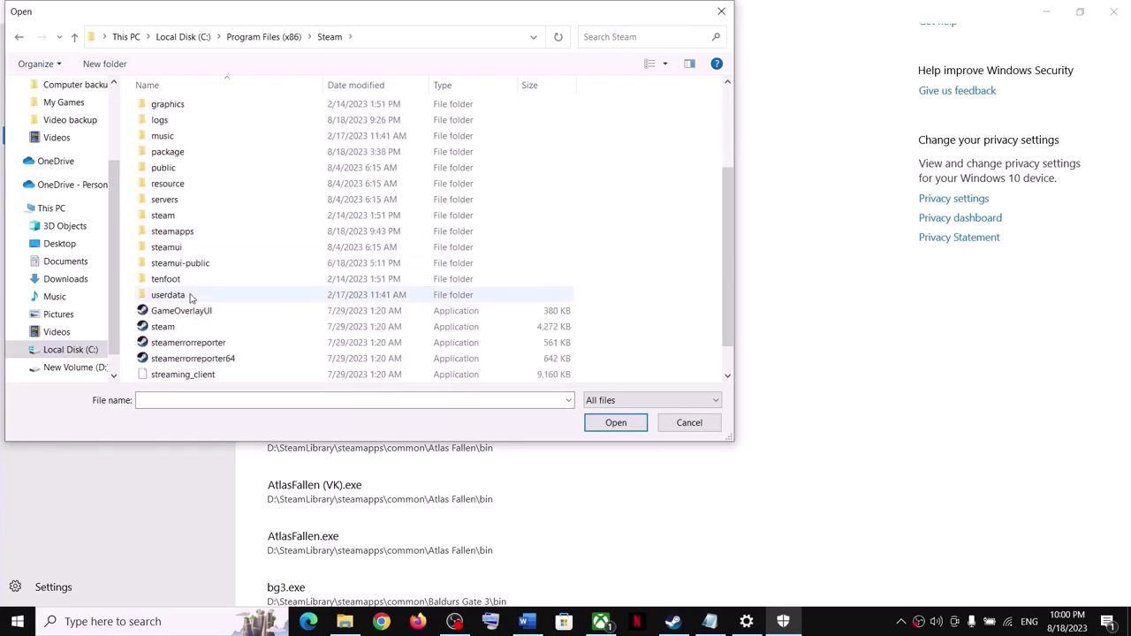
double_click(173, 231)
double_click(164, 188)
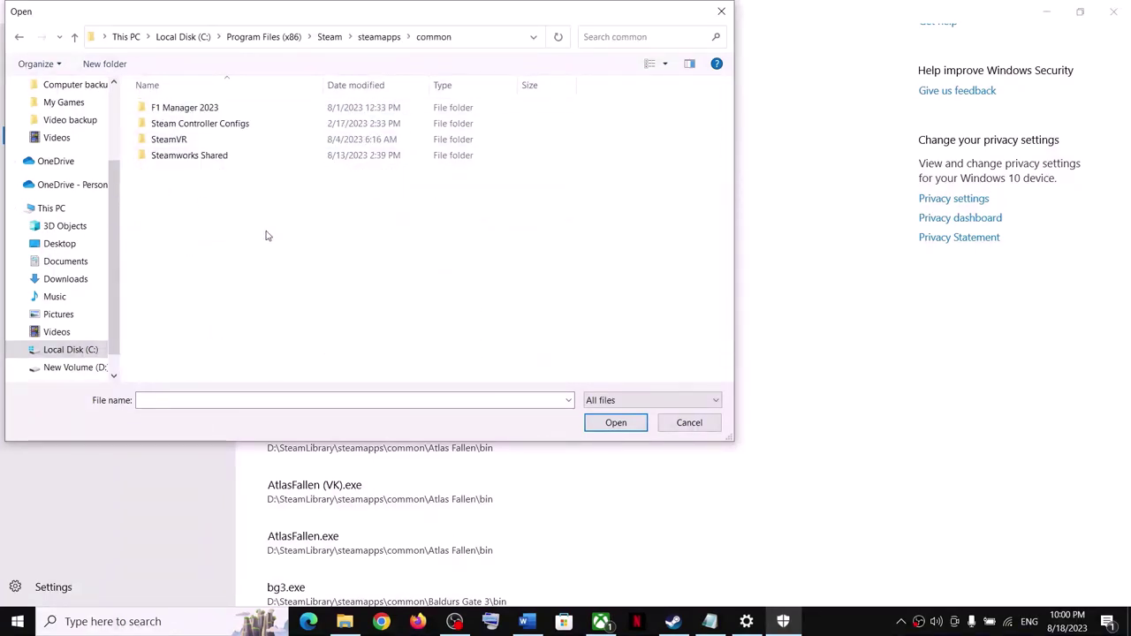
Allow BBQClient from D:\SteamLibrary\steamapps\common\TCSM through Controlled folder access
click(71, 367)
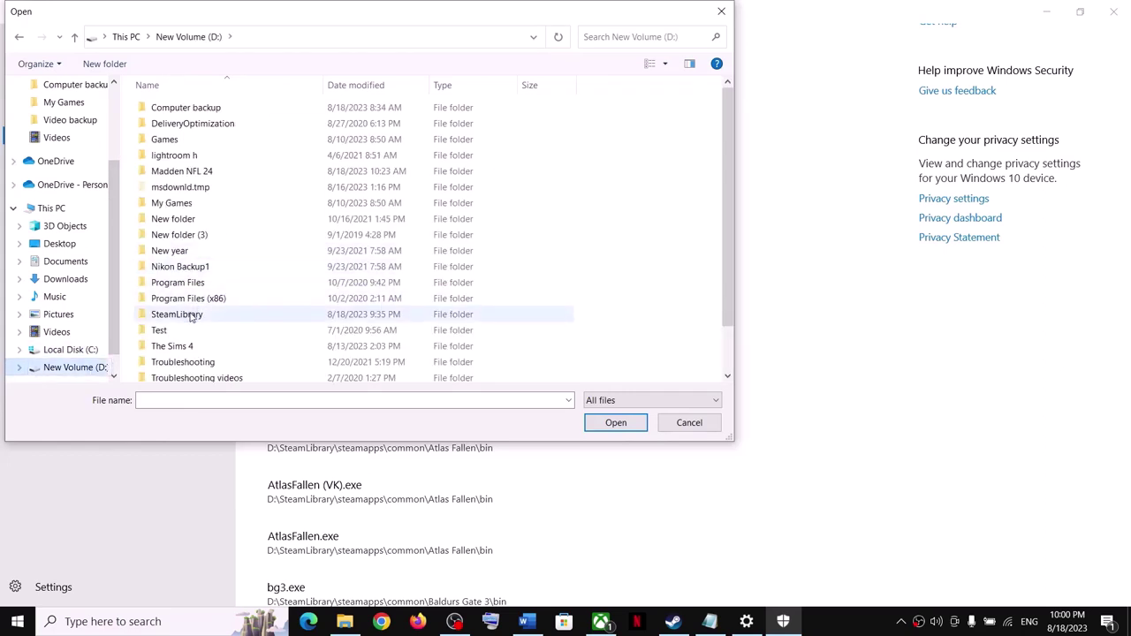
double_click(190, 315)
double_click(183, 113)
double_click(184, 113)
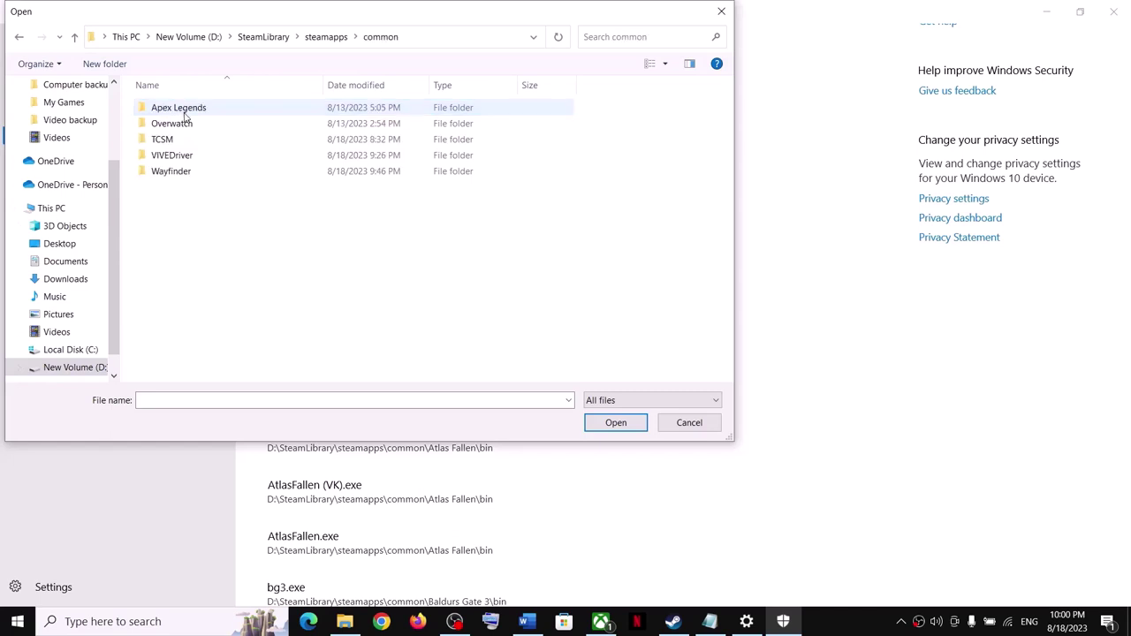
click(164, 143)
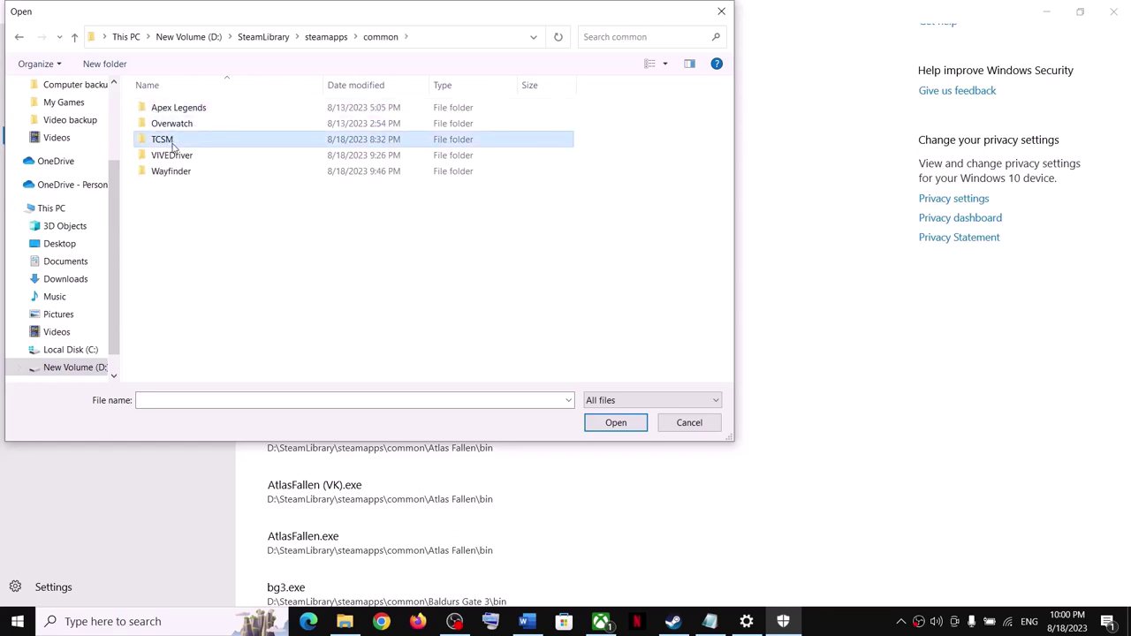
double_click(175, 144)
click(171, 157)
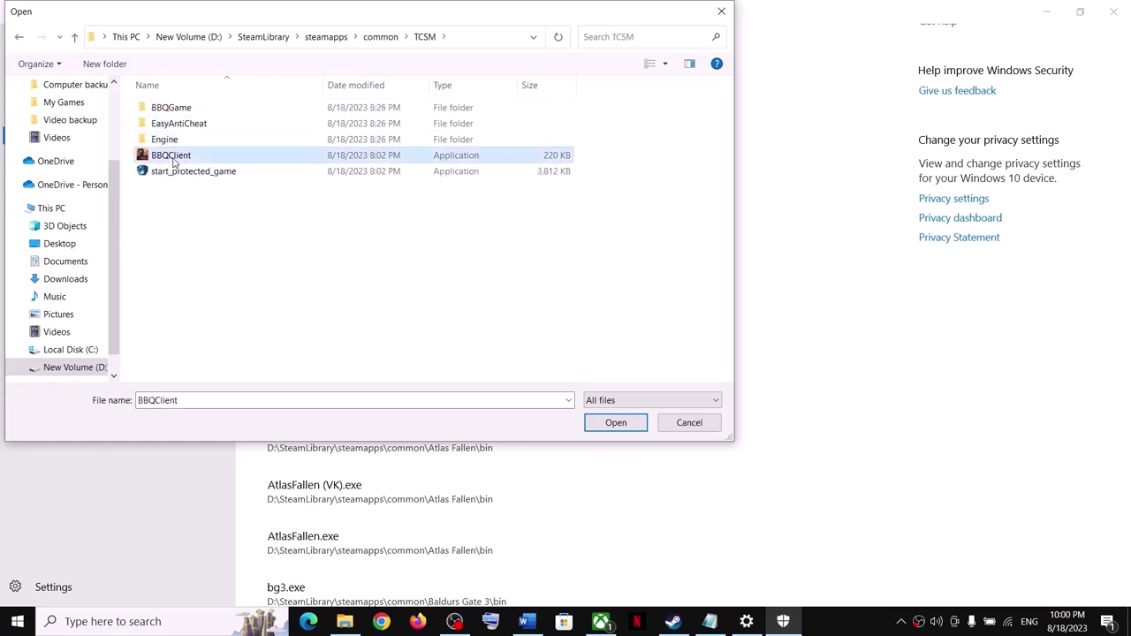
click(619, 425)
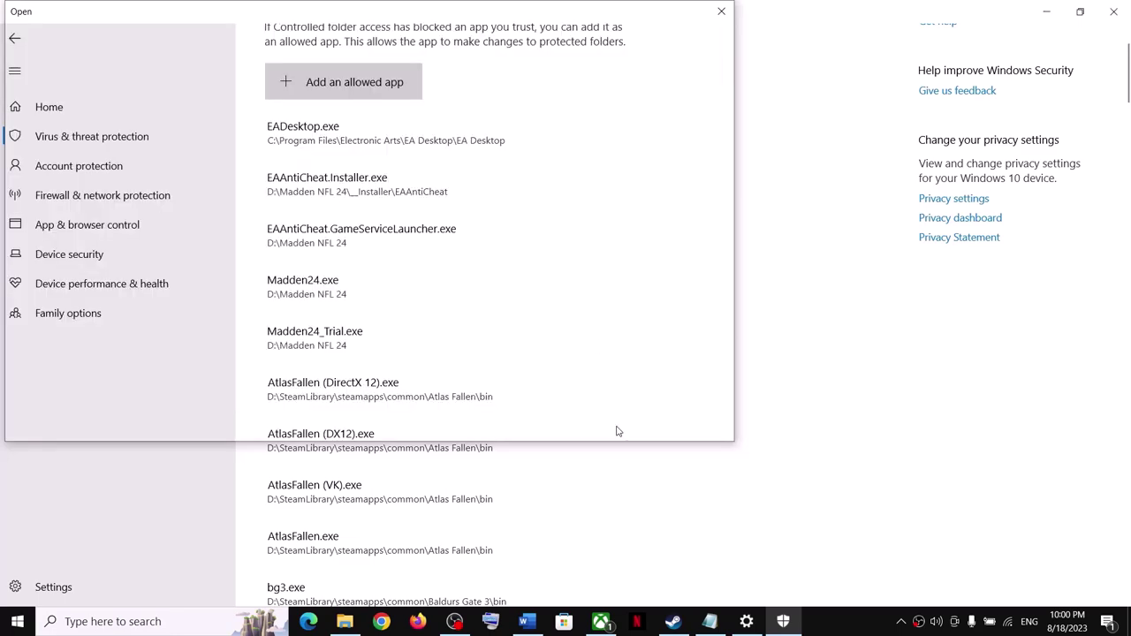
Allow start_protected_game from the TCSM folder as well
click(334, 84)
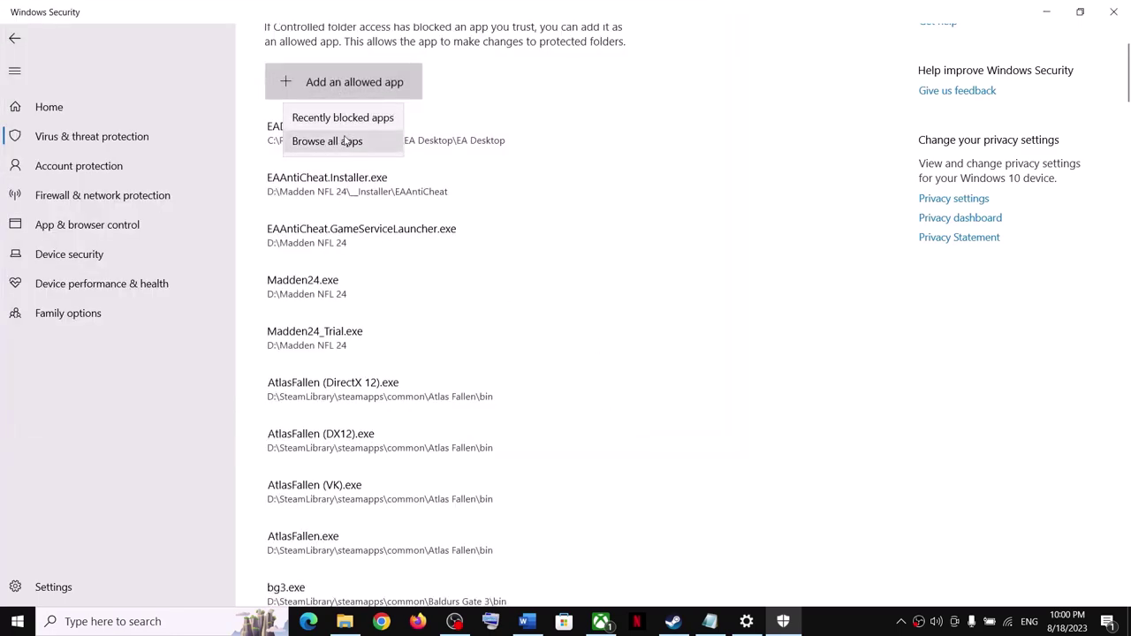
click(345, 141)
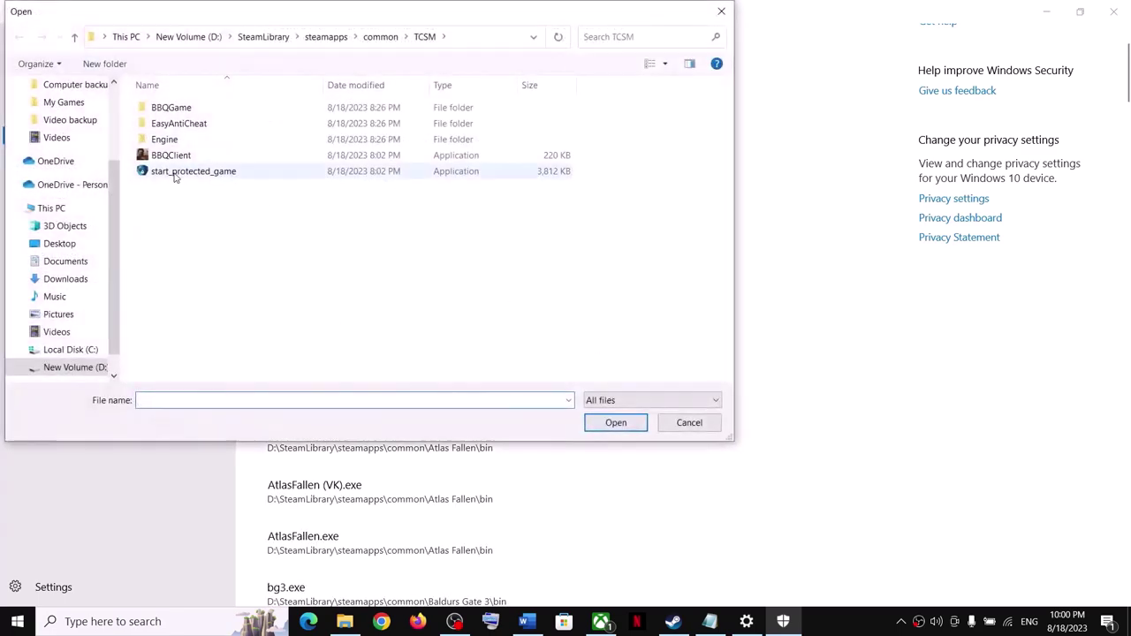
click(175, 173)
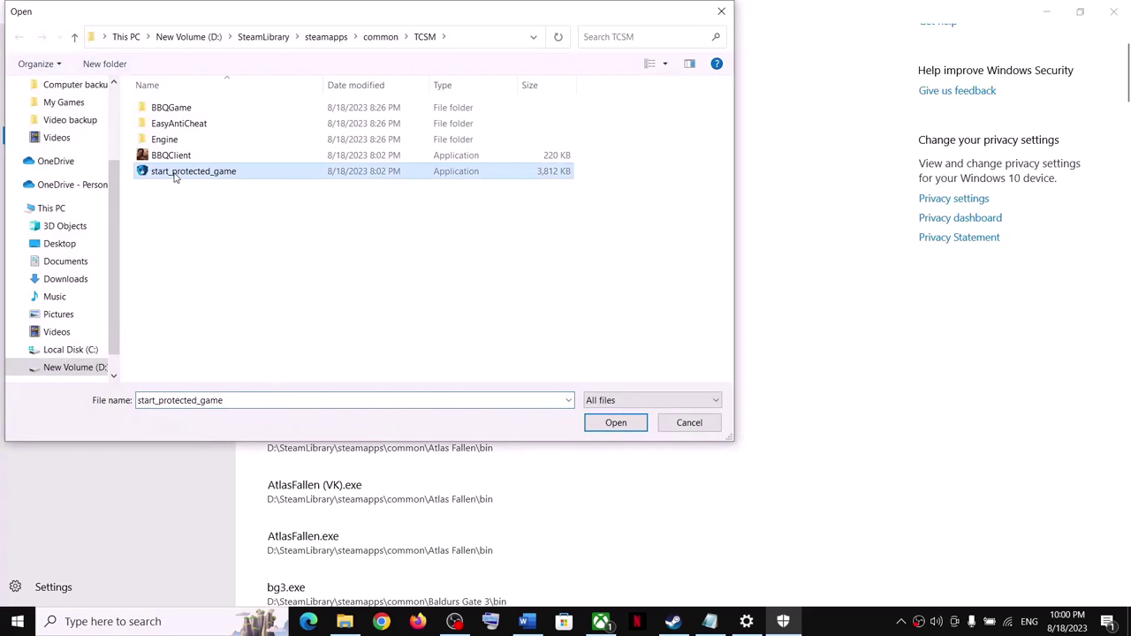
click(645, 426)
Allow BBQGame\Binaries\Win64\BBQClient-Win64-Shipping too
click(370, 89)
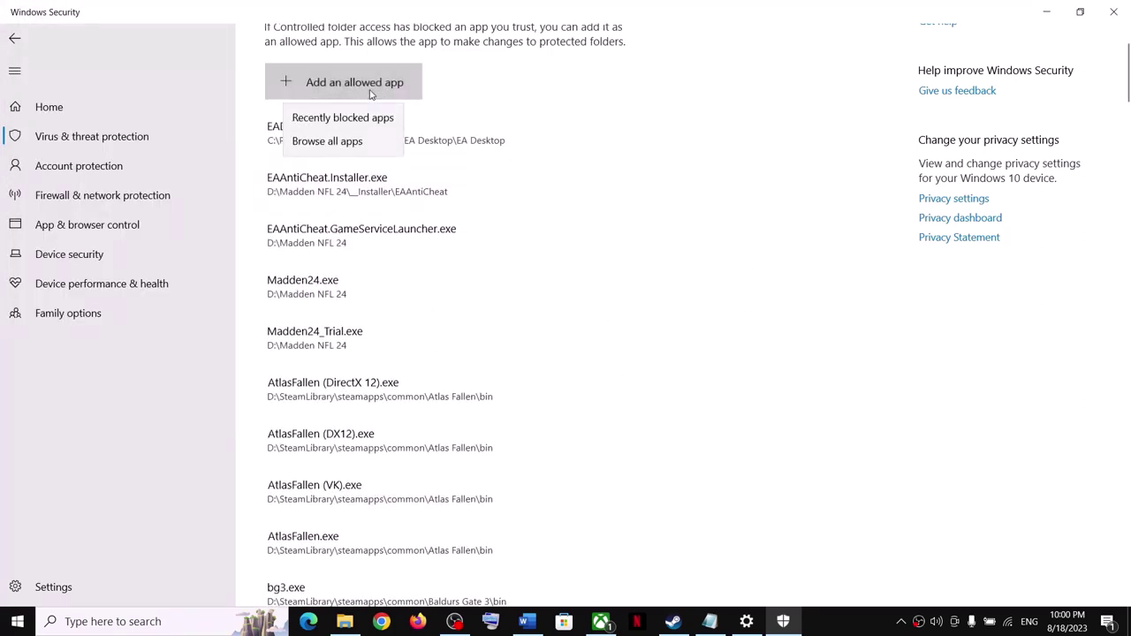
click(331, 141)
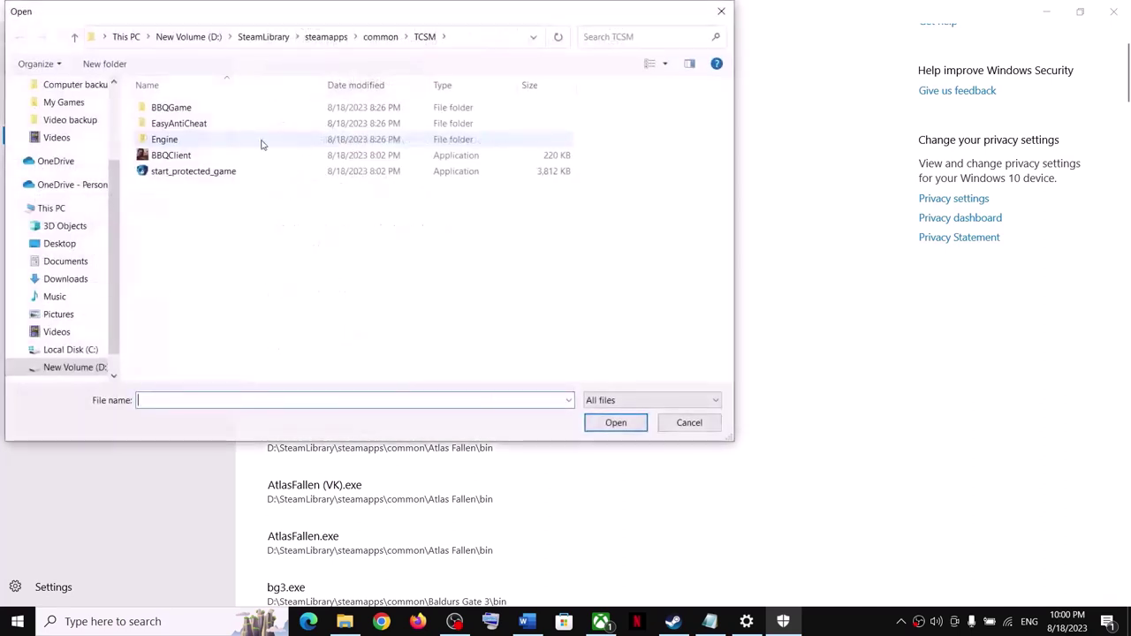
double_click(173, 109)
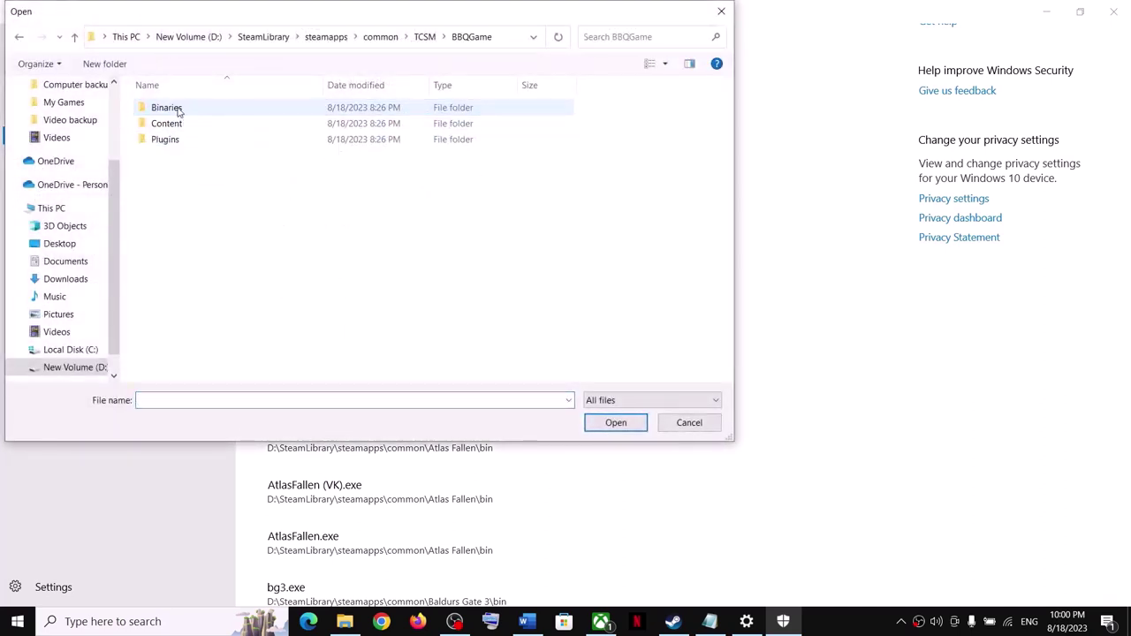
double_click(177, 109)
double_click(177, 110)
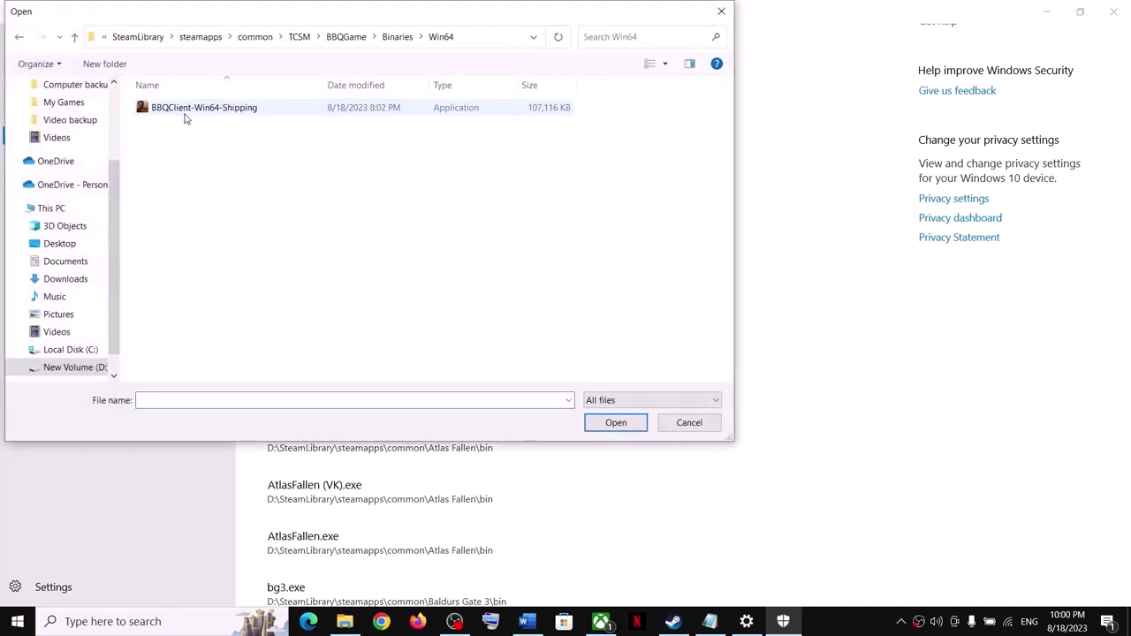
click(185, 115)
click(616, 422)
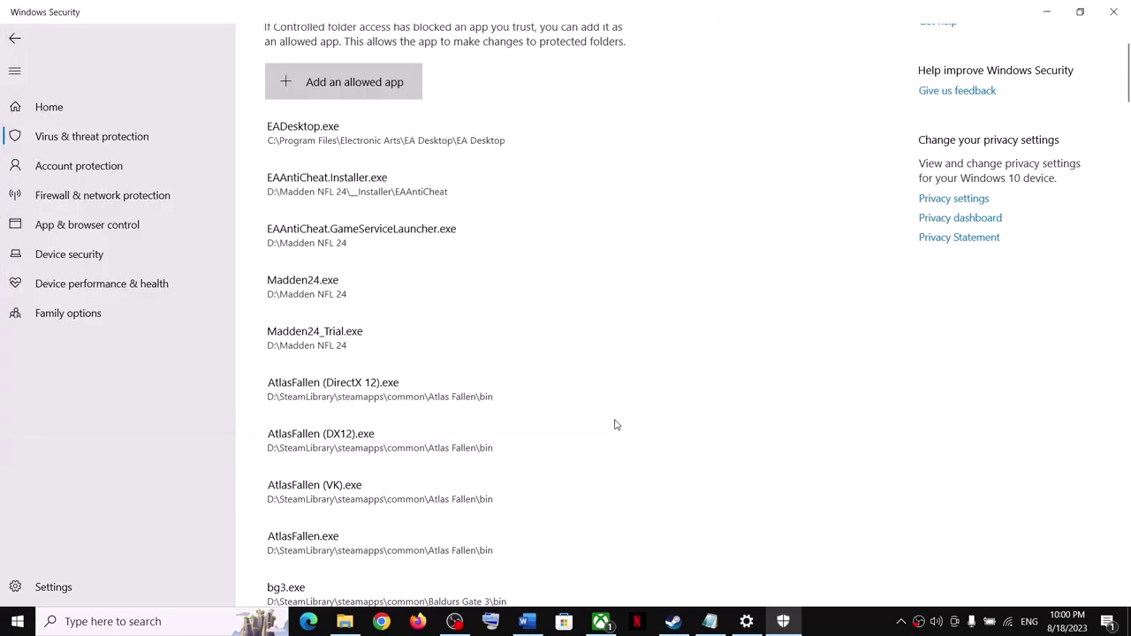
click(58, 629)
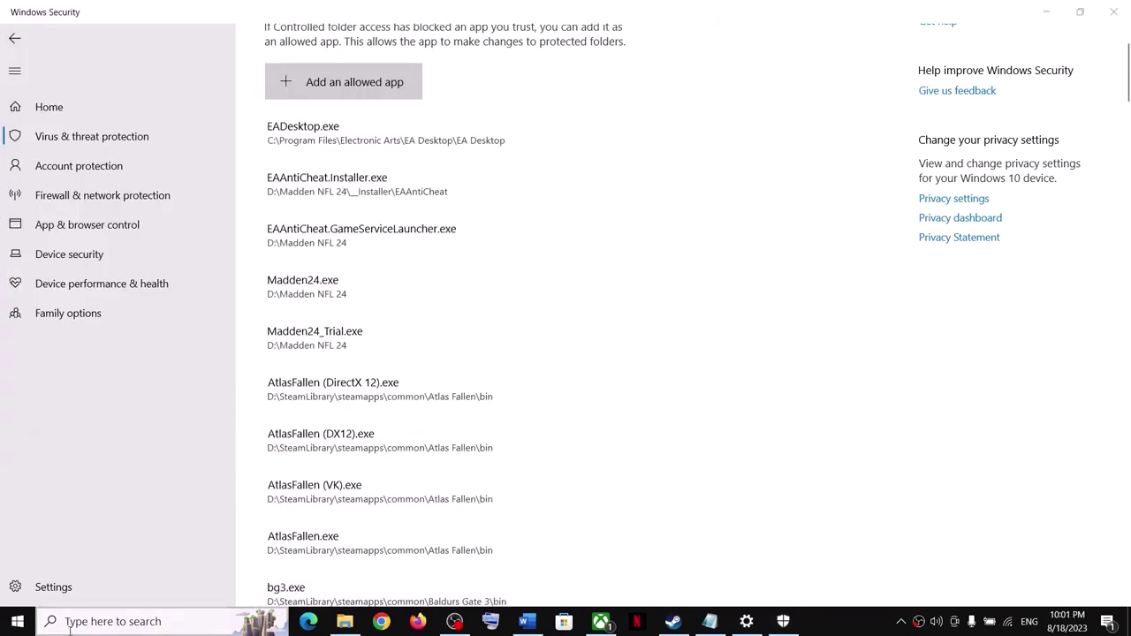
Search 'control' to launch Control Panel and open System and Security
text(xbox)
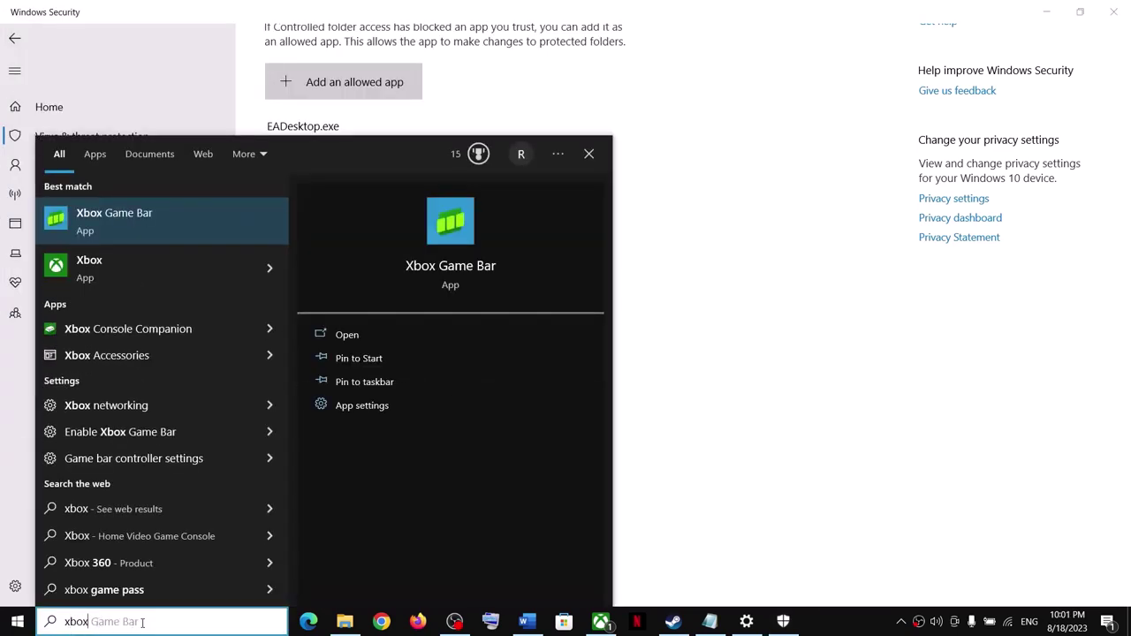
click(132, 623)
text(con)
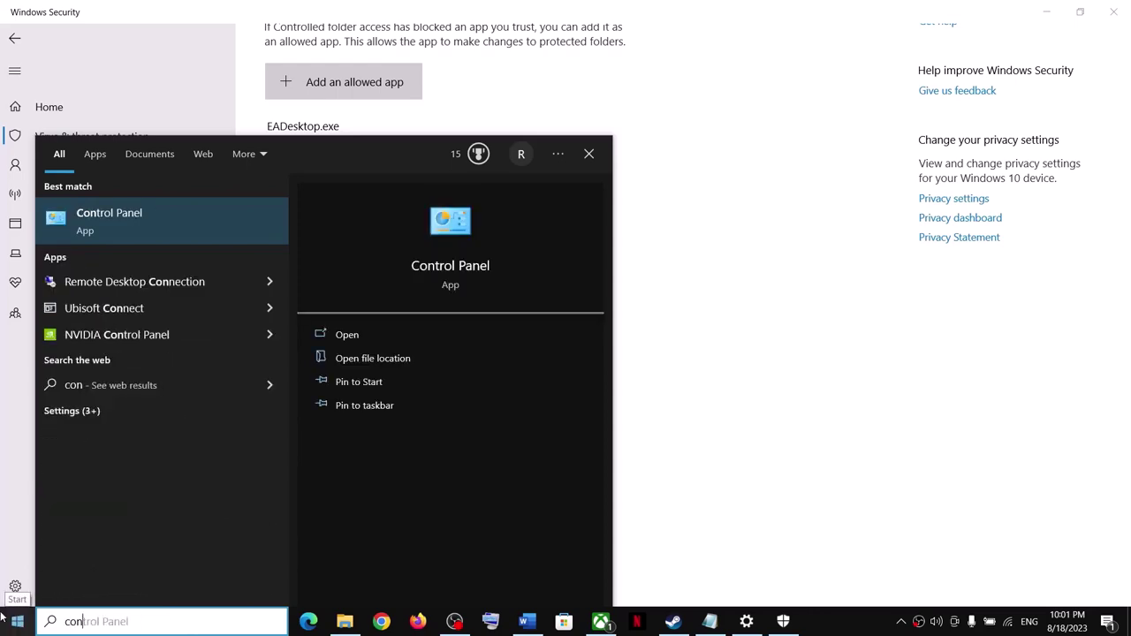
text(trol)
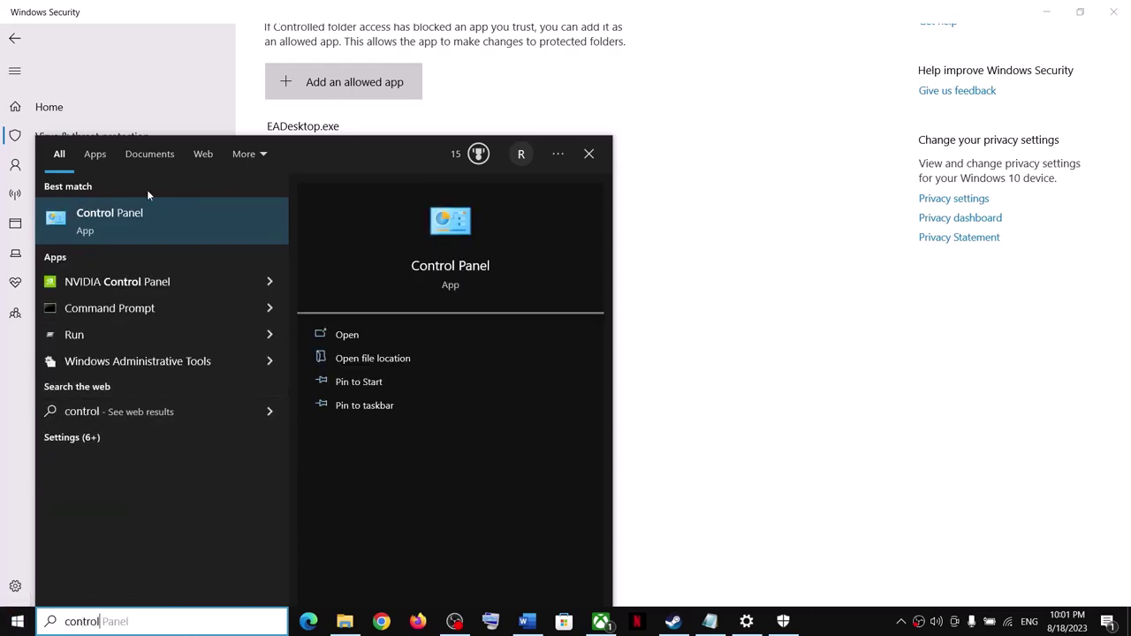
click(138, 213)
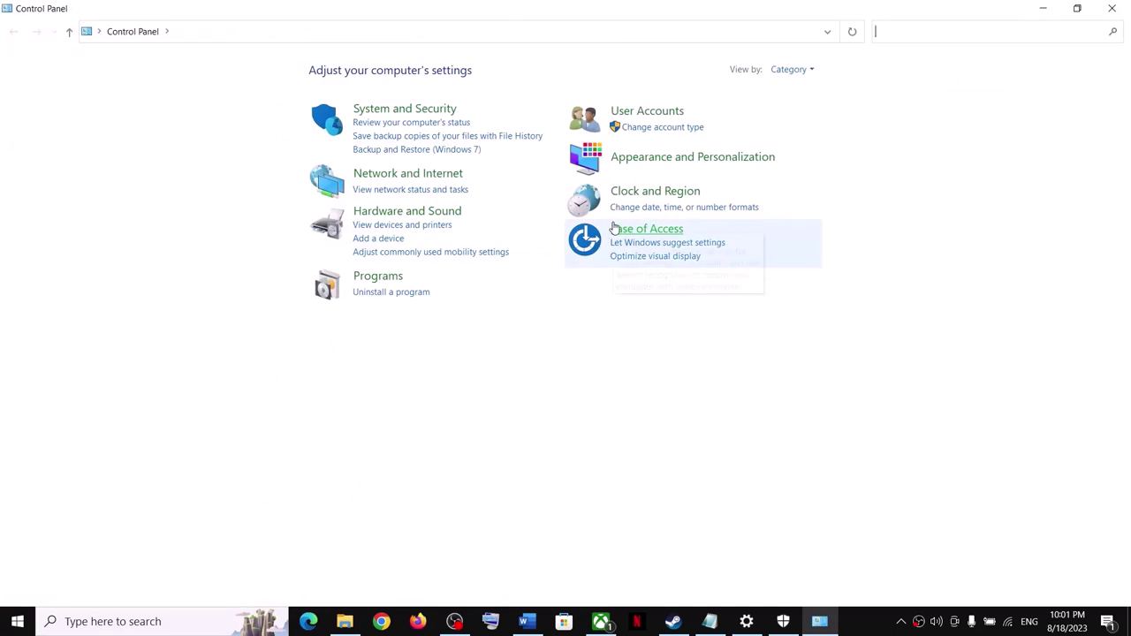
click(411, 109)
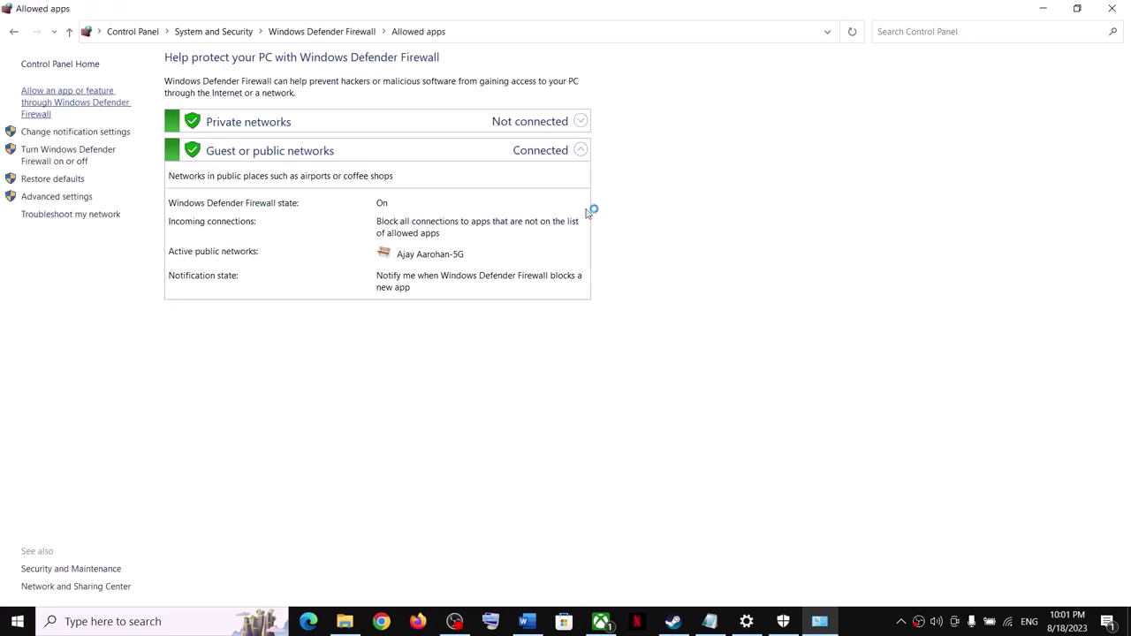
Unlock the firewall's allowed apps and browse to D:\SteamLibrary\steamapps\common
click(735, 106)
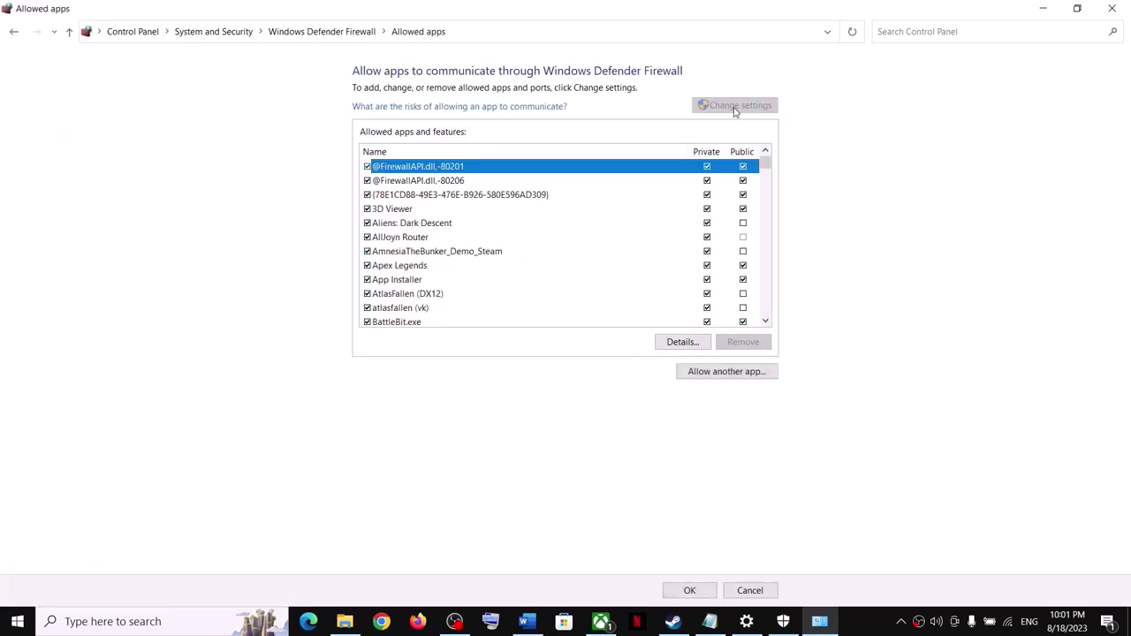
click(707, 372)
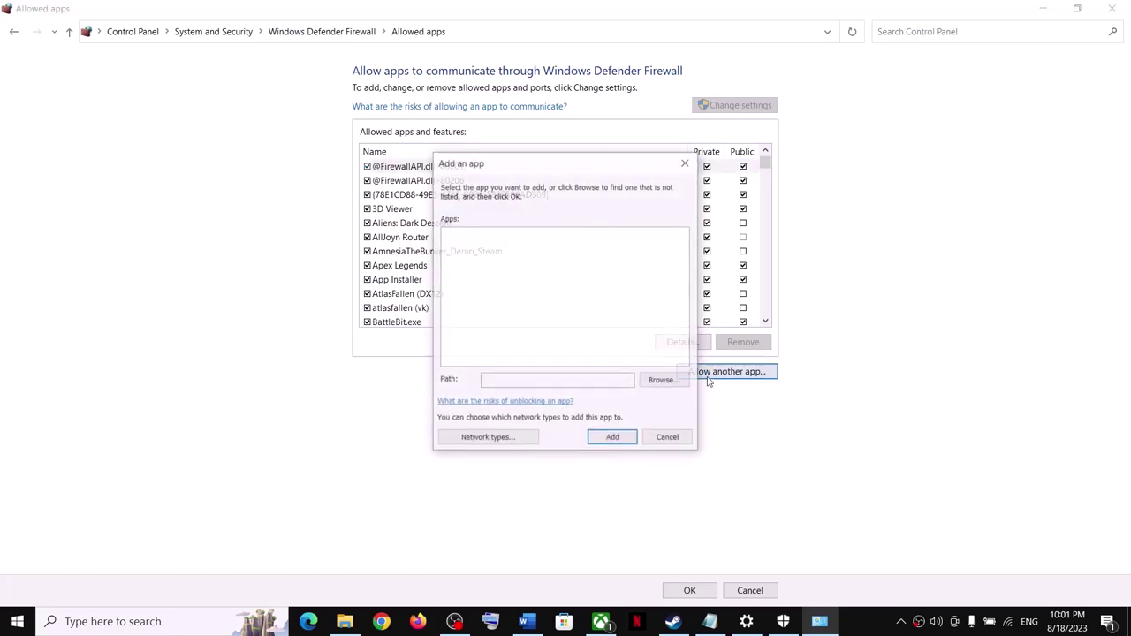
click(651, 382)
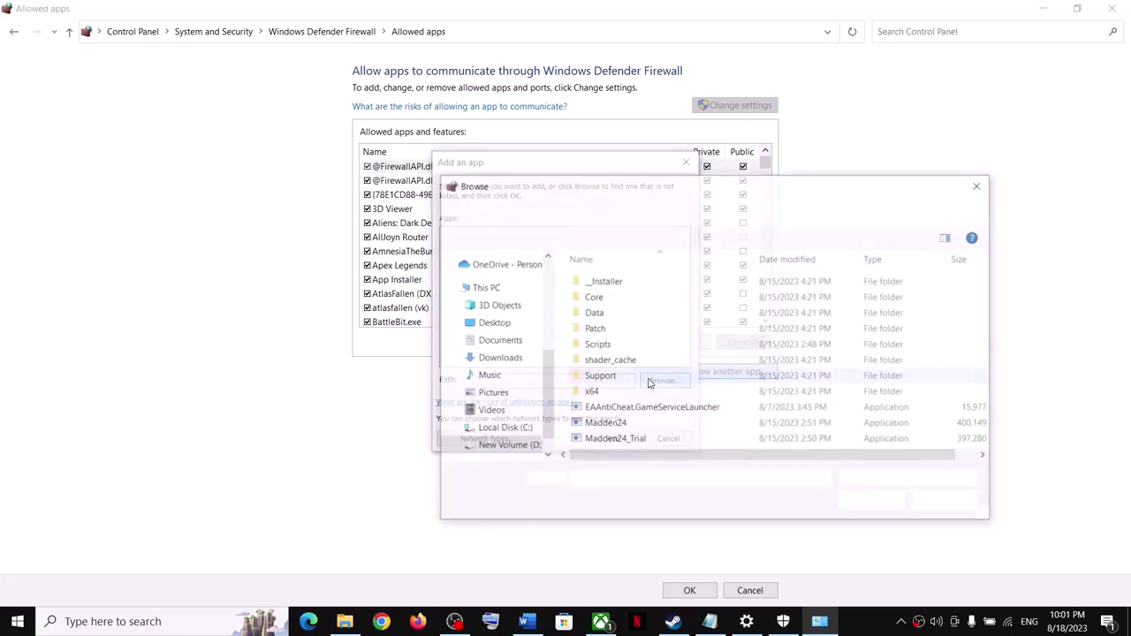
click(495, 446)
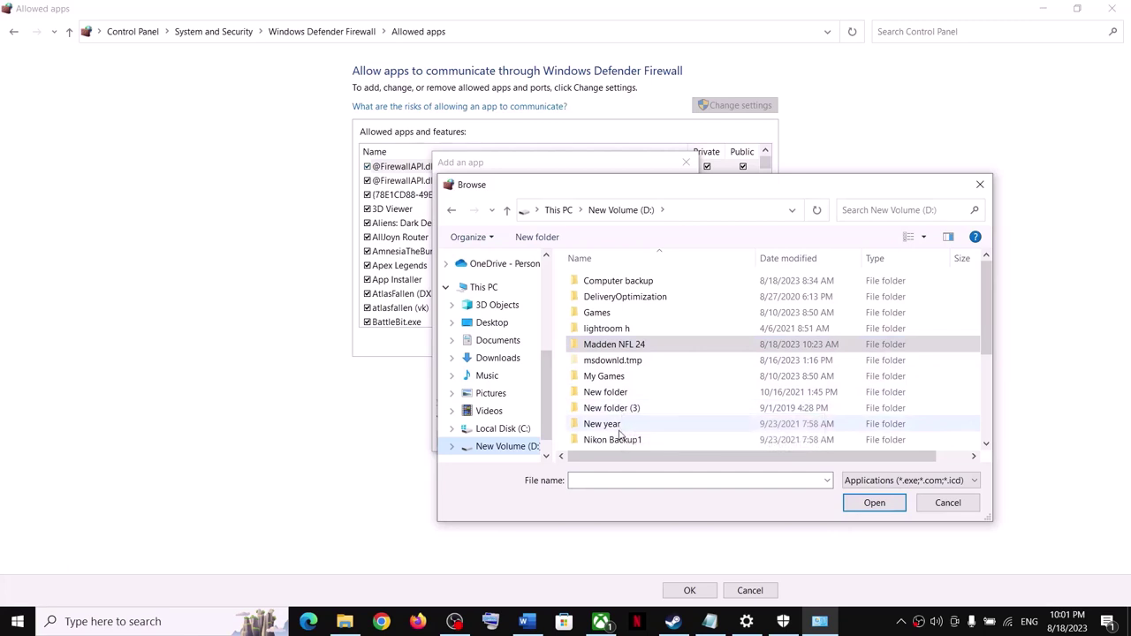
scroll(627, 394, down, 2)
double_click(619, 397)
double_click(603, 281)
double_click(601, 282)
Add BBQClient from the TCSM folder, listed as BootstrapPackagedGame
click(614, 314)
double_click(622, 317)
click(591, 332)
click(874, 503)
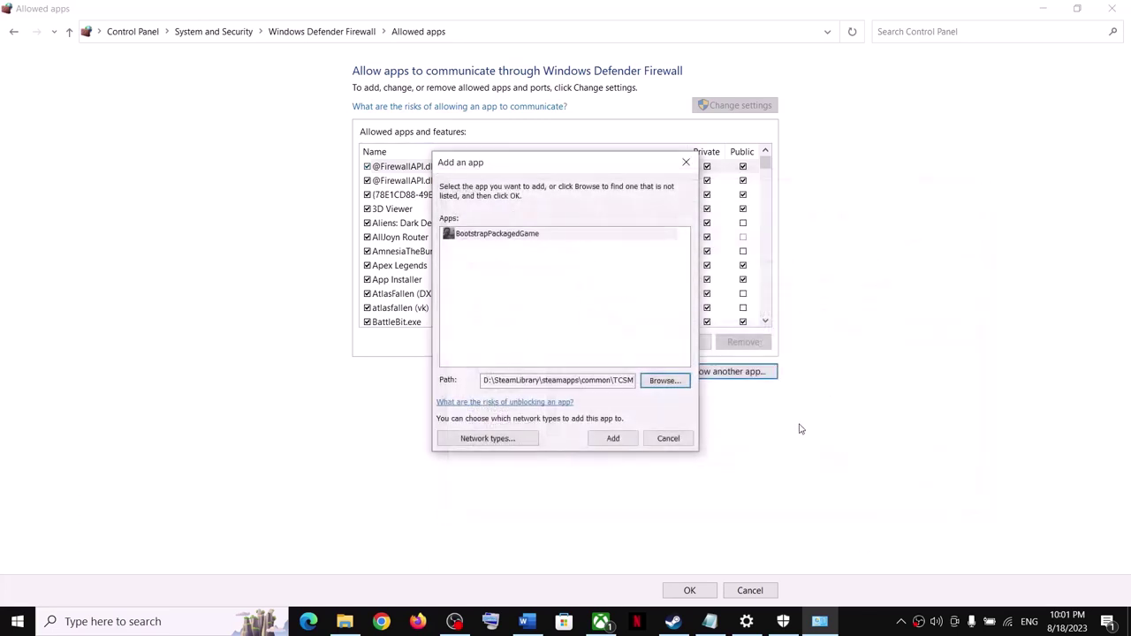
click(612, 439)
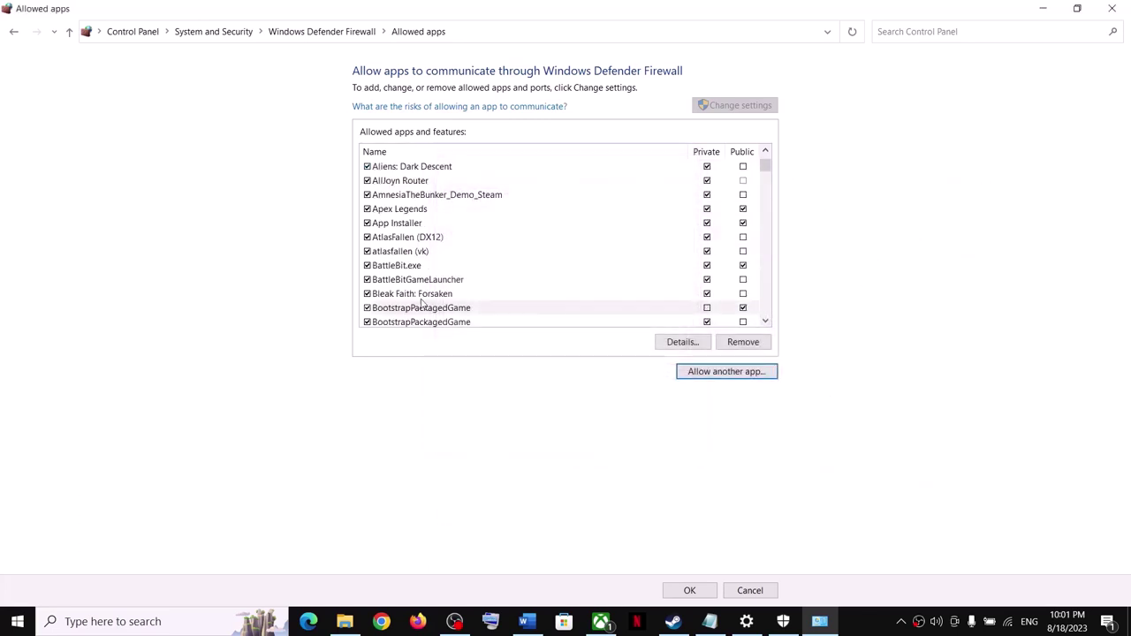
Try adding start_protected_game, which is already listed as the Easy Anti-Cheat bootstrapper
click(709, 379)
click(664, 380)
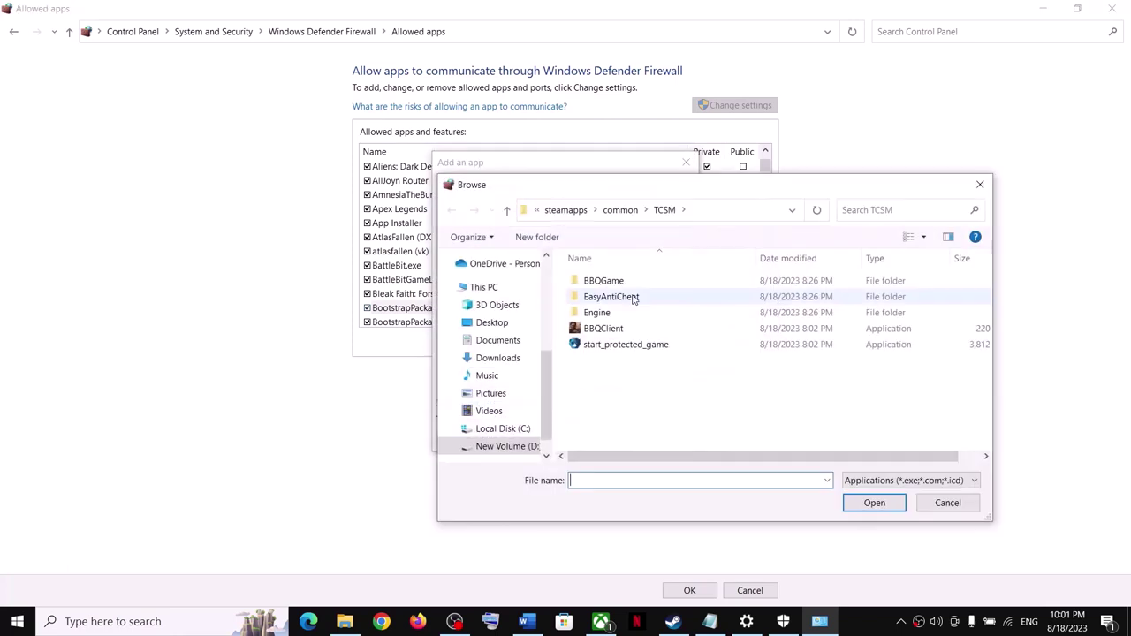
click(597, 348)
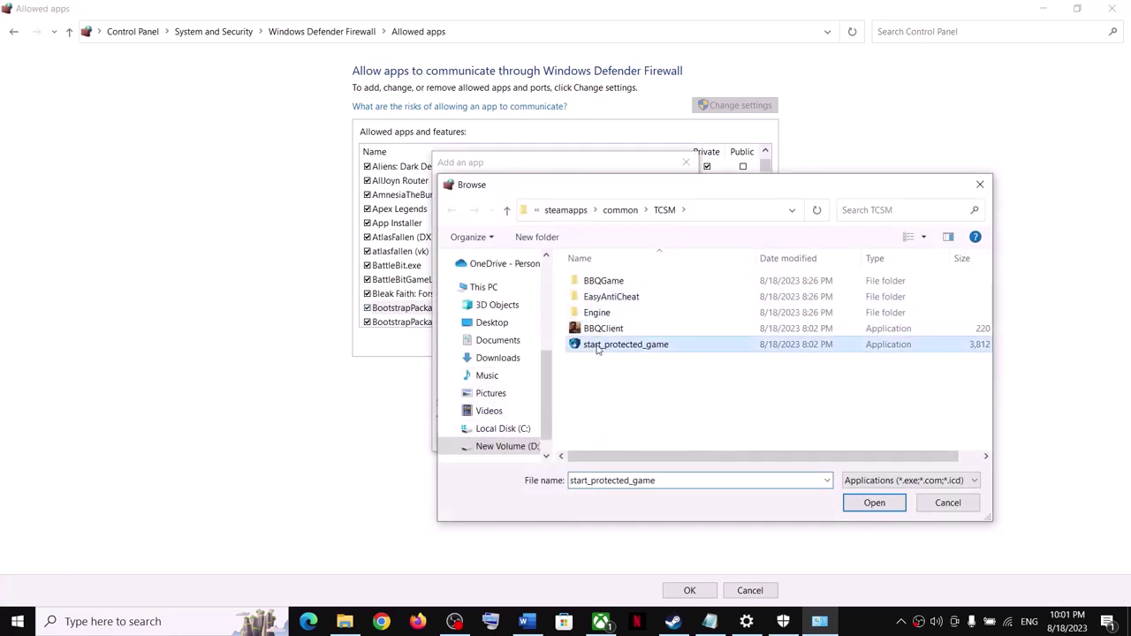
click(853, 505)
click(631, 442)
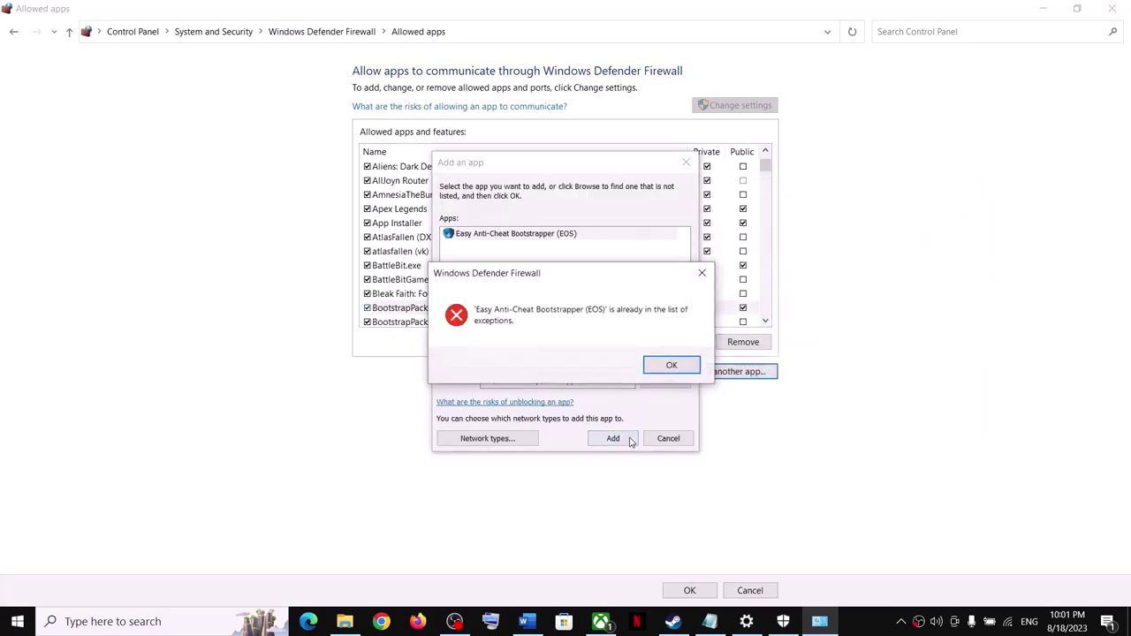
click(670, 365)
Add BBQGame\Binaries\Win64\BBQClient-Win64-Shipping as The Texas Chain Saw Massacre and save the list
click(665, 380)
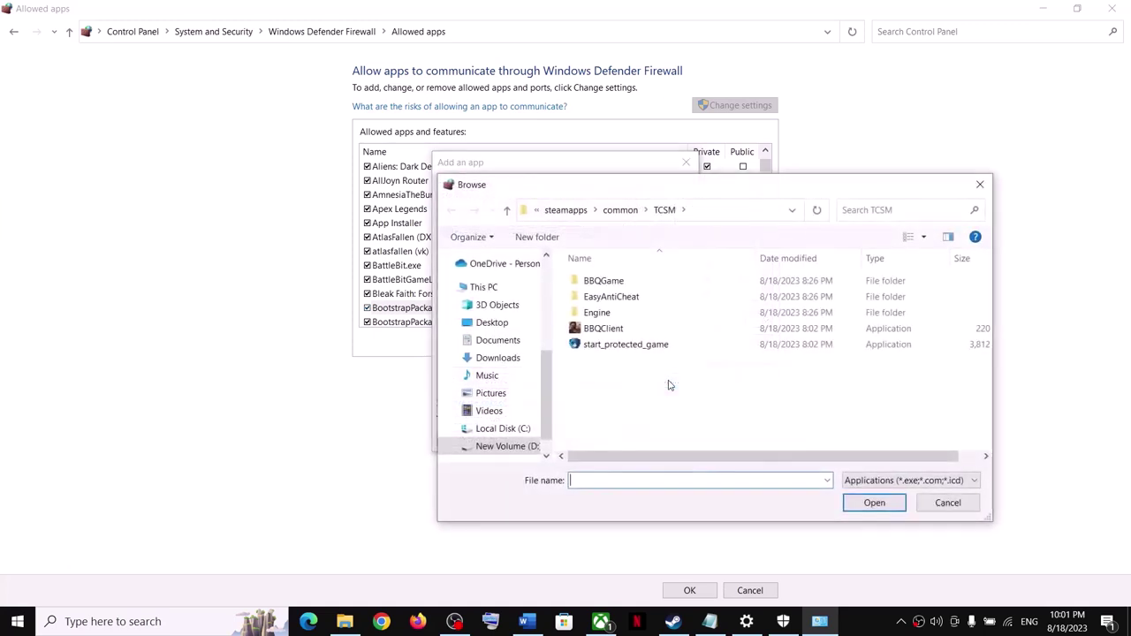
double_click(608, 283)
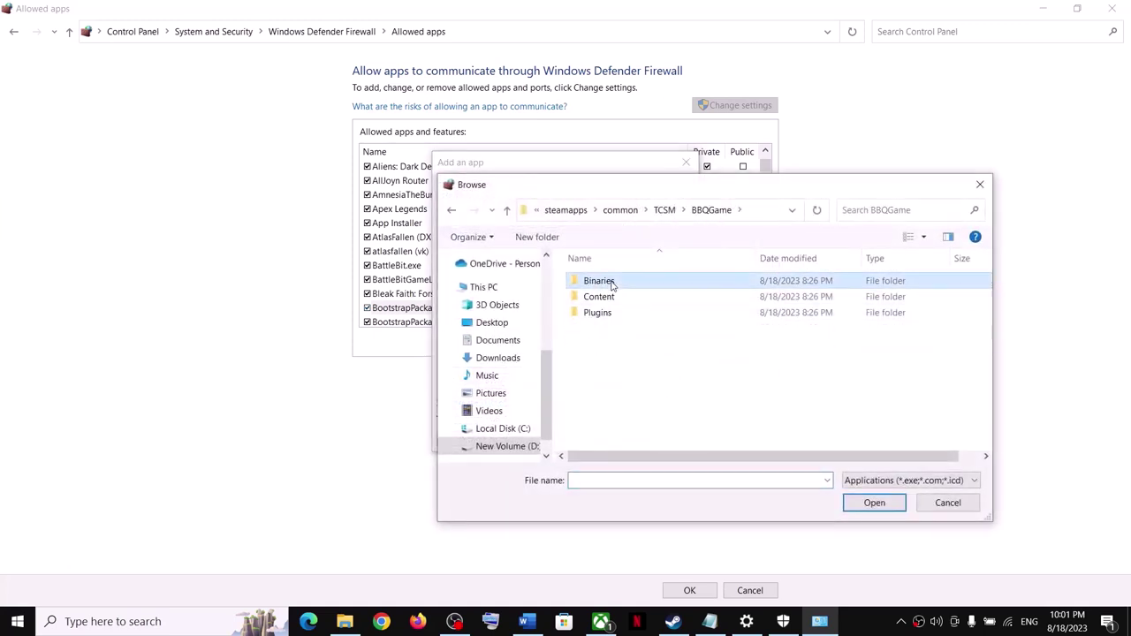
double_click(610, 283)
double_click(611, 283)
click(618, 283)
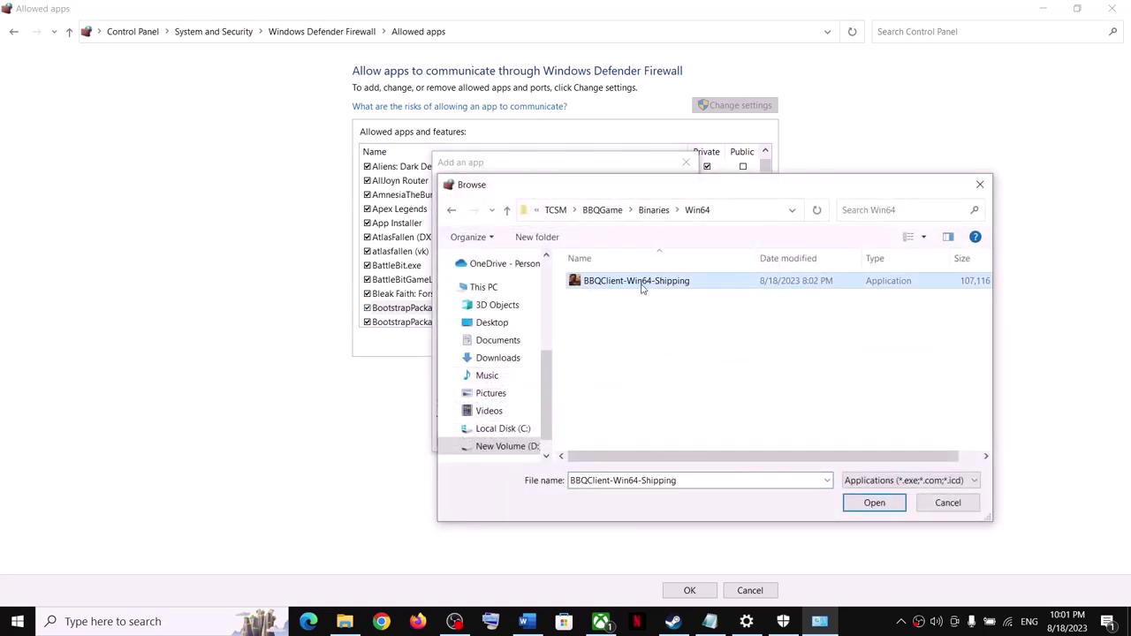
click(875, 503)
click(624, 439)
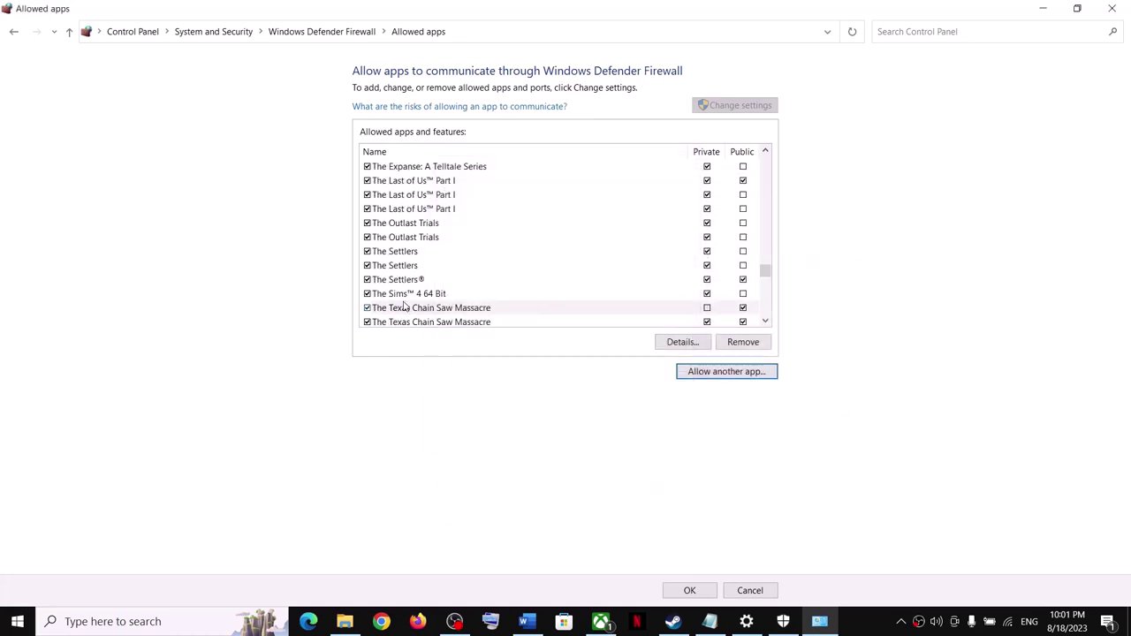
click(685, 591)
click(1111, 8)
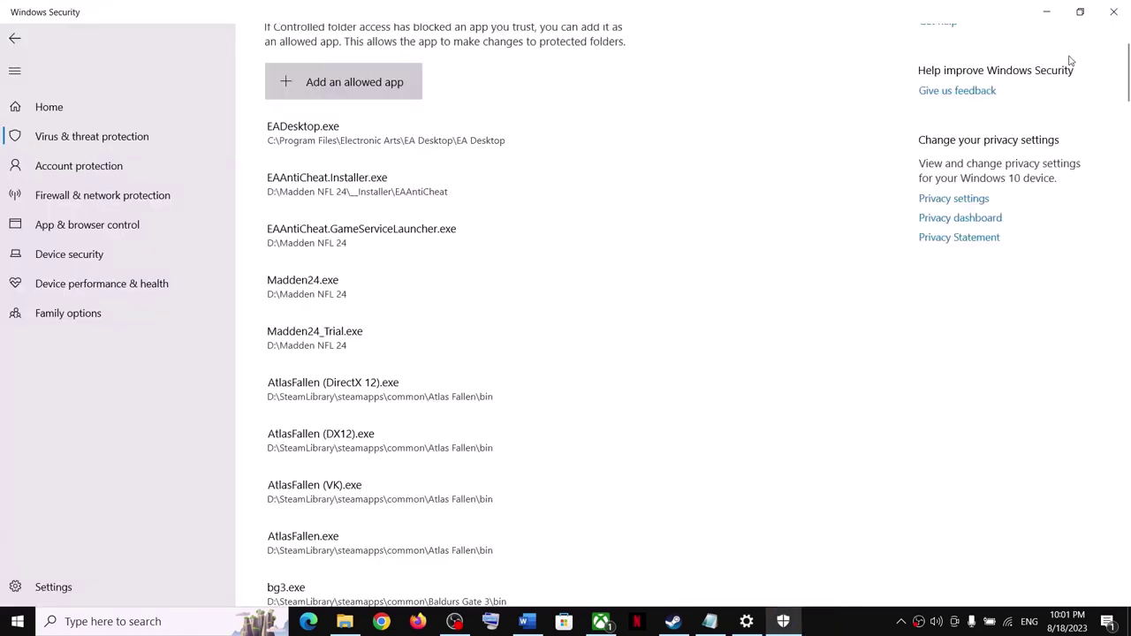
Close Windows Security and Settings and bring the Word fix guide back to the front
click(1113, 12)
click(1112, 11)
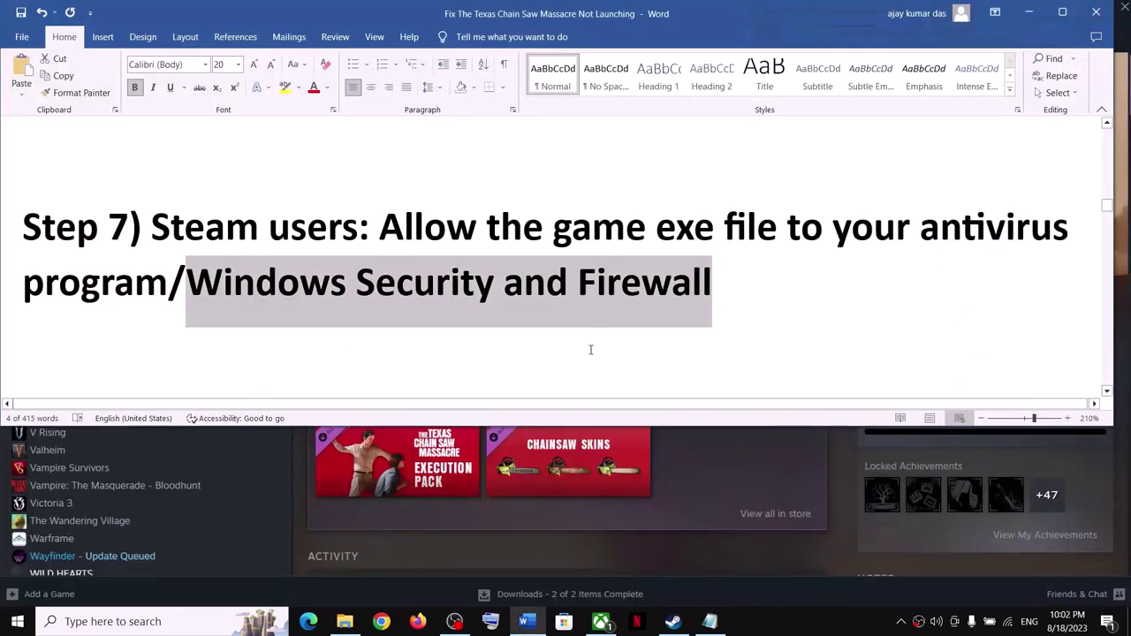
click(773, 461)
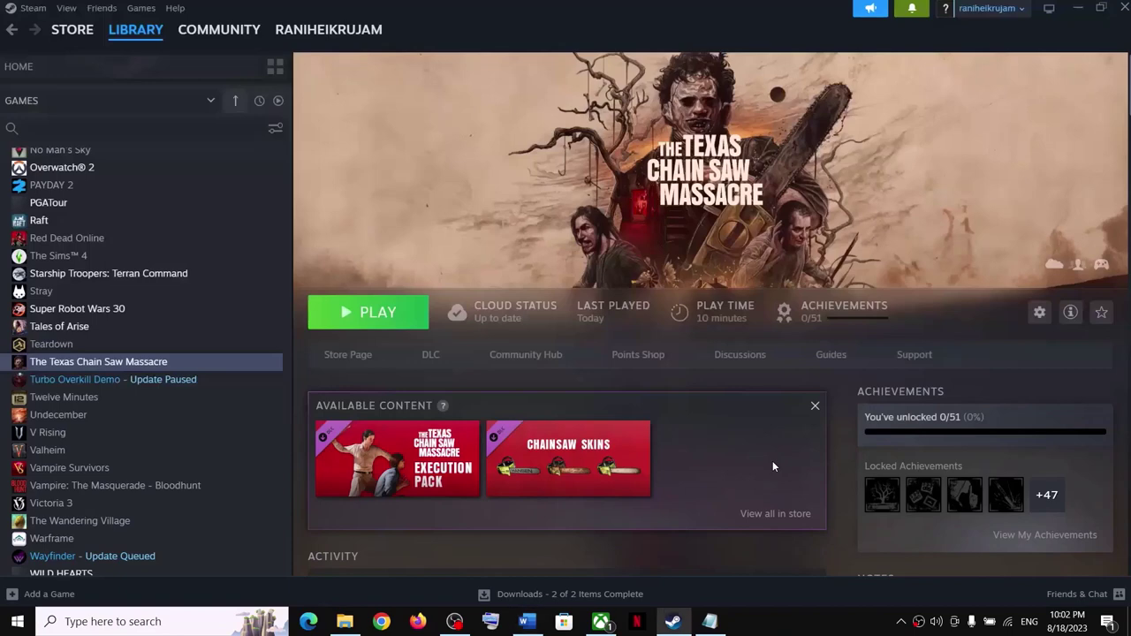
click(533, 623)
Scroll to Step 8's clean graphics-driver installation and highlight its heading and NVIDIA link
scroll(370, 278, down, 5)
scroll(369, 278, down, 1)
drag(239, 204, 703, 205)
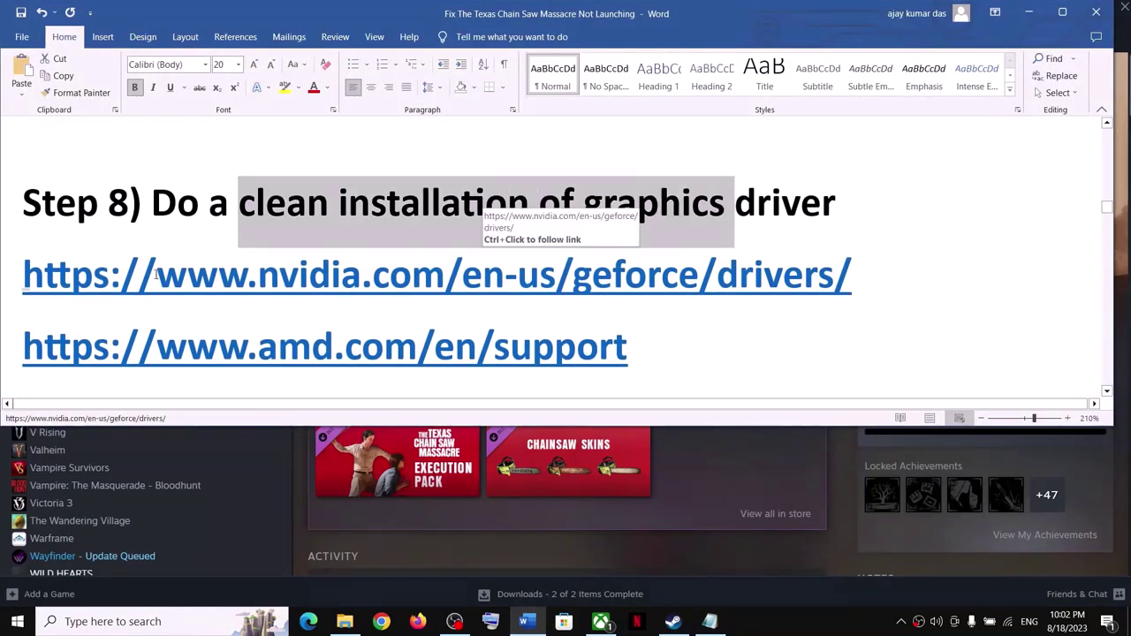
scroll(155, 274, down, 1)
drag(187, 203, 584, 223)
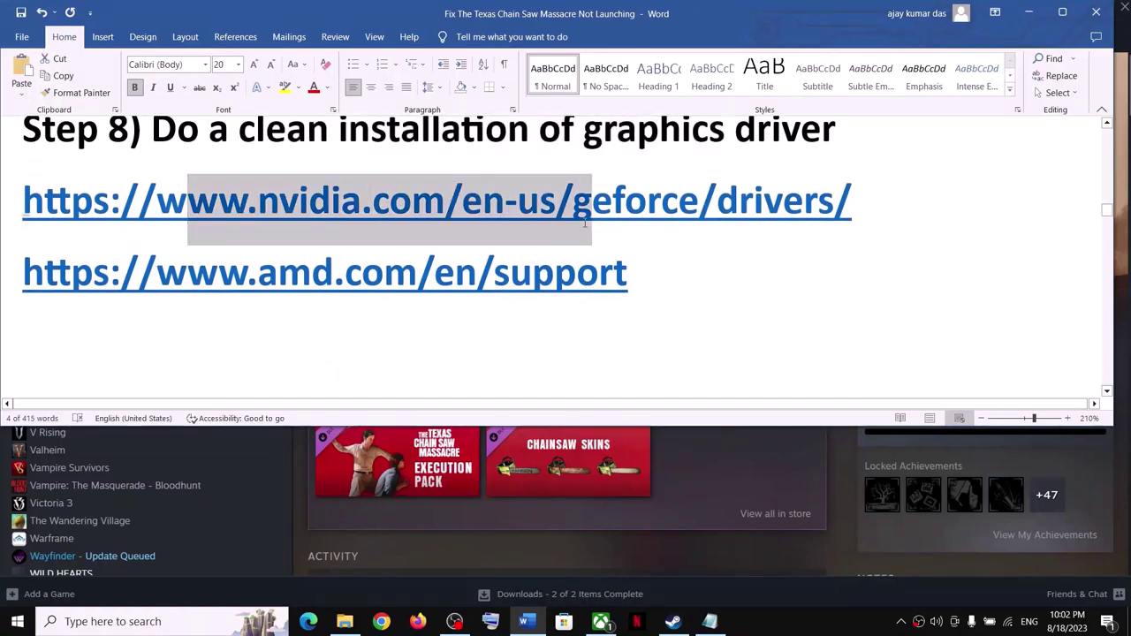
drag(139, 274, 434, 276)
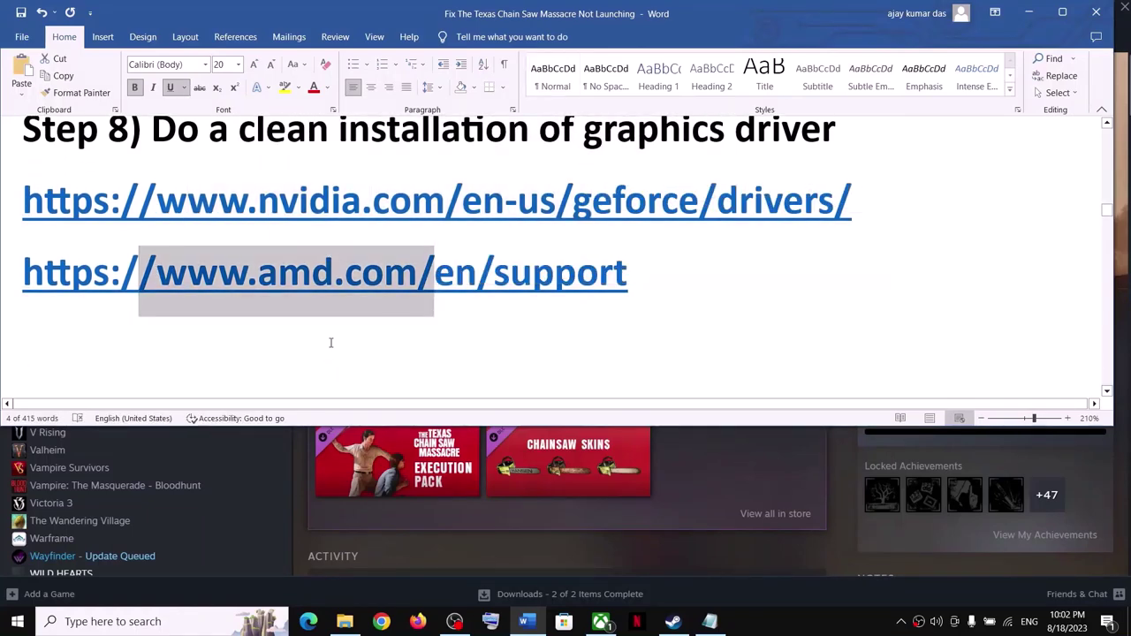
scroll(331, 341, up, 1)
drag(297, 281, 644, 276)
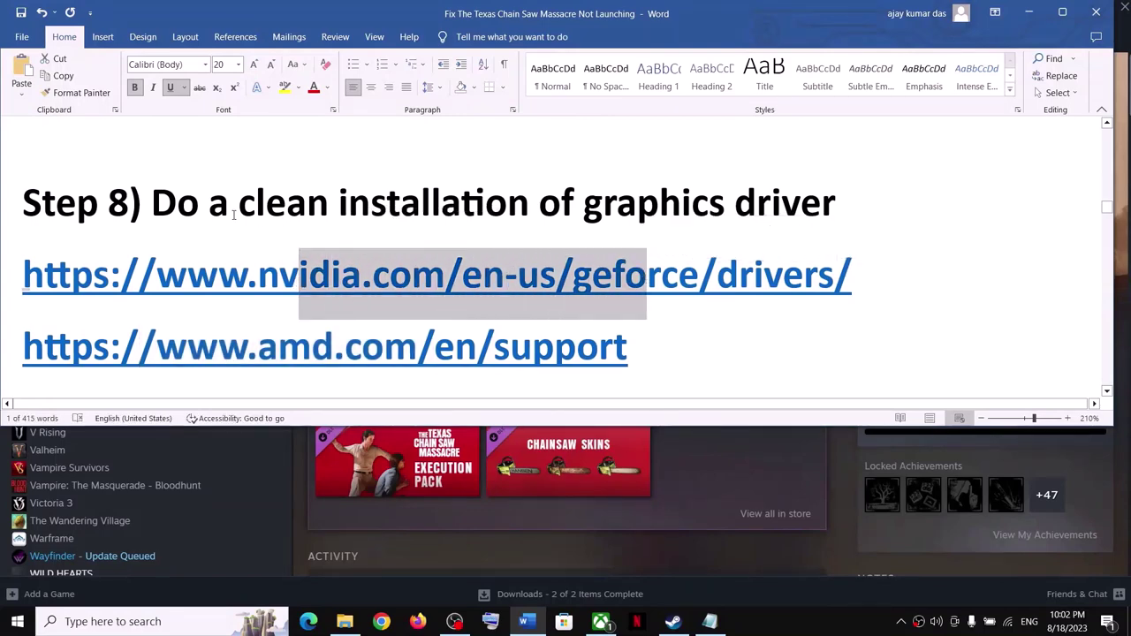
drag(202, 206, 840, 208)
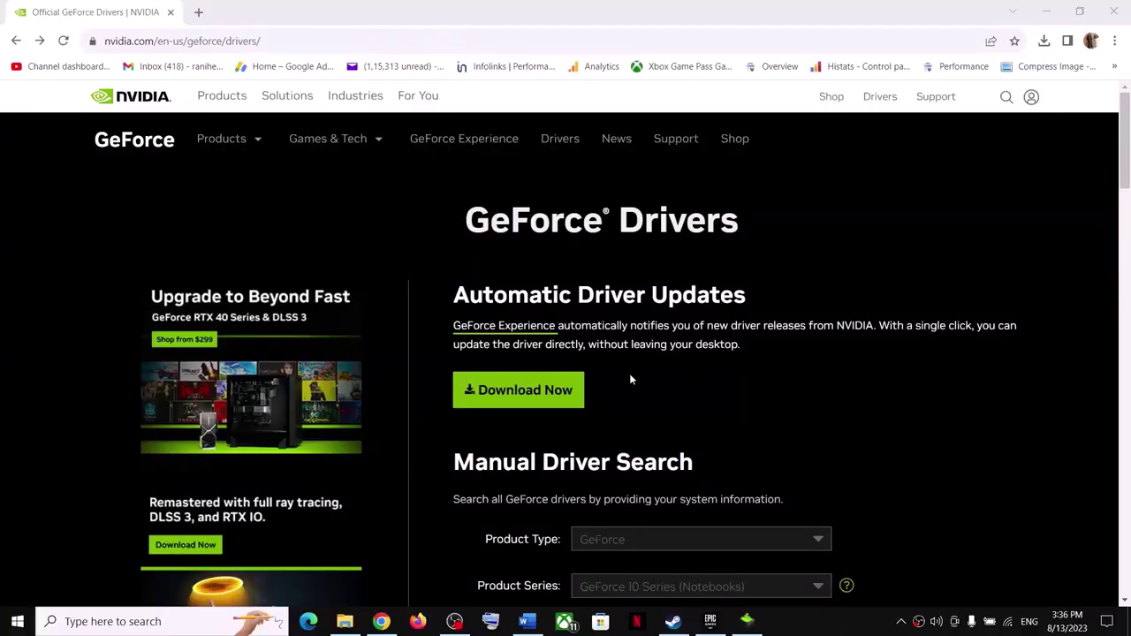
Search drivers for GeForce 10 Series (Notebooks), GTX 1050, Windows 10 64-Bit
scroll(770, 387, down, 3)
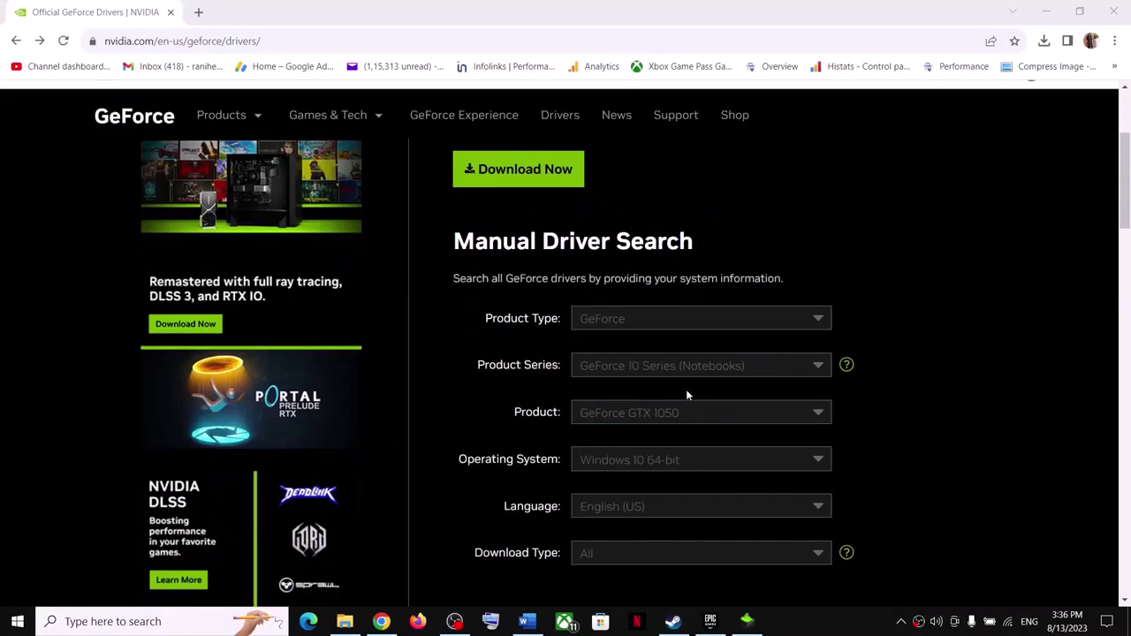
click(671, 370)
scroll(684, 508, down, 4)
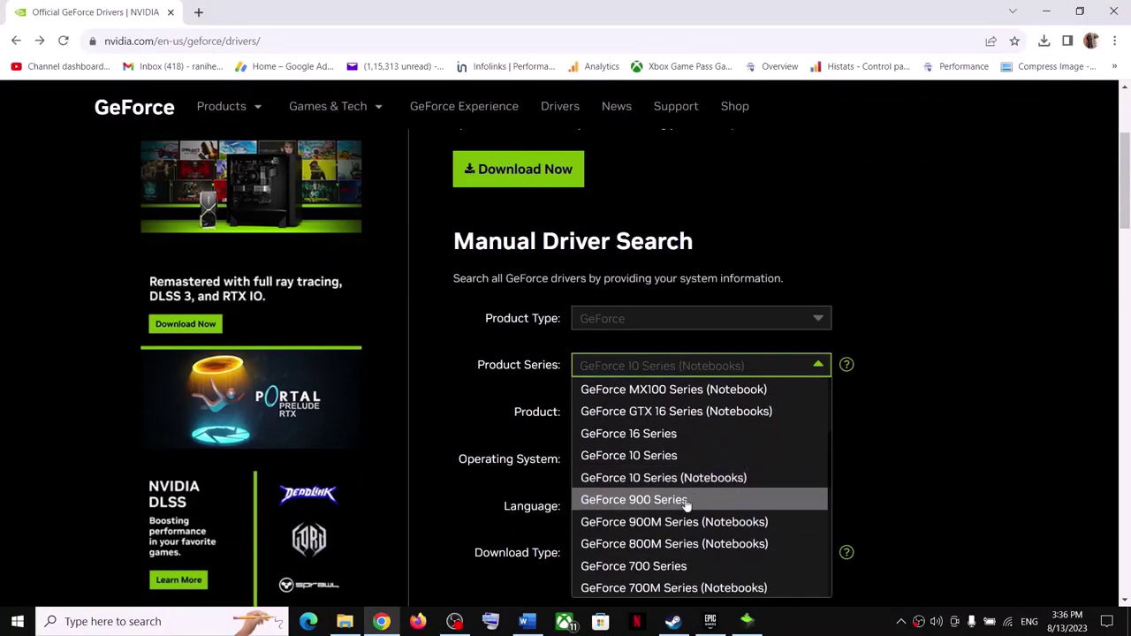
click(707, 482)
click(689, 415)
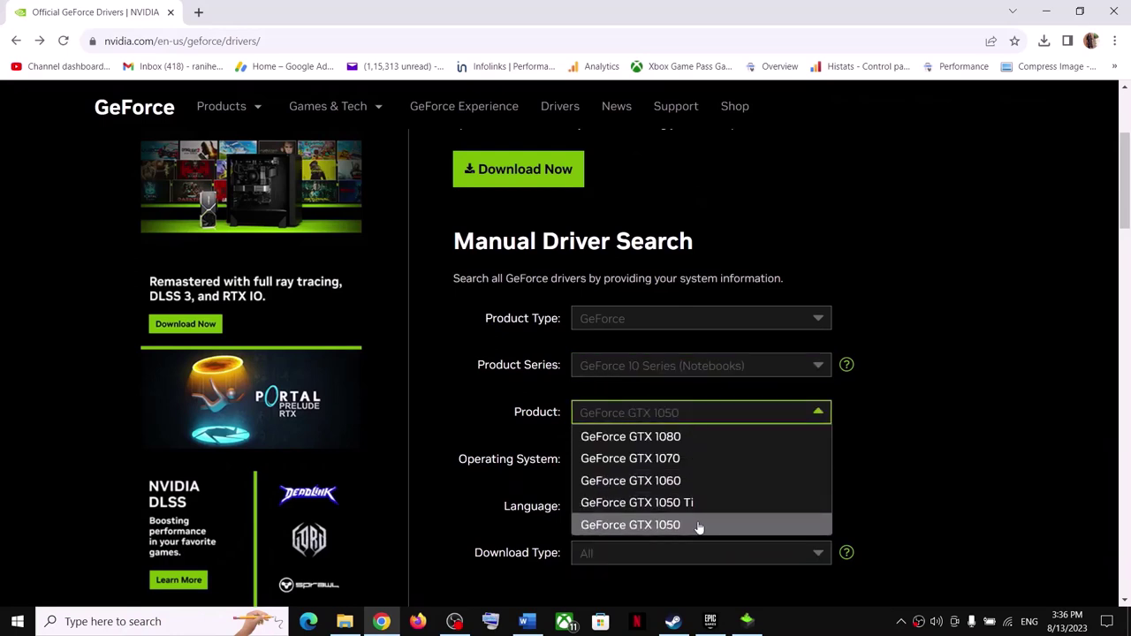
click(699, 525)
click(654, 468)
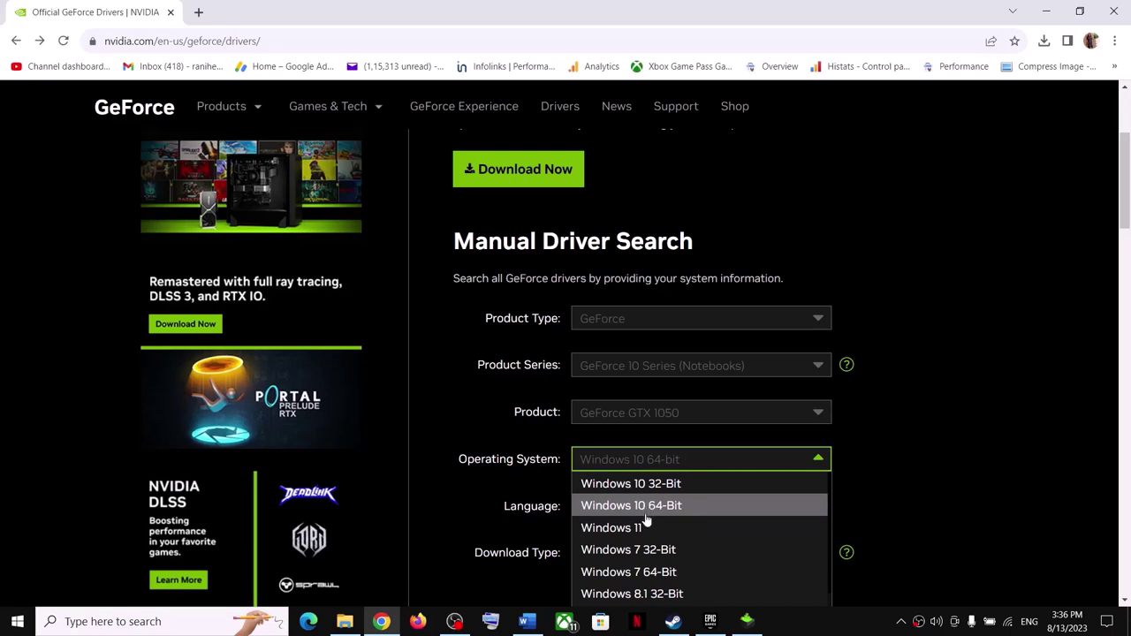
click(645, 506)
scroll(830, 473, down, 2)
click(811, 487)
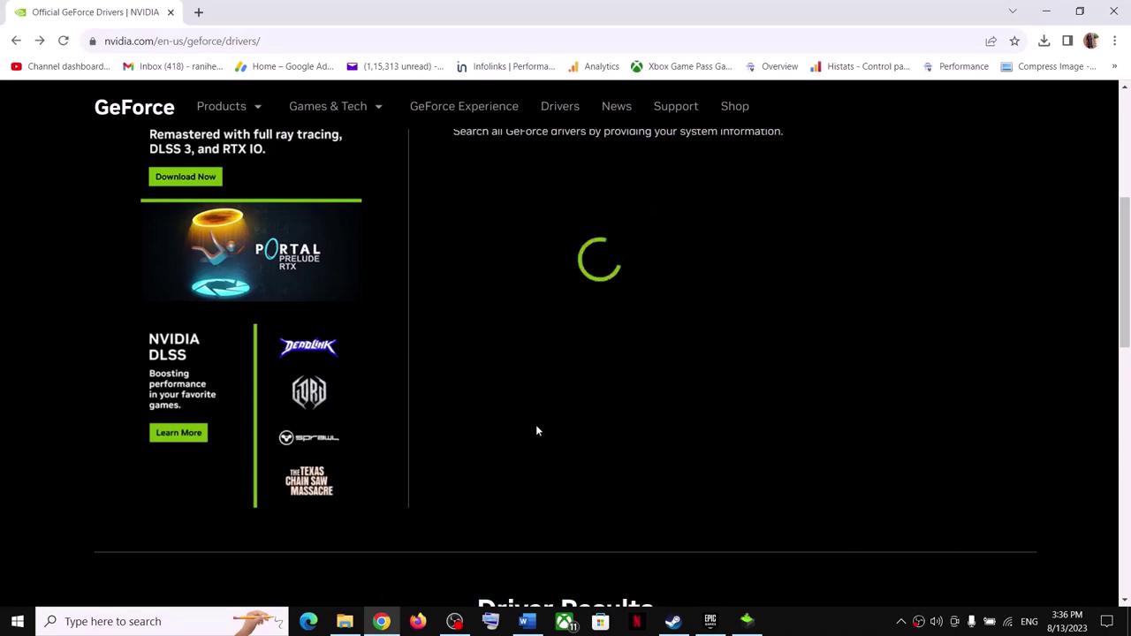
Download the 536.99 Game Ready driver
scroll(534, 424, down, 2)
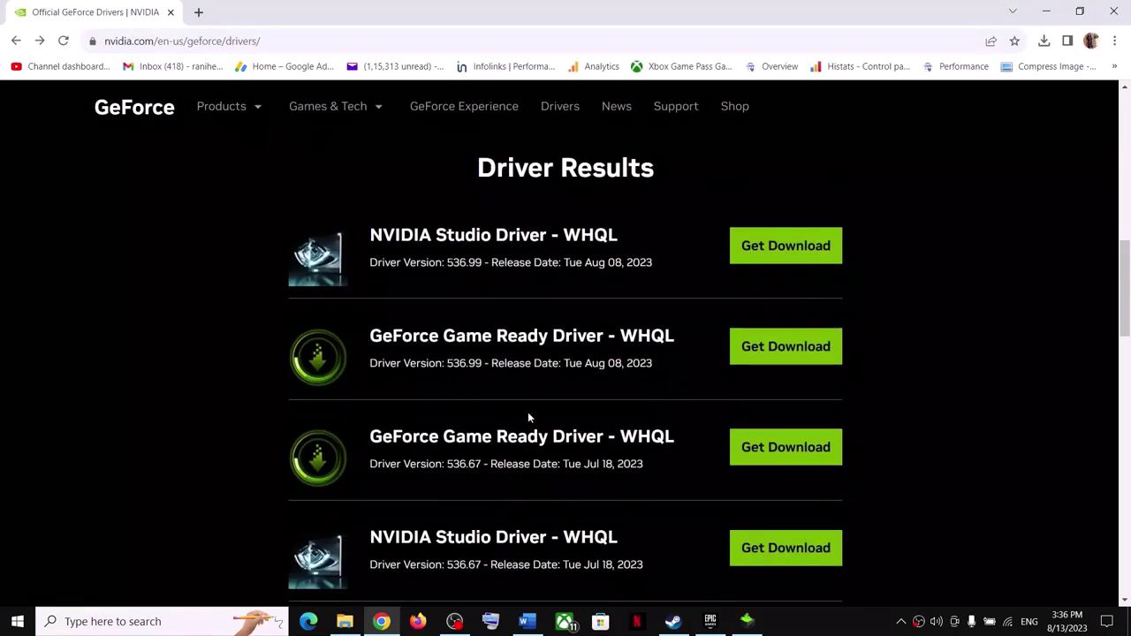
drag(371, 336, 638, 337)
drag(446, 364, 483, 363)
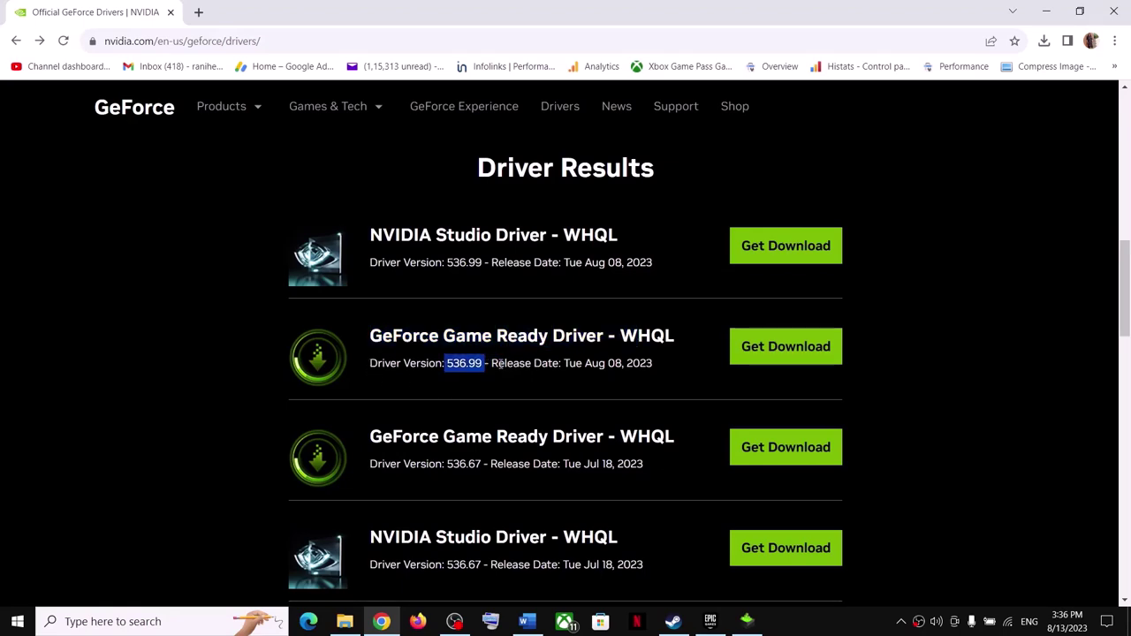
click(792, 349)
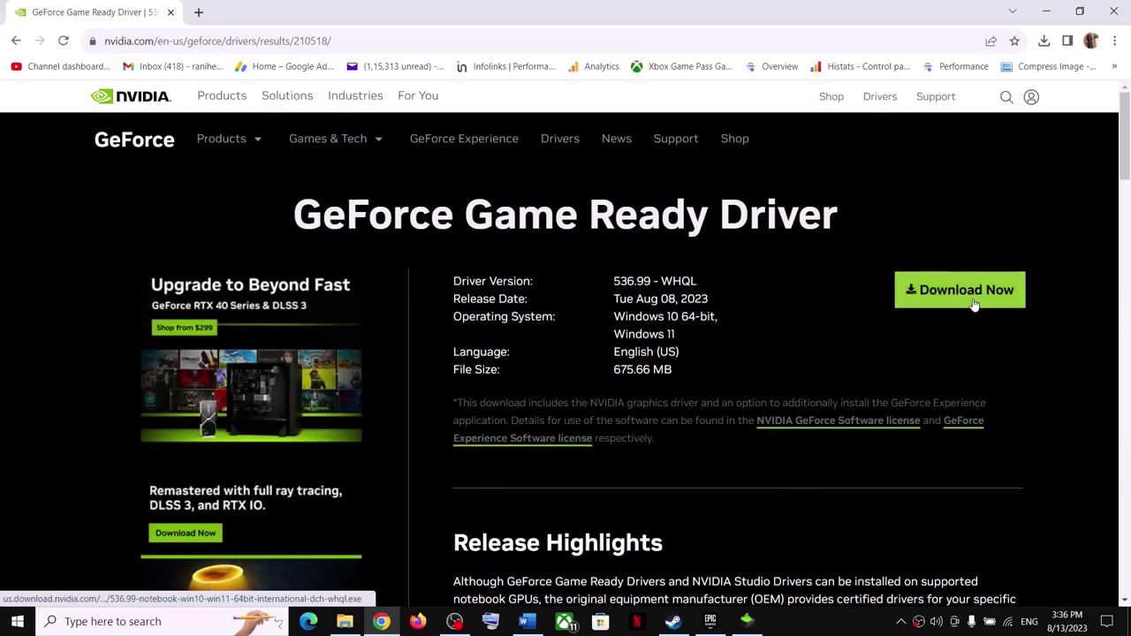
click(972, 298)
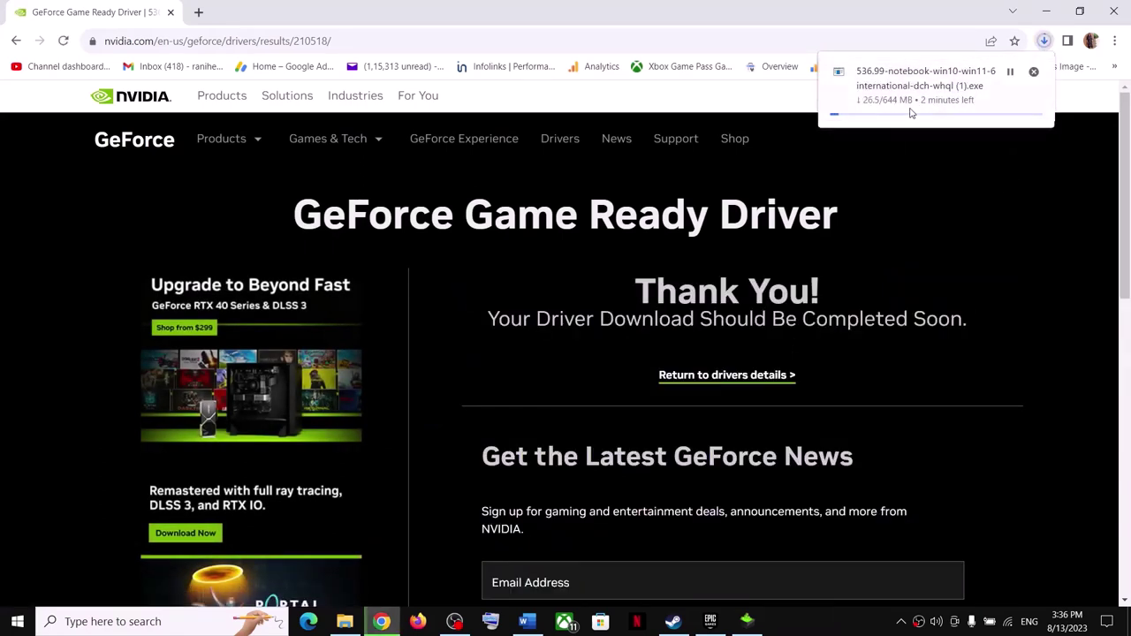
Accept the NVIDIA installer license and switch to the custom installation options
click(746, 623)
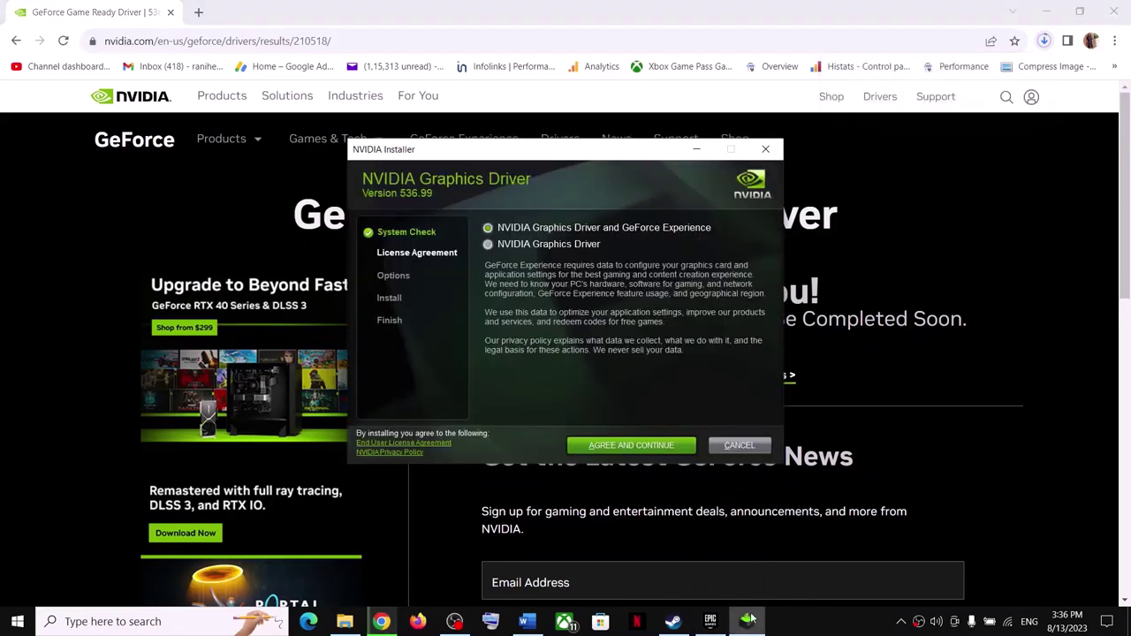
click(628, 446)
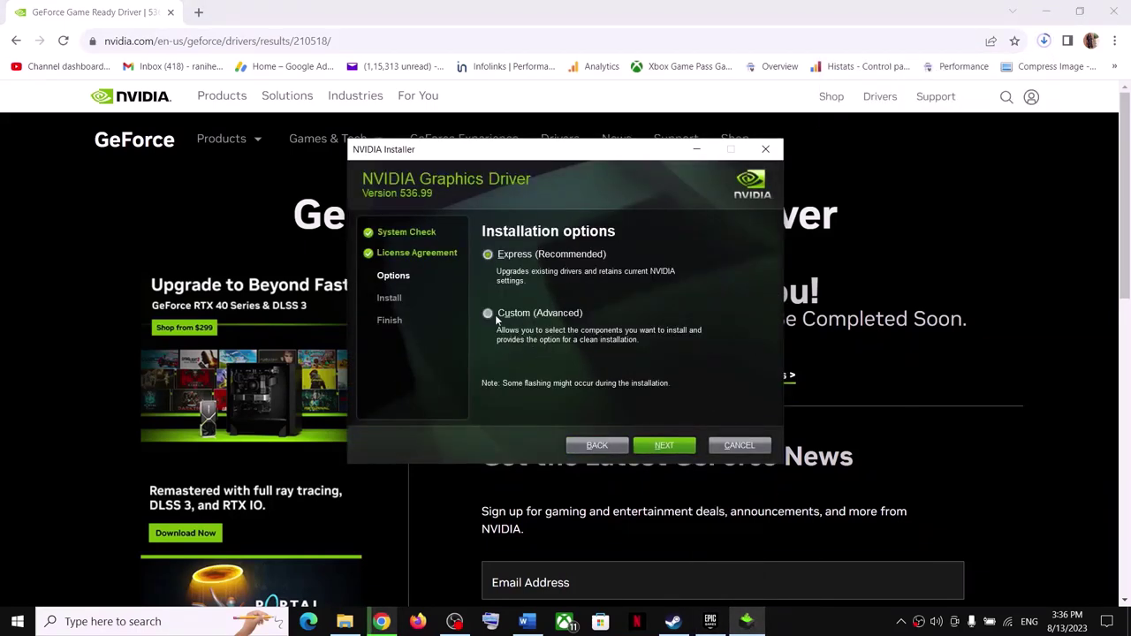
click(662, 445)
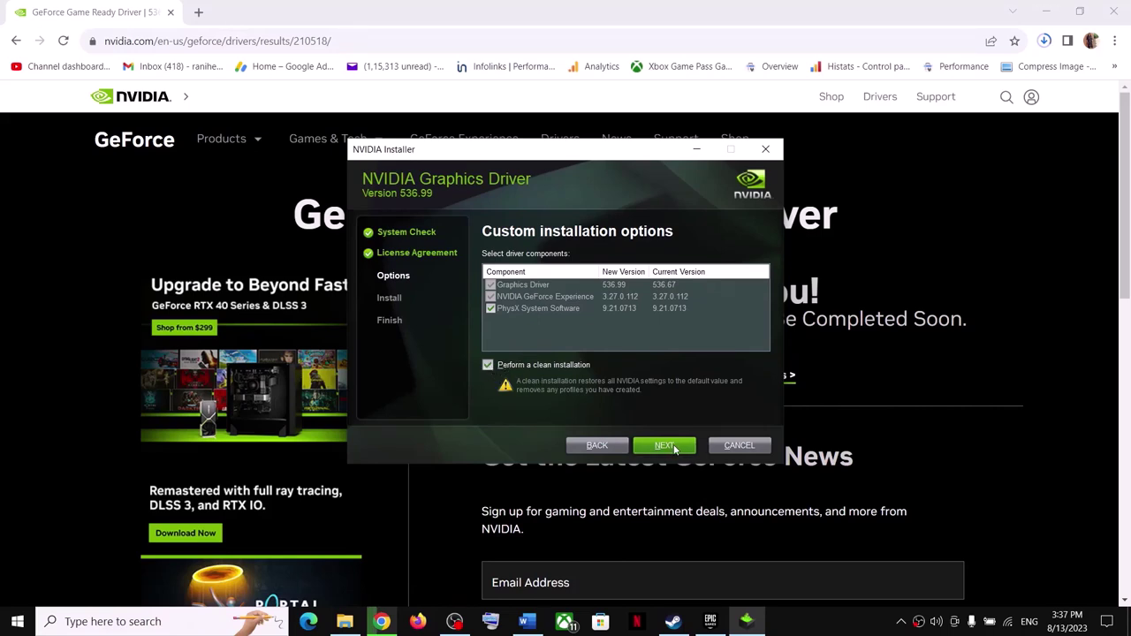
click(821, 628)
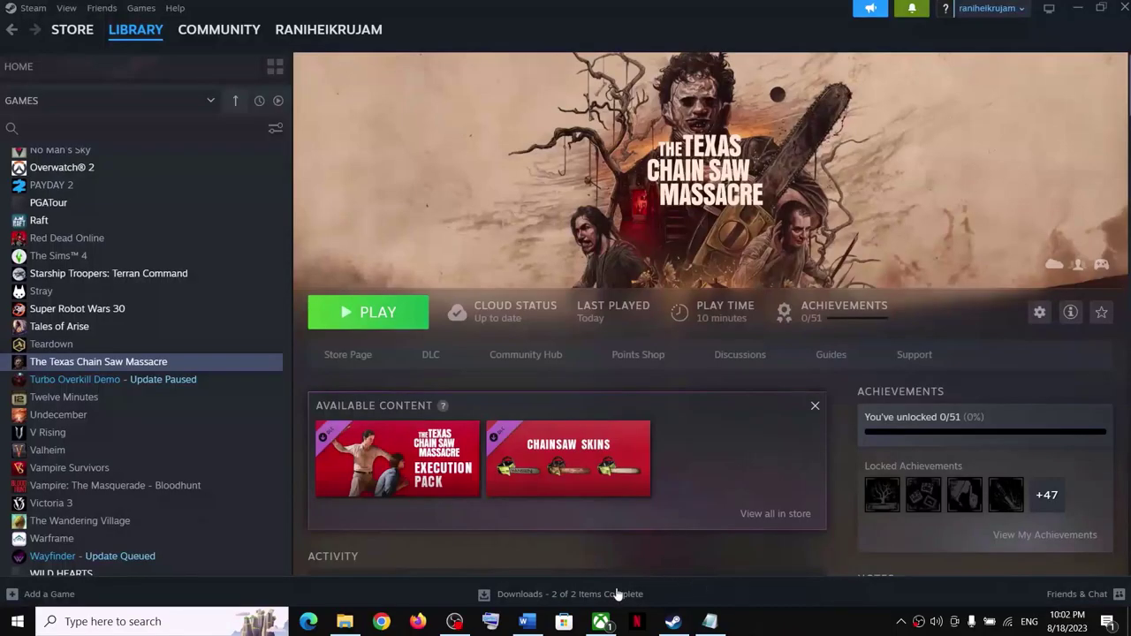
Highlight the dedicated graphics phrase in Step 9 of the Word guide
click(527, 621)
scroll(474, 272, down, 3)
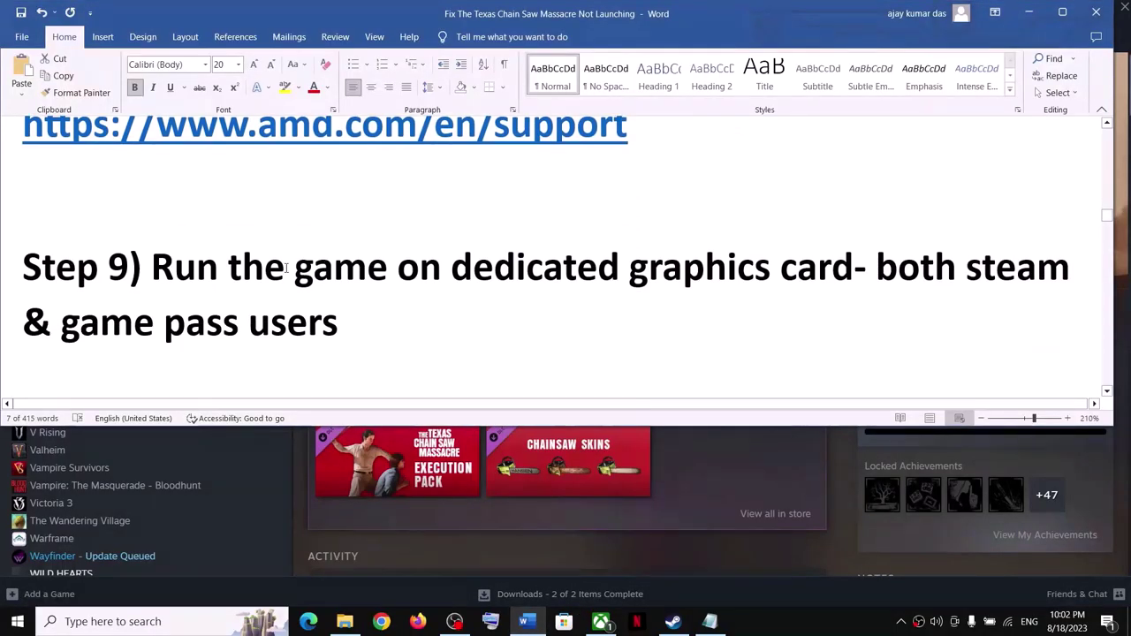
drag(229, 267, 778, 270)
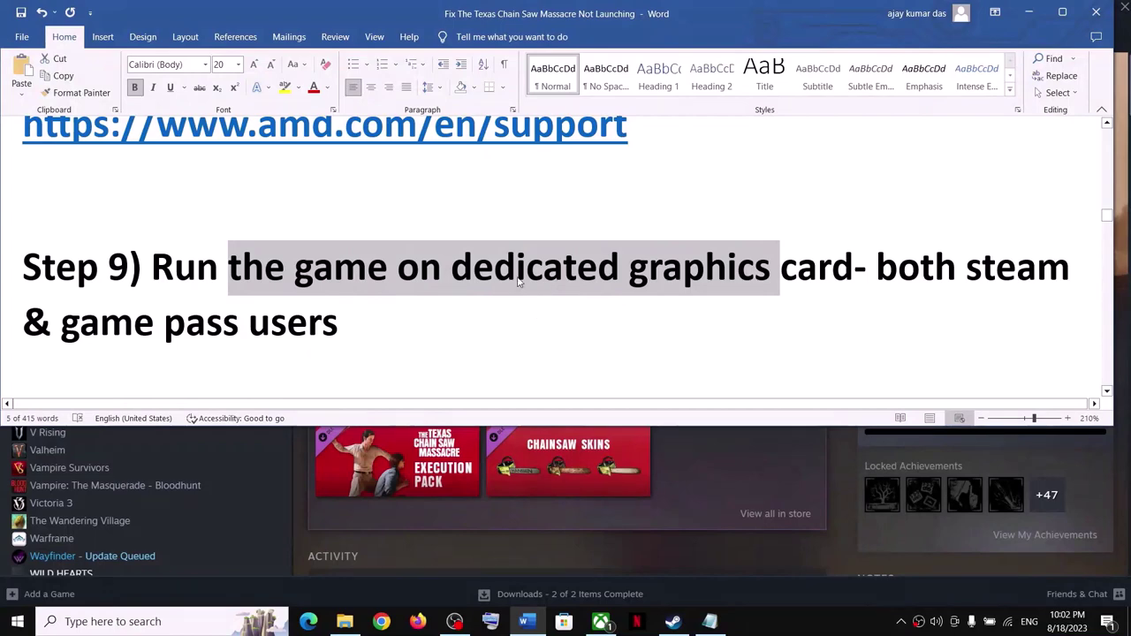
click(1028, 12)
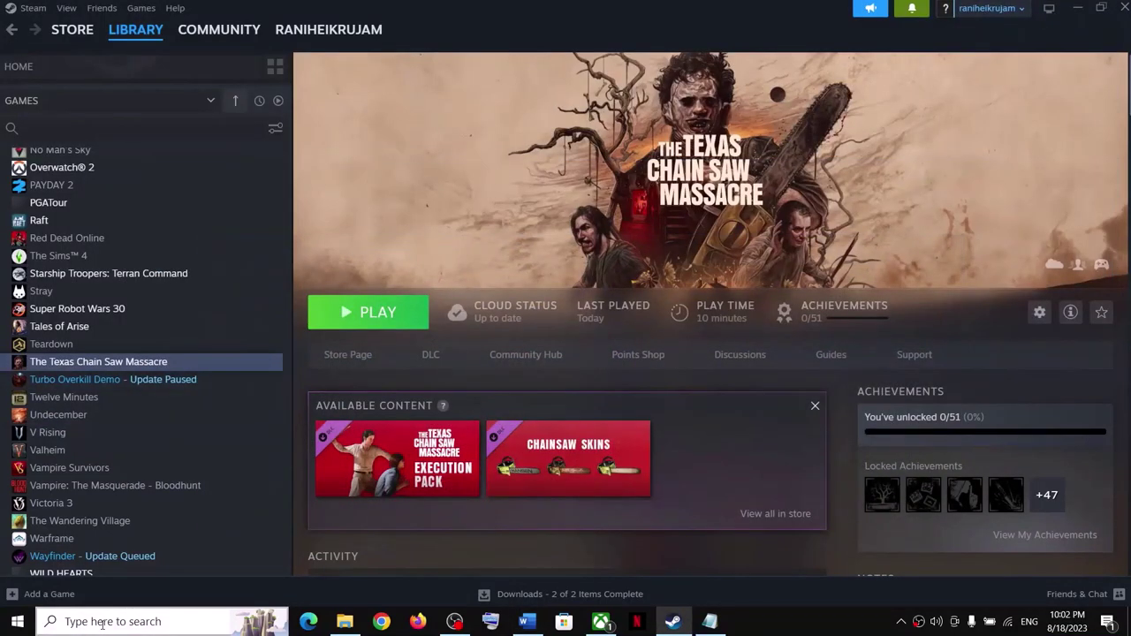
Open Graphics settings and browse to the D:\SteamLibrary\steamapps\common game folder to add an app
click(101, 624)
text(graphics settings)
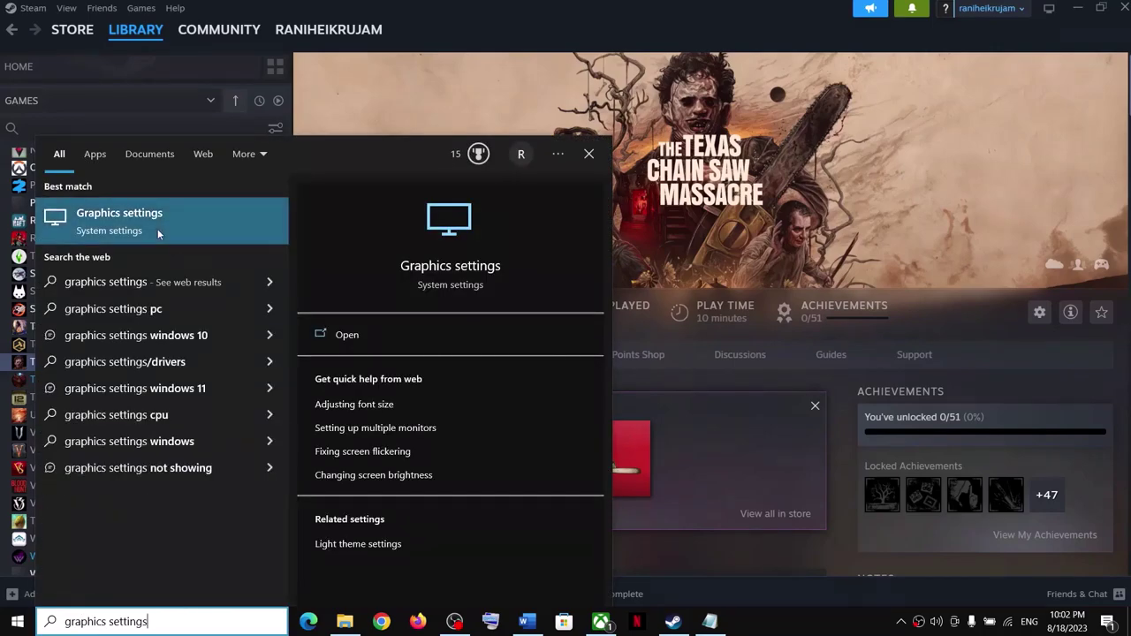
click(157, 229)
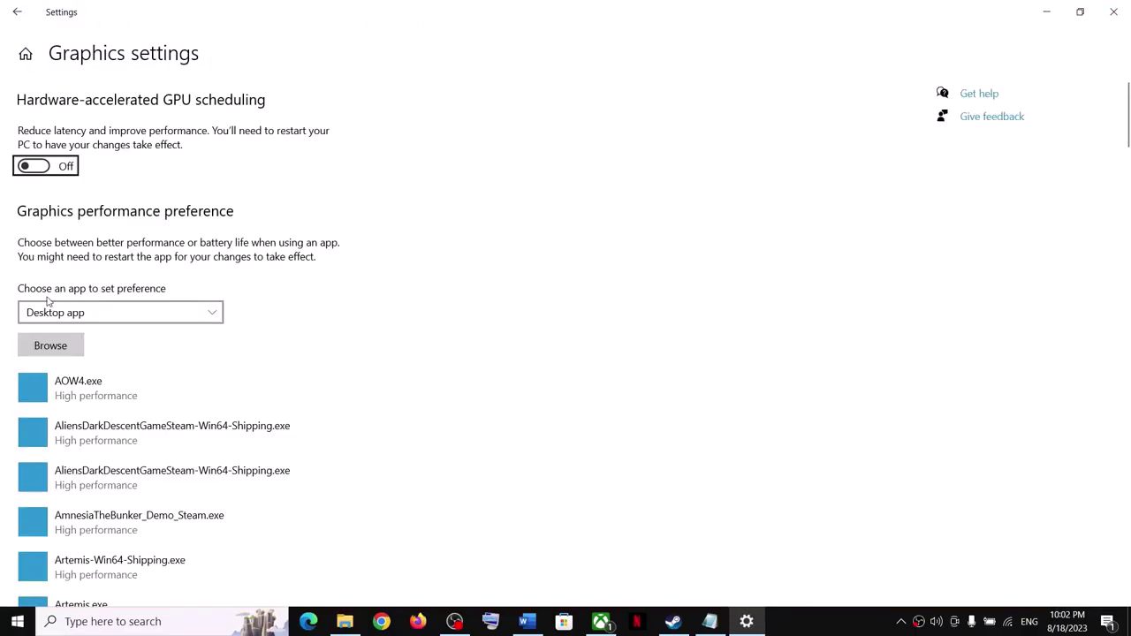
click(50, 344)
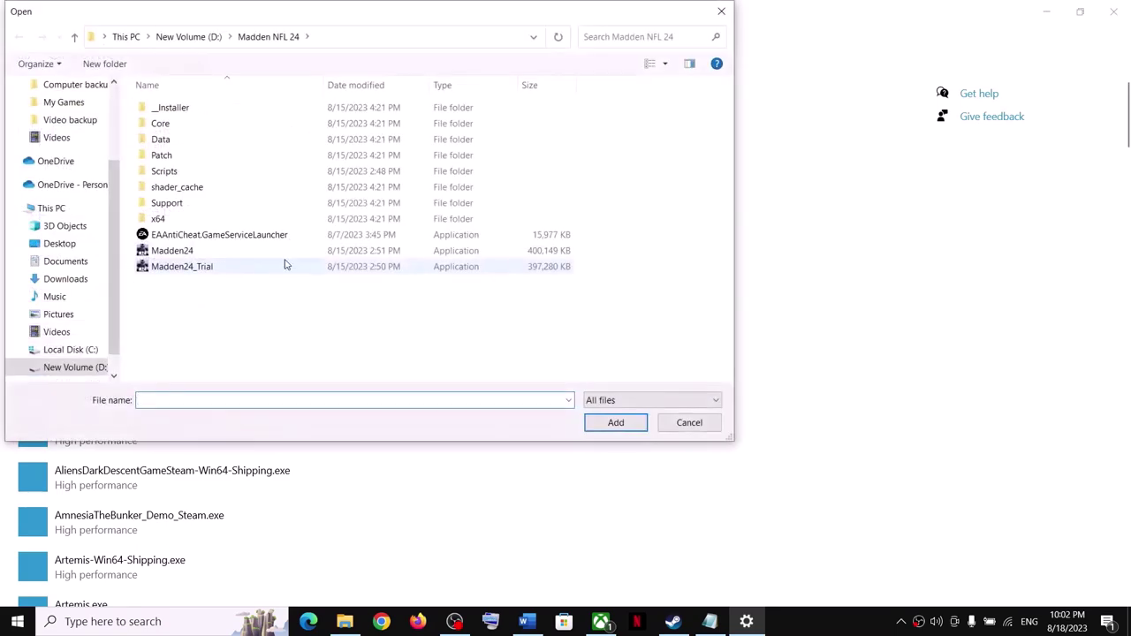
click(58, 366)
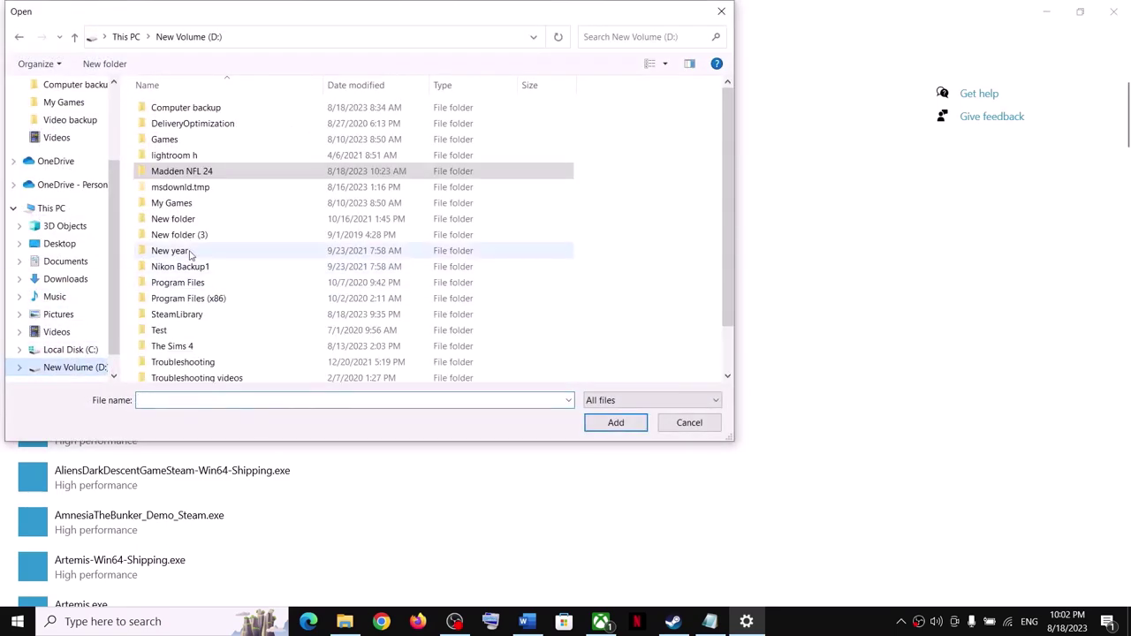
double_click(188, 315)
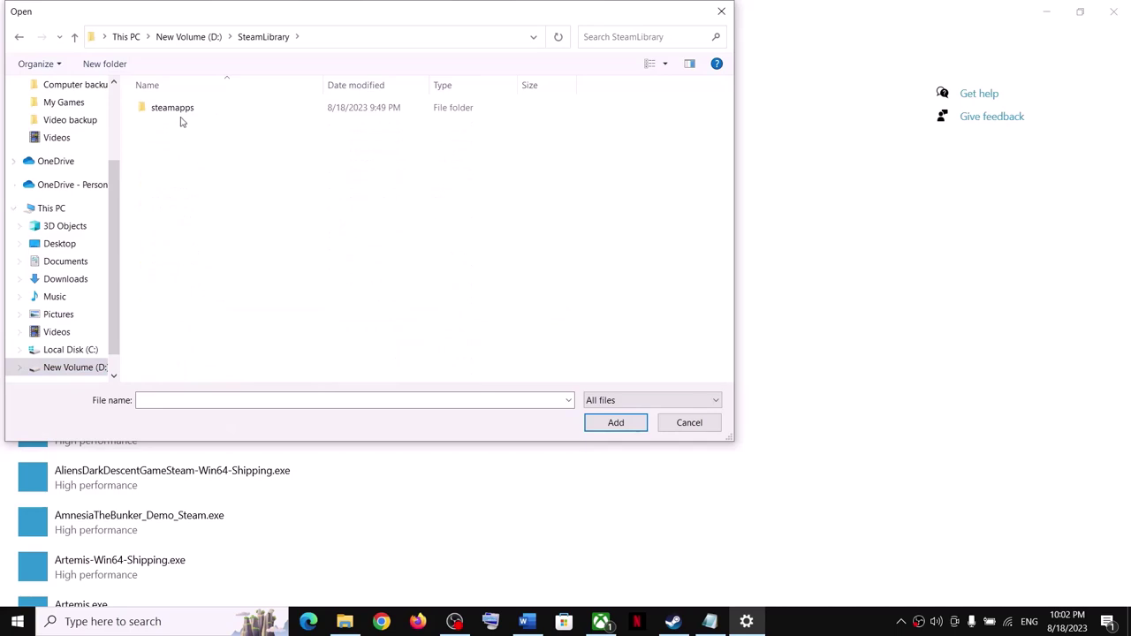
click(183, 114)
double_click(183, 114)
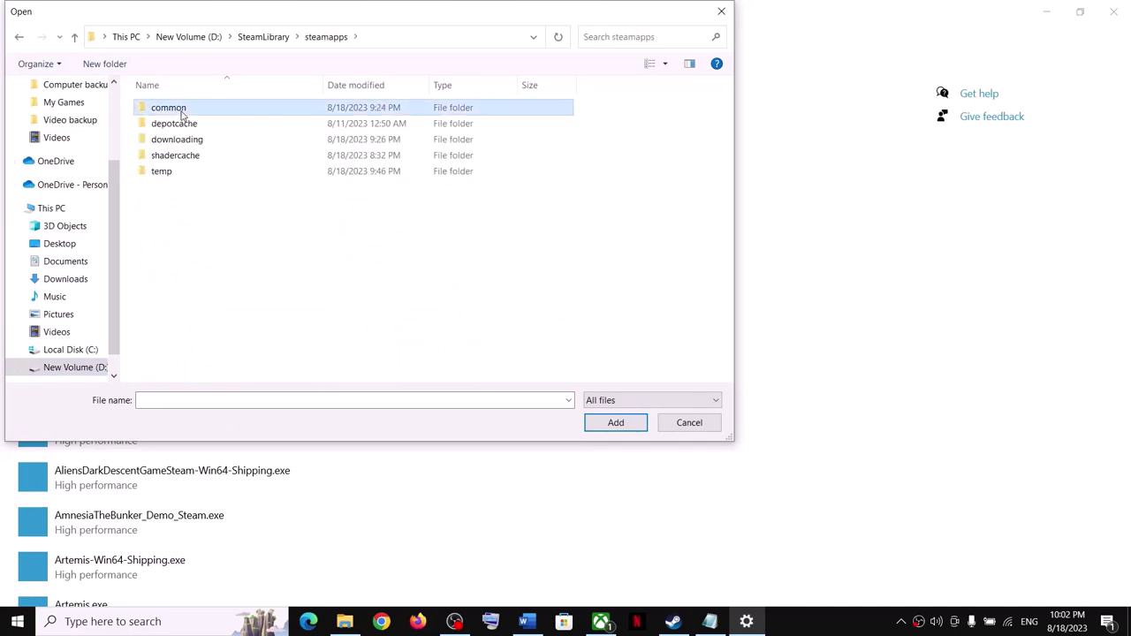
double_click(182, 113)
double_click(172, 141)
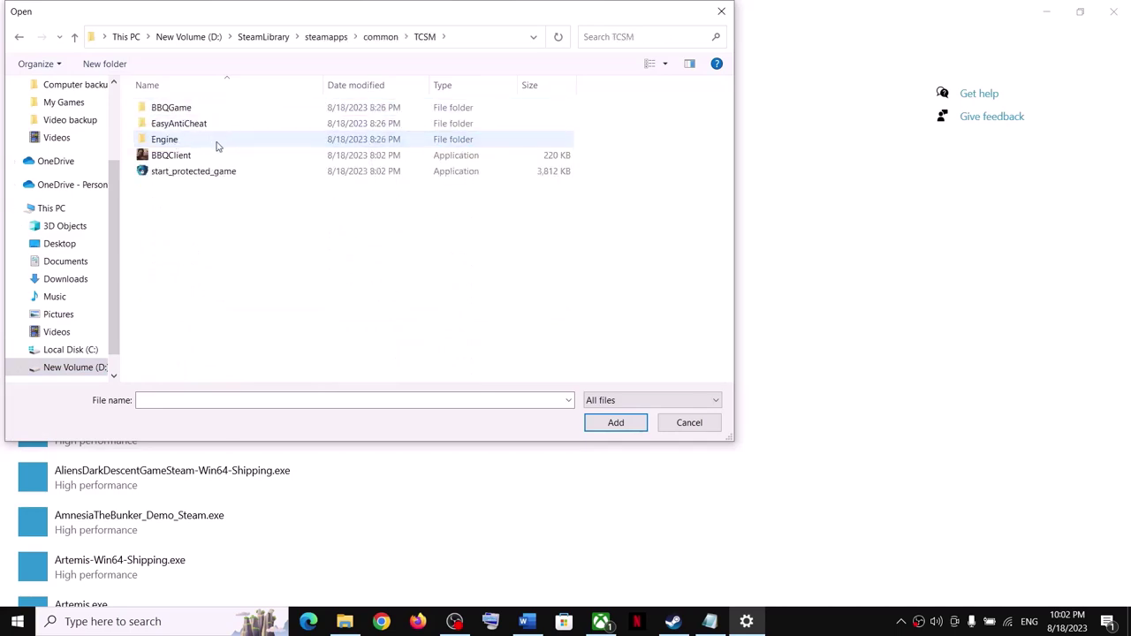
Add BBQClient.exe to graphics preferences and save it as High performance
click(183, 159)
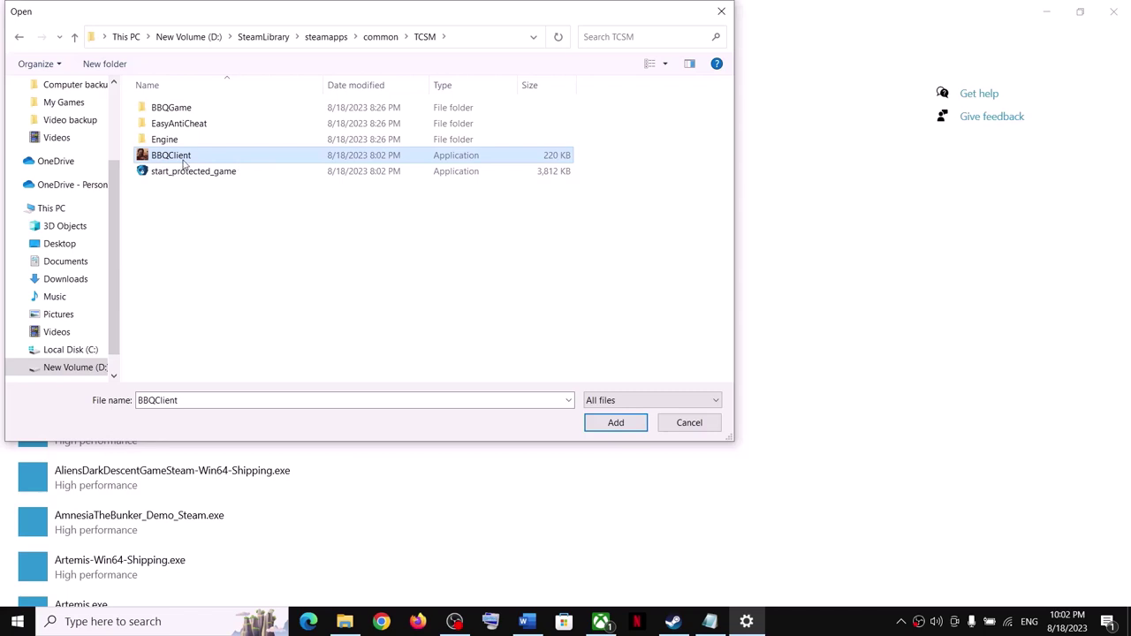
click(616, 424)
click(229, 390)
click(495, 337)
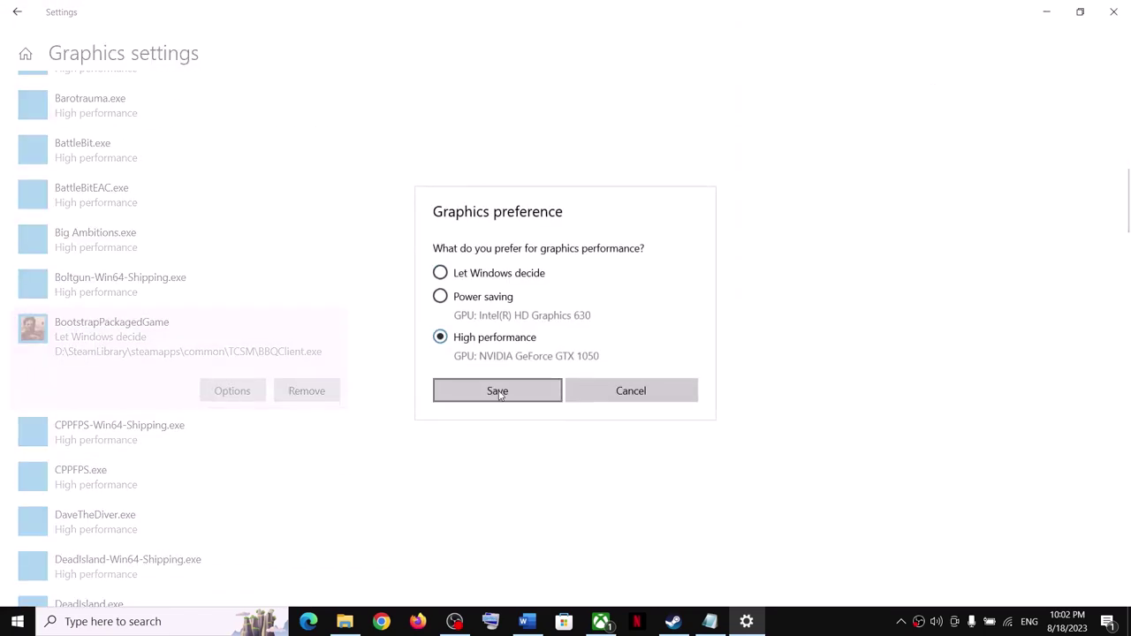
click(497, 390)
Add BBQClient-Win64-Shipping.exe from BBQGame\Binaries\Win64 at High performance, then close Settings
scroll(233, 419, up, 10)
click(66, 352)
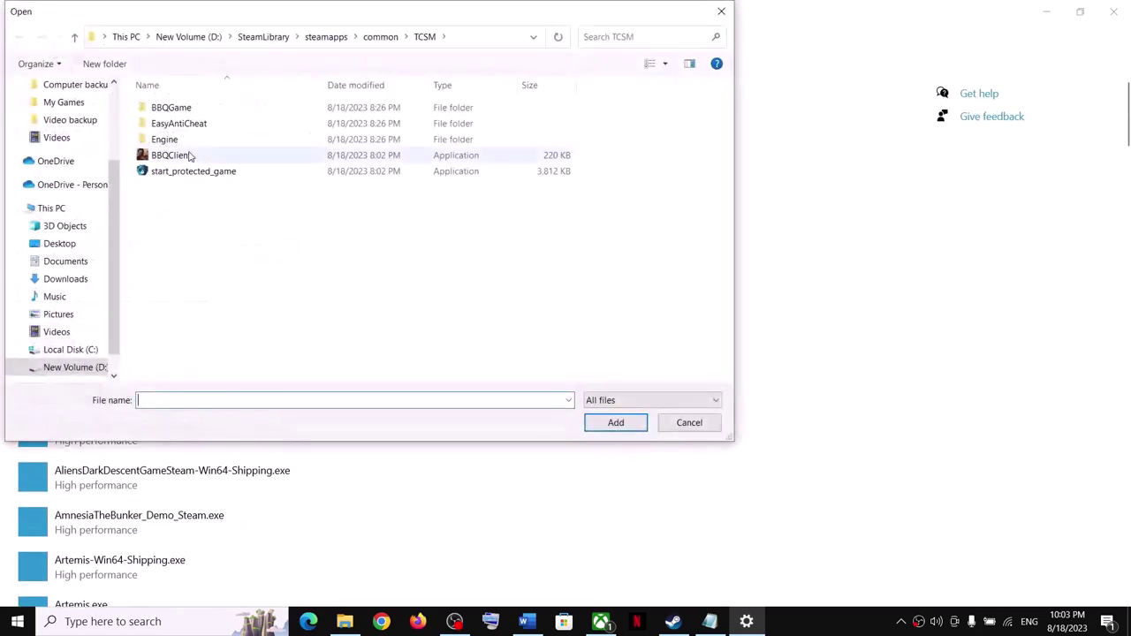
double_click(173, 108)
double_click(172, 111)
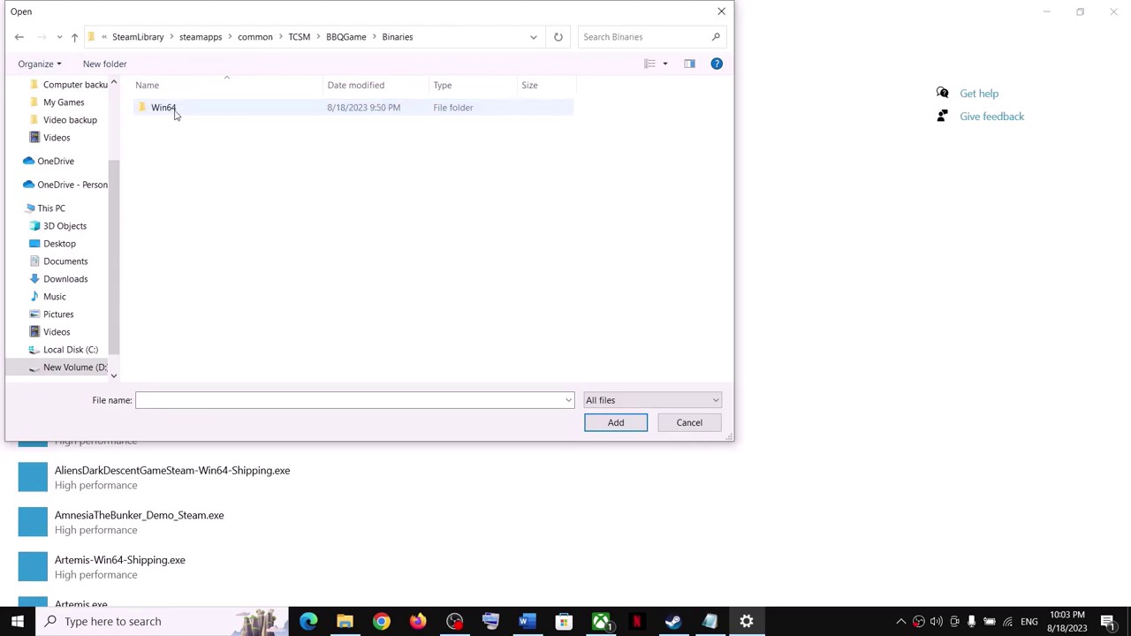
double_click(171, 111)
click(177, 114)
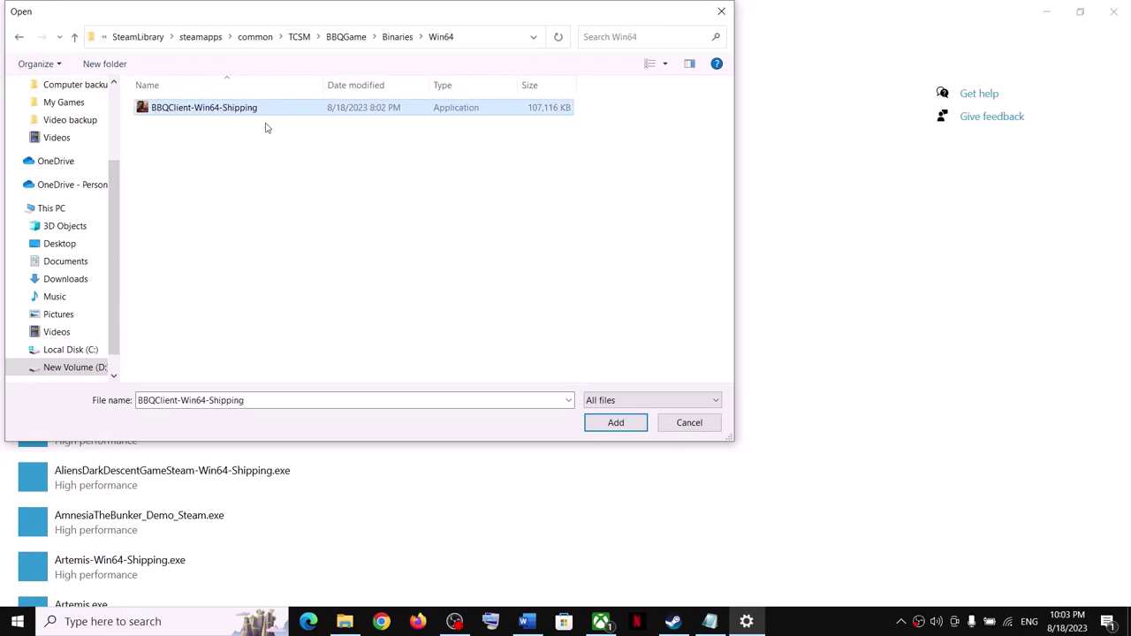
click(609, 422)
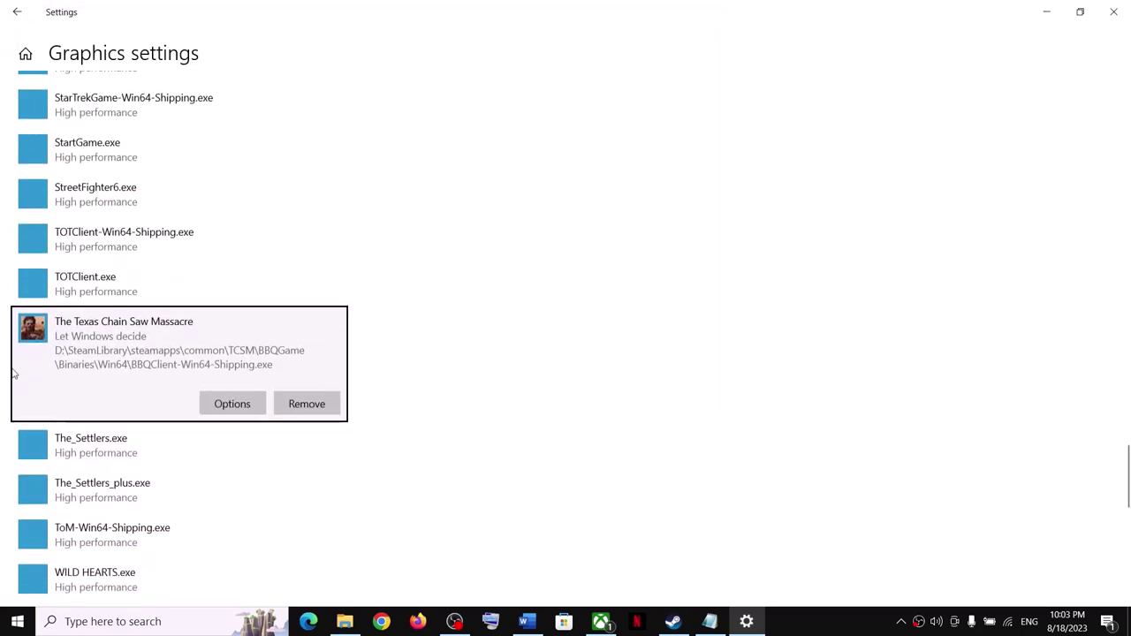
click(212, 403)
click(440, 336)
click(464, 399)
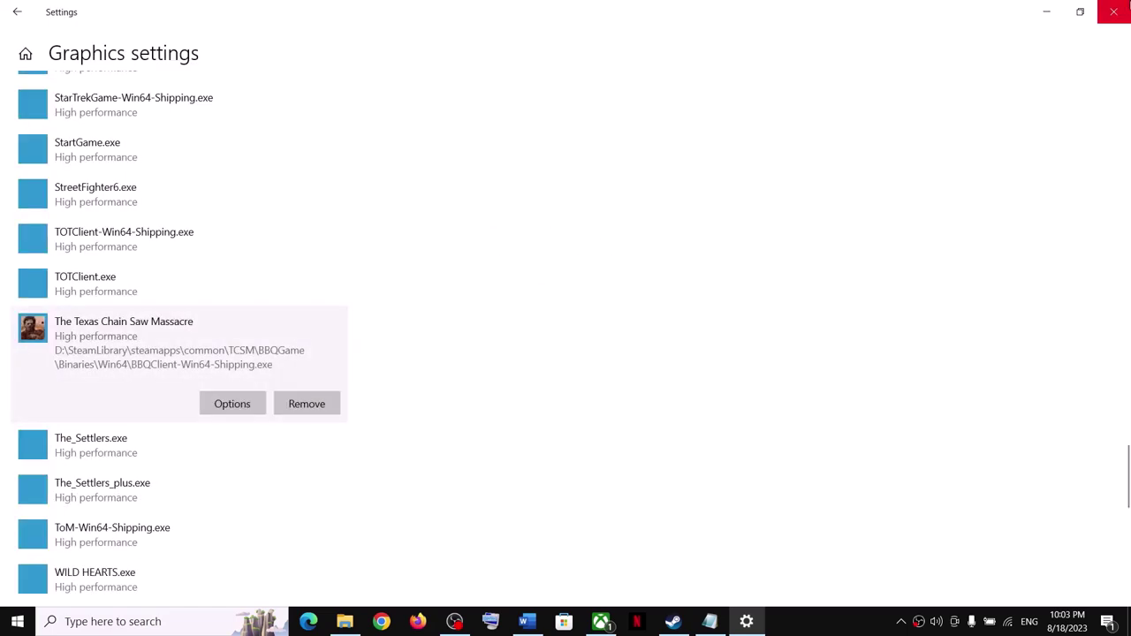
click(1114, 16)
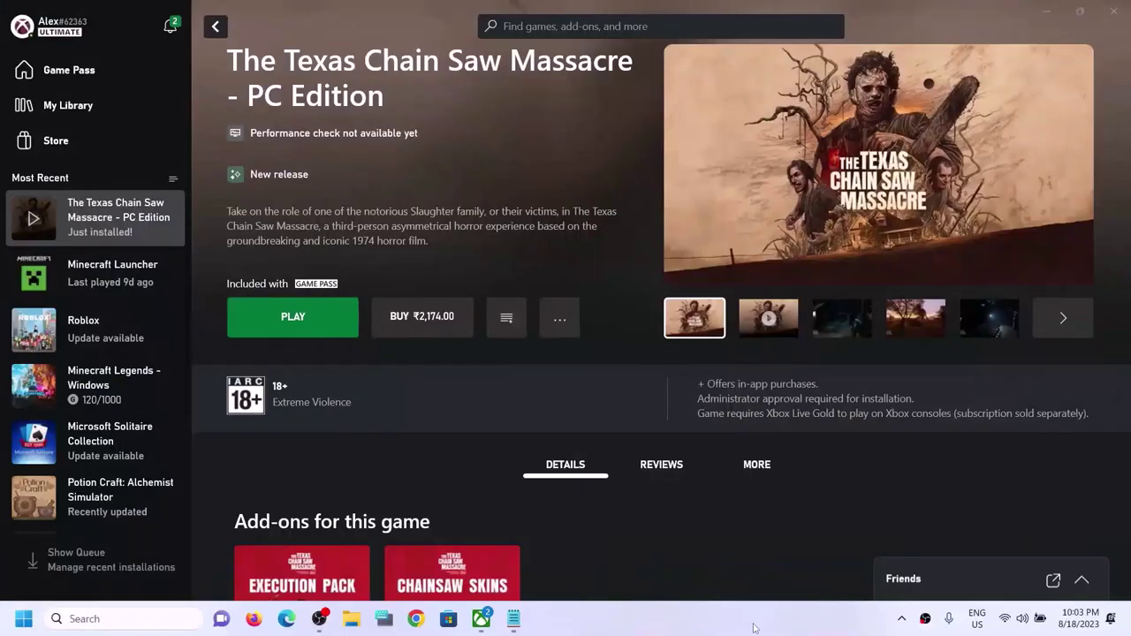
Open Graphics settings via search and browse the installed Microsoft Store apps
click(122, 625)
text(graphics)
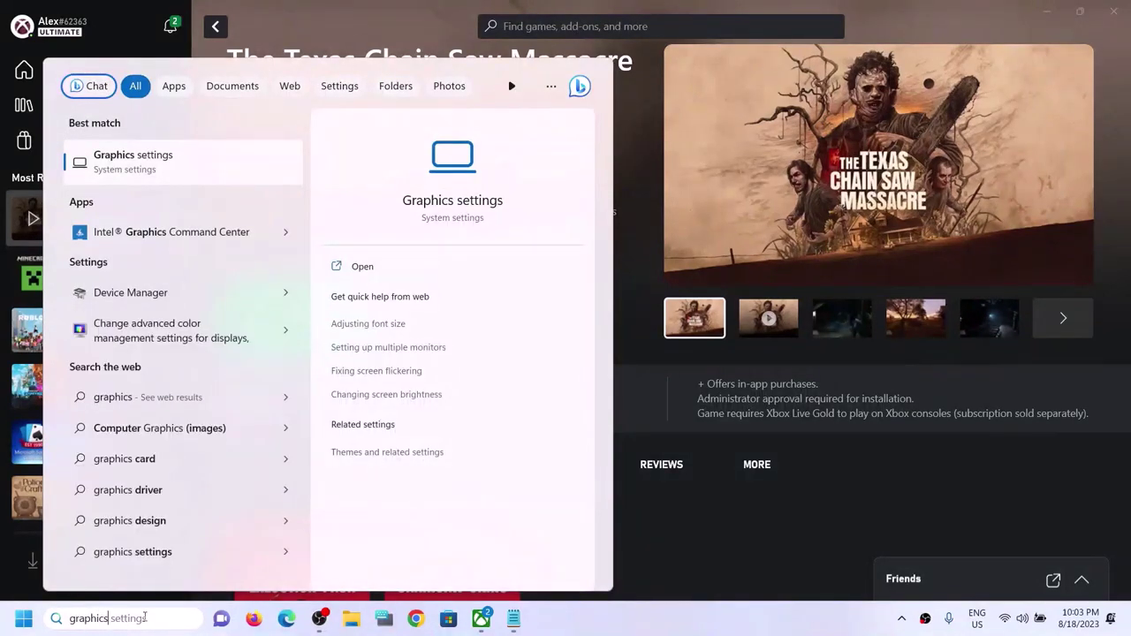
text( settings)
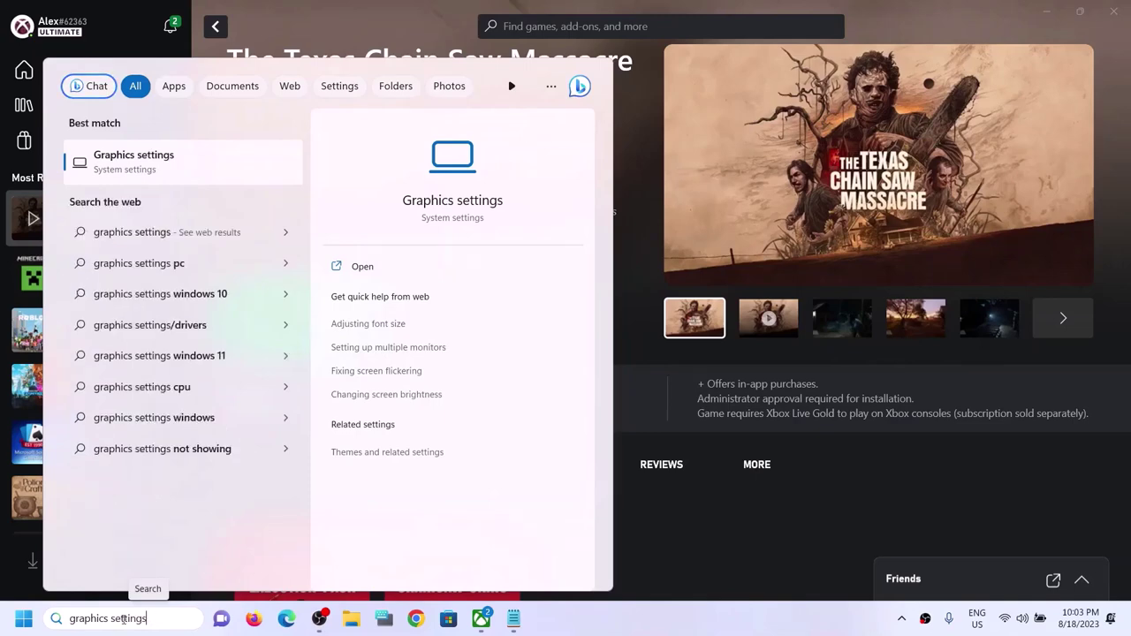
click(162, 173)
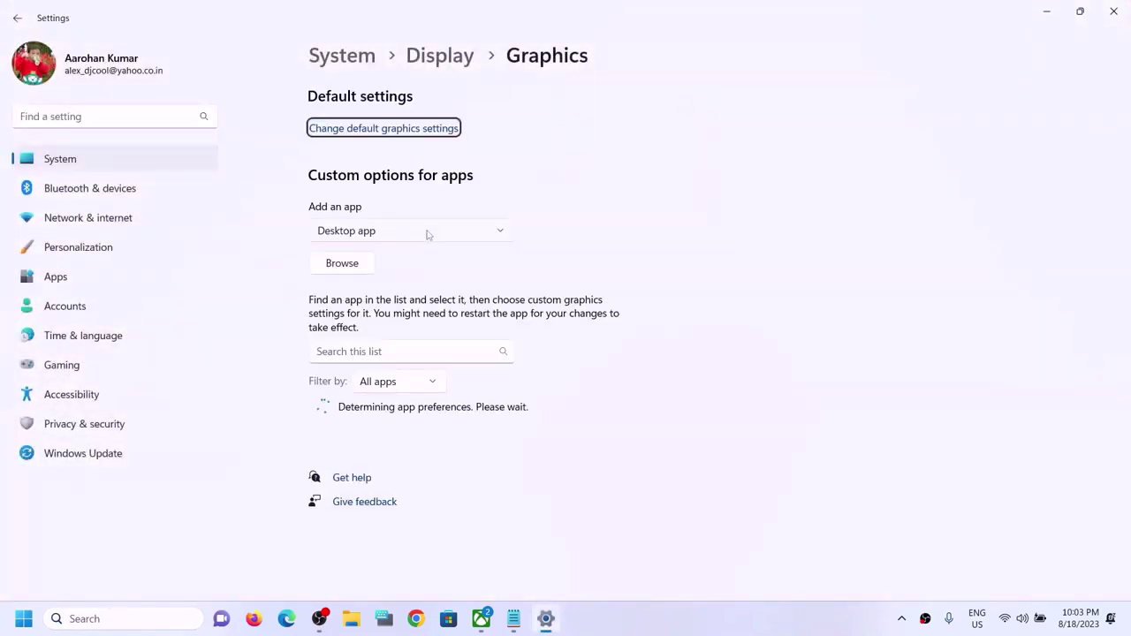
click(404, 233)
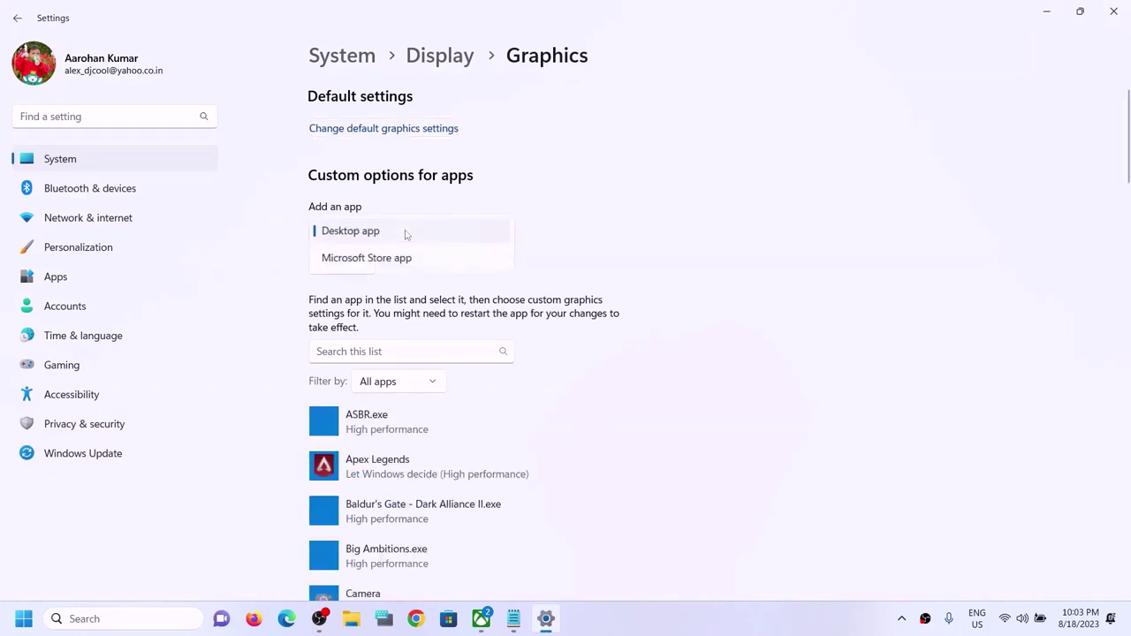
click(387, 259)
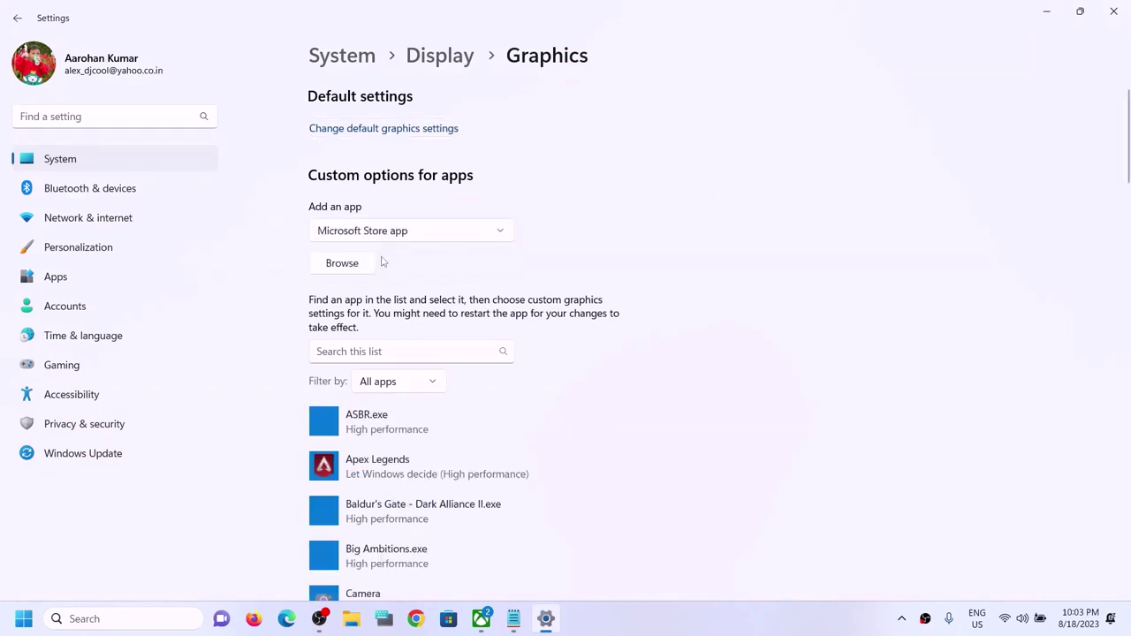
click(355, 271)
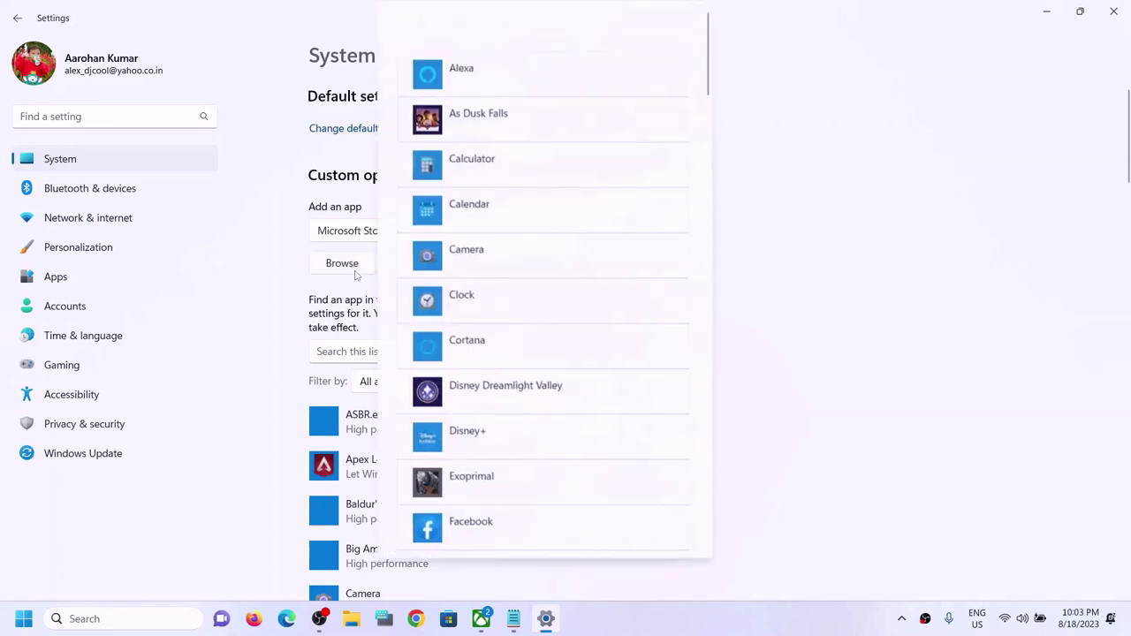
scroll(533, 273, down, 5)
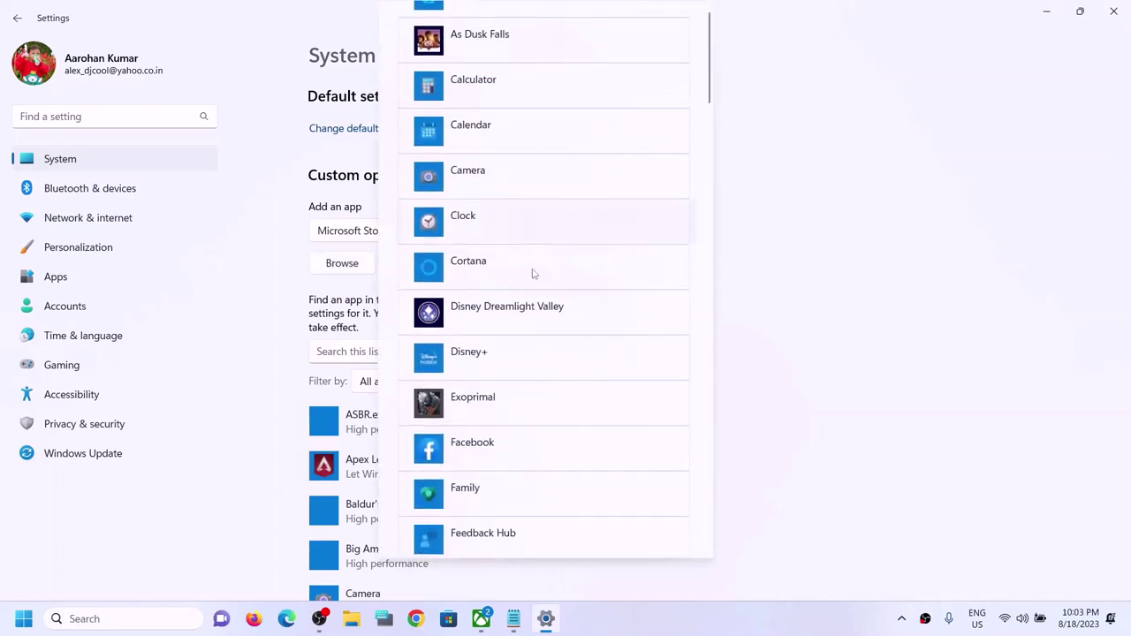
scroll(533, 274, down, 10)
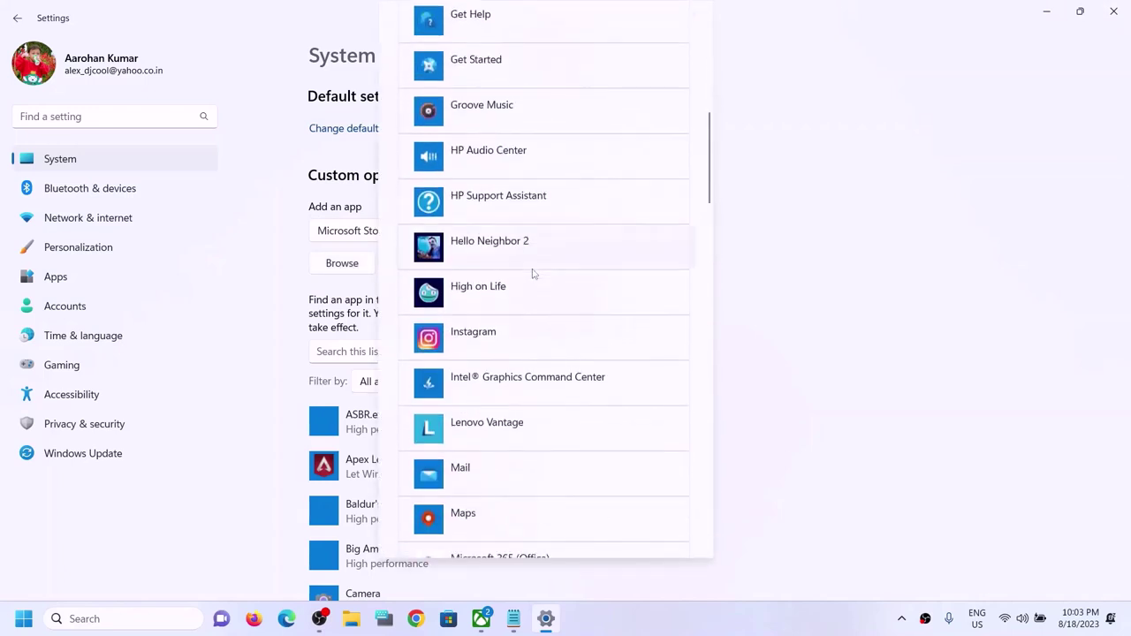
scroll(533, 274, down, 10)
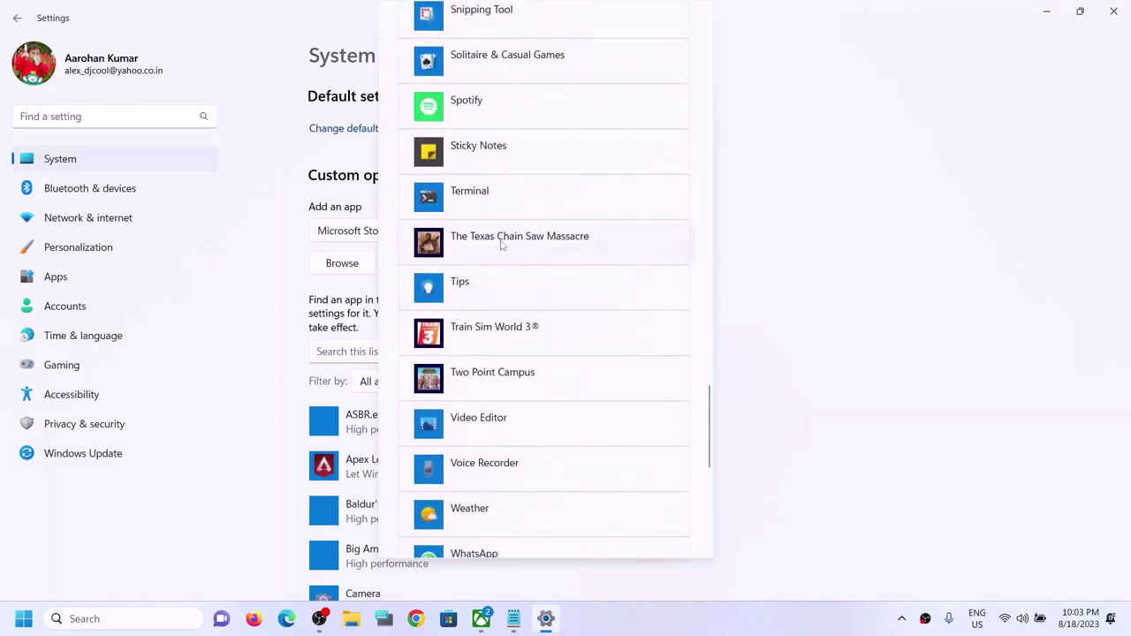
Add The Texas Chain Saw Massacre and save it as High performance
click(500, 246)
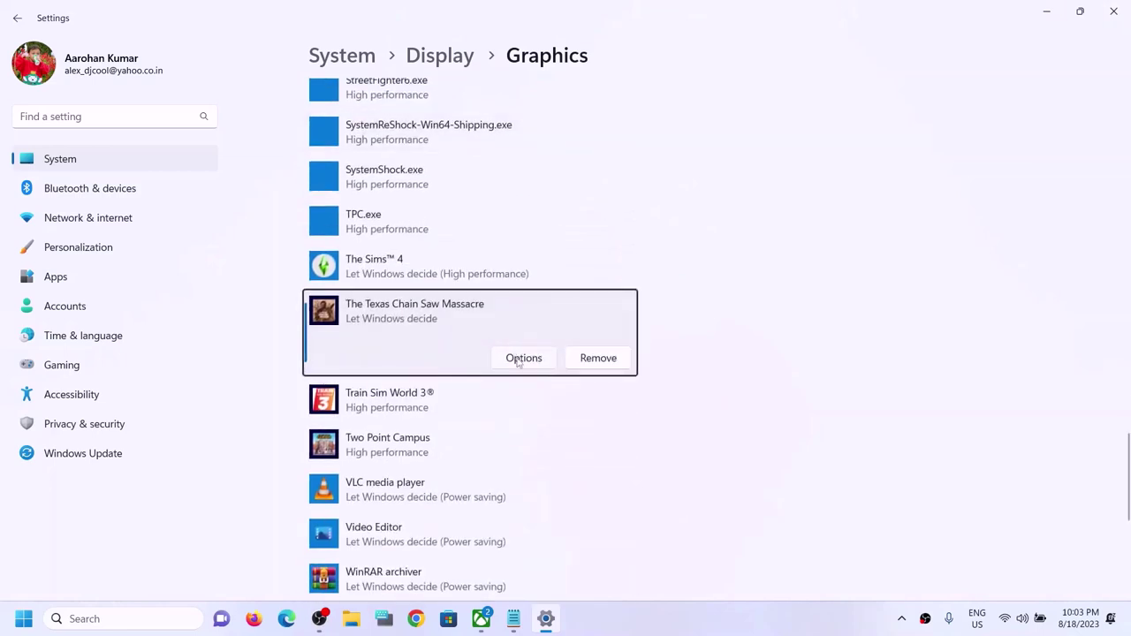
click(522, 359)
click(492, 304)
click(498, 422)
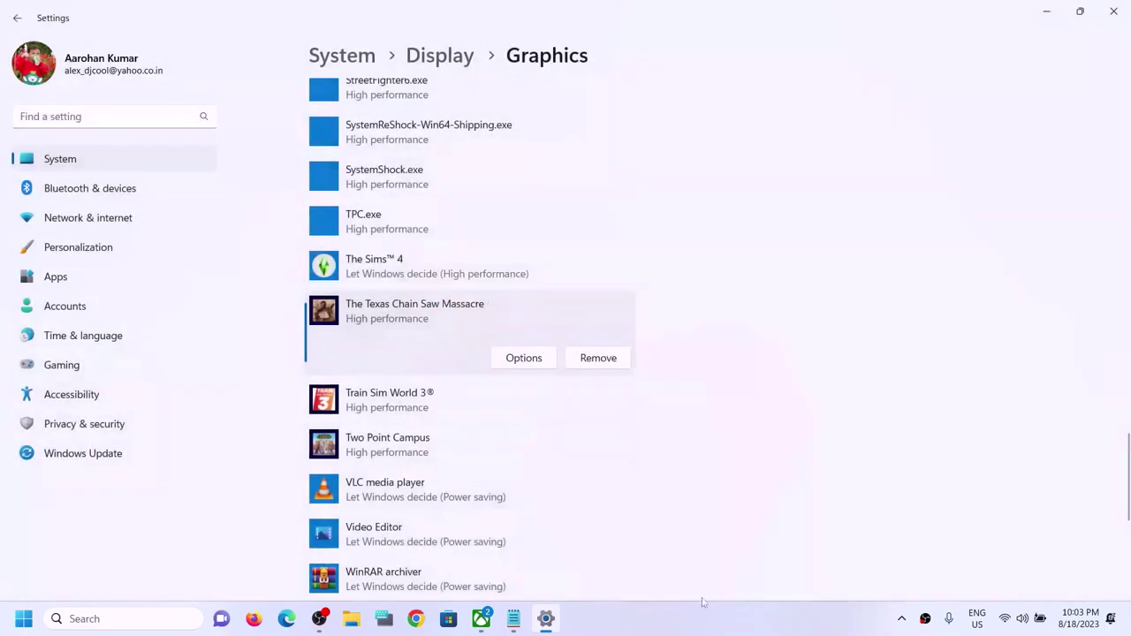
click(677, 623)
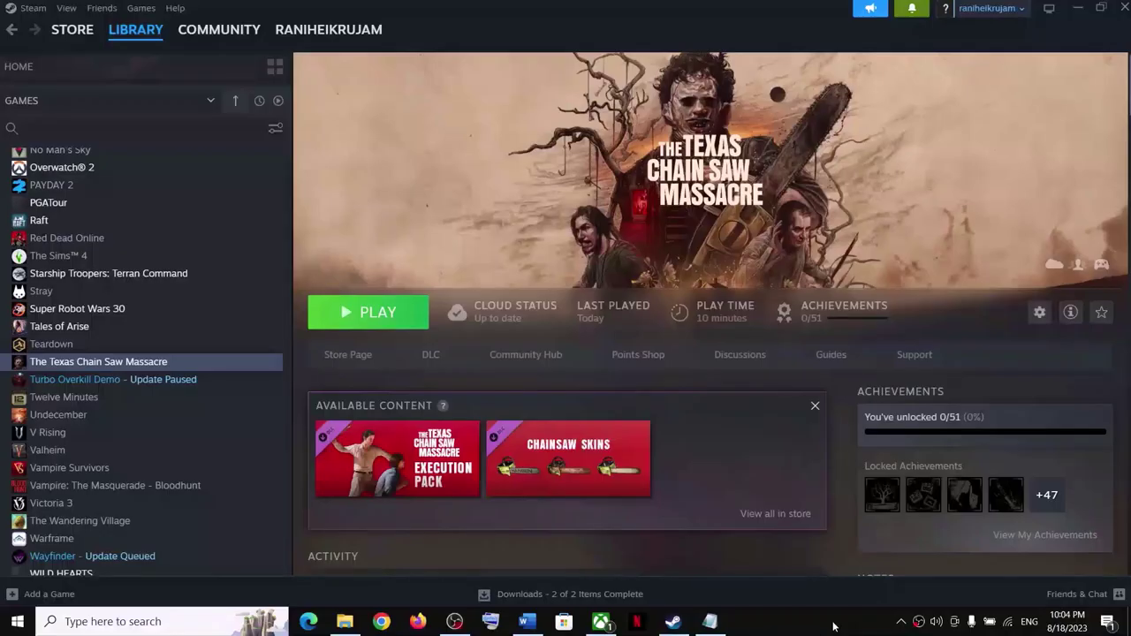
Find the Increase the Virtual Memory step in Word and select 'View Advanced system settings'
click(527, 621)
scroll(398, 352, down, 5)
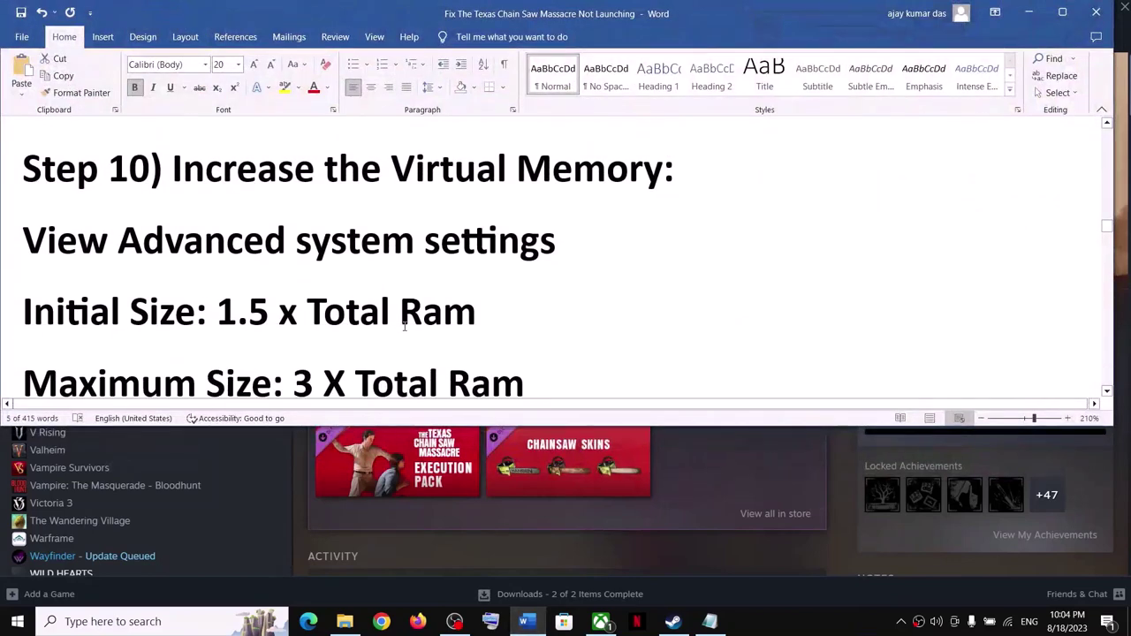
drag(172, 168, 518, 168)
click(518, 168)
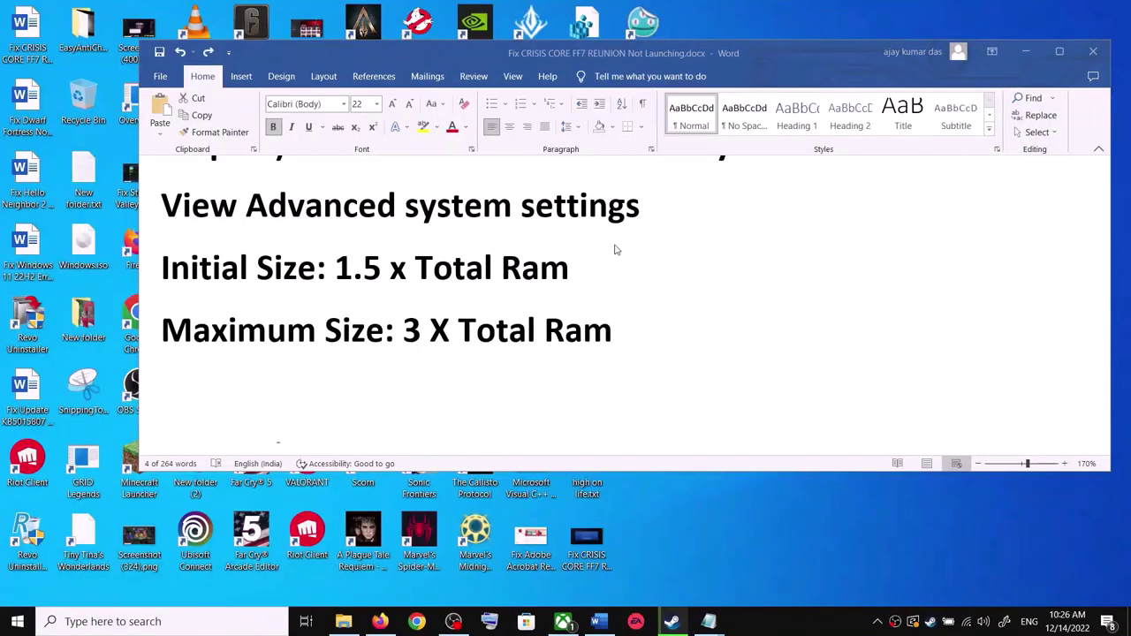
triple_click(642, 216)
key(ctrl+c)
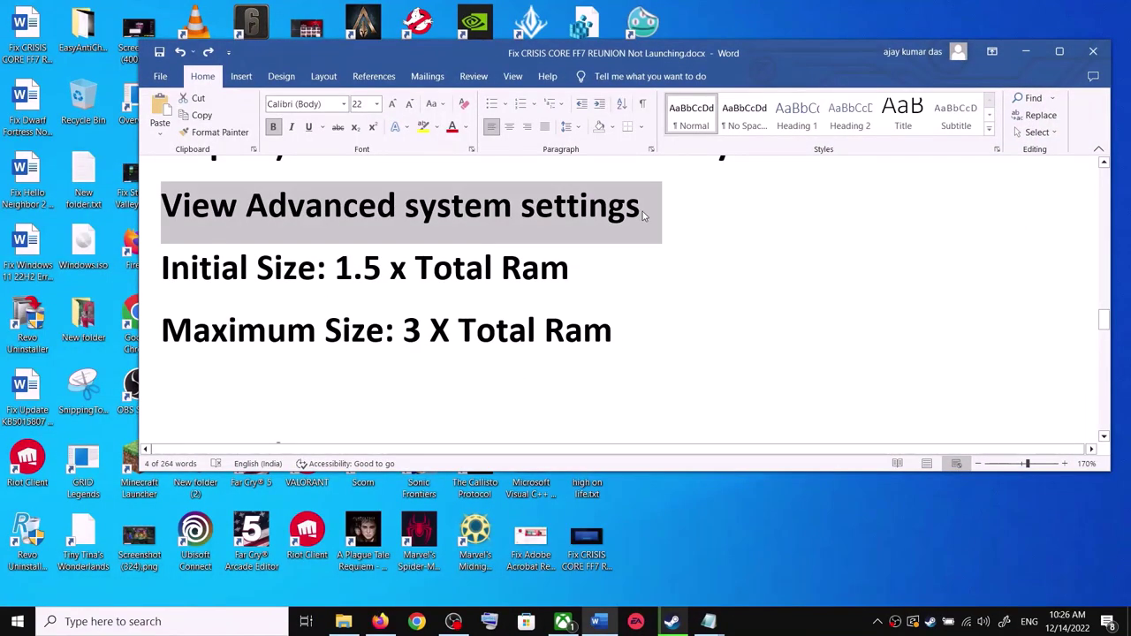
Open Virtual Memory via advanced system settings and turn off automatic paging file management
click(184, 621)
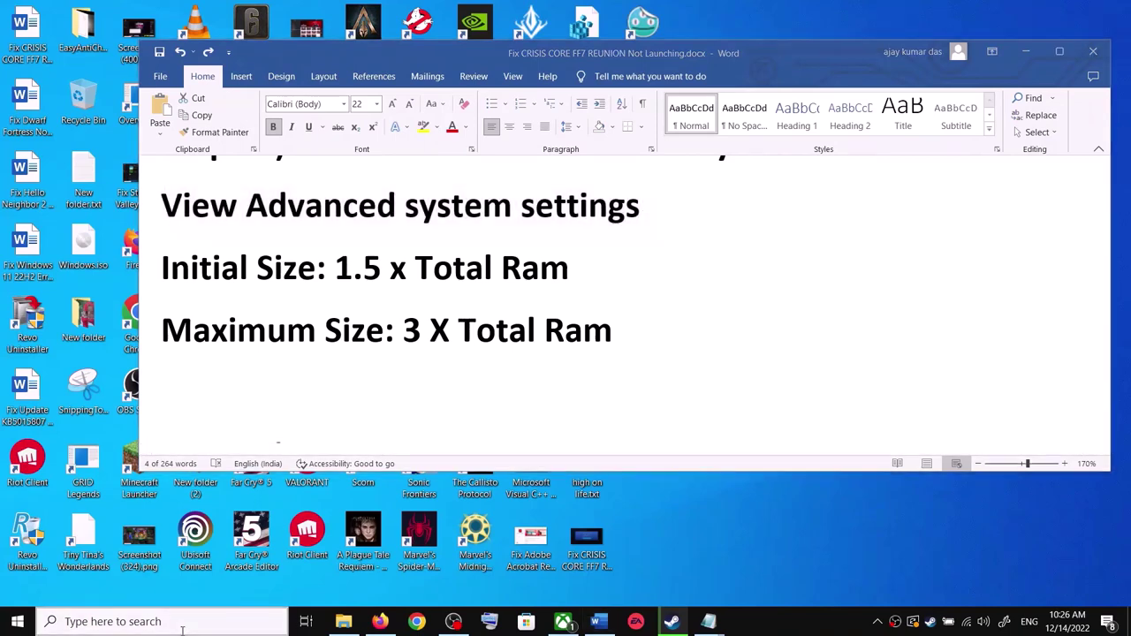
key(ctrl+v)
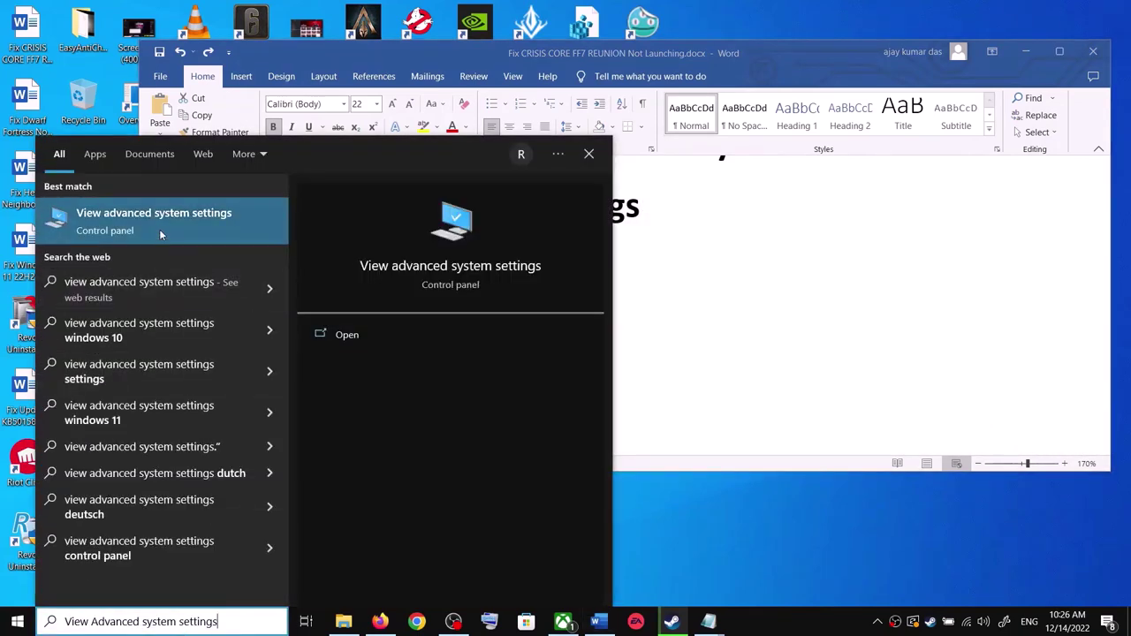
click(184, 230)
drag(295, 97, 832, 222)
click(873, 320)
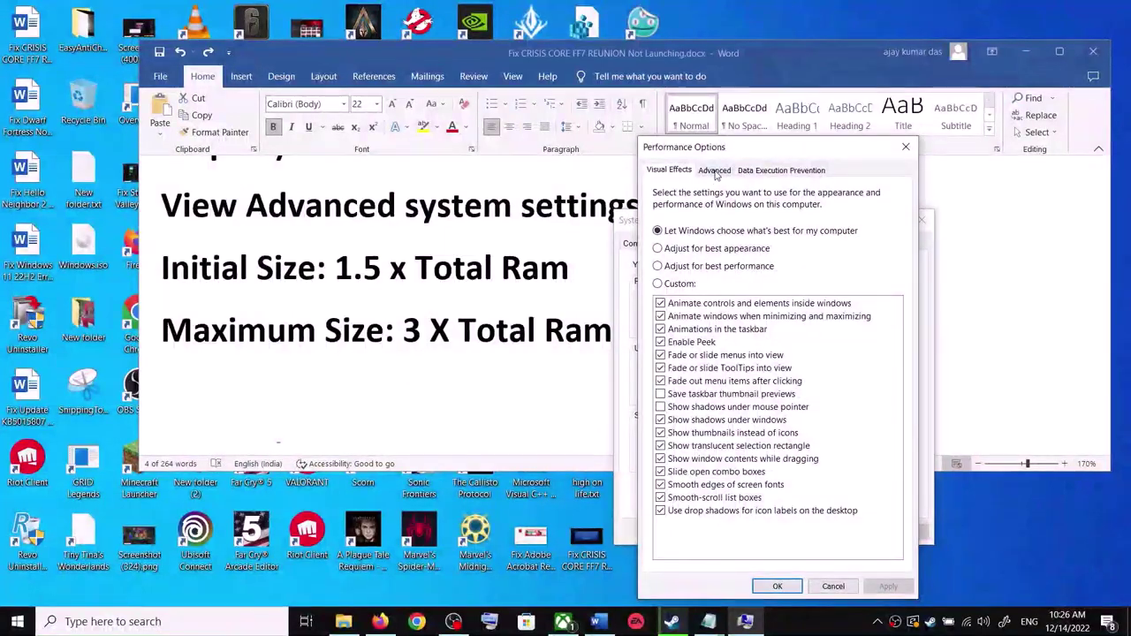
click(716, 172)
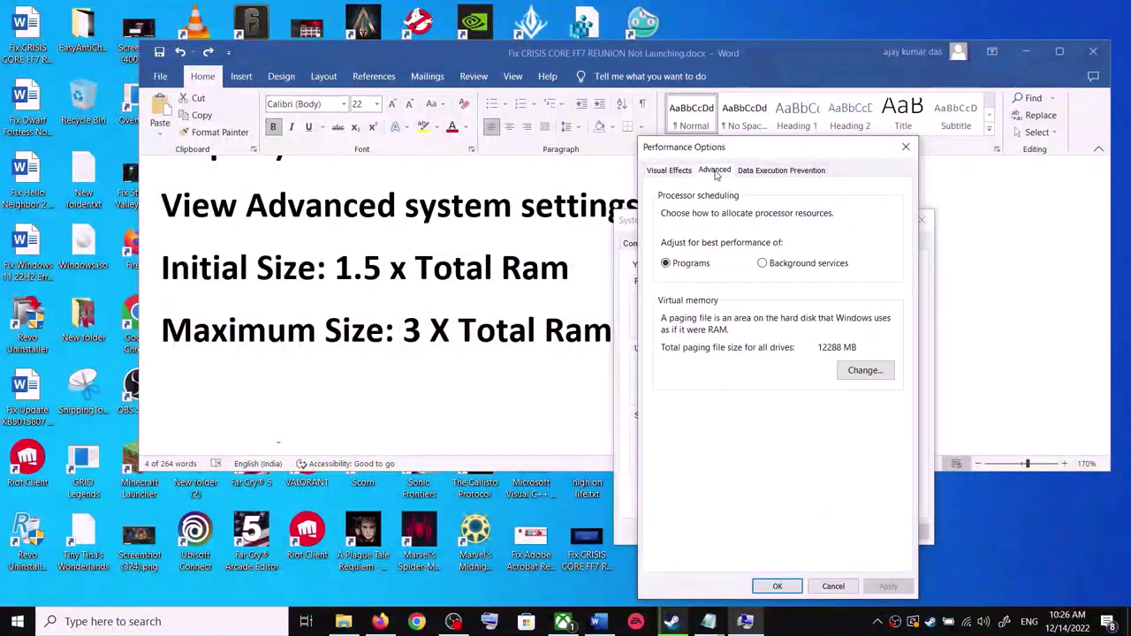
click(862, 371)
click(676, 215)
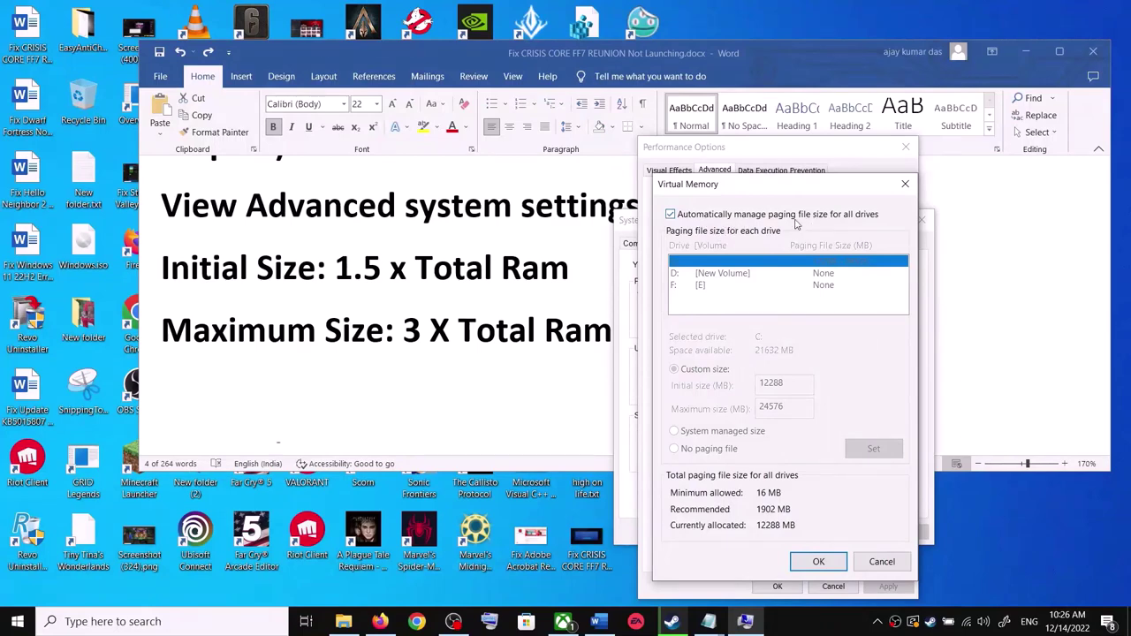
click(672, 215)
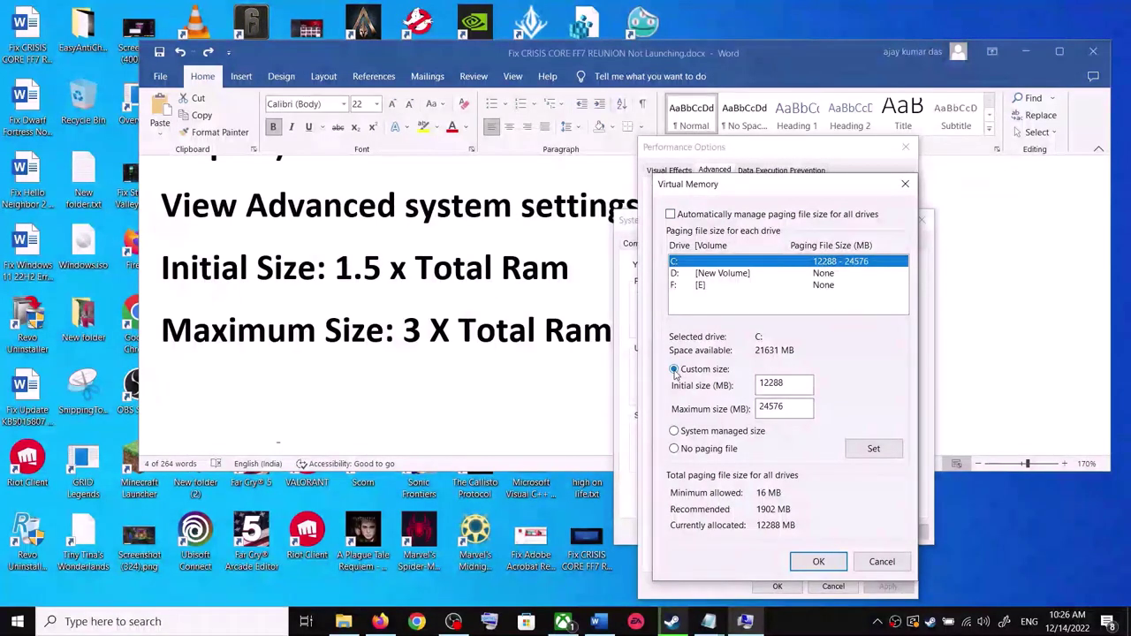
click(768, 386)
Look up the installed RAM, 8.00 GB, on the System About page
click(442, 277)
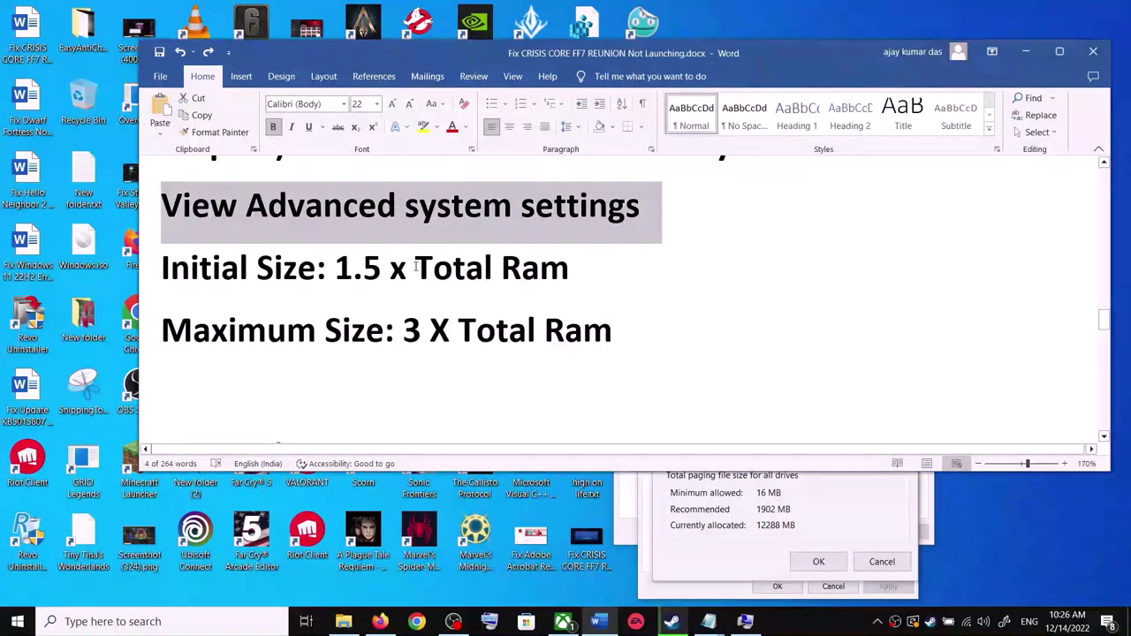
drag(415, 269, 582, 271)
key(super+i)
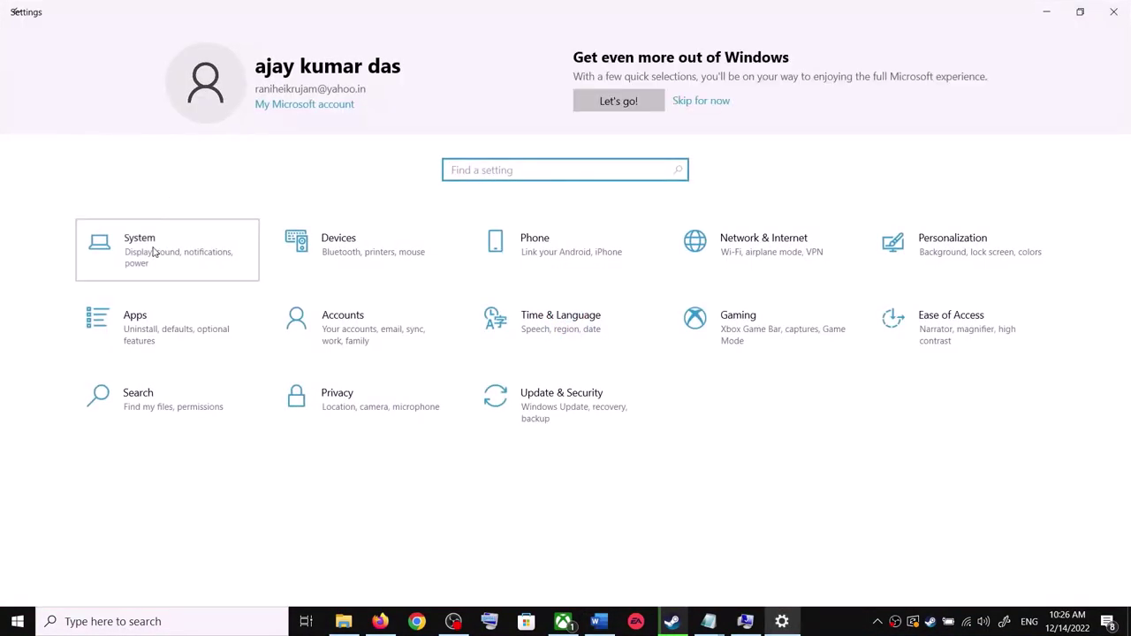
click(151, 250)
scroll(301, 432, down, 3)
scroll(156, 487, down, 3)
click(107, 524)
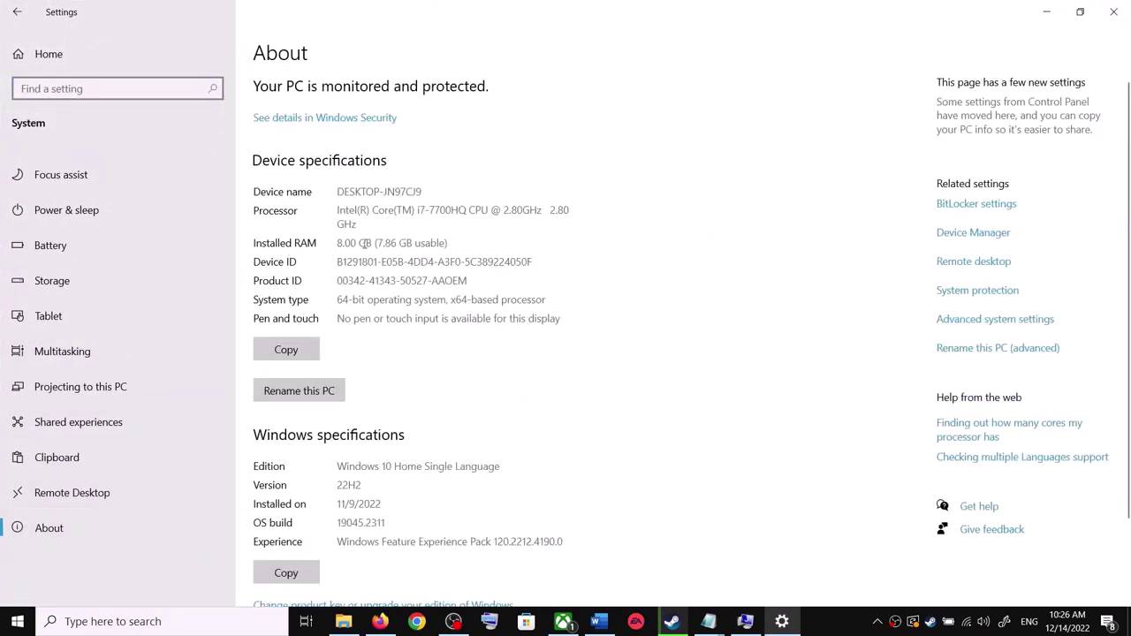
drag(372, 243, 346, 238)
Close Settings and launch Calculator with the calc Run command
click(1113, 17)
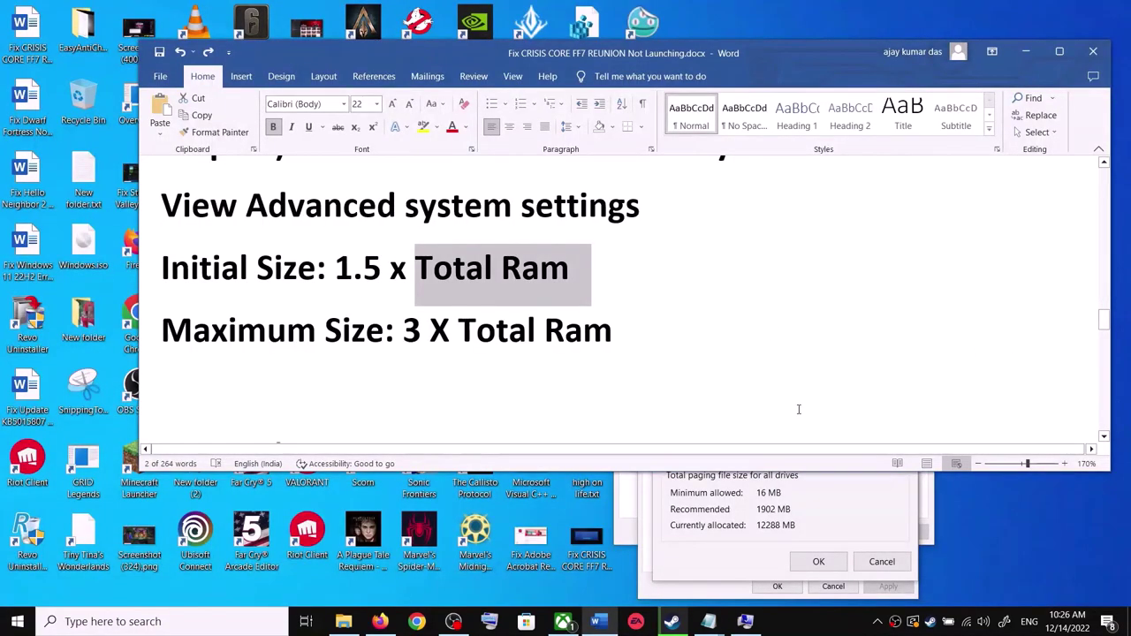
key(super+r)
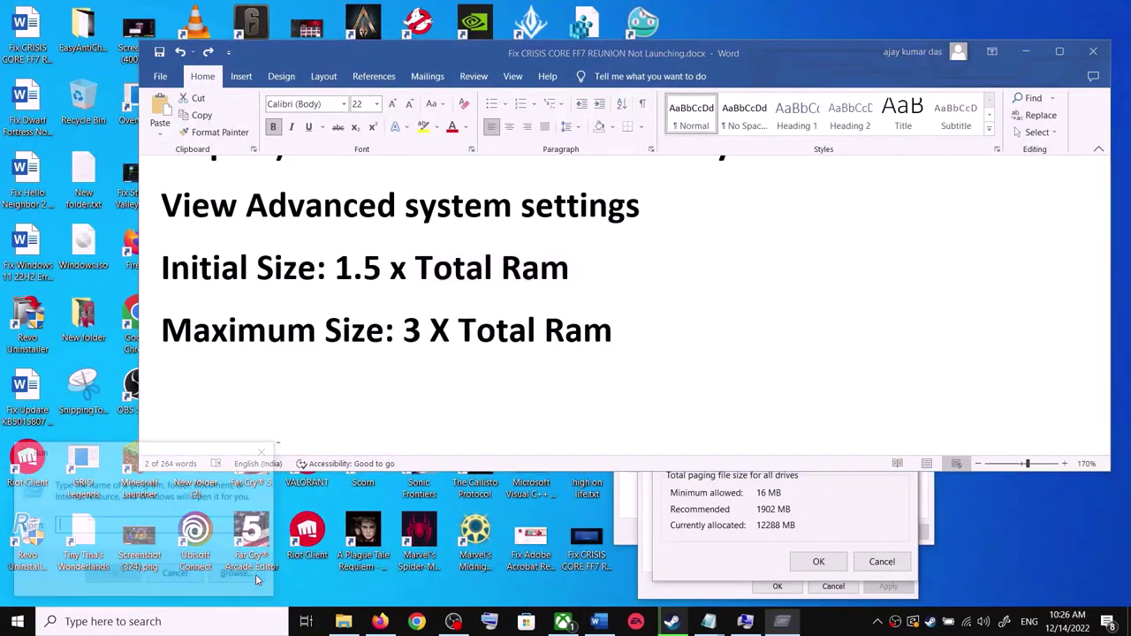
text(calc)
click(113, 575)
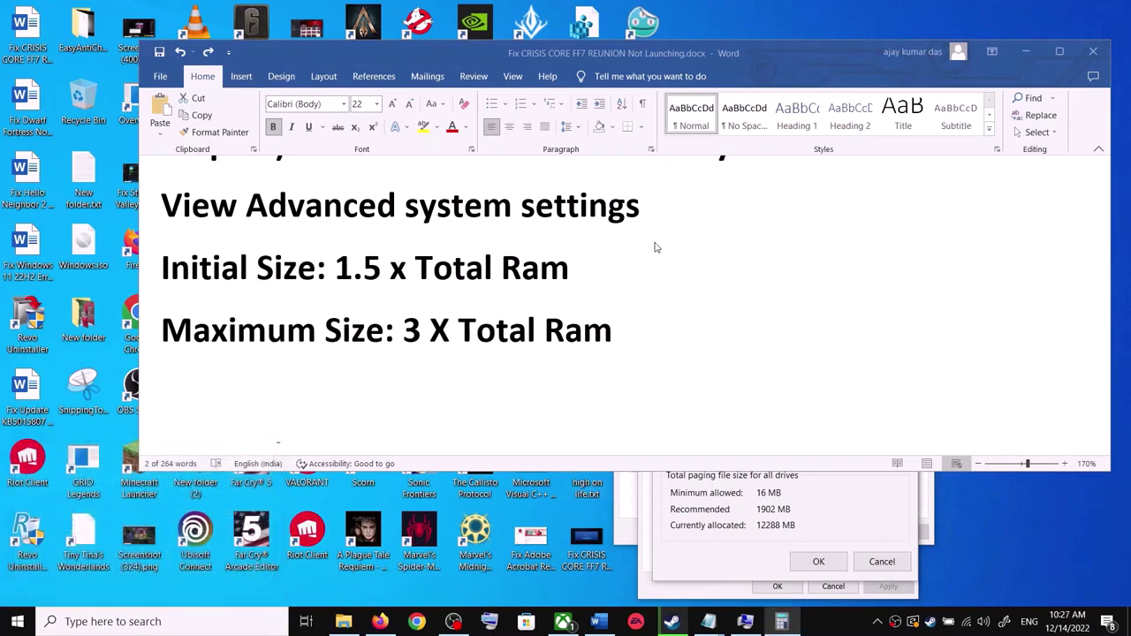
Compute 8 × 1024 = 8,192 MB in Calculator
click(747, 345)
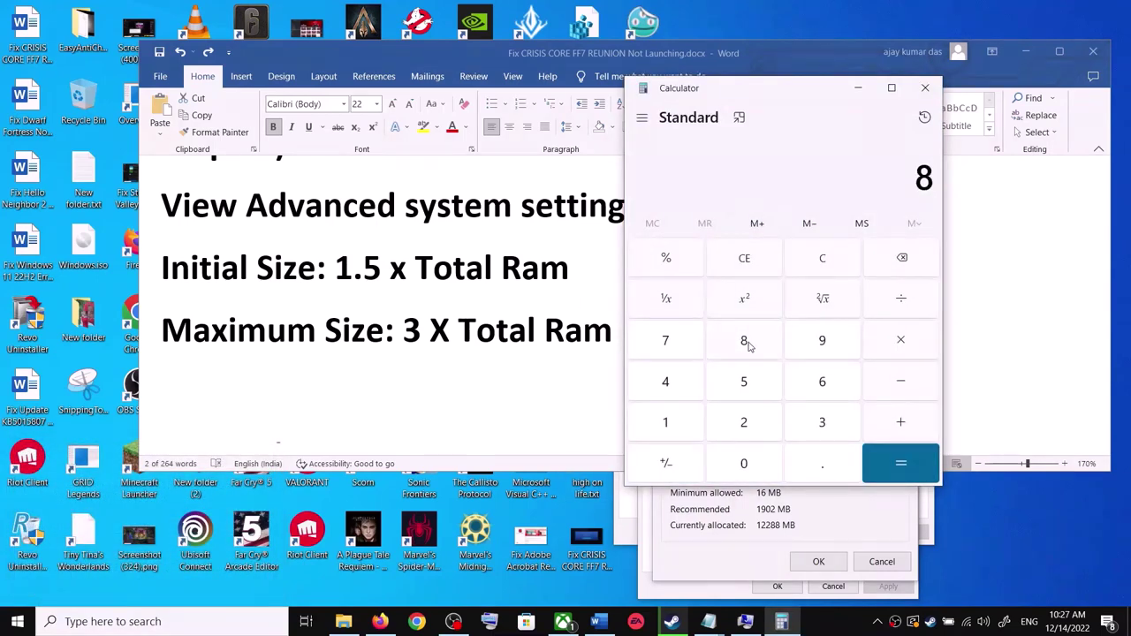
click(900, 347)
click(687, 424)
click(742, 461)
click(665, 381)
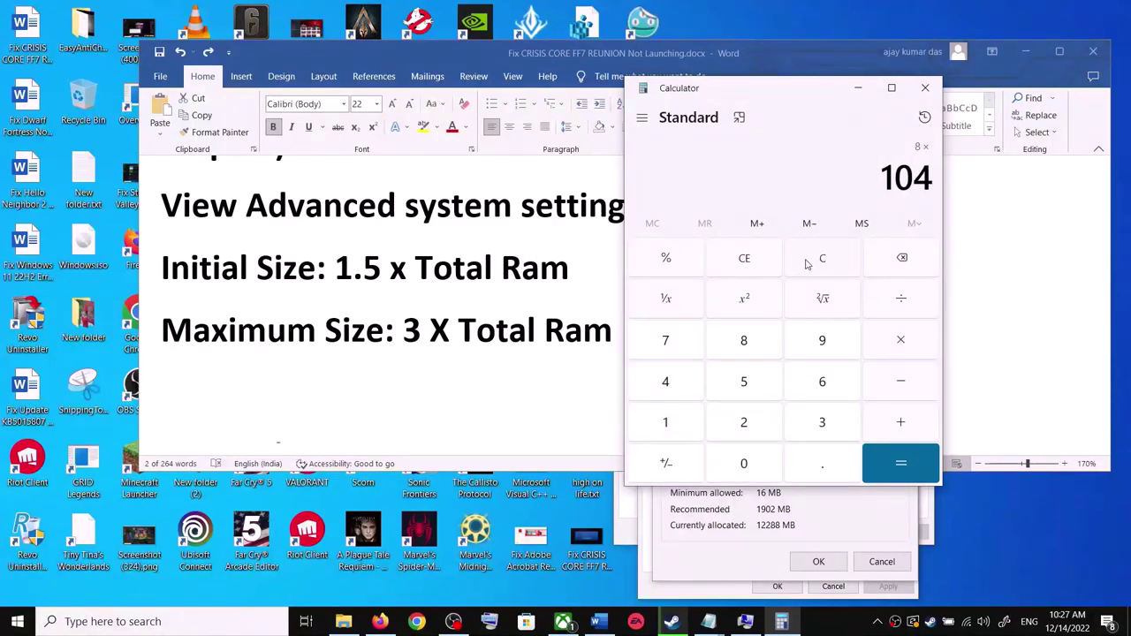
click(888, 268)
click(743, 423)
click(666, 381)
click(900, 463)
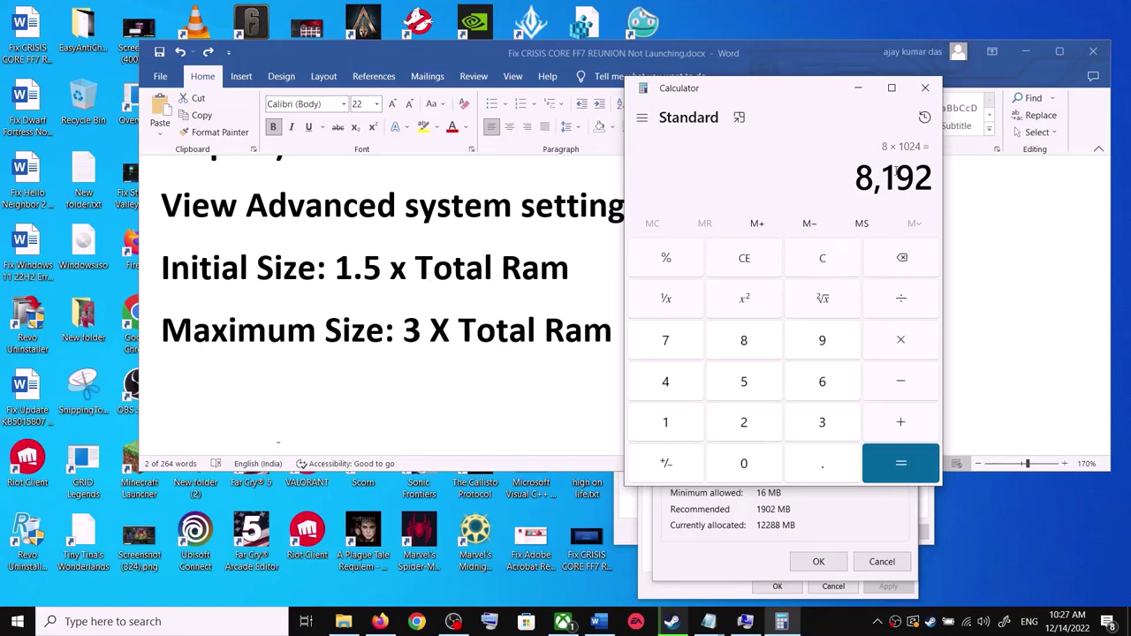
Multiply 8,192 by 1.5 to get 12,288
click(901, 340)
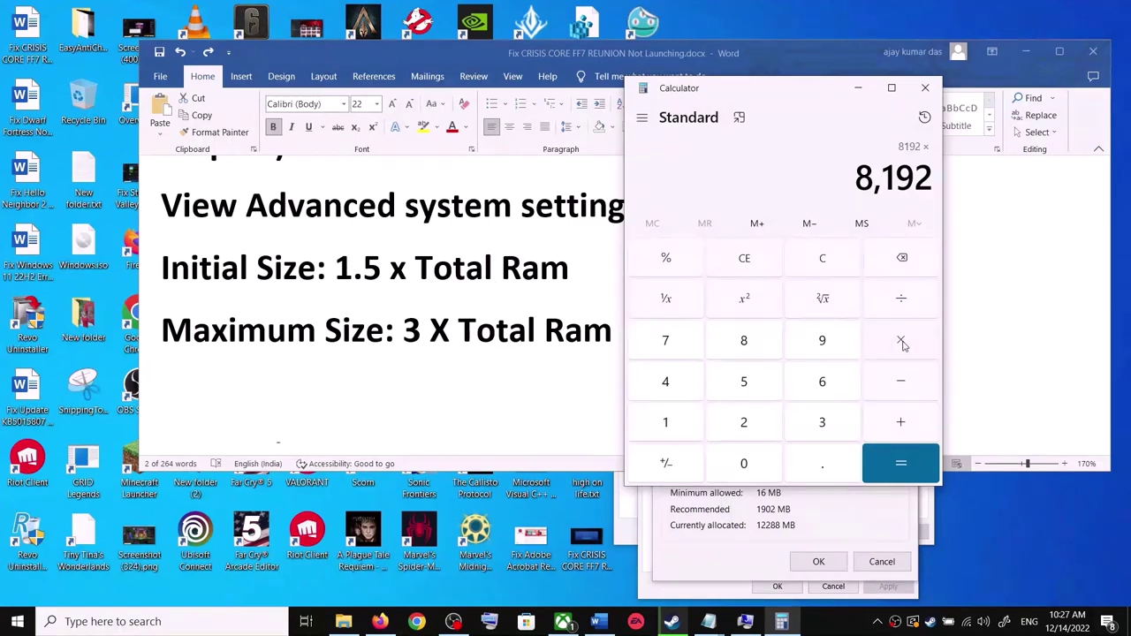
click(685, 423)
click(810, 466)
click(761, 390)
click(902, 460)
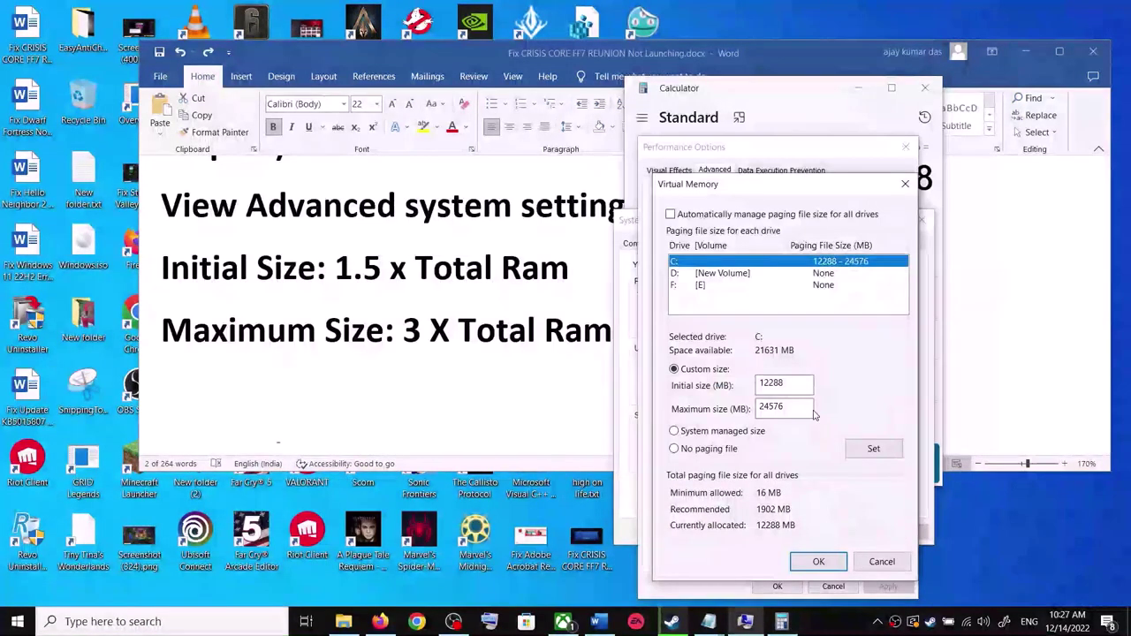
Enter 12288 as C:'s initial paging size and check the formula in Word
double_click(791, 383)
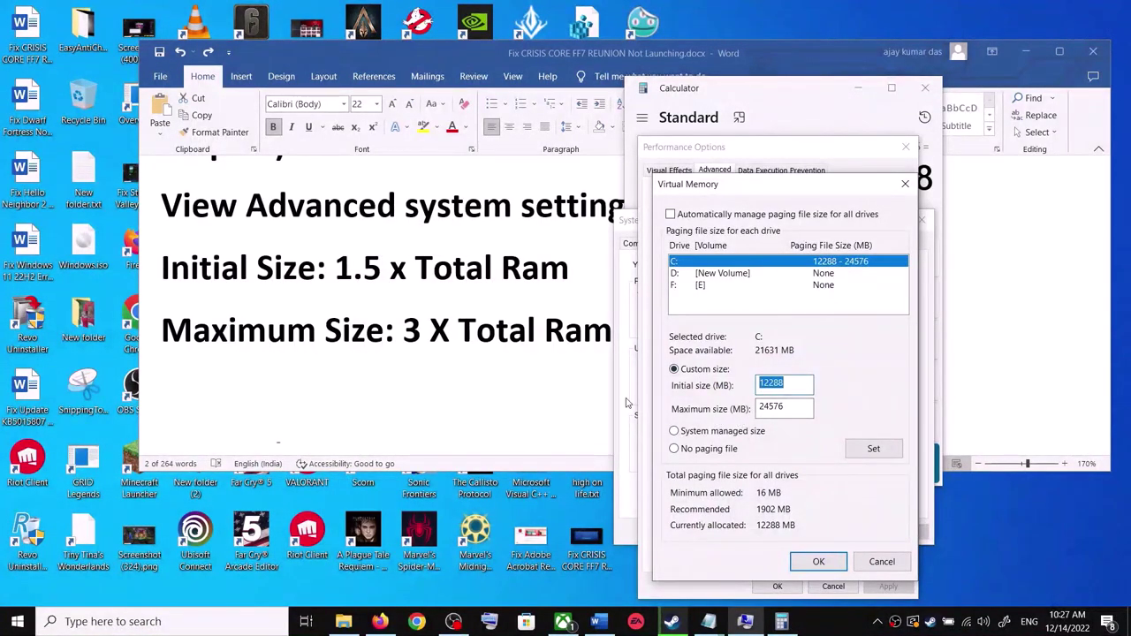
click(434, 357)
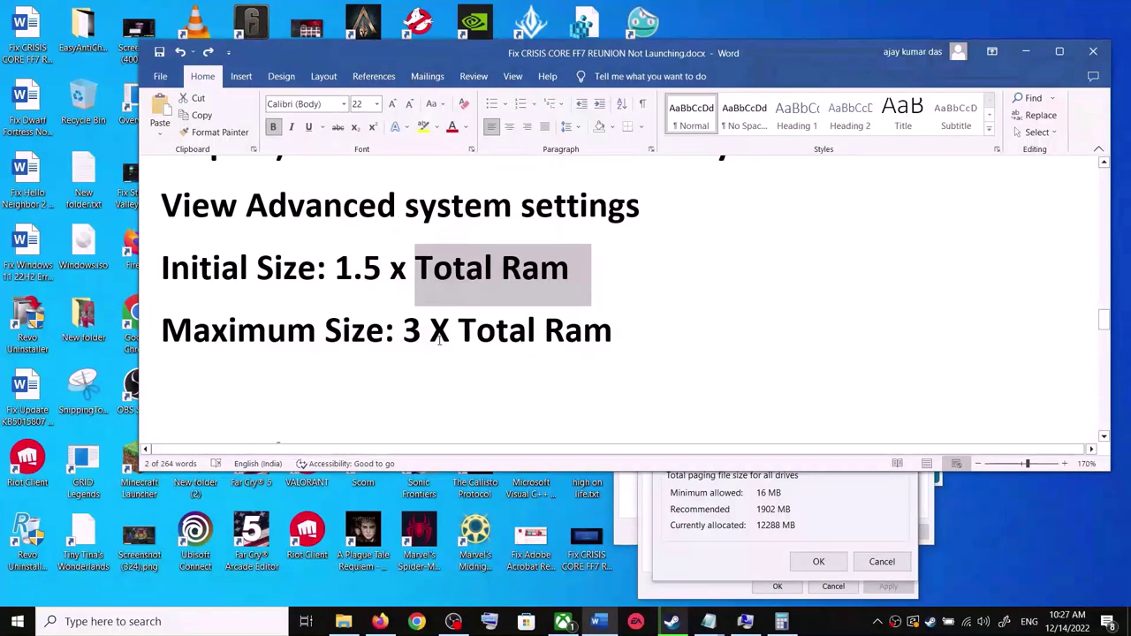
click(835, 509)
Compute the maximum paging size in Calculator: 8192 × 3 = 24,576
click(782, 622)
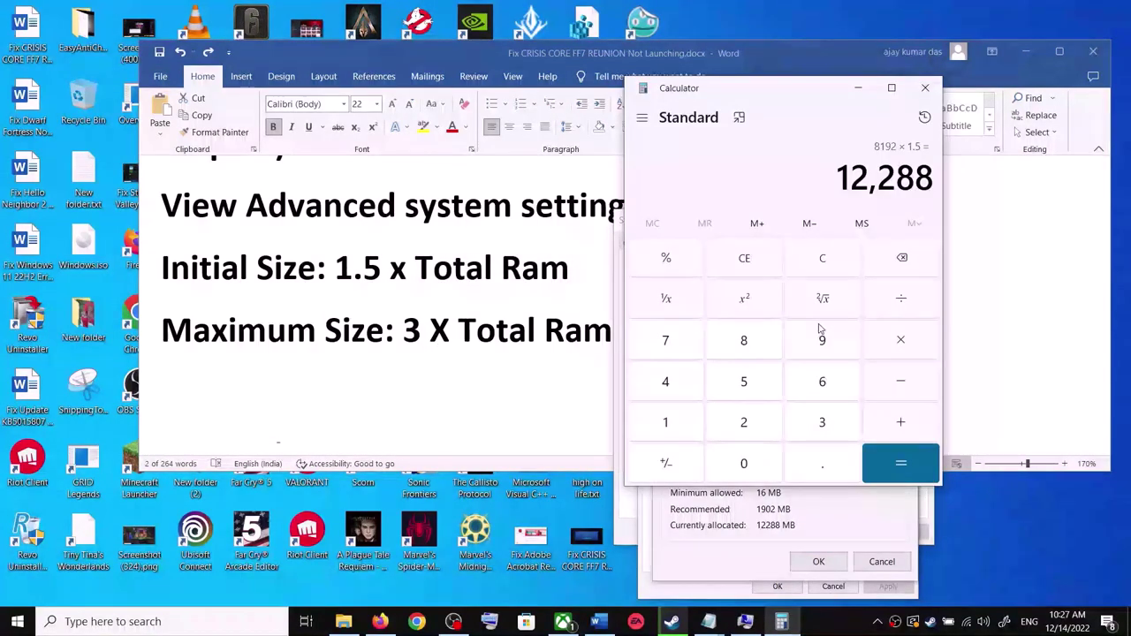
click(816, 258)
click(751, 341)
click(689, 417)
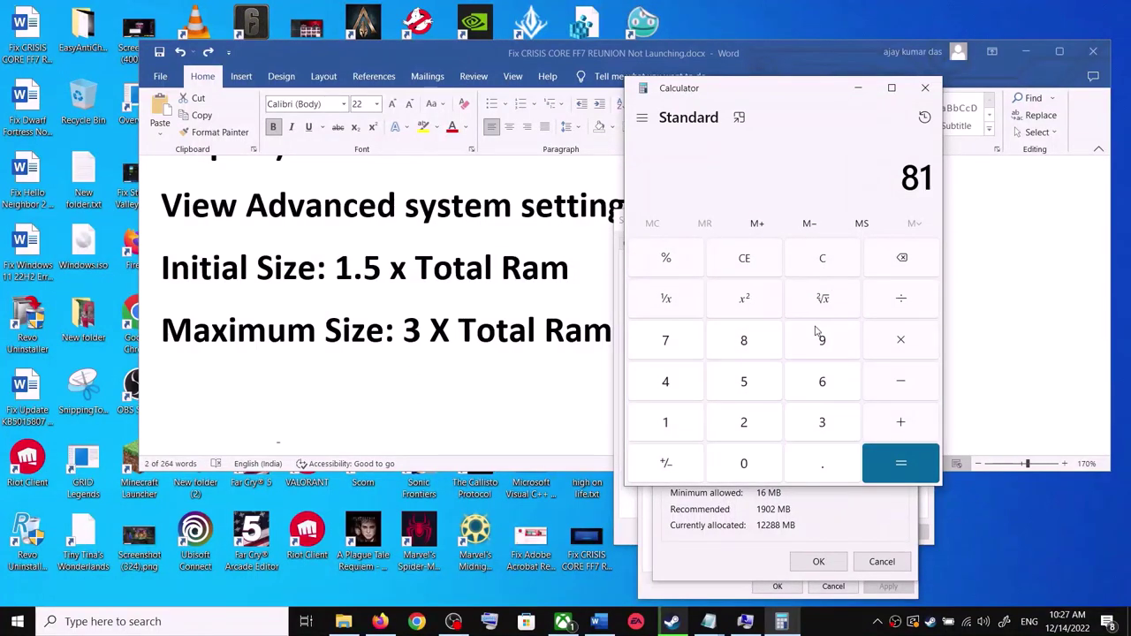
click(818, 340)
click(760, 422)
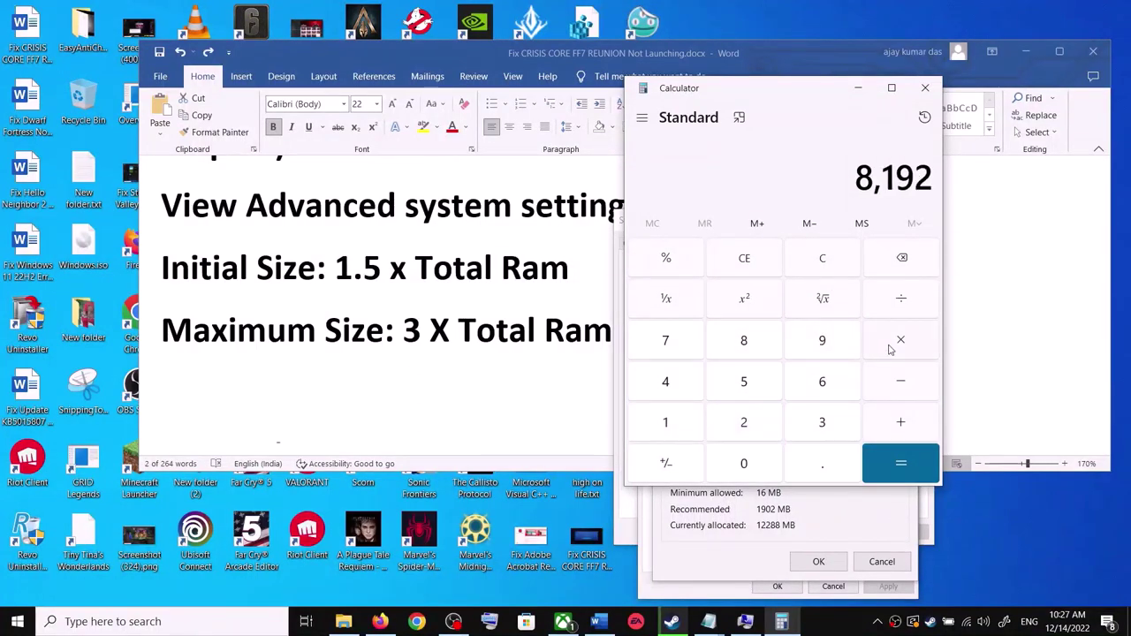
click(893, 345)
click(833, 436)
click(900, 466)
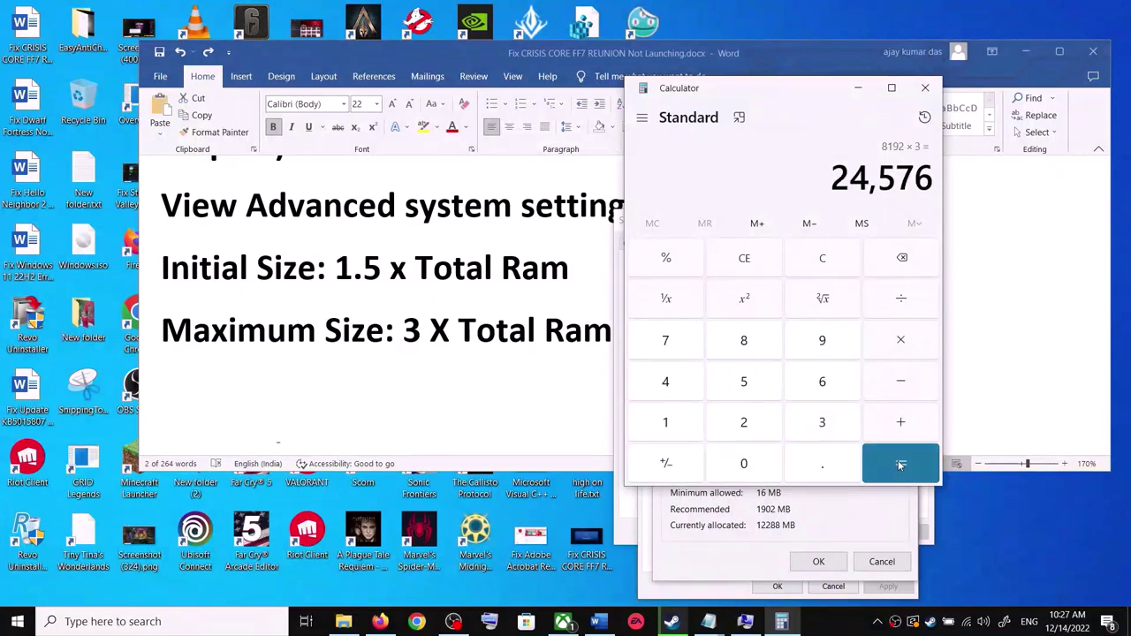
Set 24576 as the maximum size for C:, dismiss the warning, and confirm all dialogs
click(863, 510)
drag(787, 406, 716, 409)
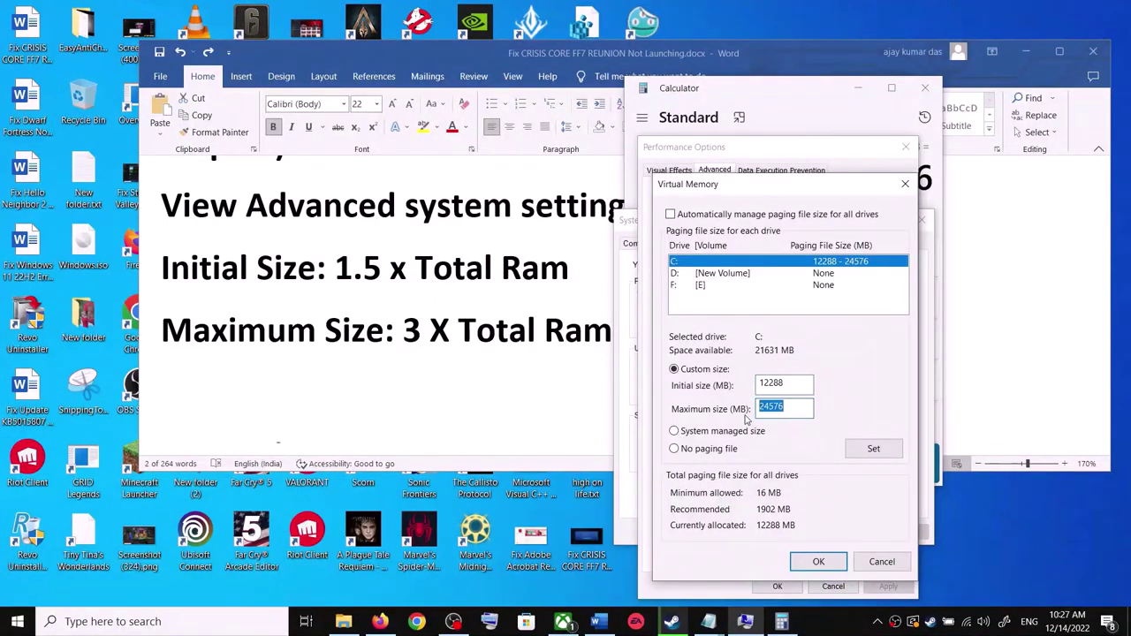
click(855, 455)
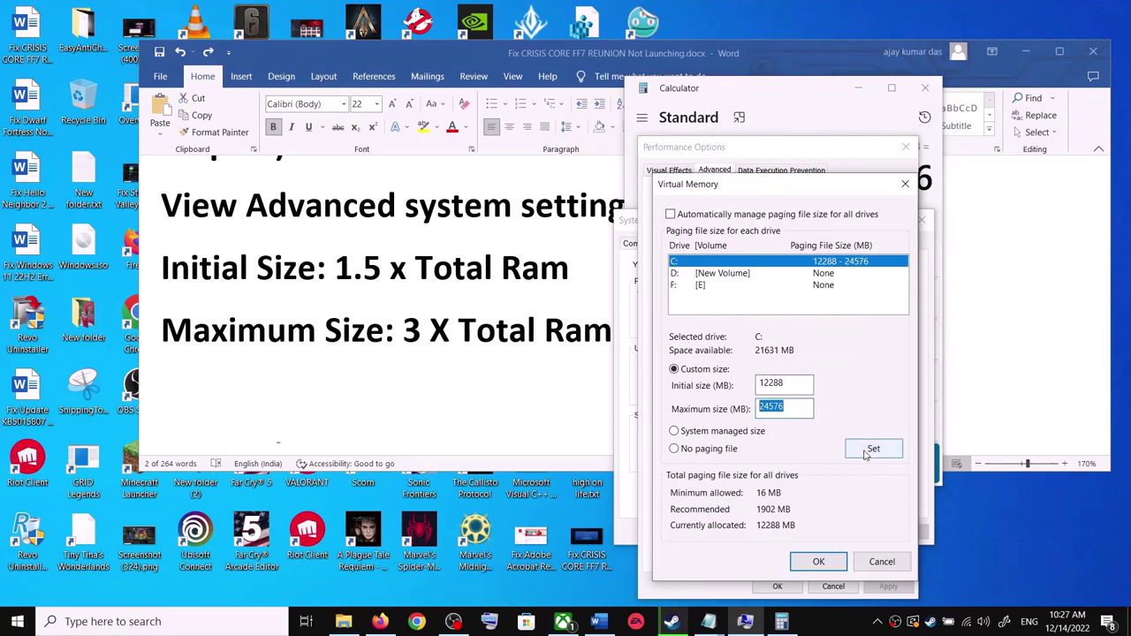
click(626, 372)
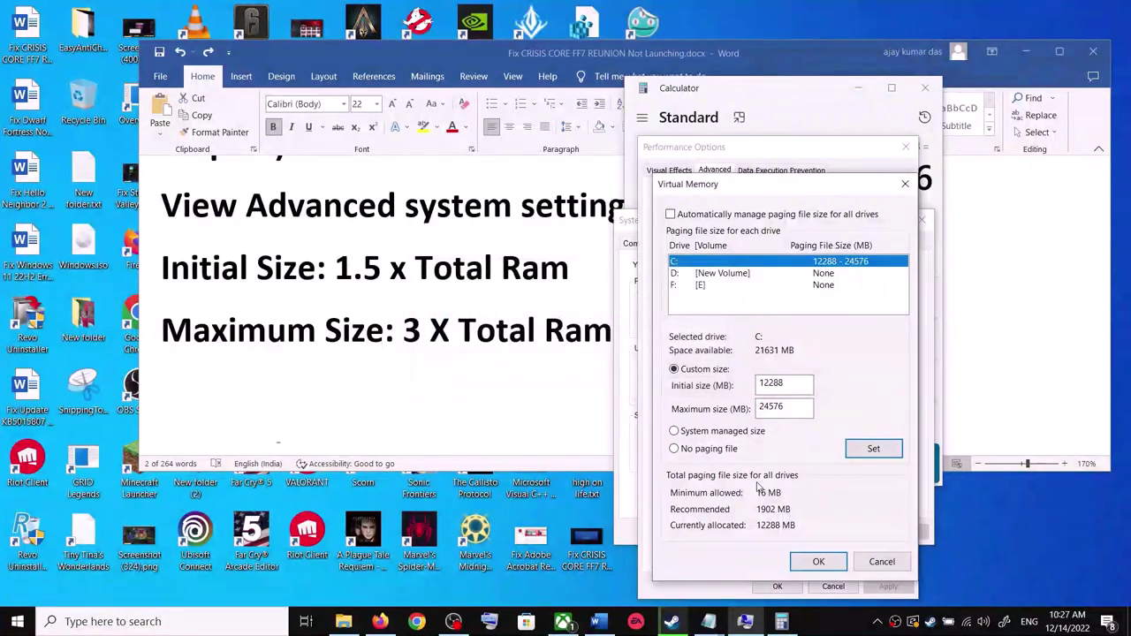
click(827, 566)
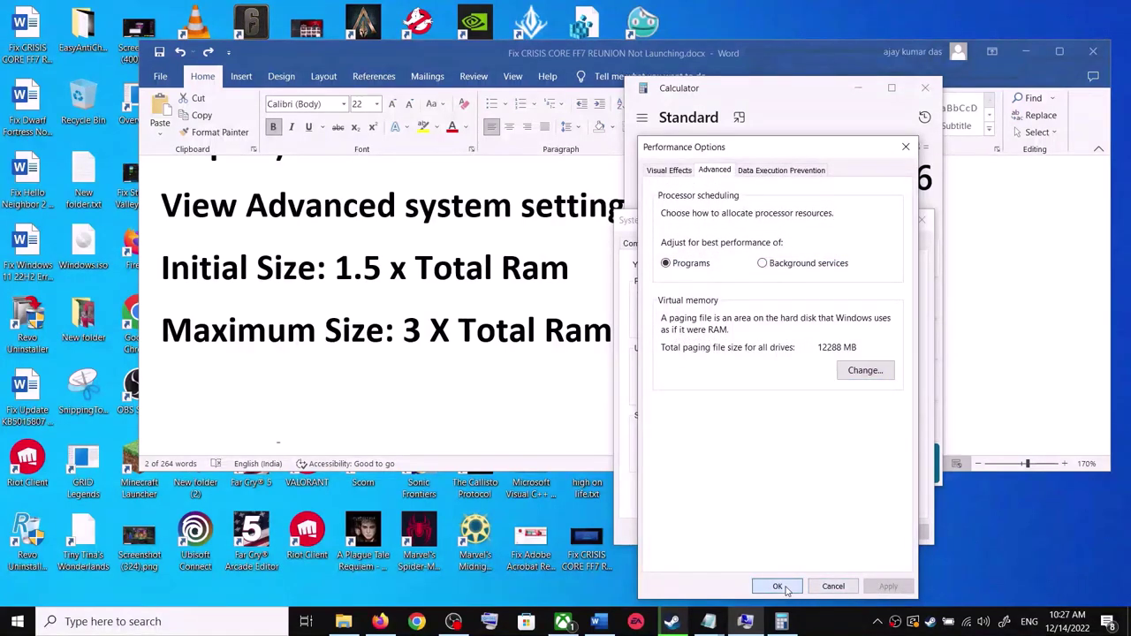
click(779, 586)
click(777, 536)
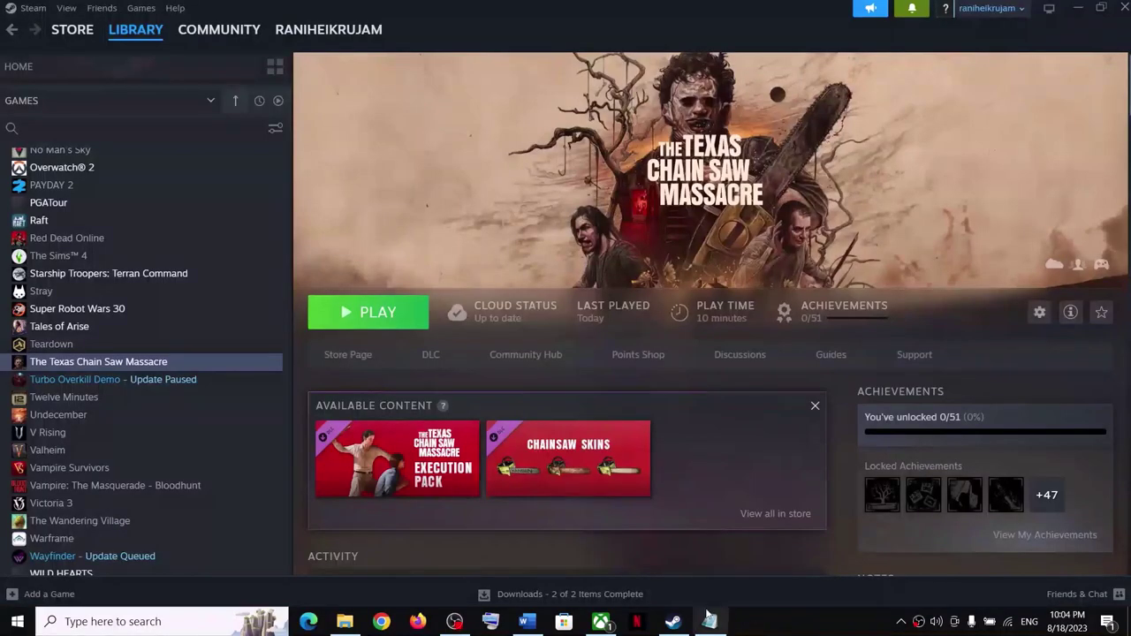
Copy the Step 11 Microsoft link from Word and open it in Chrome
click(527, 622)
scroll(401, 279, down, 3)
scroll(561, 315, down, 1)
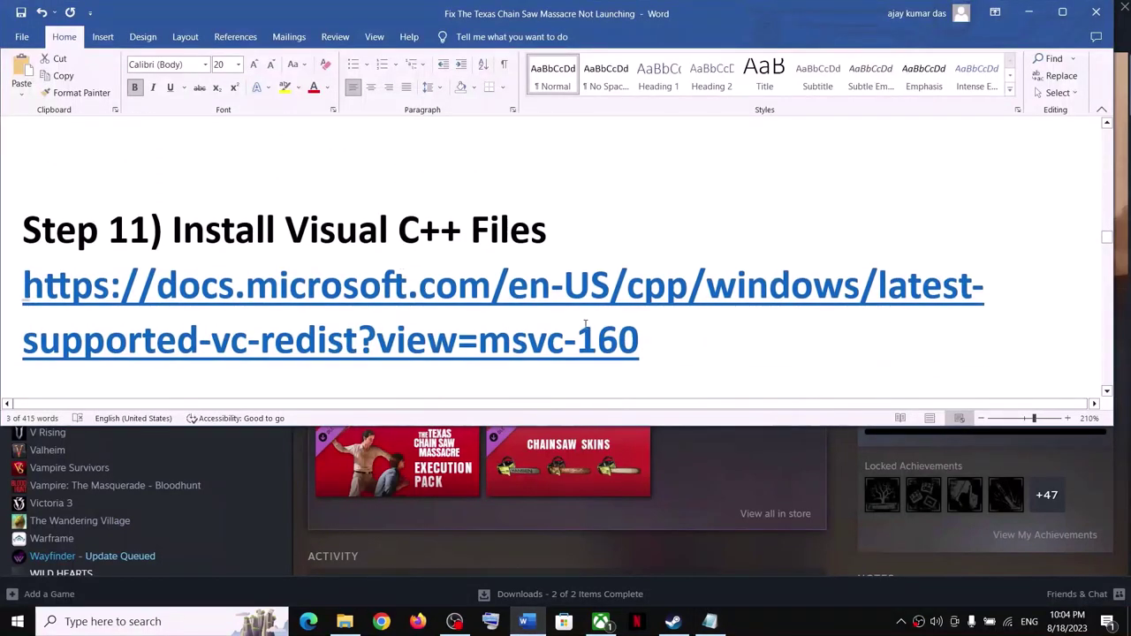
triple_click(647, 339)
right_click(188, 298)
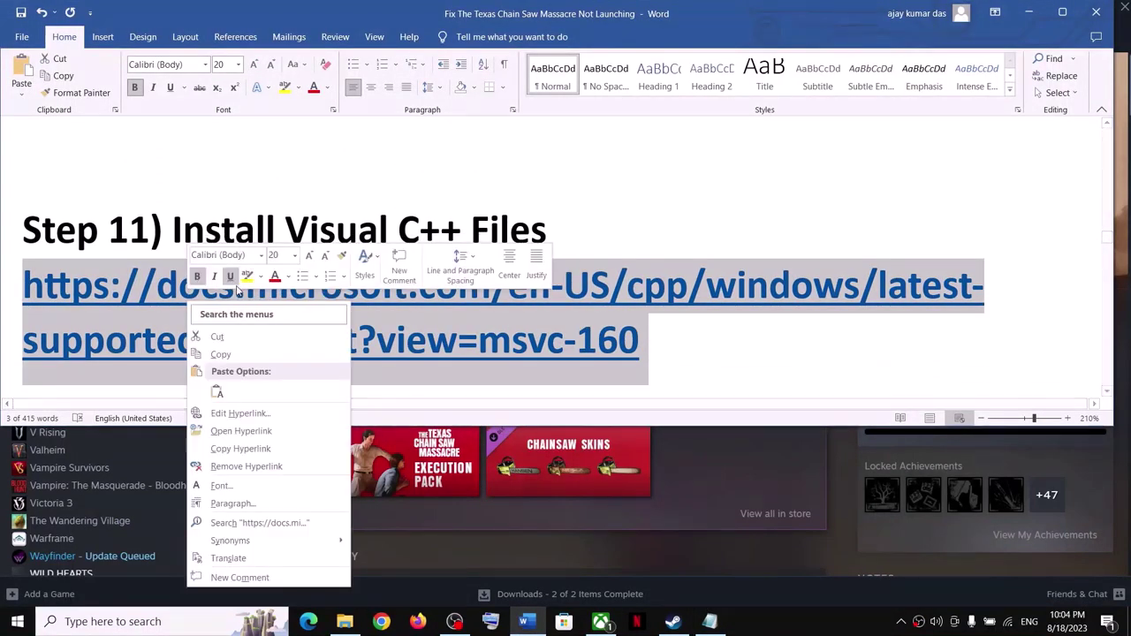
click(232, 355)
click(381, 621)
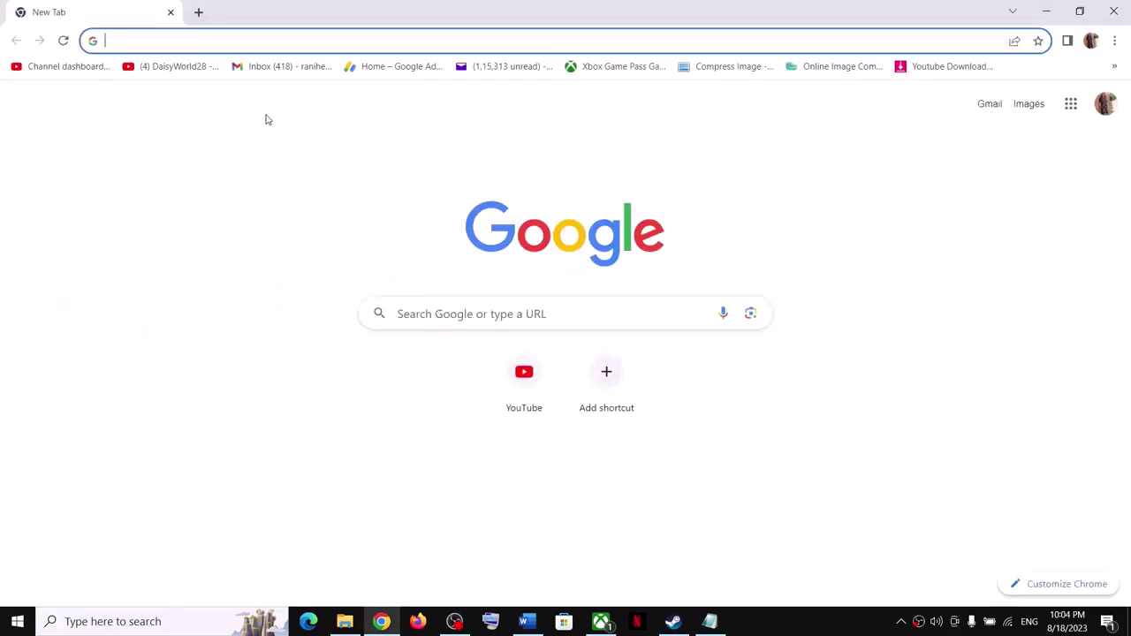
key(ctrl+v)
key(Return)
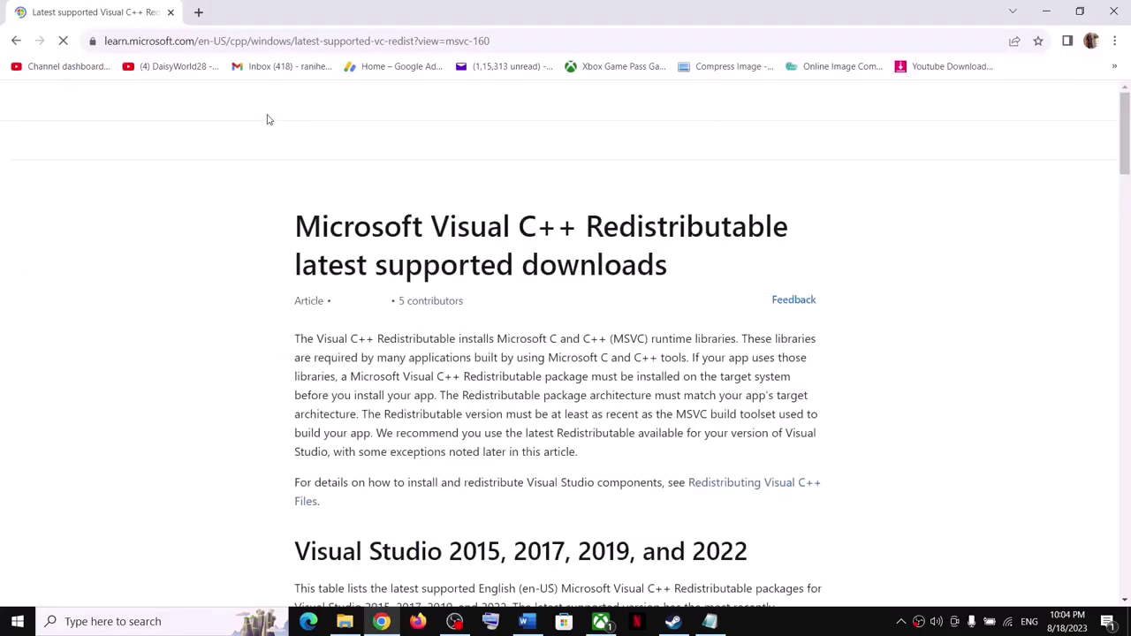
Download the Visual Studio 2015-2022 vc_redist.x86.exe and vc_redist.x64.exe installers
scroll(461, 298, down, 3)
drag(391, 408, 768, 415)
scroll(529, 446, down, 3)
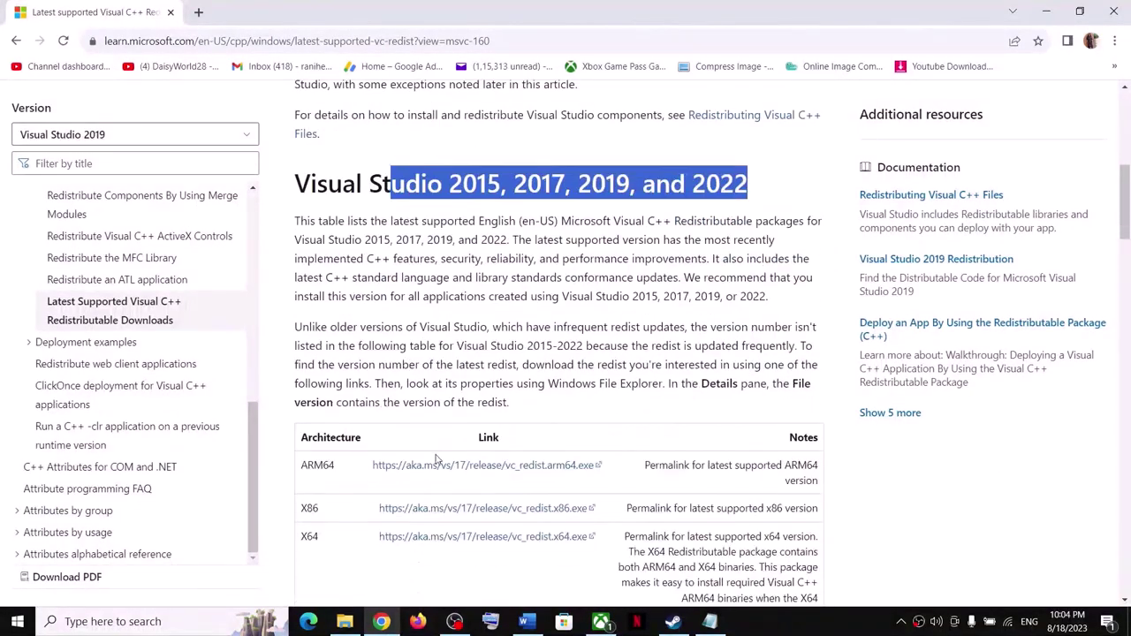
drag(309, 434, 319, 463)
click(390, 438)
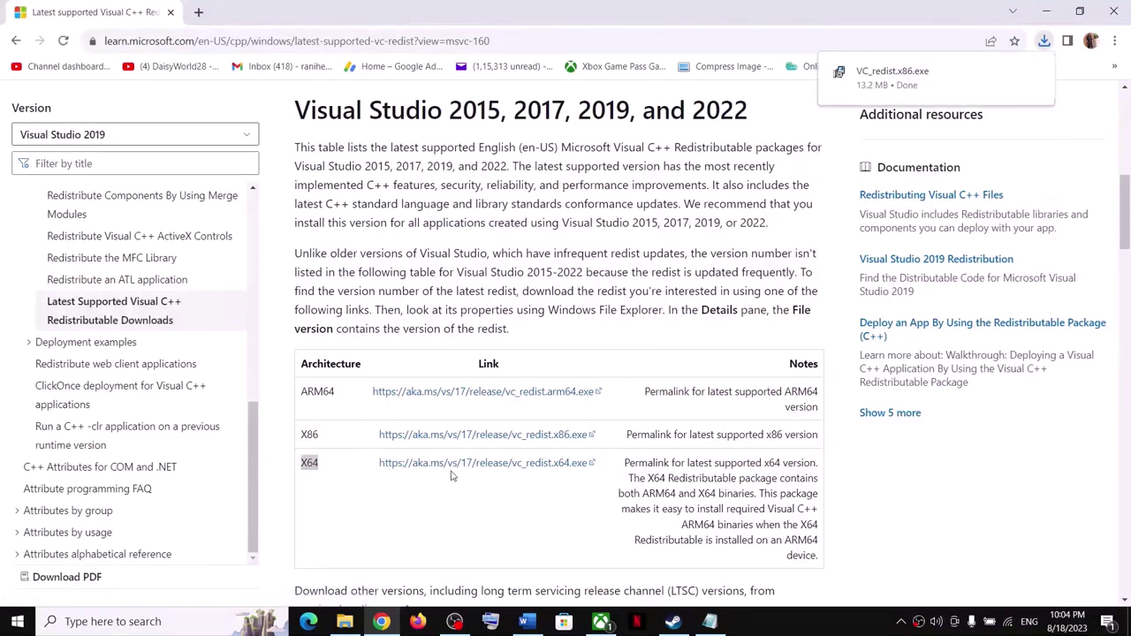
click(484, 468)
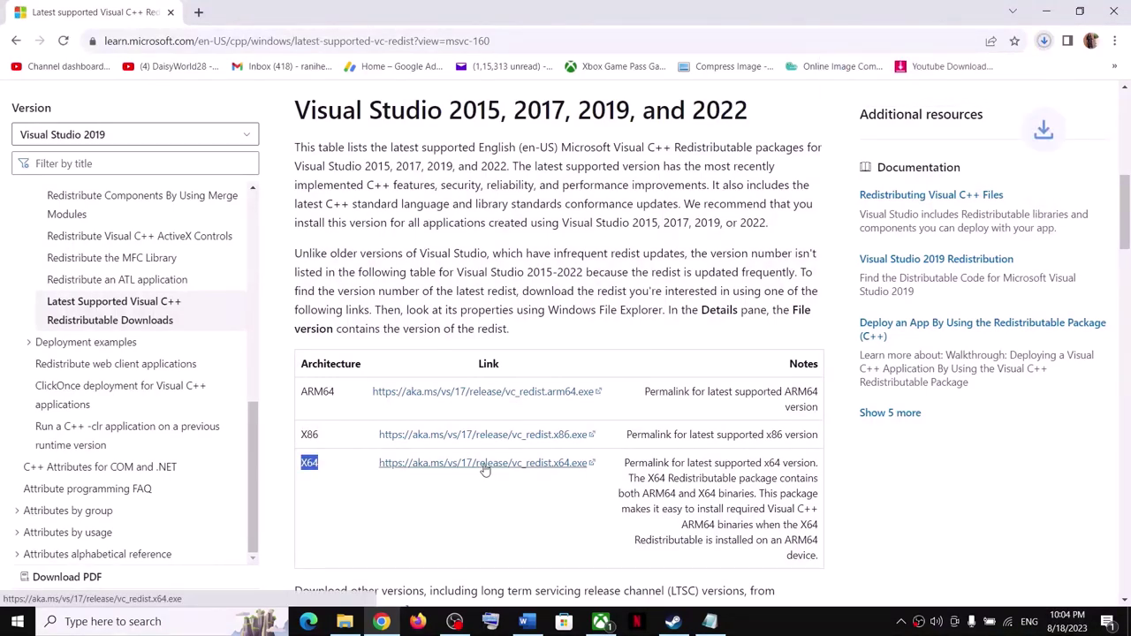
click(1044, 40)
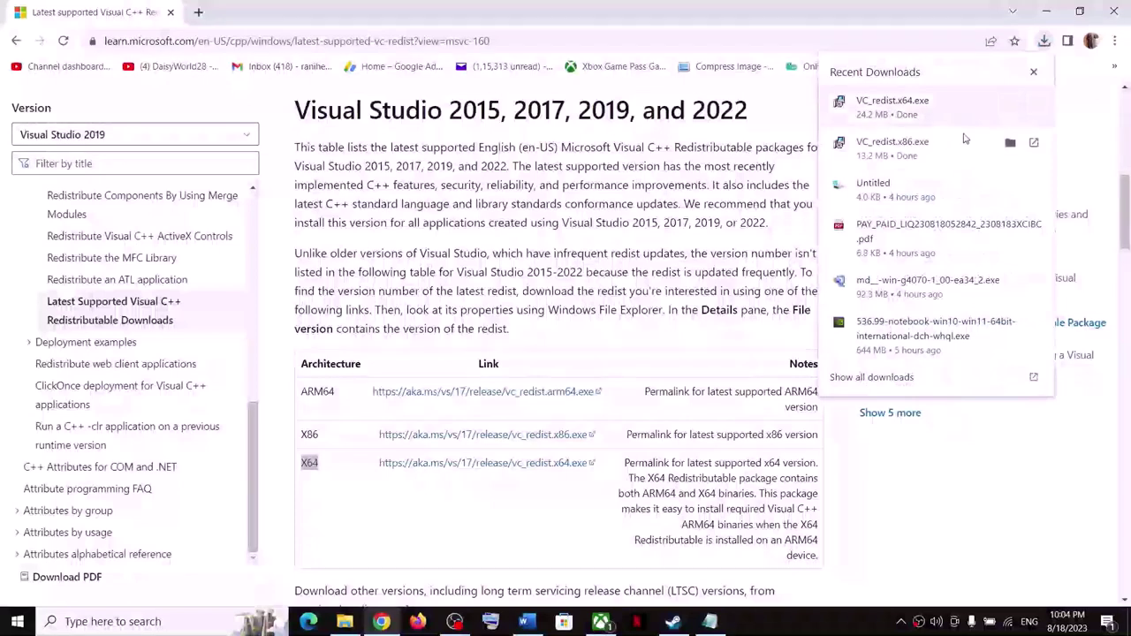
Run and repair VC_redist.x64.exe and VC_redist.x86.exe until both show Setup Successful
click(906, 115)
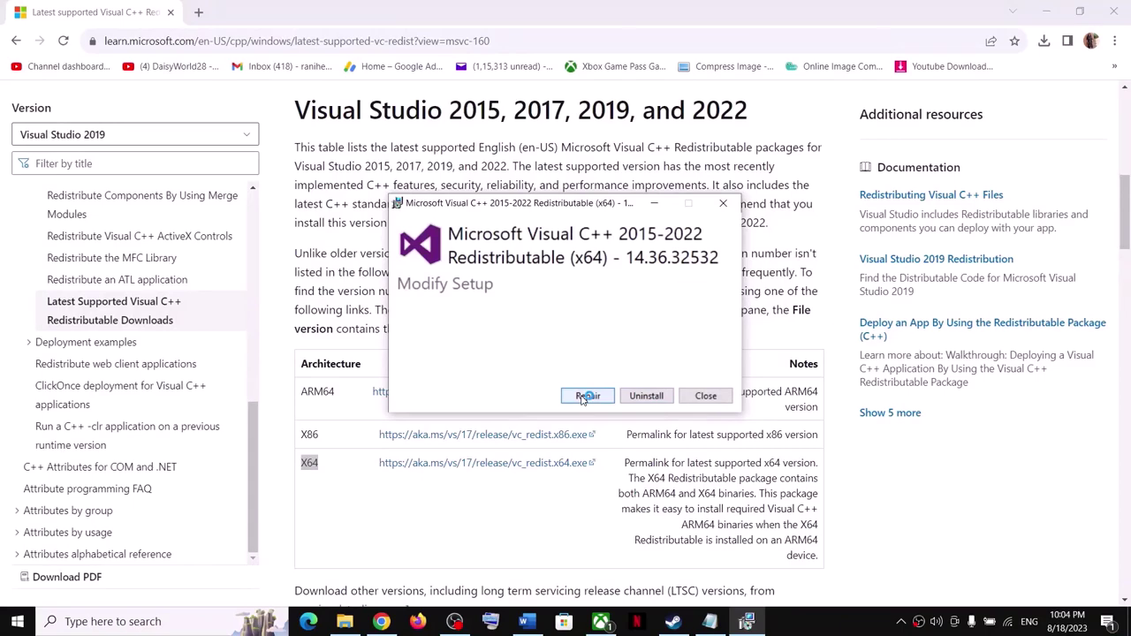
click(586, 396)
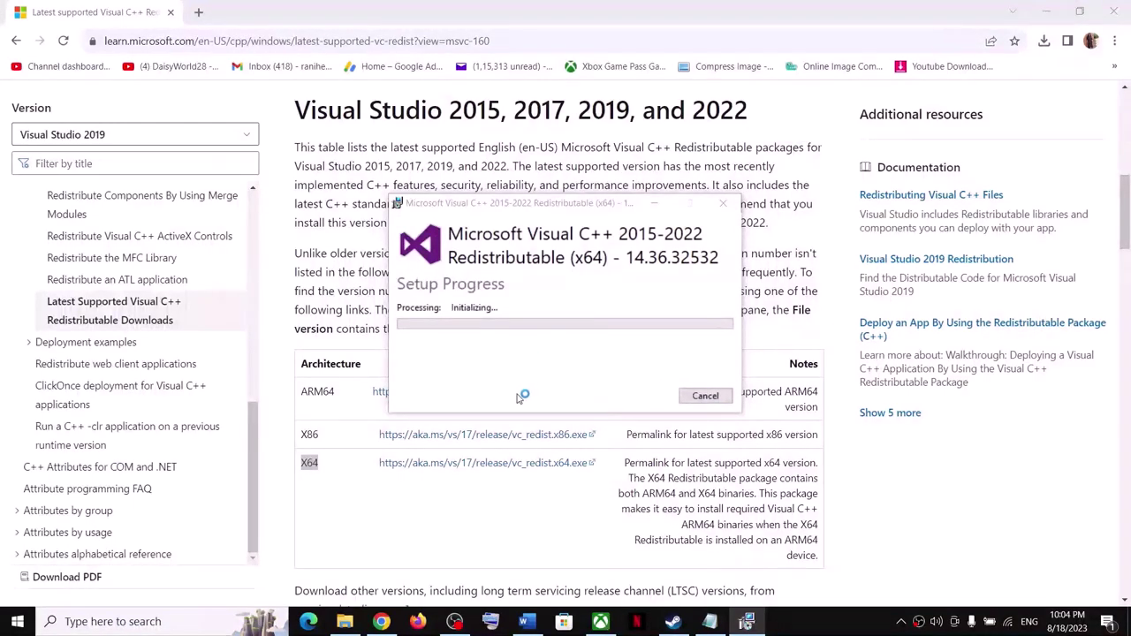
click(1044, 40)
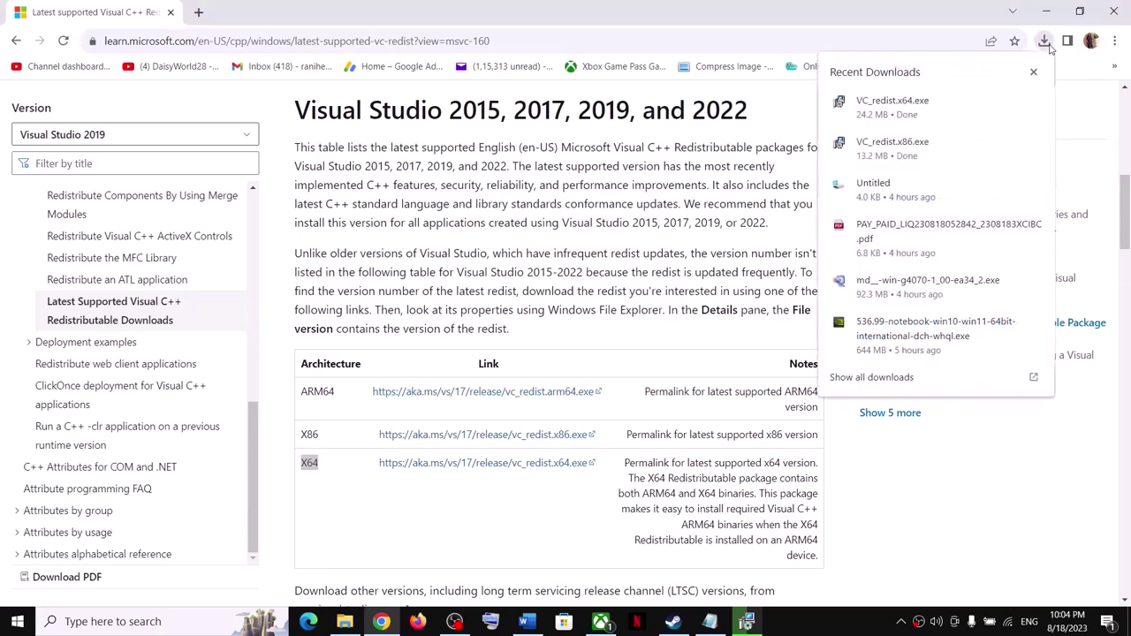
click(903, 153)
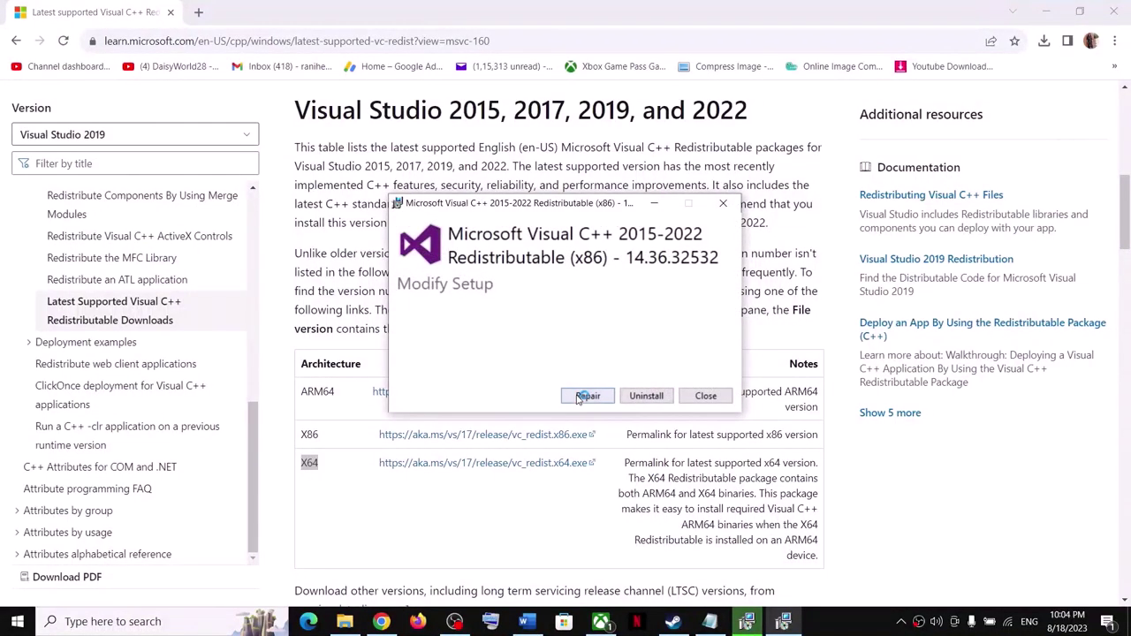
click(587, 396)
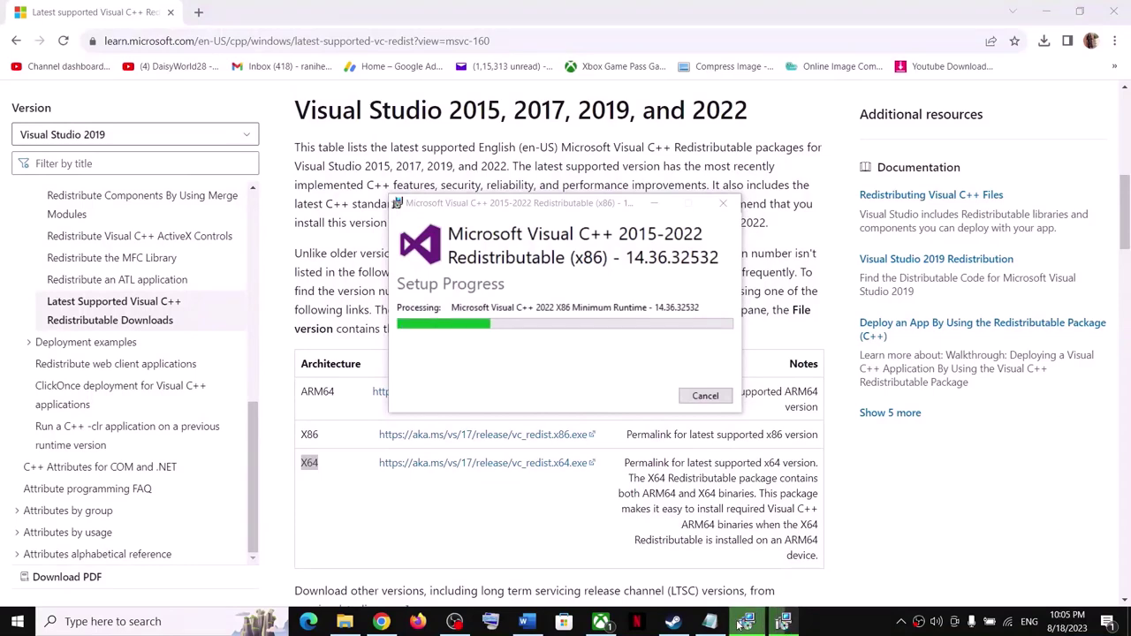
drag(614, 207, 252, 207)
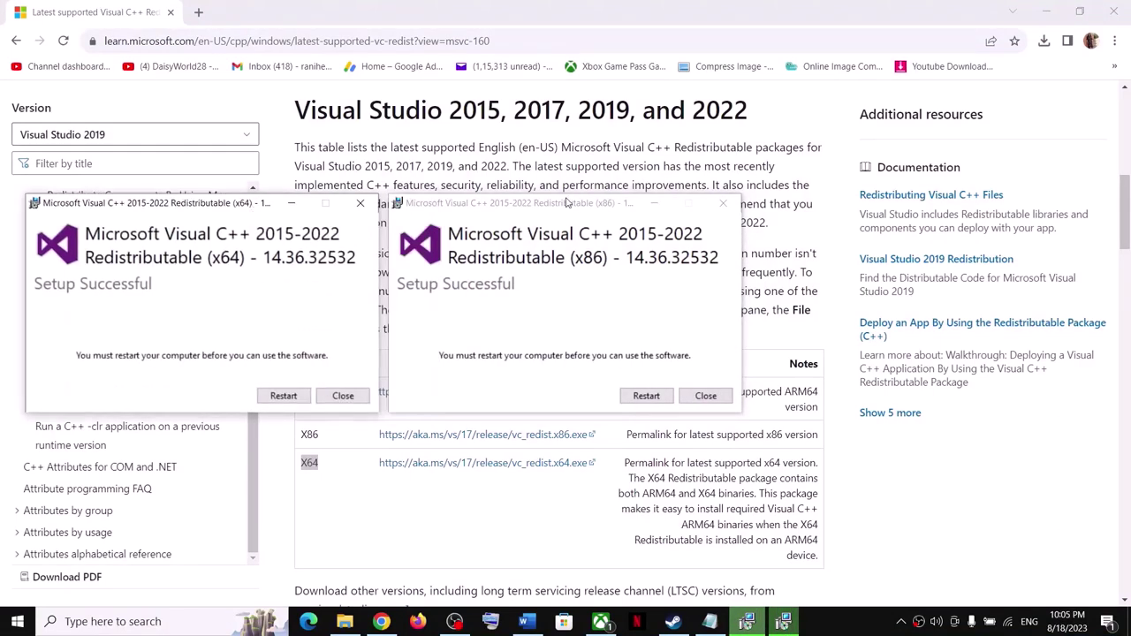
drag(568, 202, 705, 218)
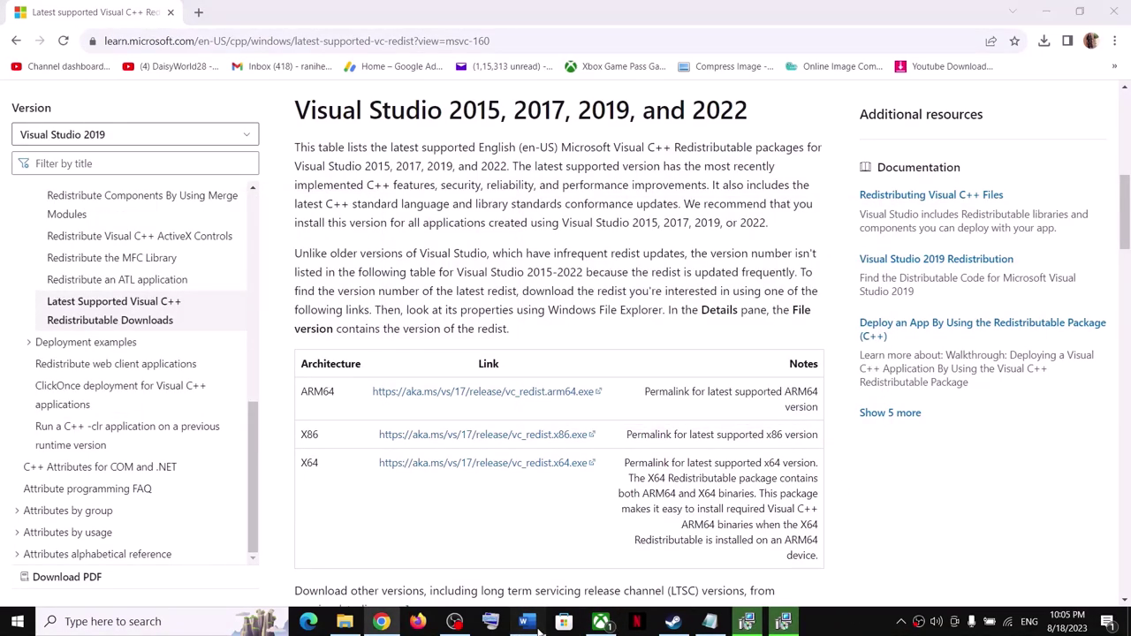
Following the Update your Windows step, check for updates under Update & Security
click(526, 621)
scroll(523, 381, down, 4)
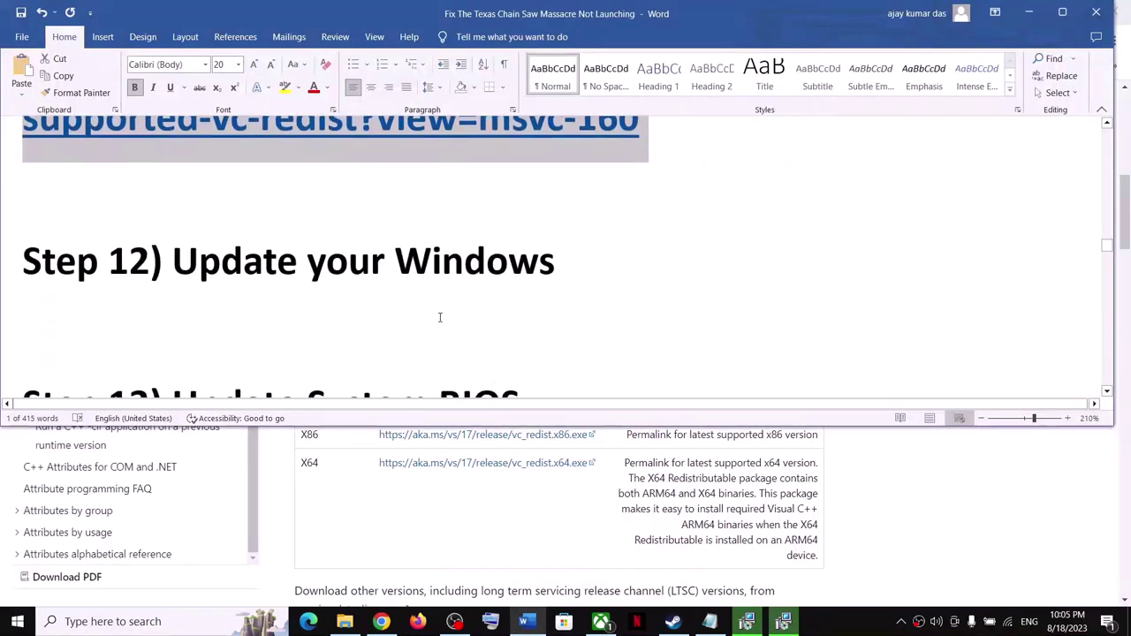
drag(192, 254, 566, 266)
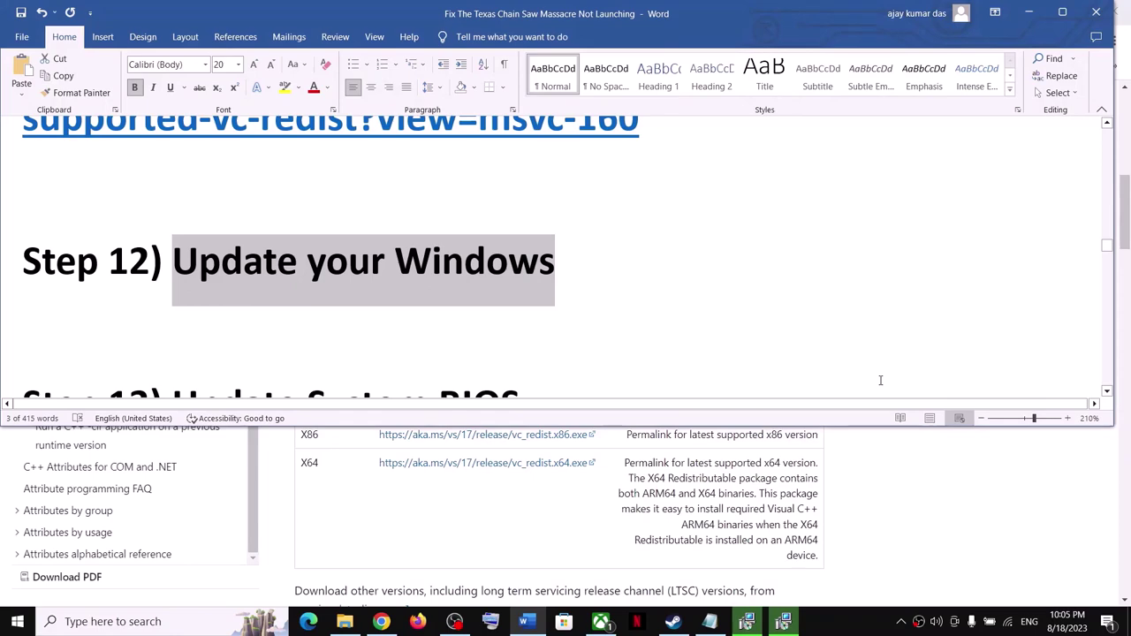
key(super+i)
click(539, 429)
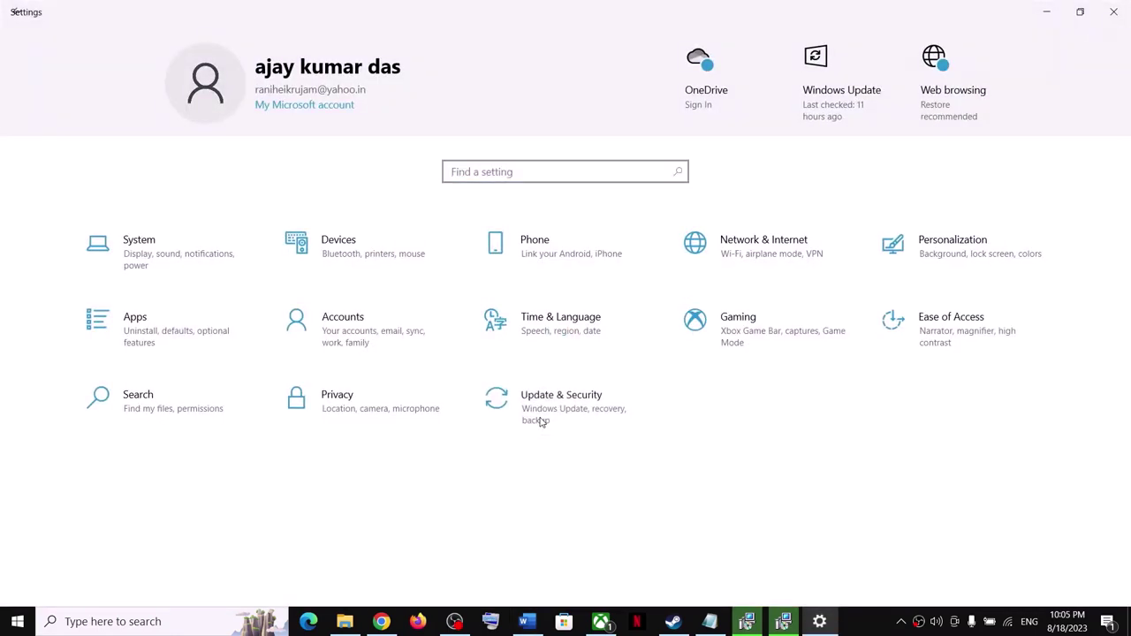
click(300, 144)
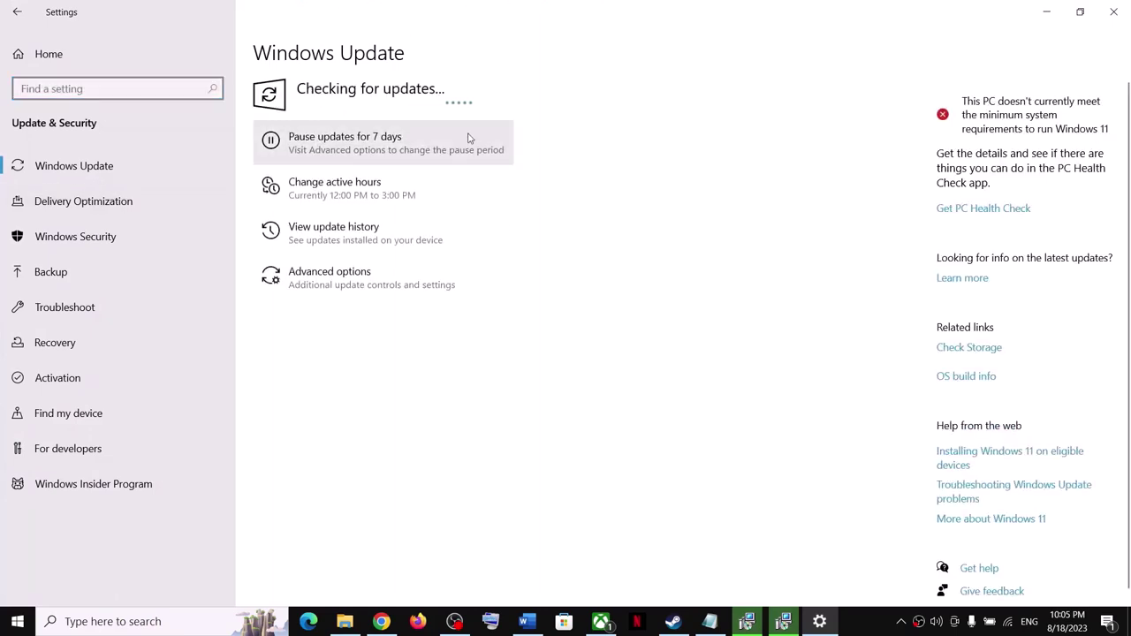
Return to the Word guide and highlight the Update System BIOS step
click(535, 624)
scroll(442, 371, down, 3)
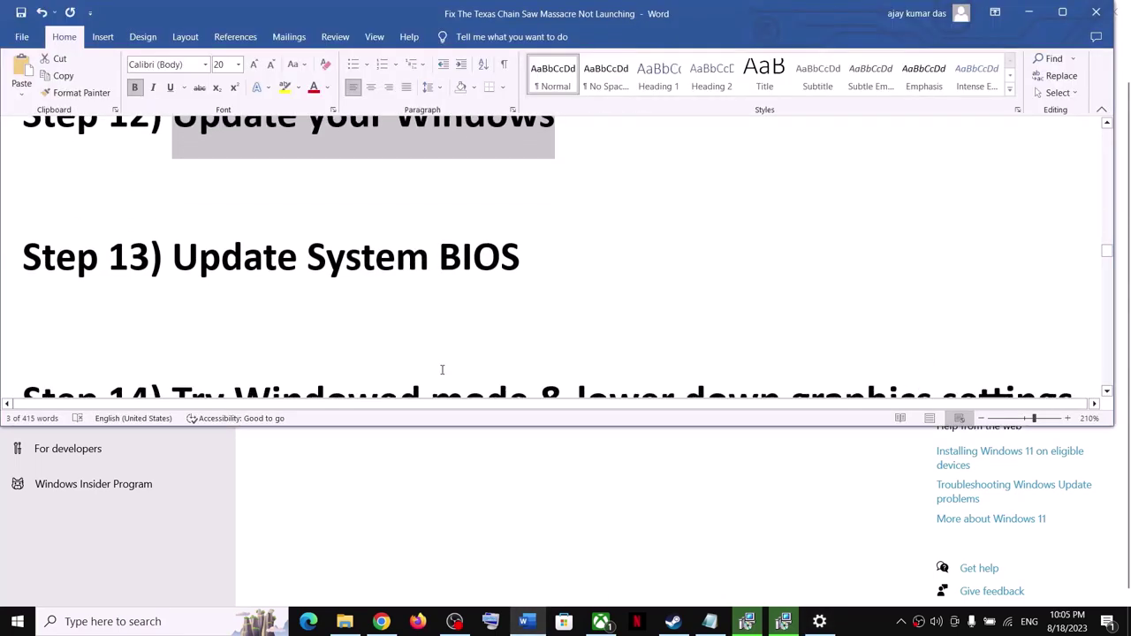
scroll(442, 371, up, 2)
drag(173, 330, 581, 313)
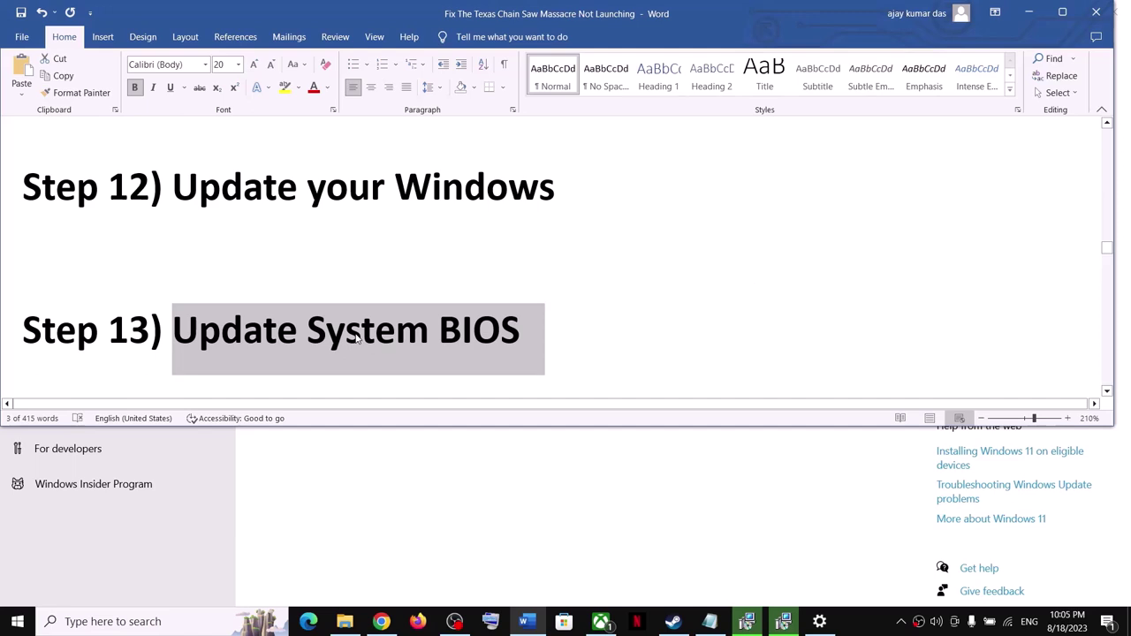
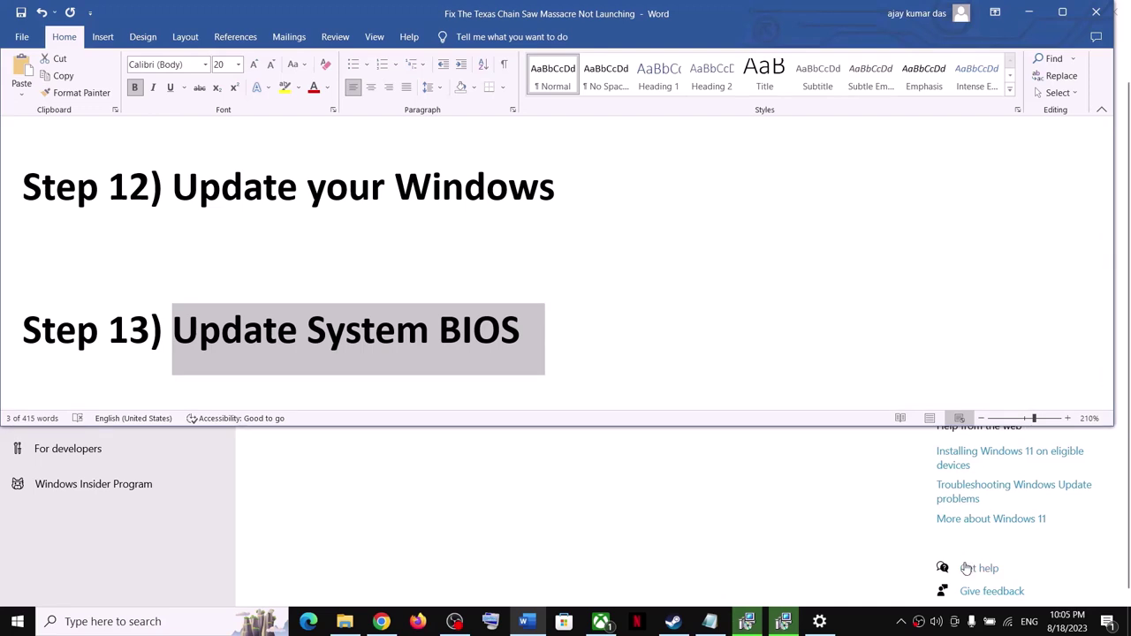
Check the battery panel, then scroll the guide down to Step 14
click(988, 622)
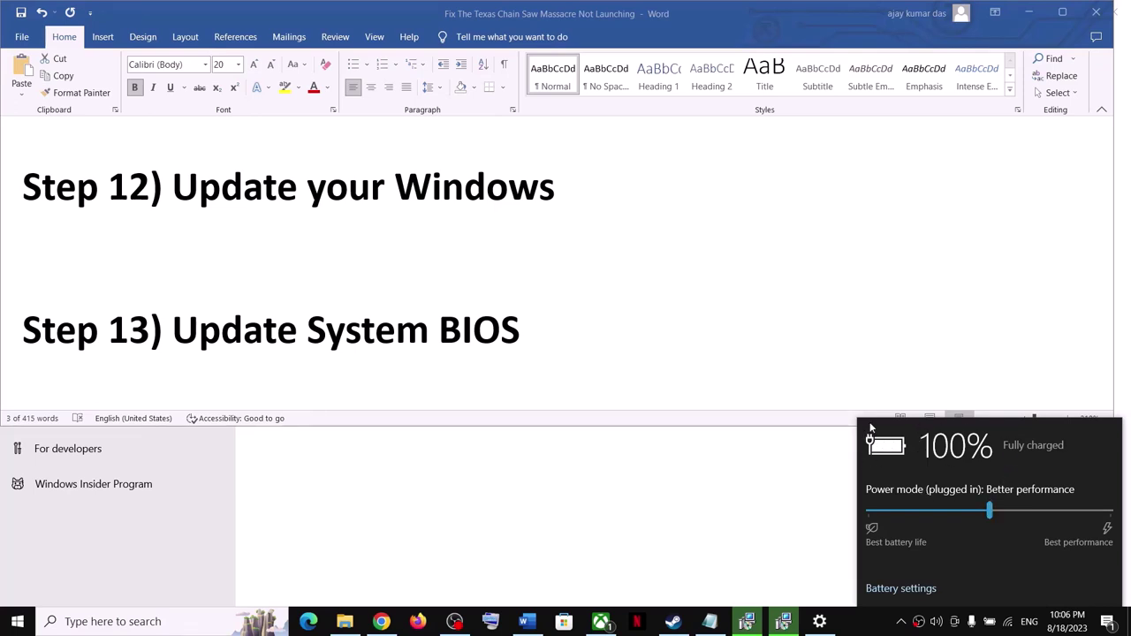
click(337, 331)
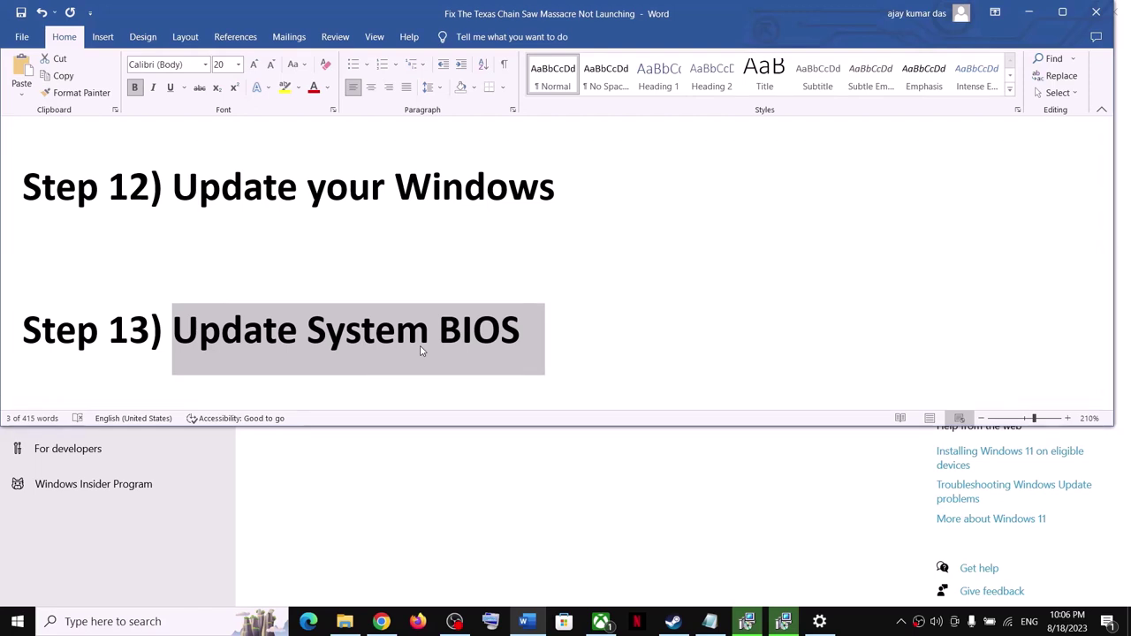
scroll(424, 345, down, 3)
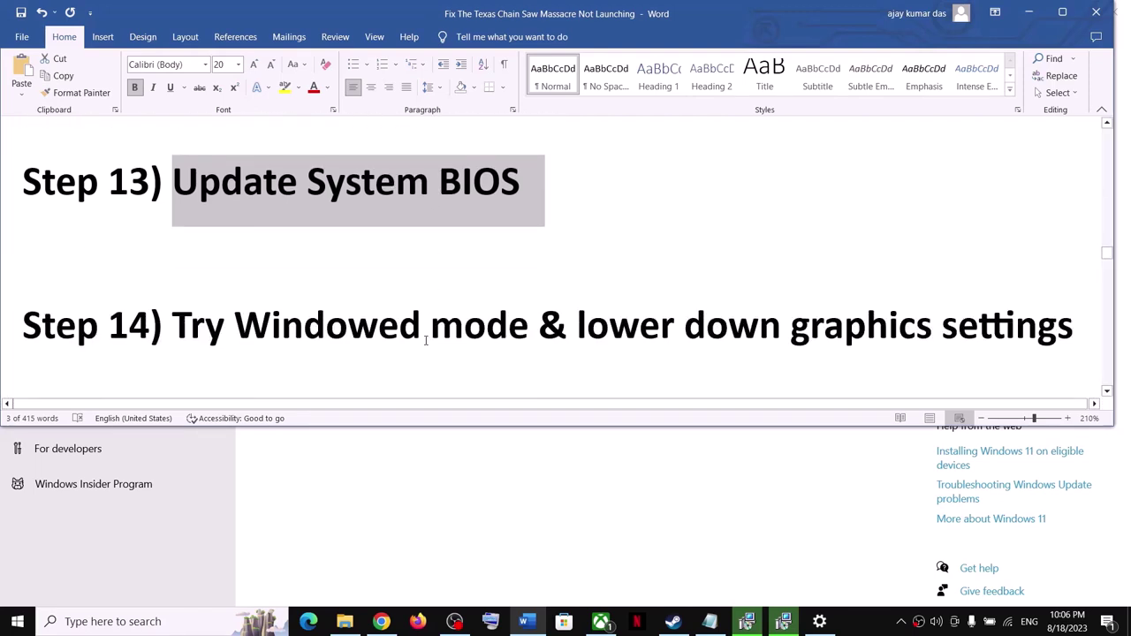
Highlight the Step 14 heading 'Try Windowed mode & lower down graphics settings' and minimize Word
drag(230, 327, 536, 327)
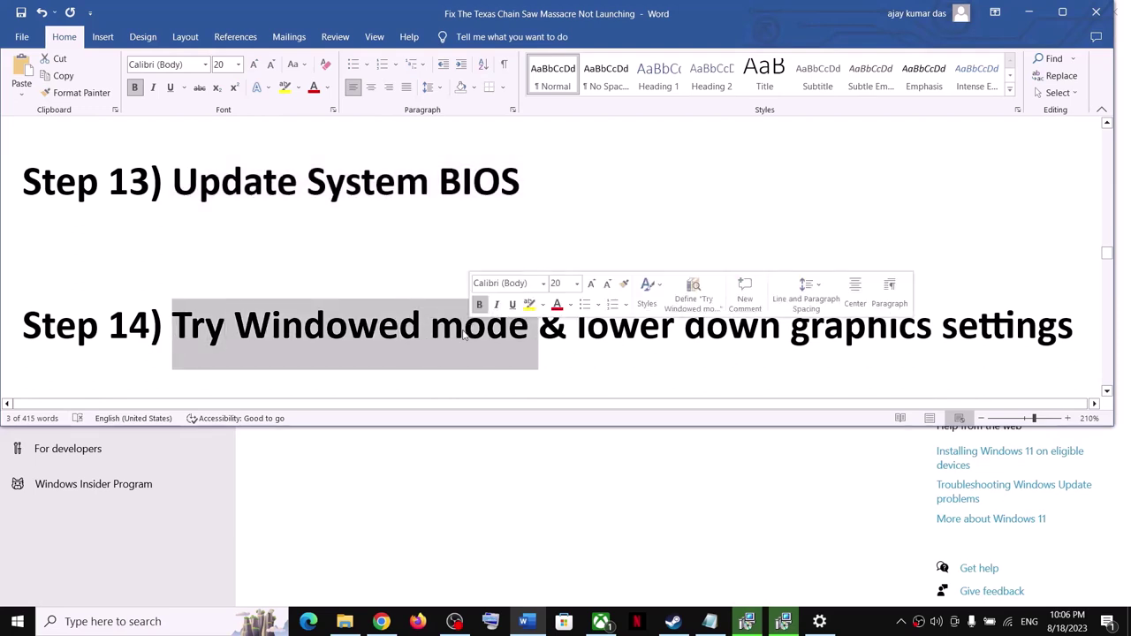
click(235, 327)
drag(175, 327, 1108, 324)
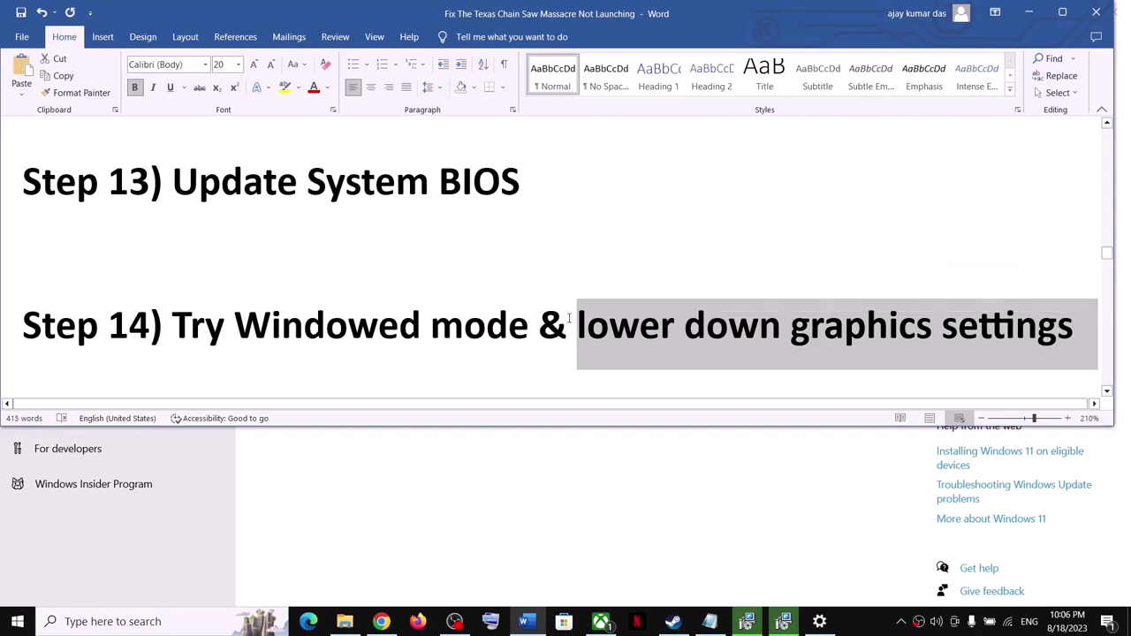
drag(222, 329, 917, 334)
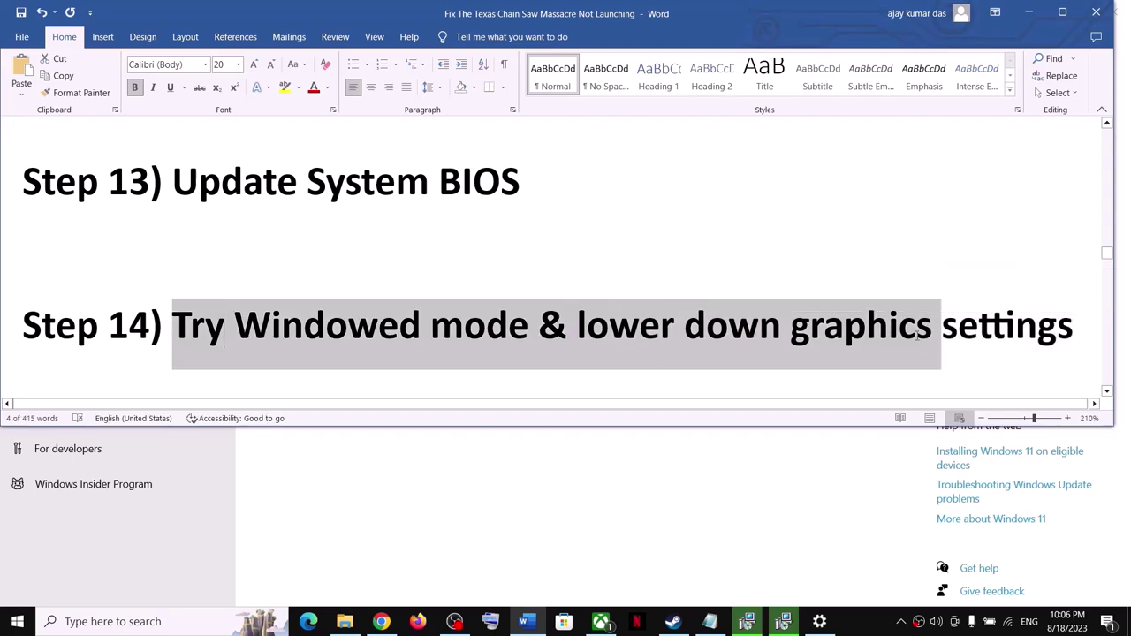
click(853, 619)
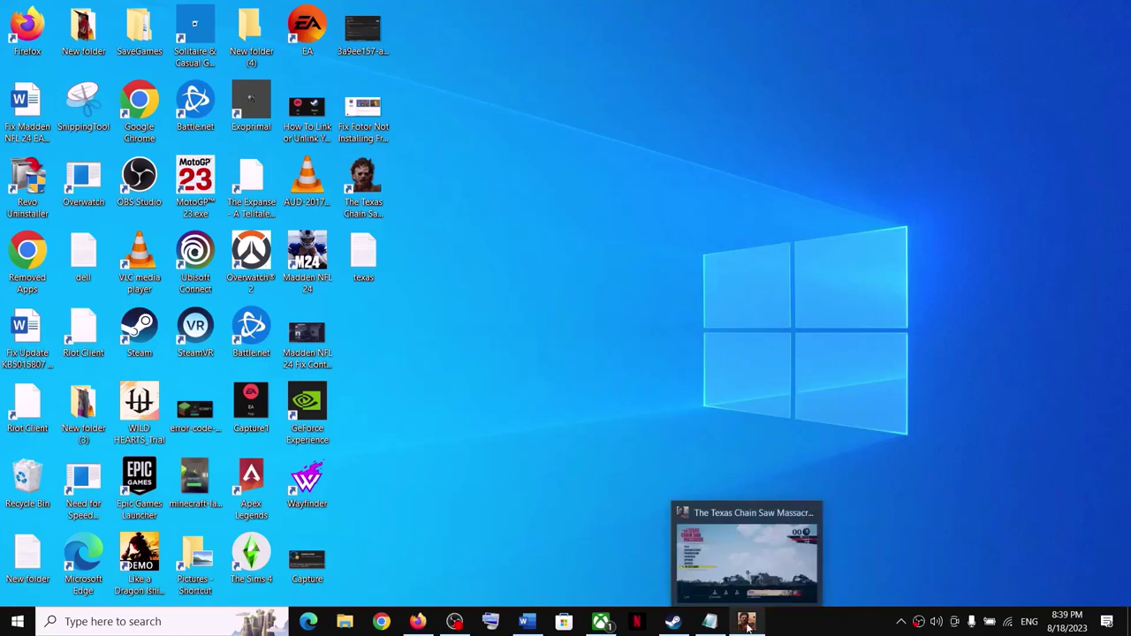
In the game's options, set the display mode to WINDOWED
click(747, 623)
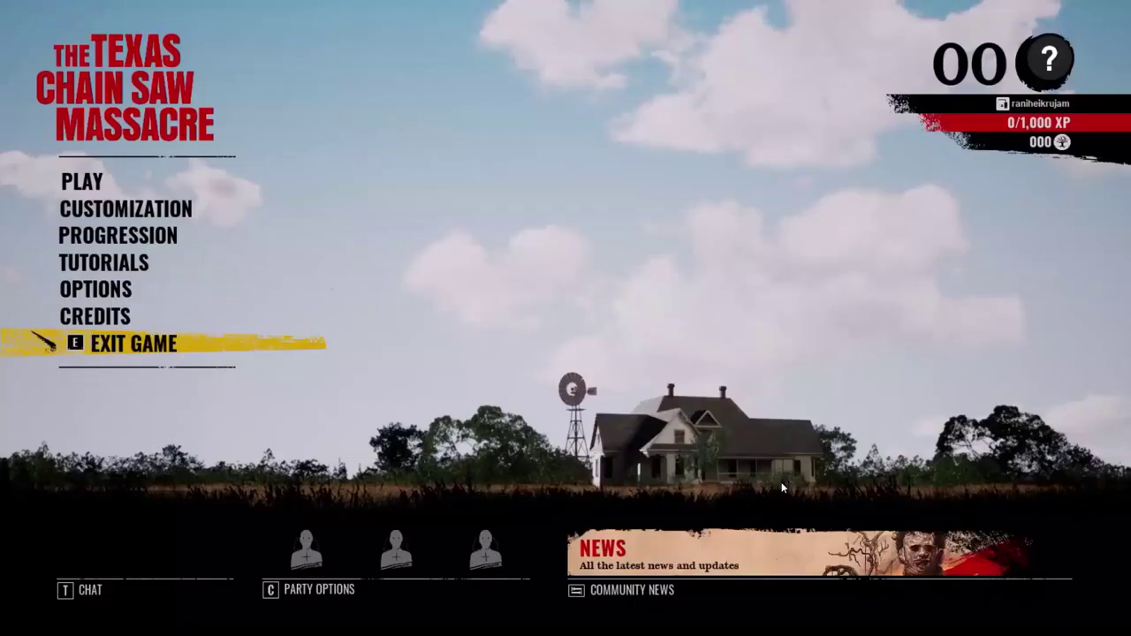
click(127, 296)
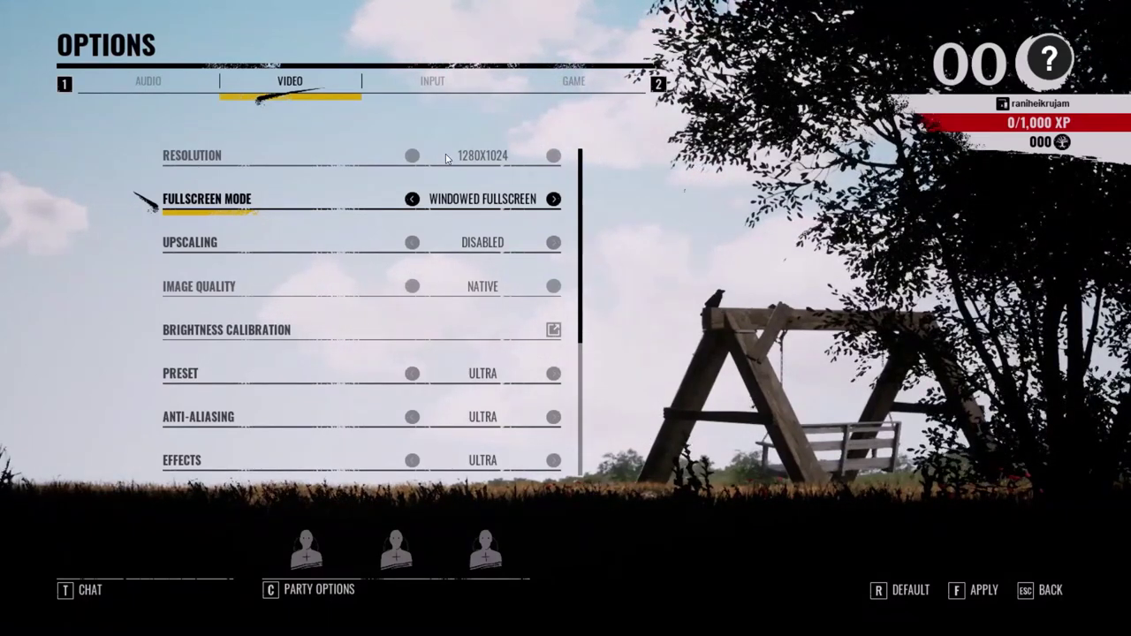
key(Down)
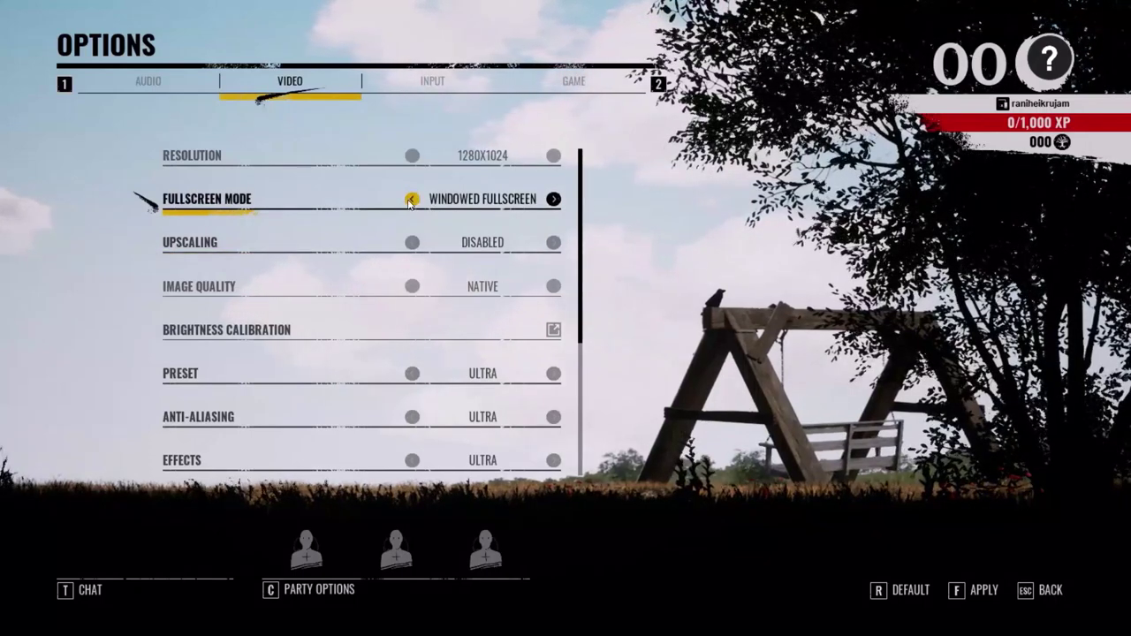
click(411, 199)
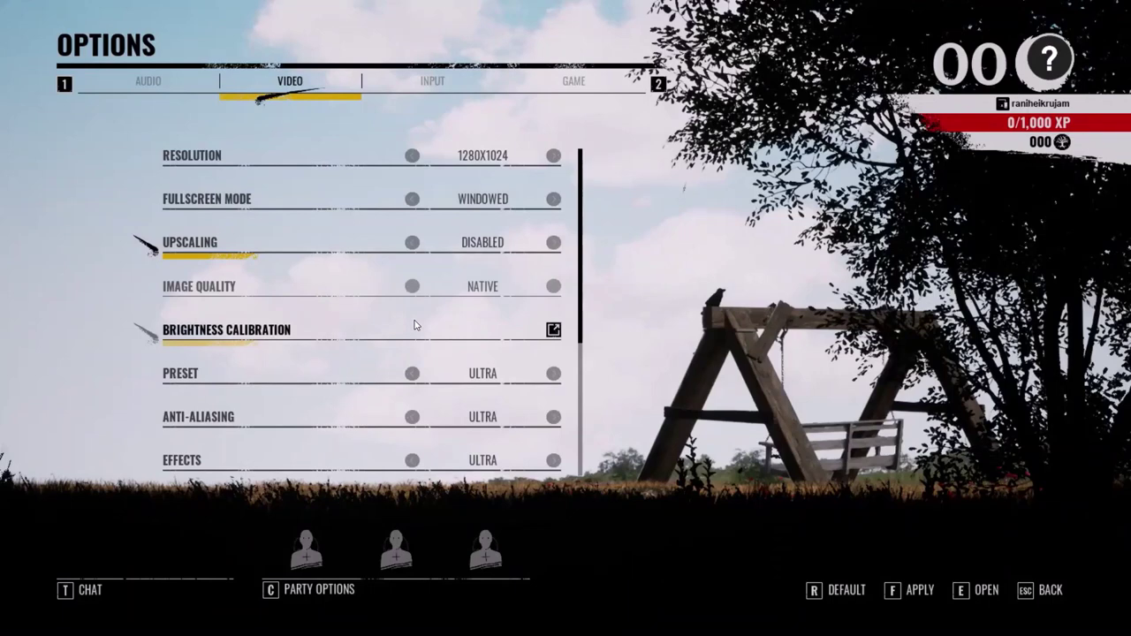
Lower the graphics preset from ULTRA down to LOW and keep the changes
scroll(414, 325, down, 3)
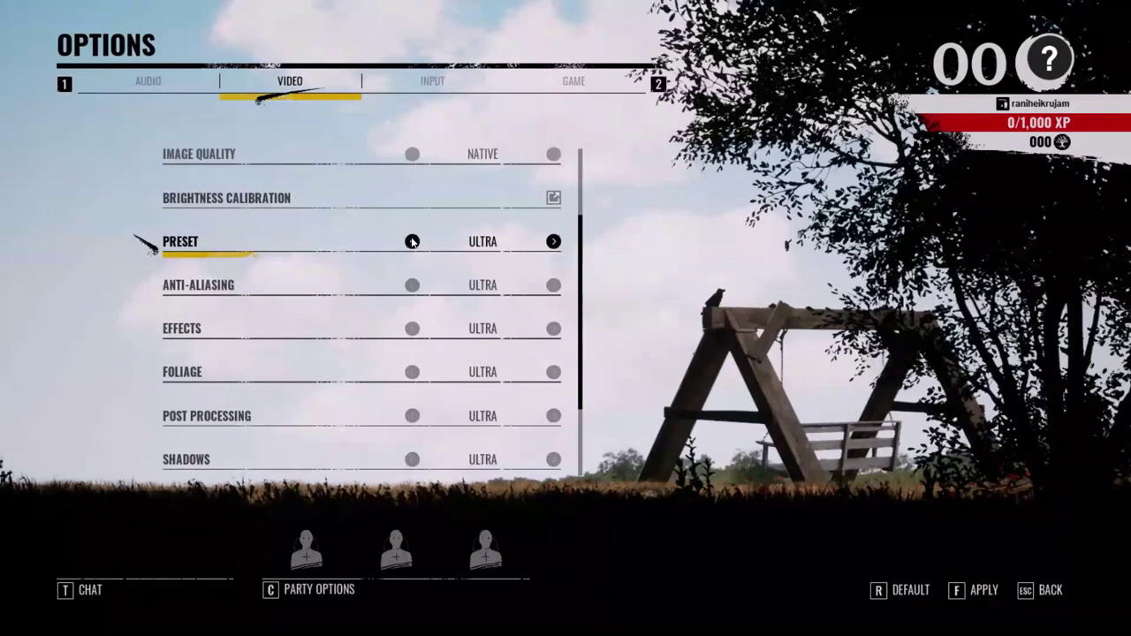
click(412, 241)
click(411, 242)
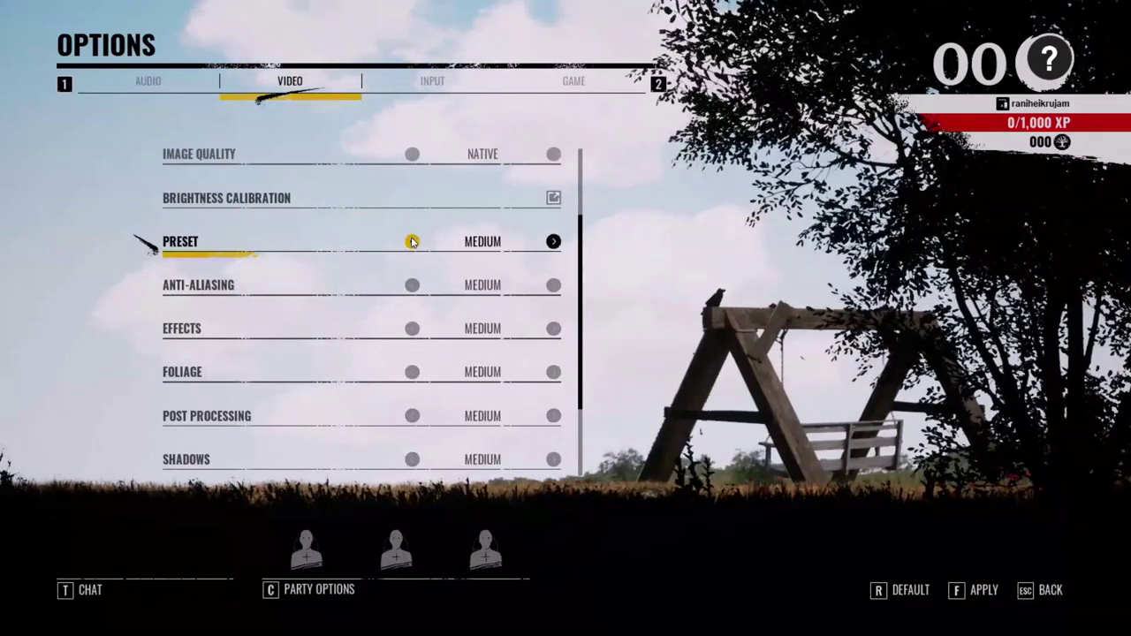
click(412, 241)
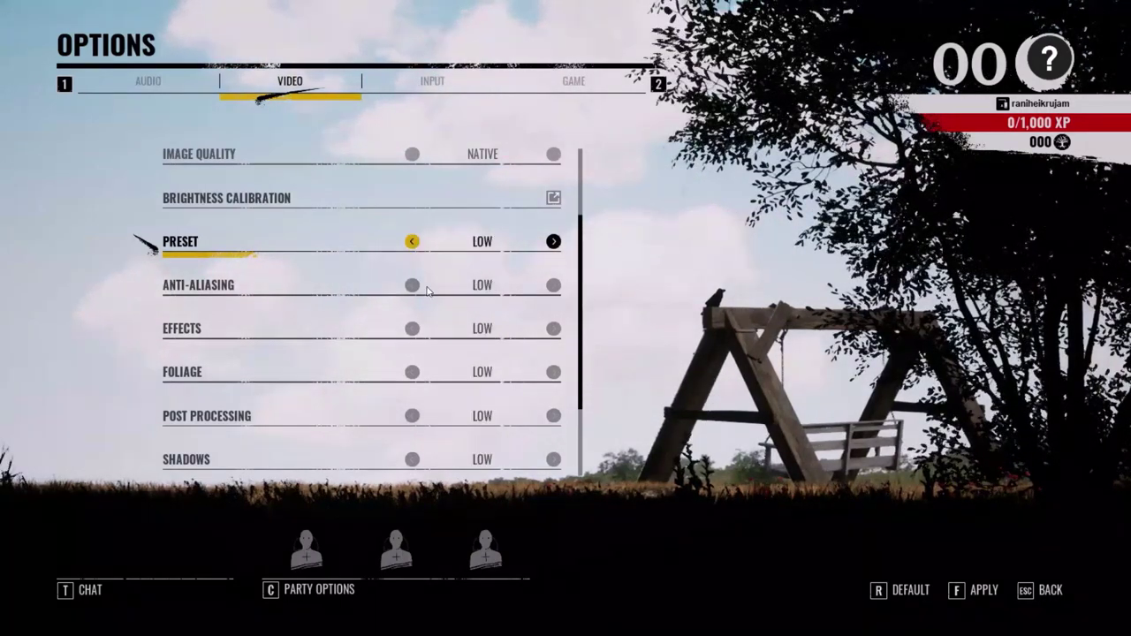
scroll(433, 373, down, 1)
scroll(433, 373, down, 2)
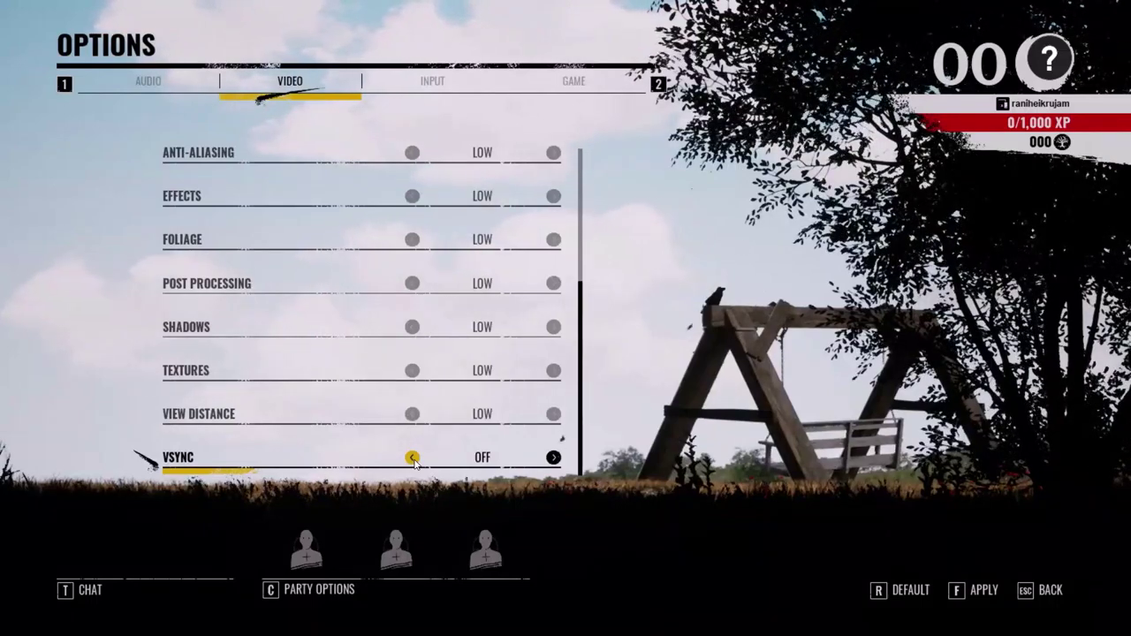
key(Escape)
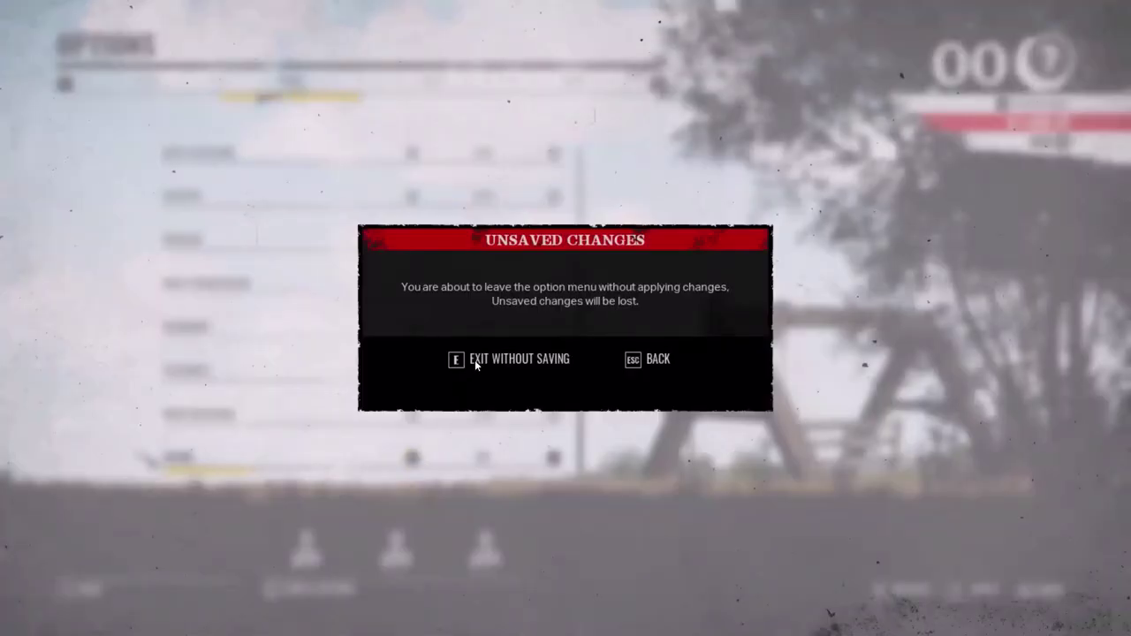
click(673, 359)
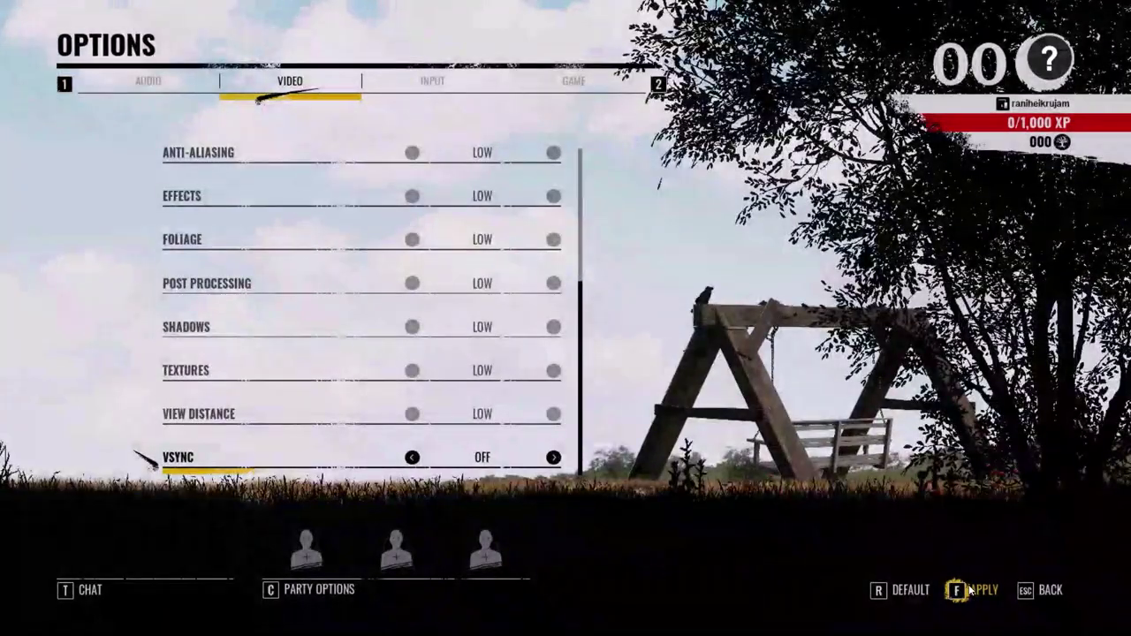
Back in the guide, highlight Step 15 about reinstalling the game on a different drive
key(alt+Tab)
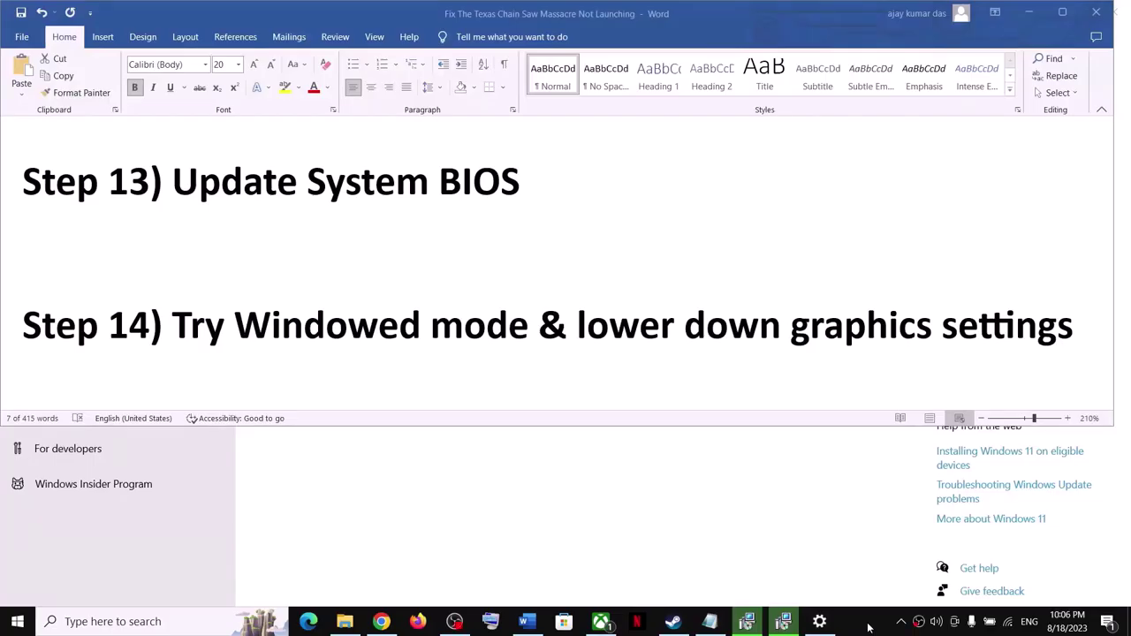
scroll(326, 282, down, 3)
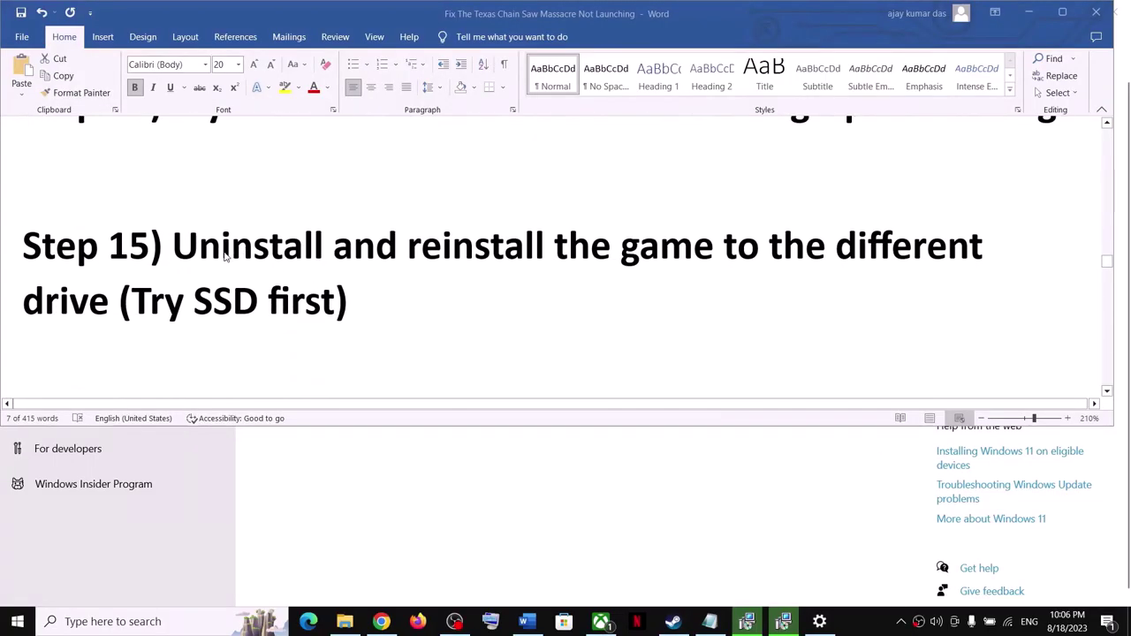
drag(172, 248, 371, 305)
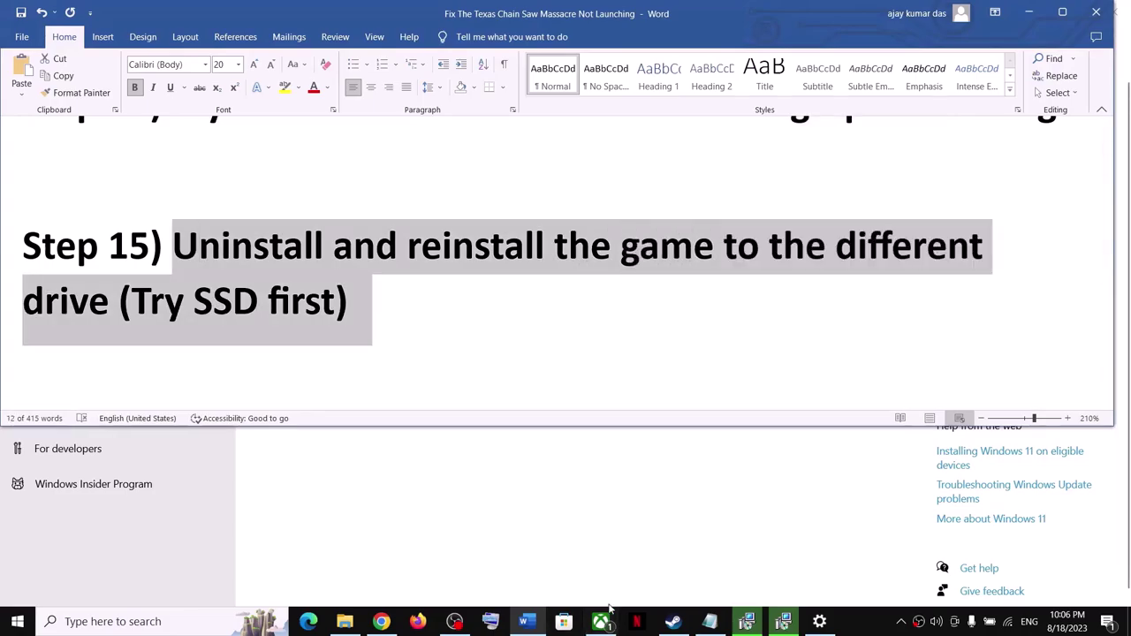
click(673, 621)
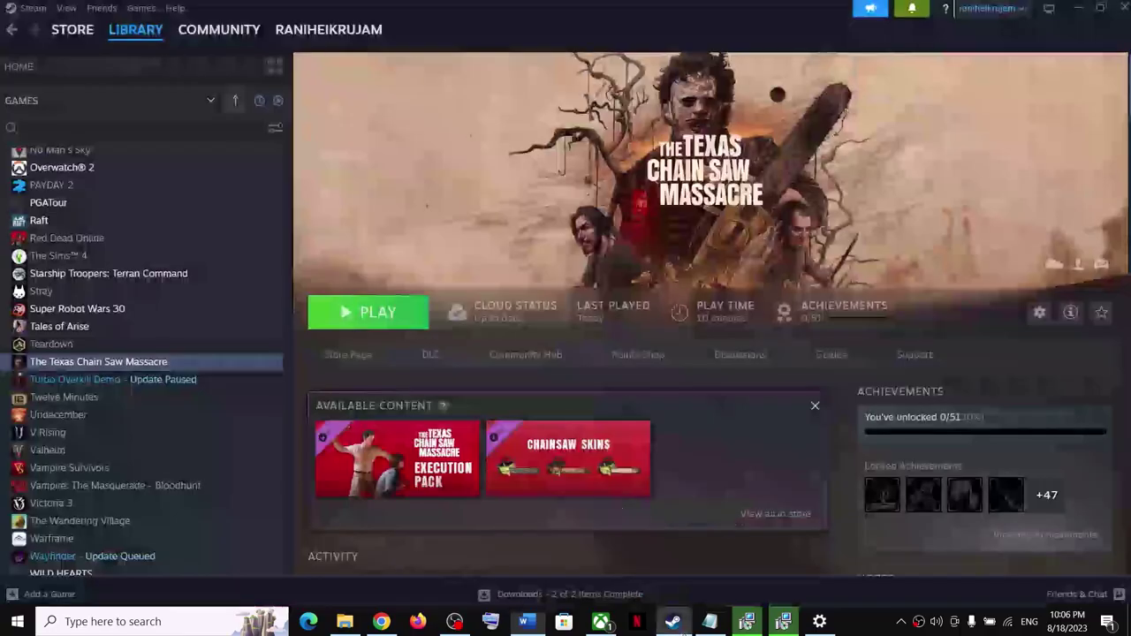
right_click(142, 367)
mouse_move(186, 449)
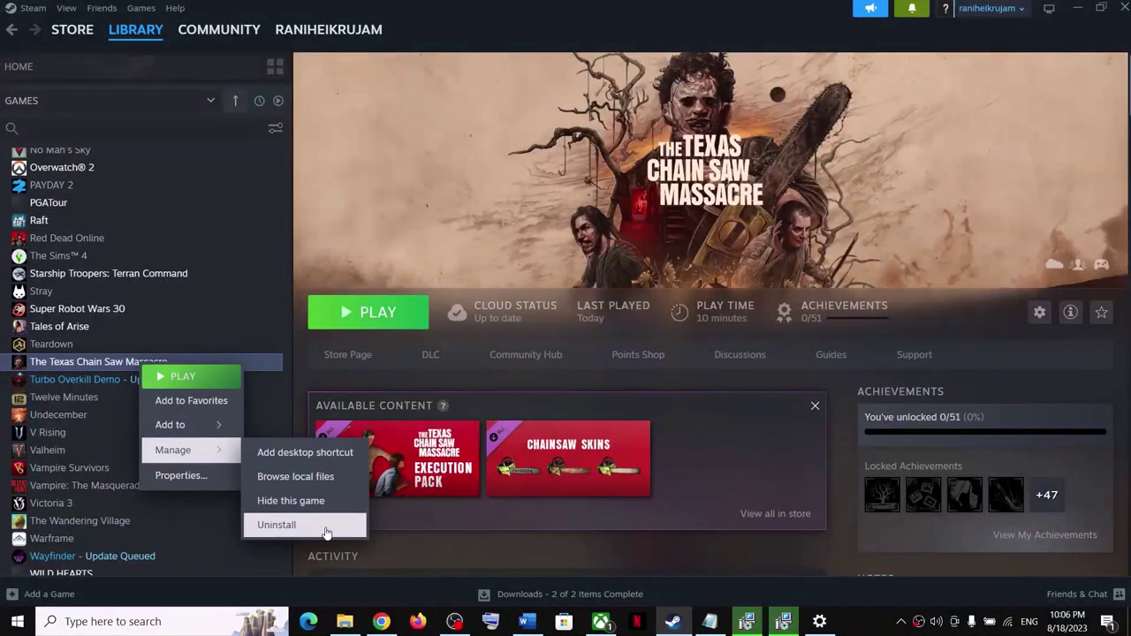
click(361, 209)
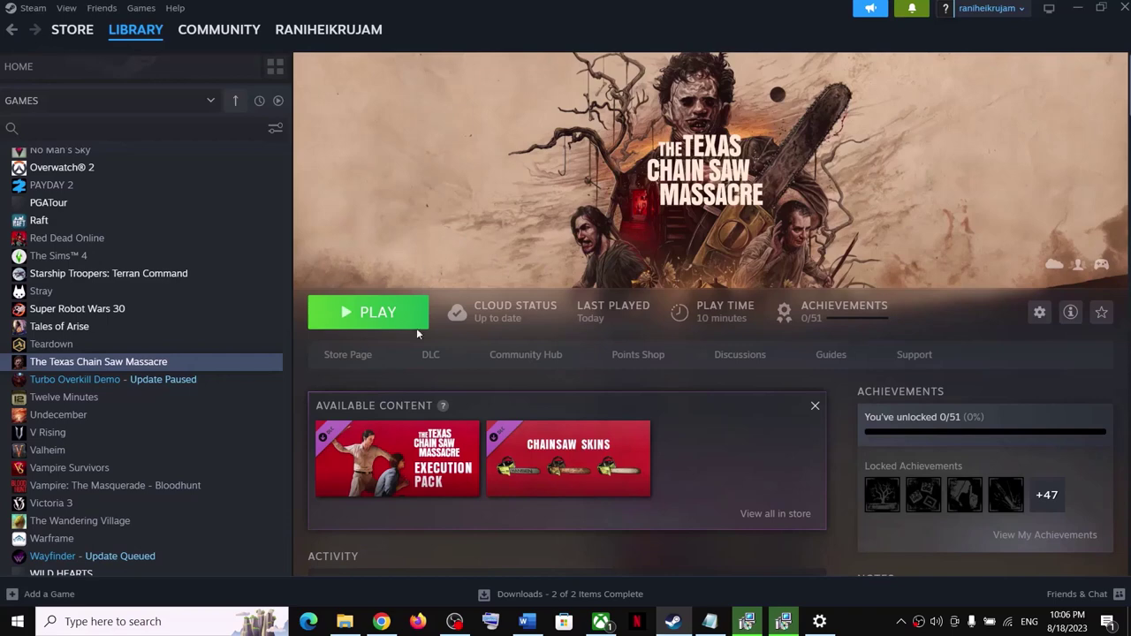
Return to the Word guide and highlight 'Try SSD first' in Step 15
click(530, 622)
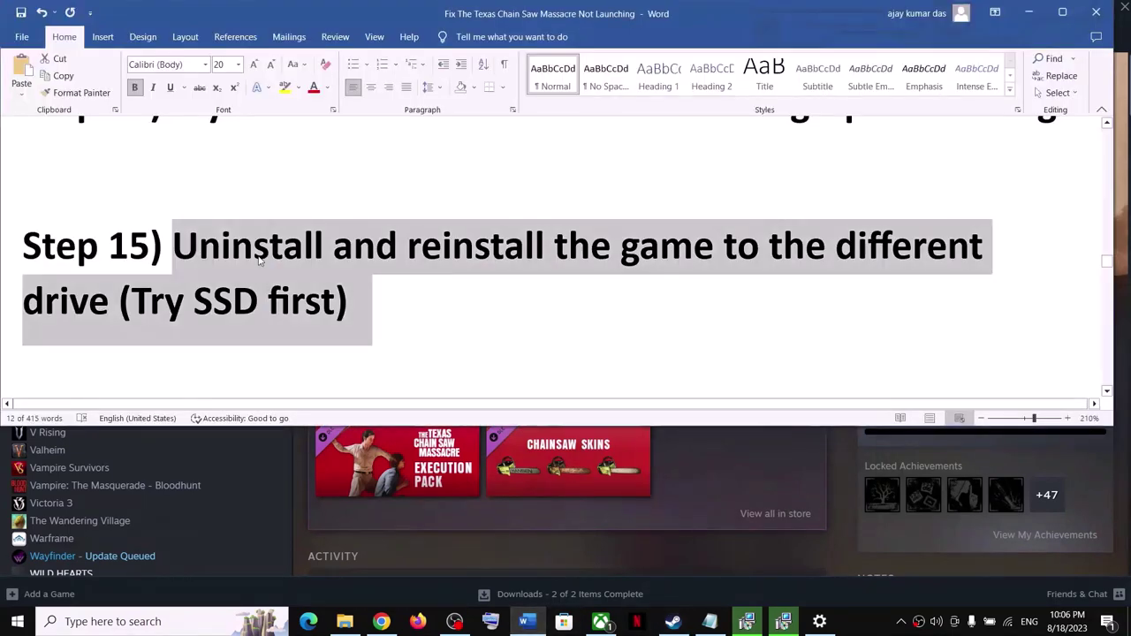
click(160, 305)
drag(133, 303, 336, 305)
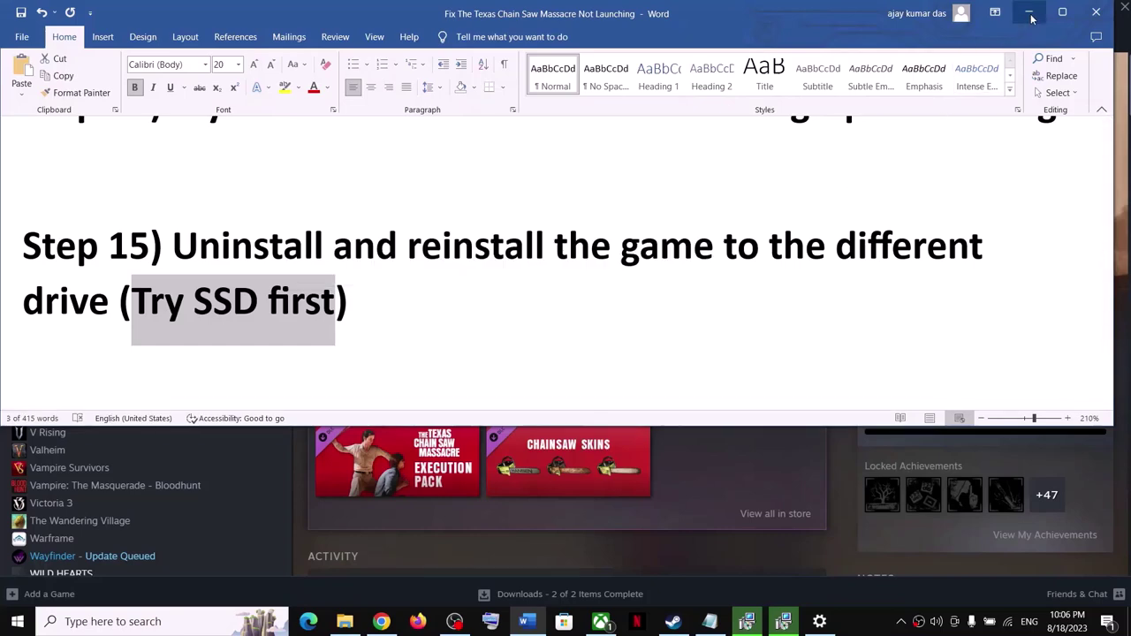
Highlight the Game Pass Users heading and Step 1's same-account login text
scroll(472, 305, down, 3)
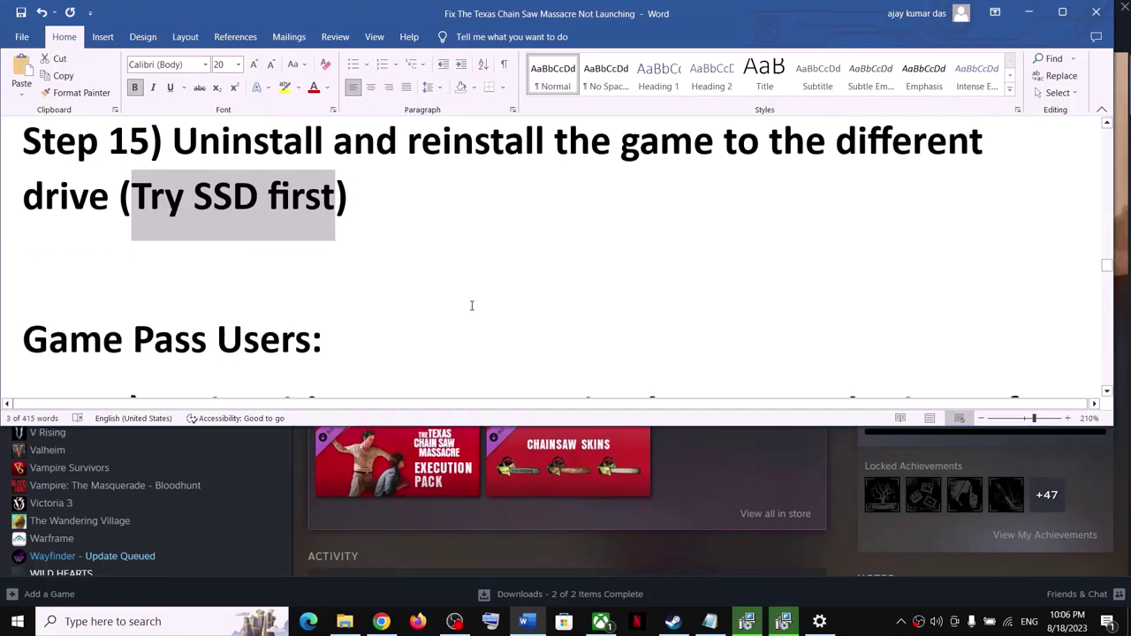
scroll(472, 306, down, 2)
scroll(472, 306, up, 1)
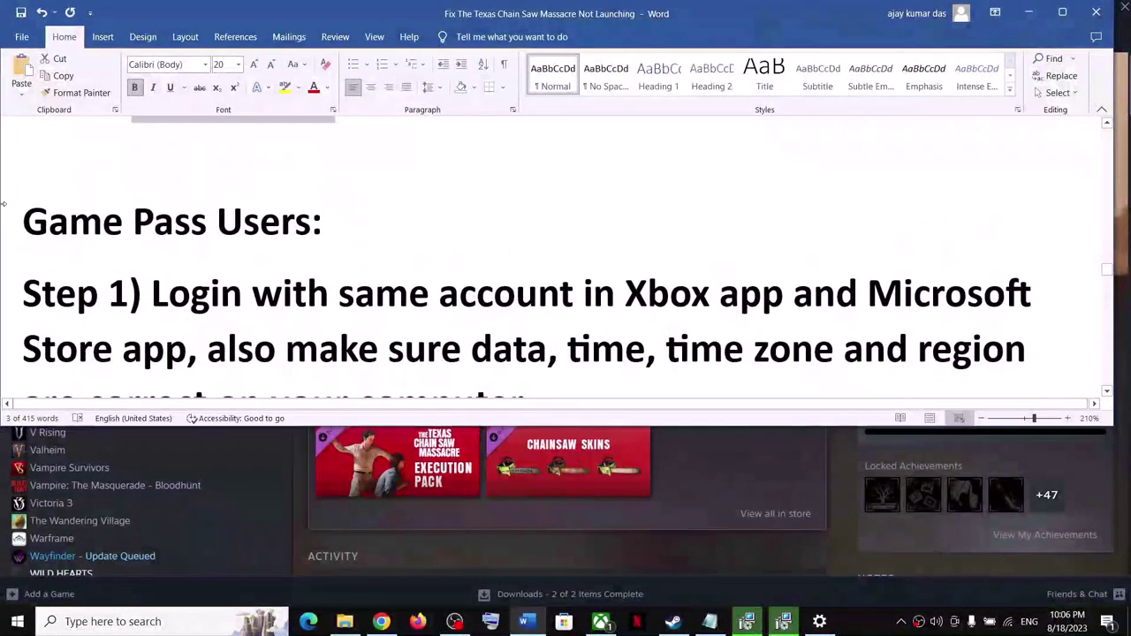
drag(15, 217, 328, 218)
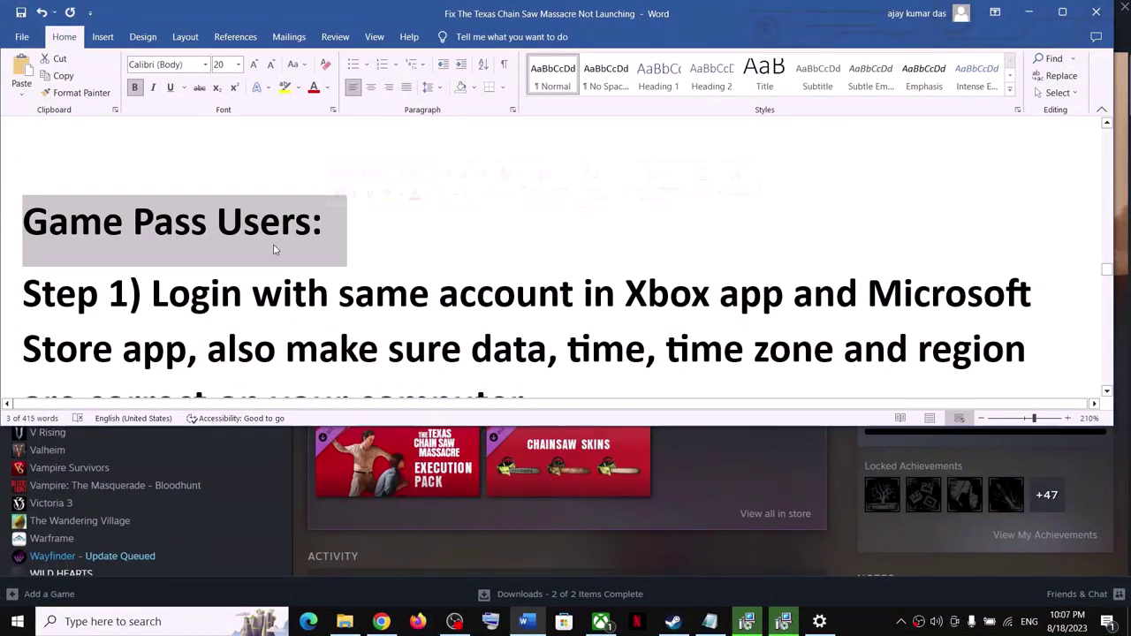
scroll(381, 279, down, 1)
scroll(381, 279, down, 1)
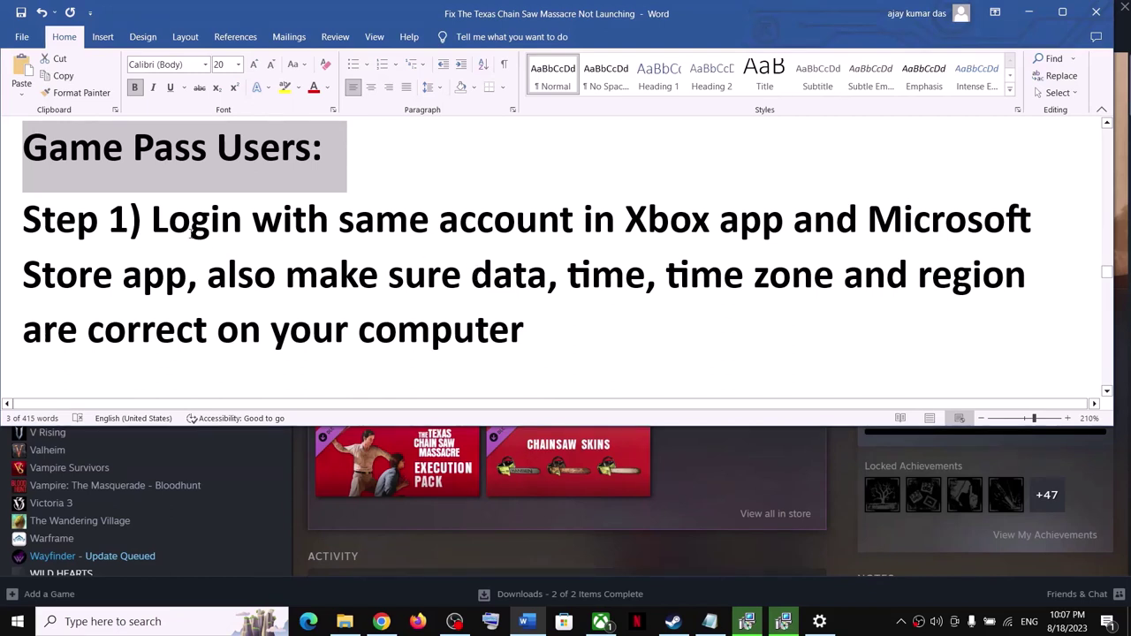
drag(166, 227, 654, 413)
Open the Windows Date & time settings from the taskbar clock's shortcut menu
click(654, 354)
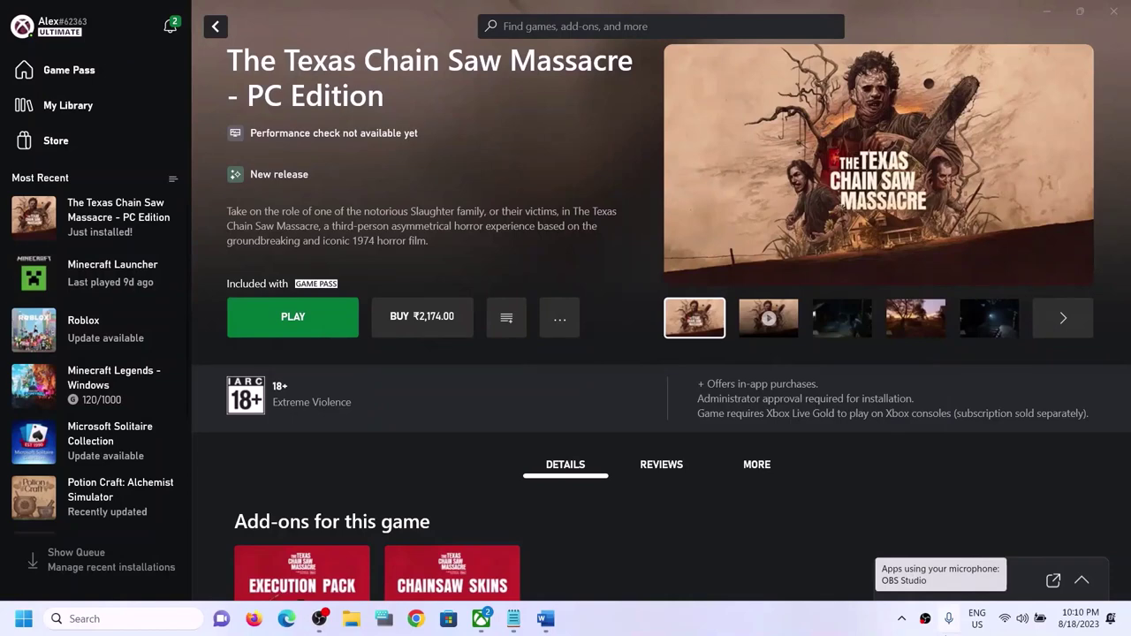
right_click(1076, 625)
click(1050, 562)
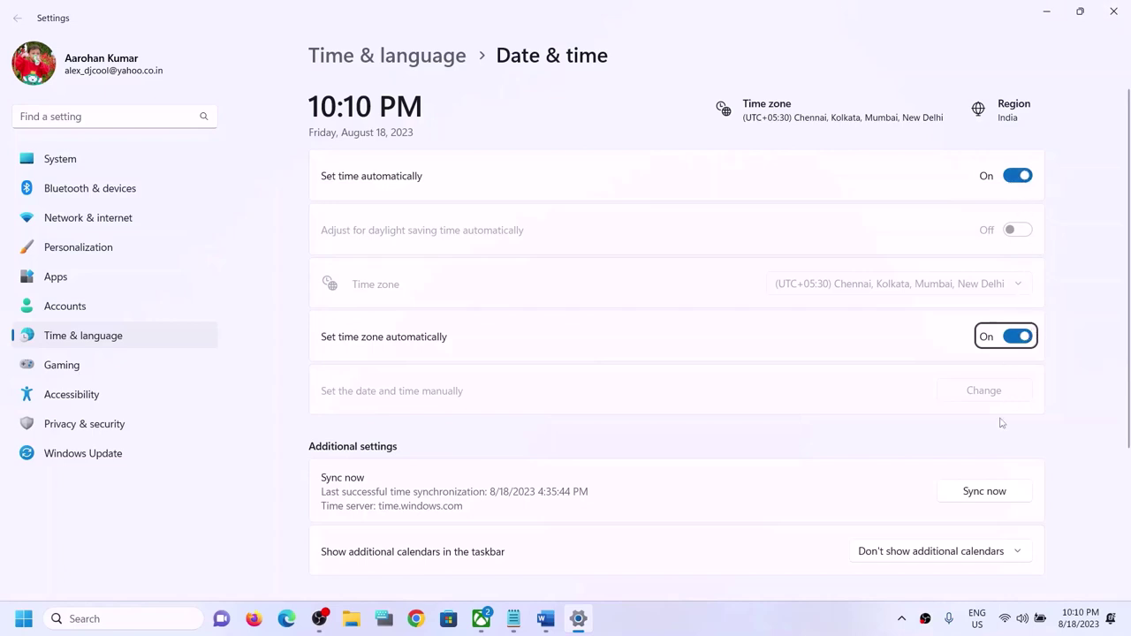
Sync the clock now, then go to Time & language > Language & region
click(993, 496)
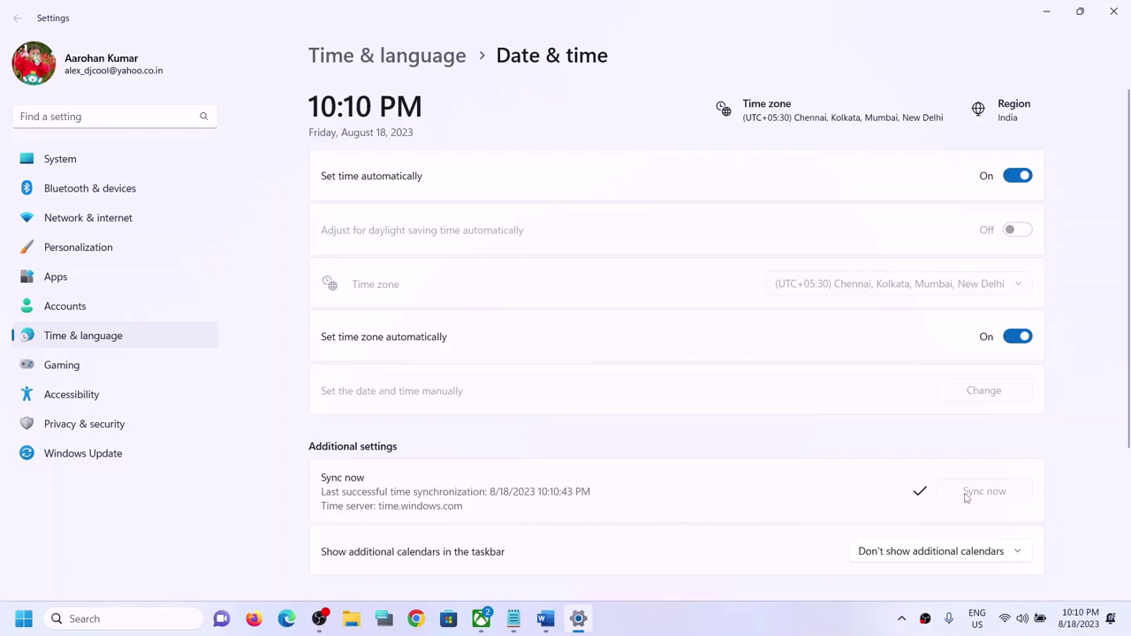
click(100, 341)
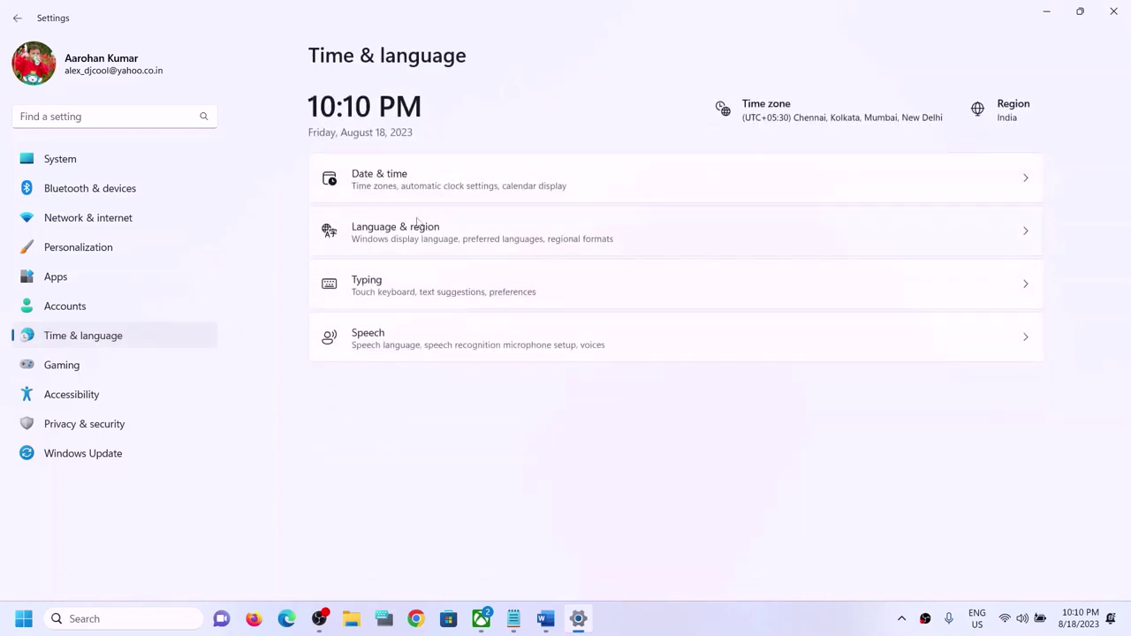
click(422, 235)
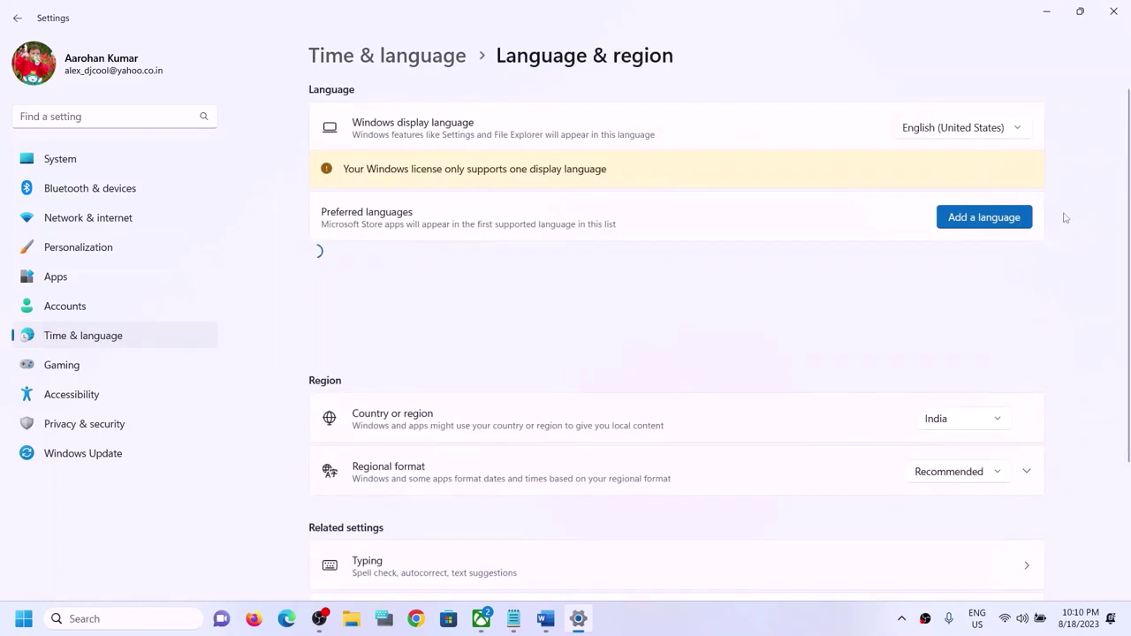